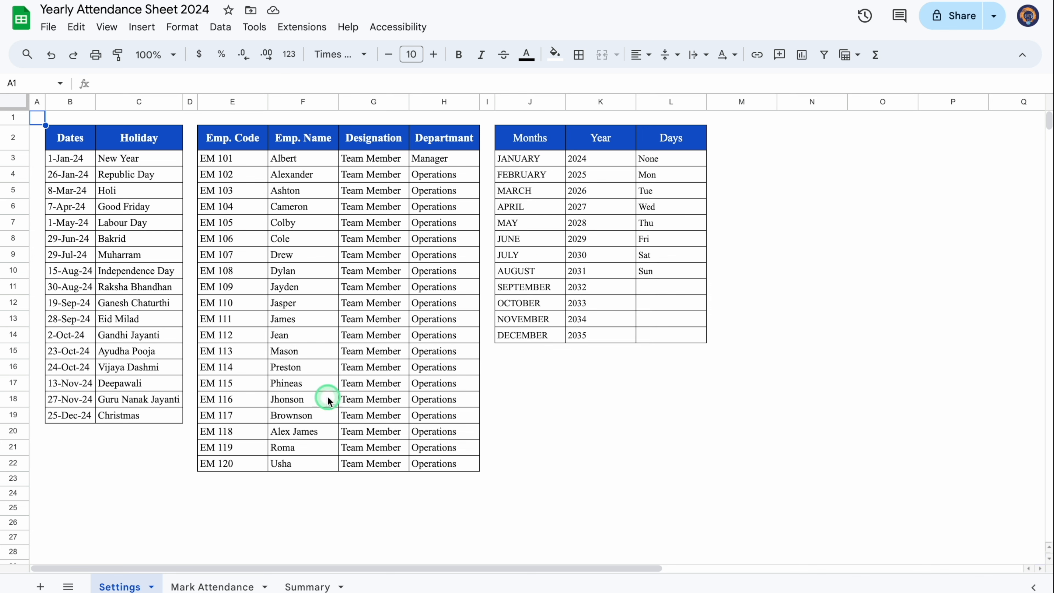
- Review the Mark Attendance and Summary sheets of the finished Yearly Attendance Sheet 2024 workbook
click(195, 586)
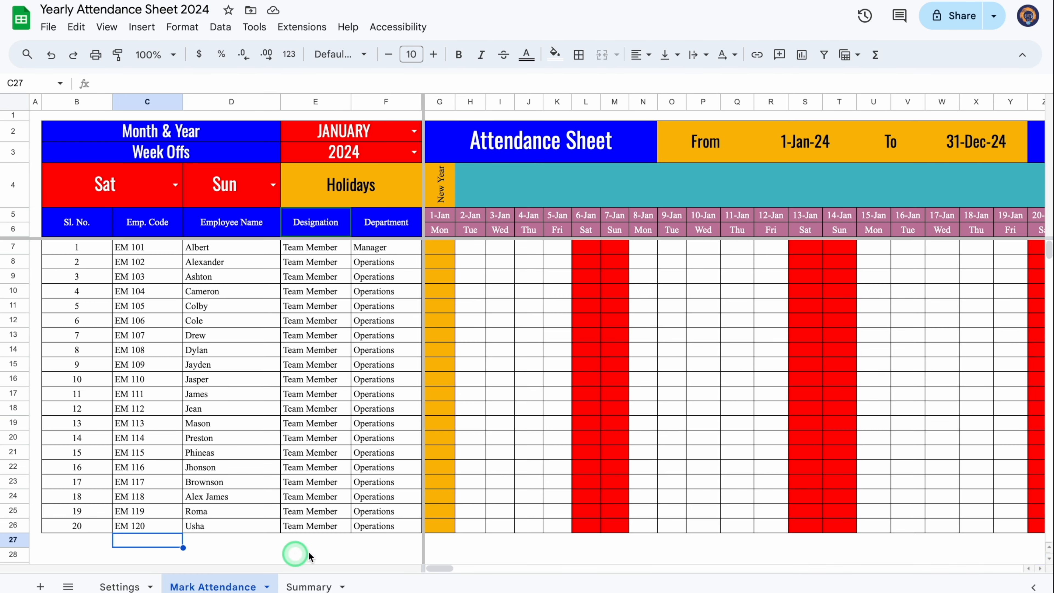
drag(436, 566, 991, 539)
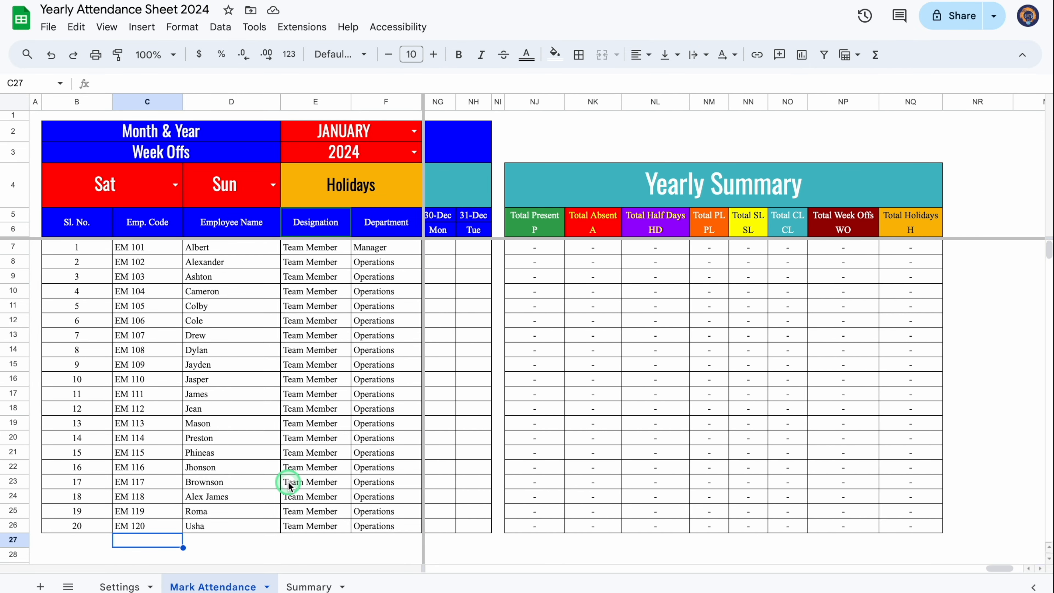
click(300, 586)
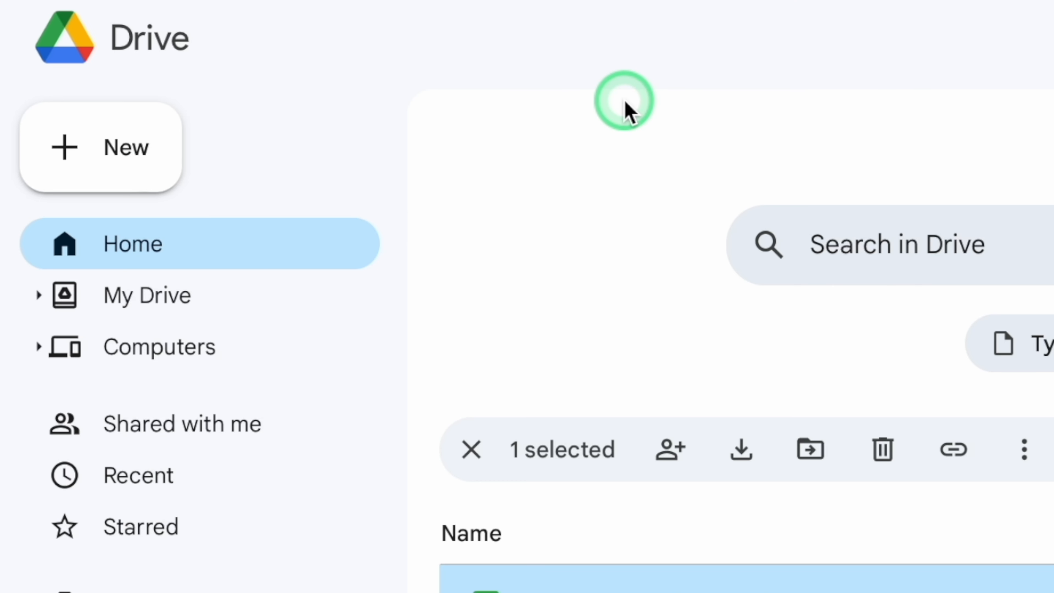
- Create a blank Google Sheets spreadsheet from Google Drive and rename its first sheet as Settings
click(127, 165)
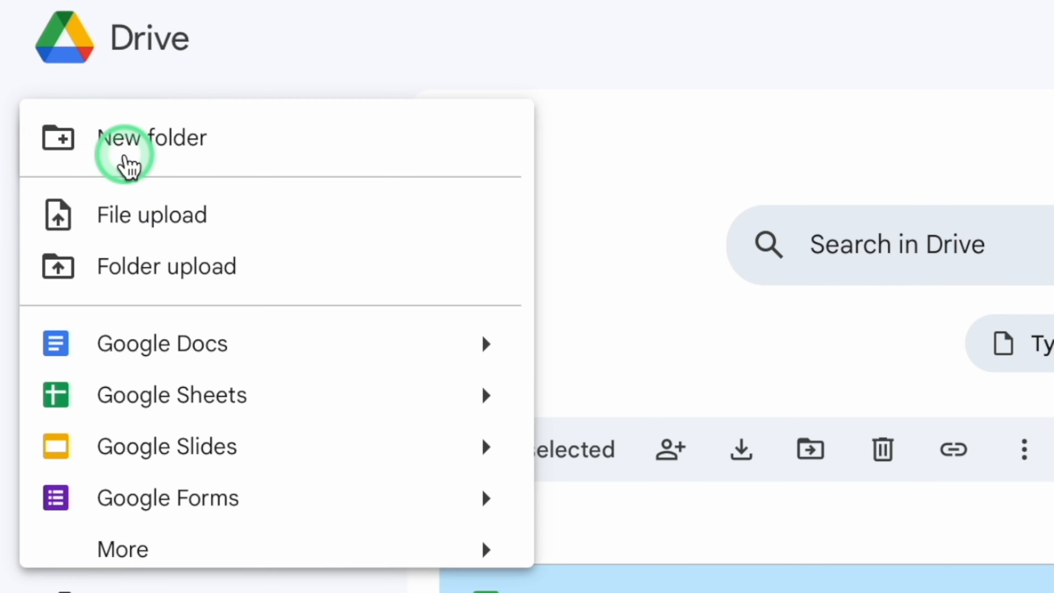
click(188, 405)
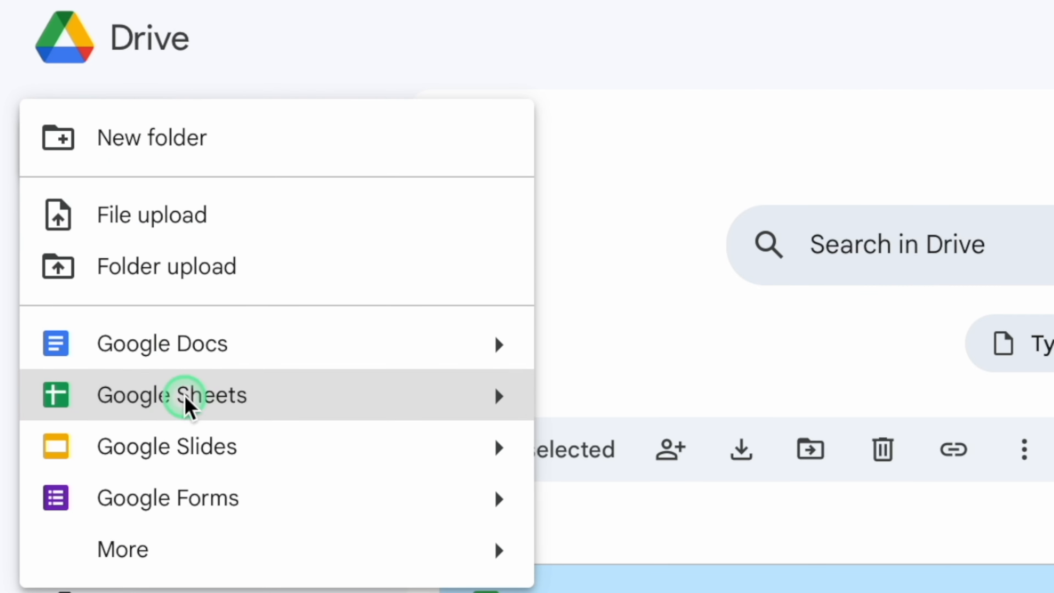
click(116, 587)
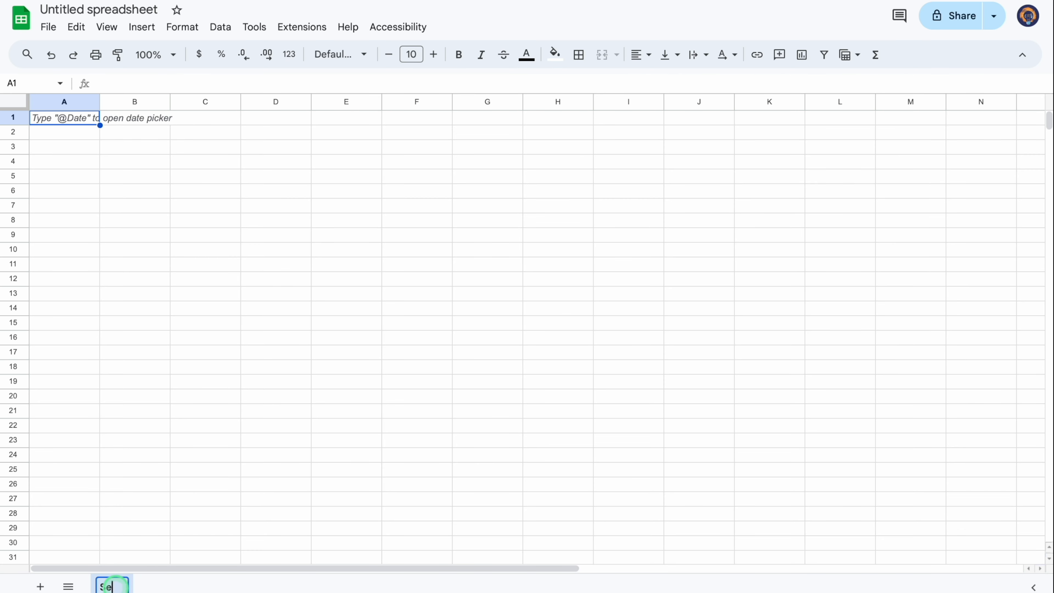
click(183, 468)
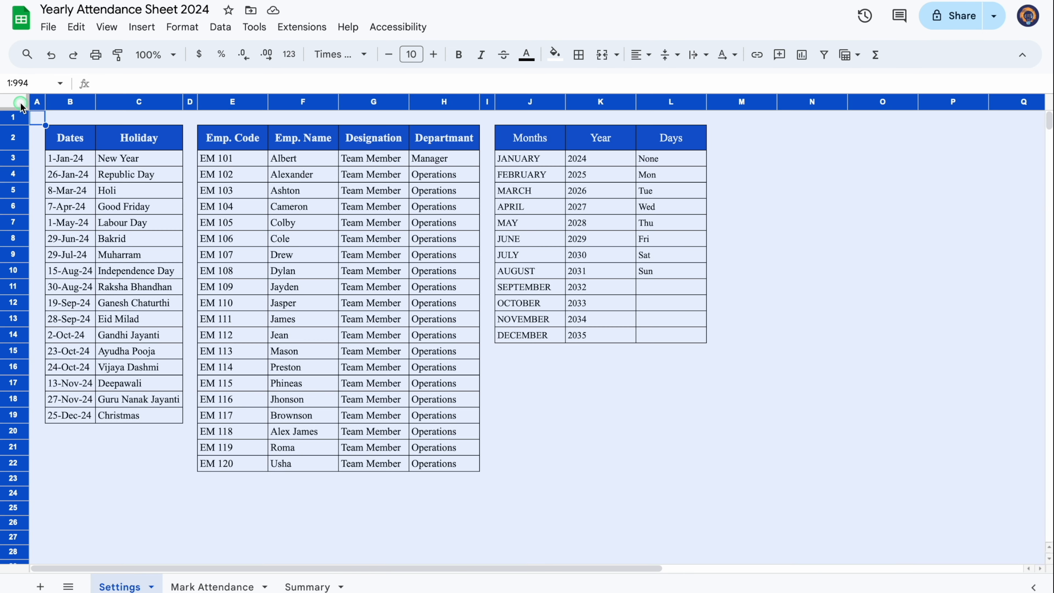
- Copy the entire Settings sheet from Yearly Attendance Sheet 2024 and paste it over the new spreadsheet's Settings sheet
click(20, 106)
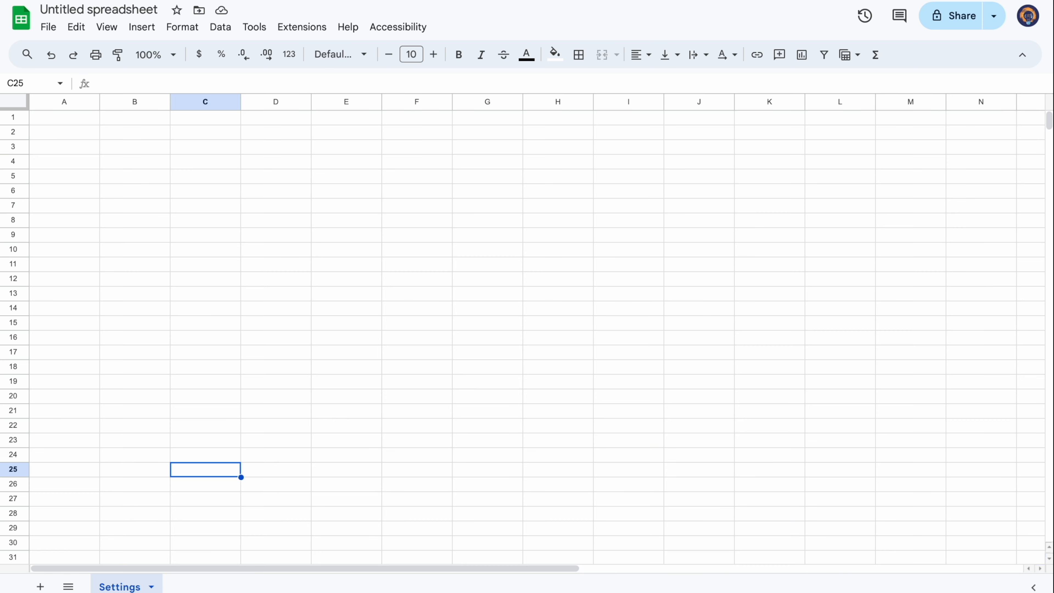
click(179, 154)
click(18, 105)
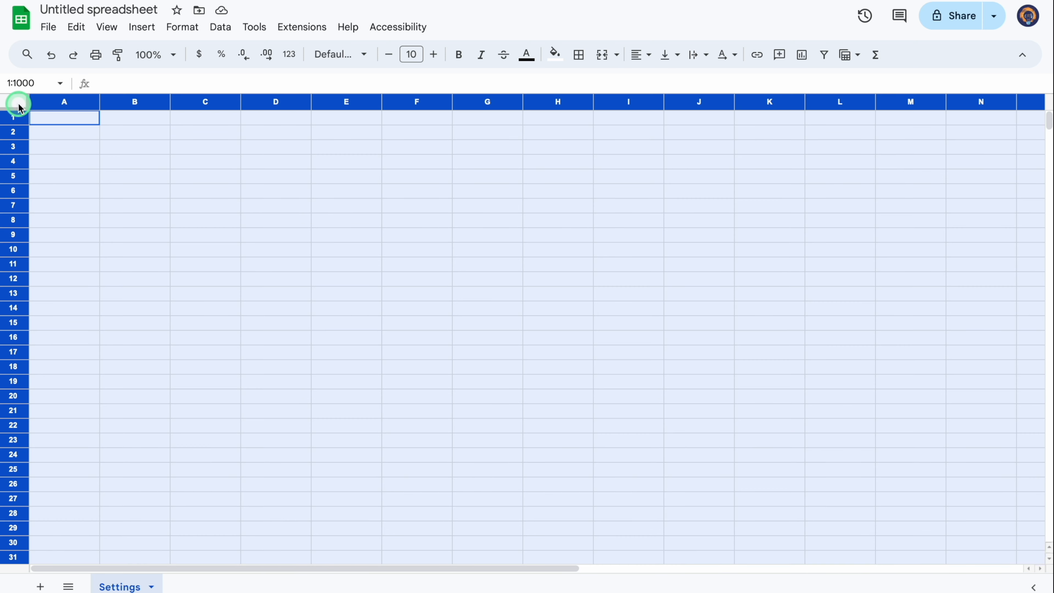
key(ctrl+v)
- Narrow the blank spacer columns beside the pasted tables and hide the gridlines on the Settings sheet
drag(241, 103, 239, 104)
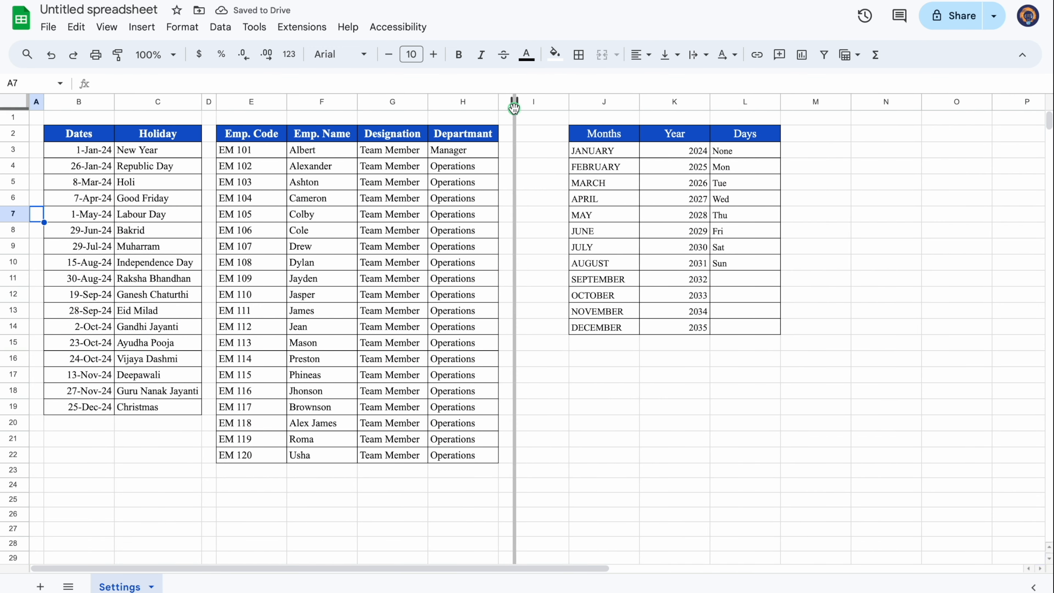
drag(518, 109, 515, 109)
click(173, 60)
click(107, 27)
click(165, 48)
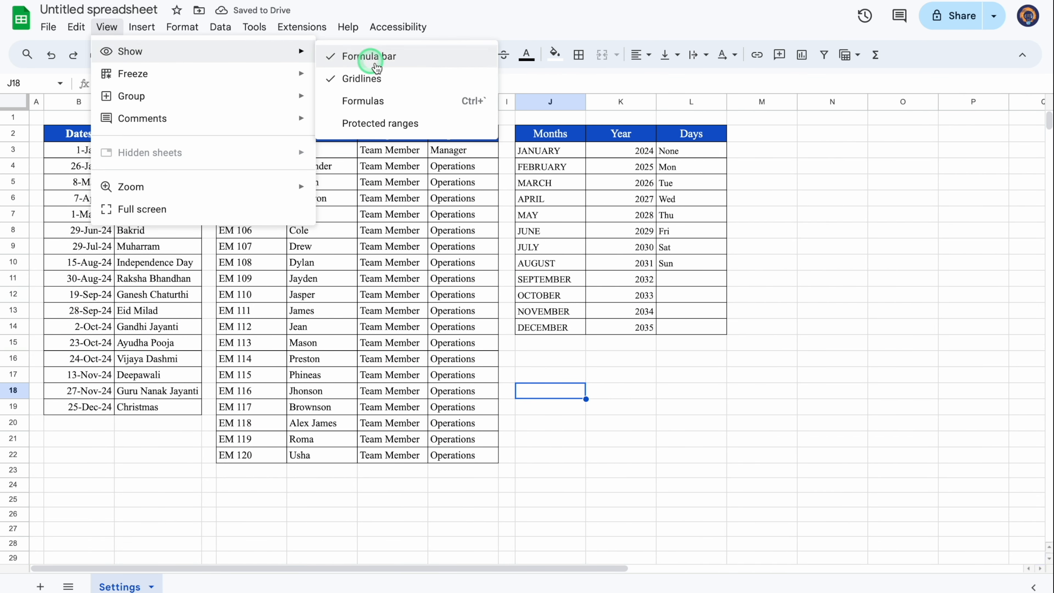
click(389, 78)
click(92, 152)
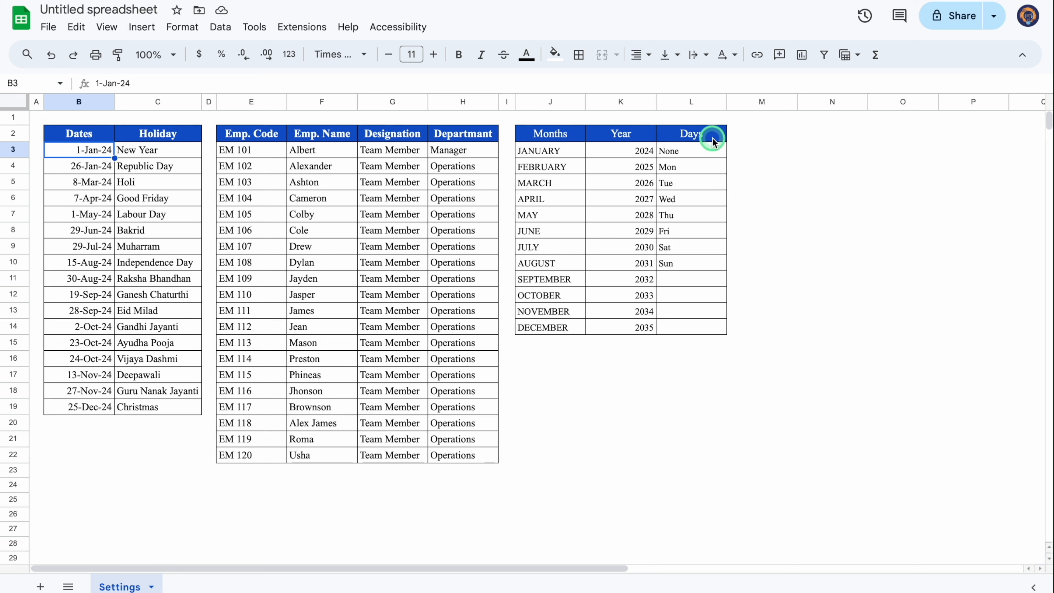
click(701, 168)
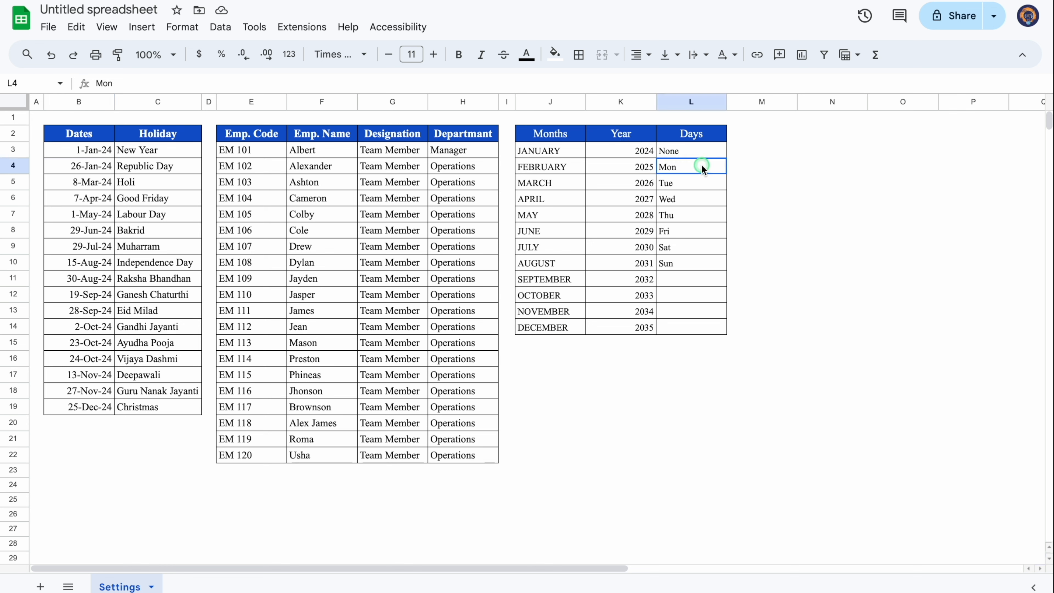
click(695, 263)
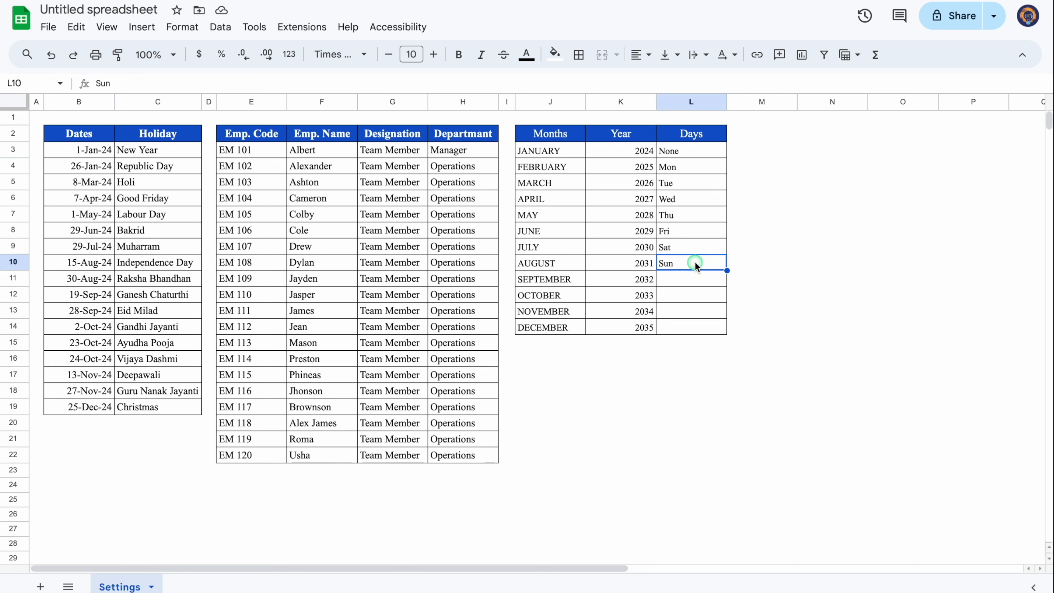
click(693, 150)
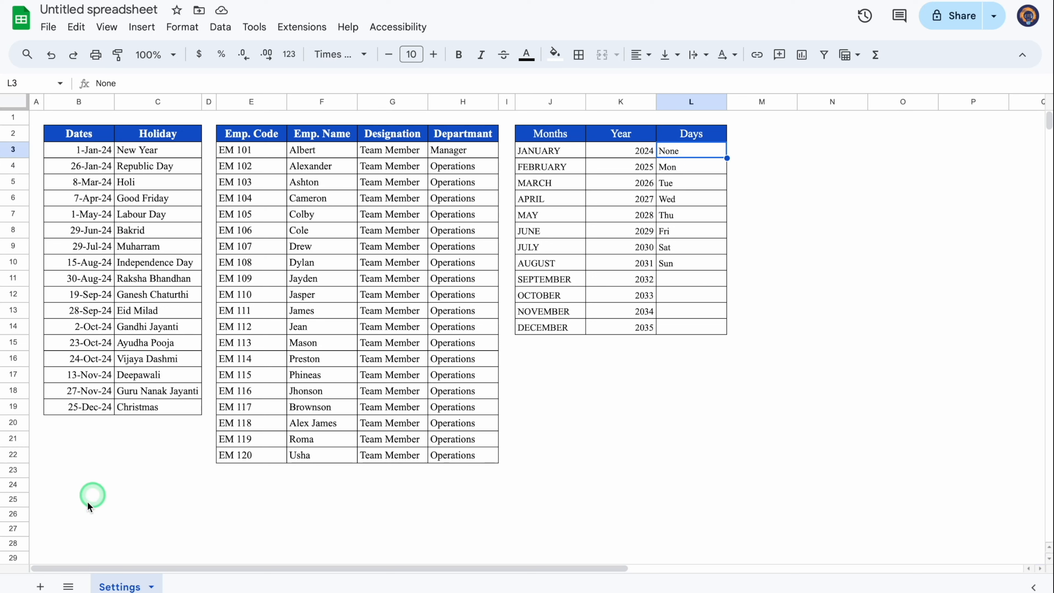
- Add a second sheet to the spreadsheet and name it Mark Attendance
click(42, 586)
click(194, 586)
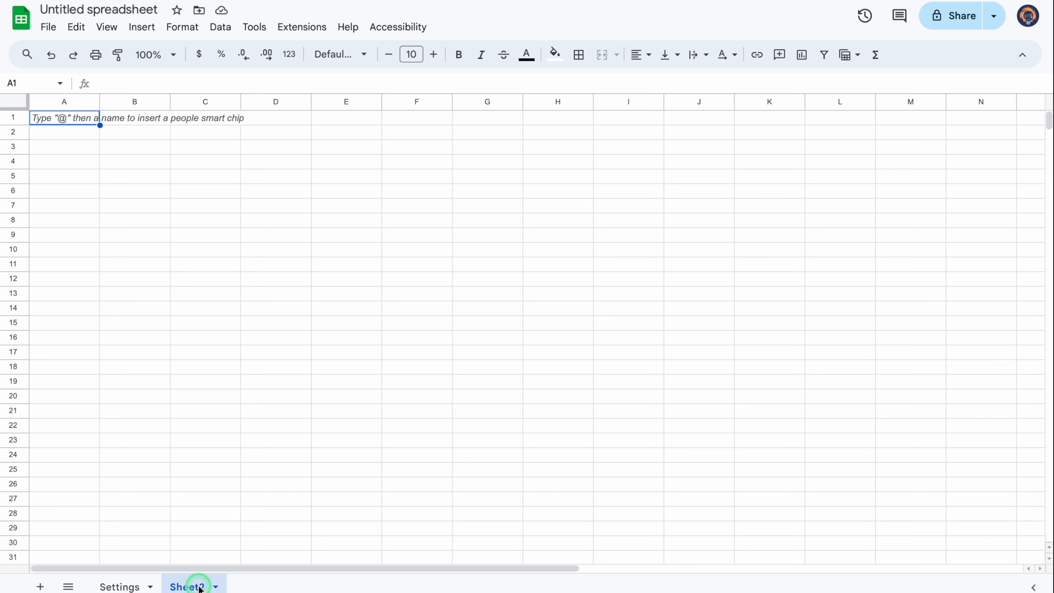
double_click(194, 587)
text(Mark Attendance)
click(38, 113)
- Extend the Mark Attendance sheet through column CZ by inserting 26 and 52 columns after its existing columns
click(12, 104)
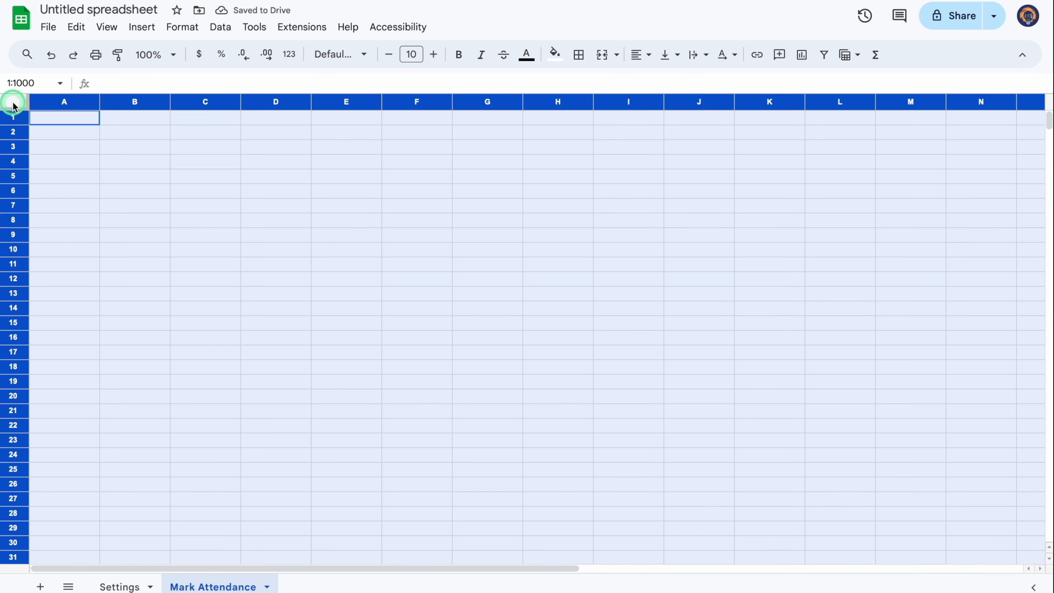
right_click(65, 106)
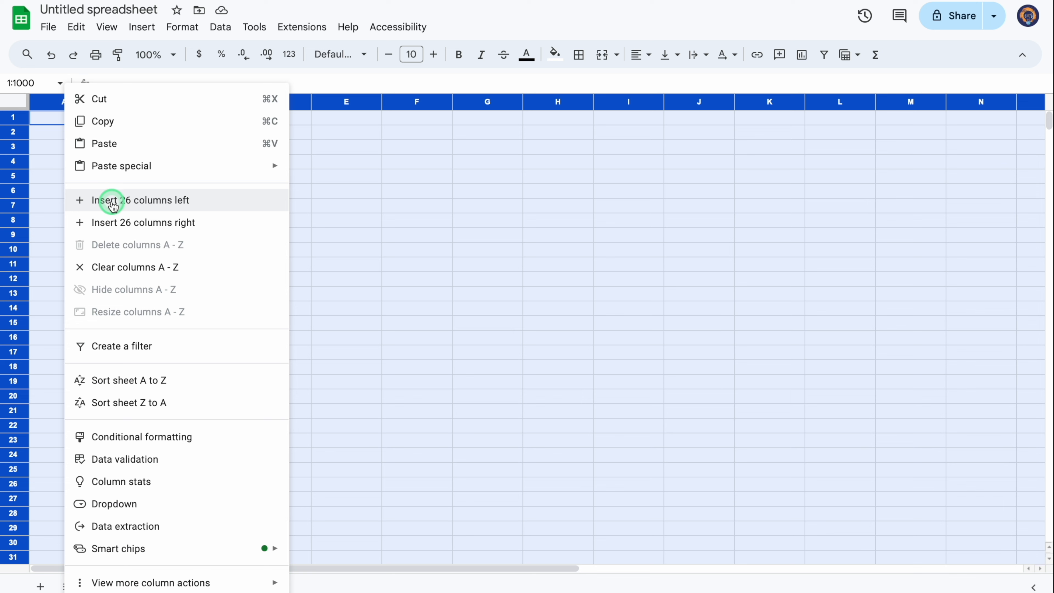
click(117, 225)
drag(435, 567, 78, 561)
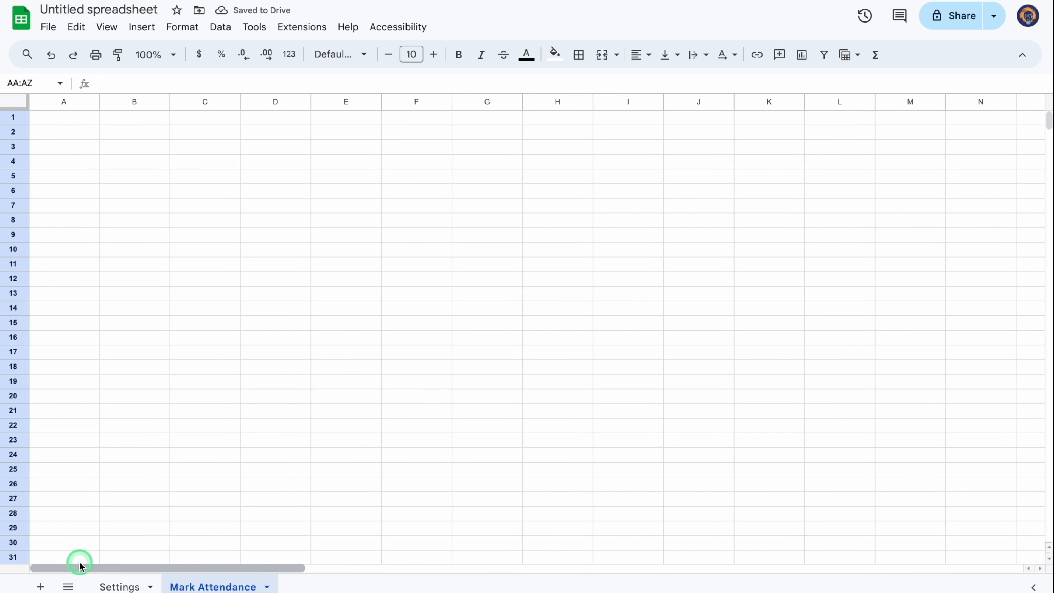
click(21, 100)
right_click(67, 103)
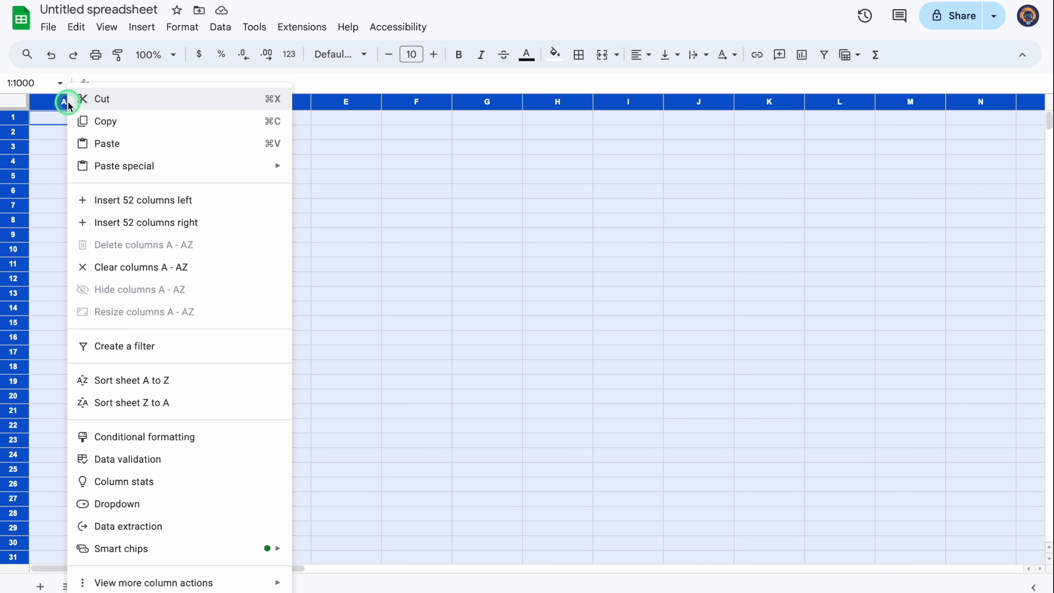
click(119, 224)
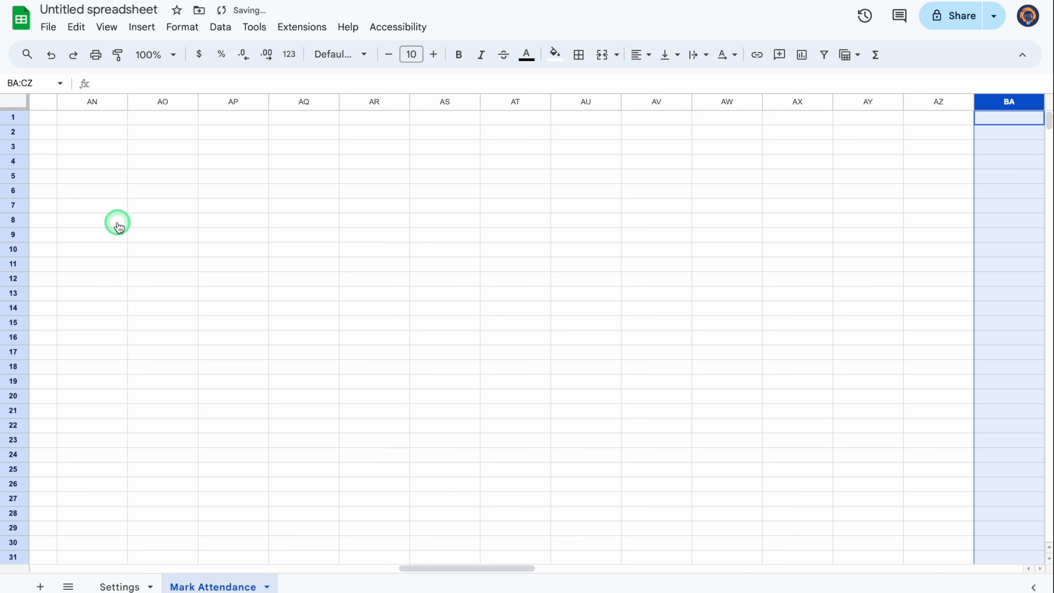
drag(480, 568, 50, 261)
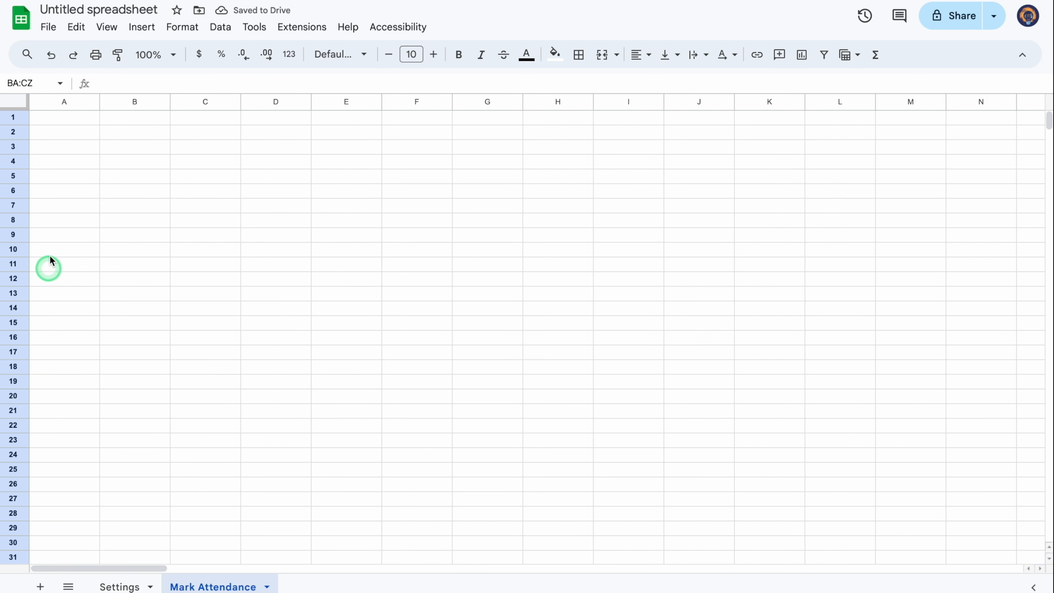
- Extend the Mark Attendance sheet through column OZ by inserting another 104 and 208 columns after its existing columns
click(12, 102)
right_click(67, 104)
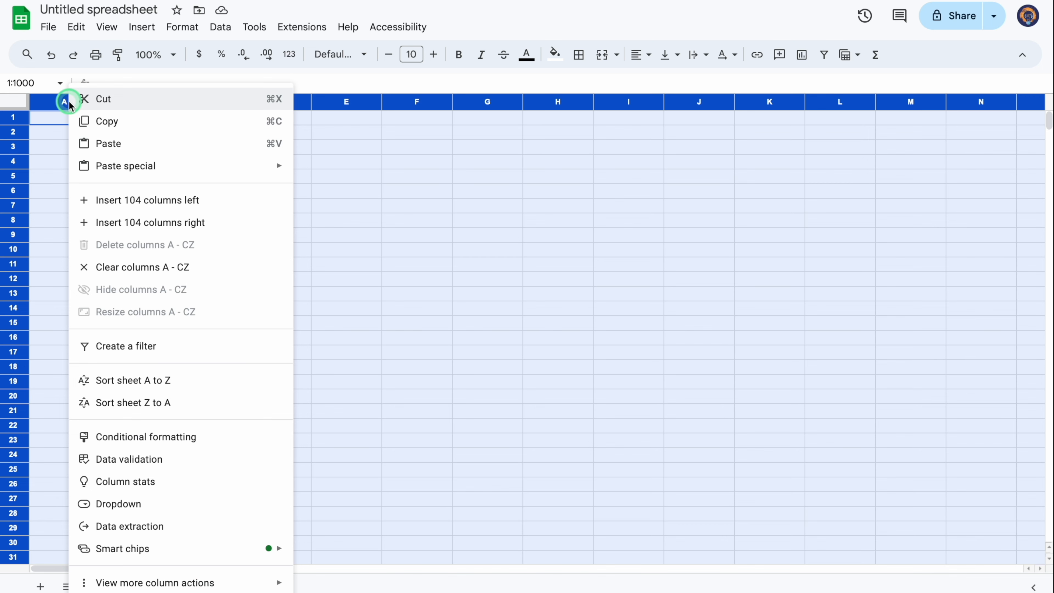
click(129, 224)
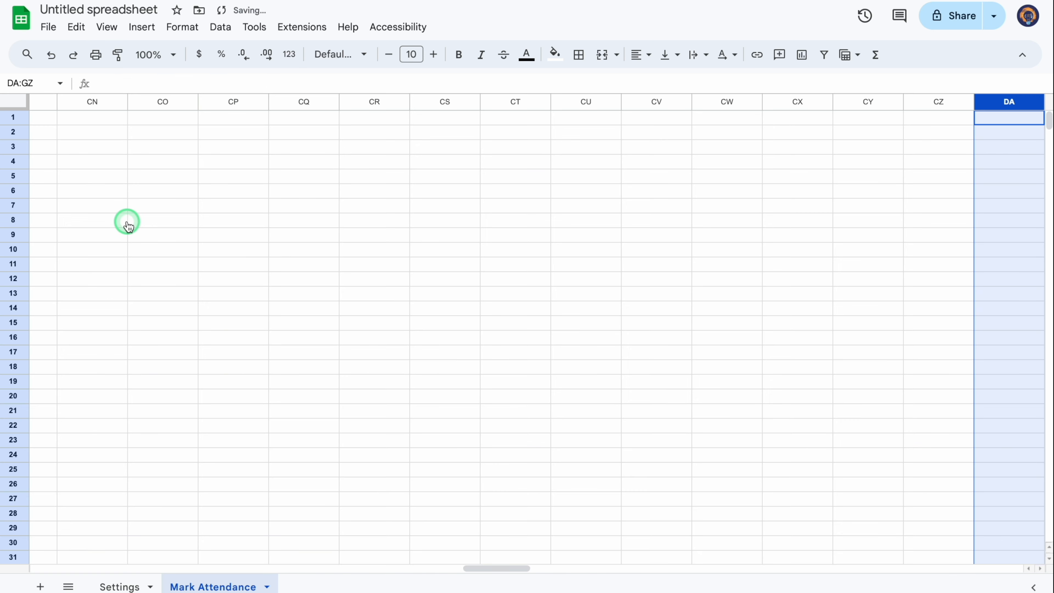
drag(490, 567, 22, 124)
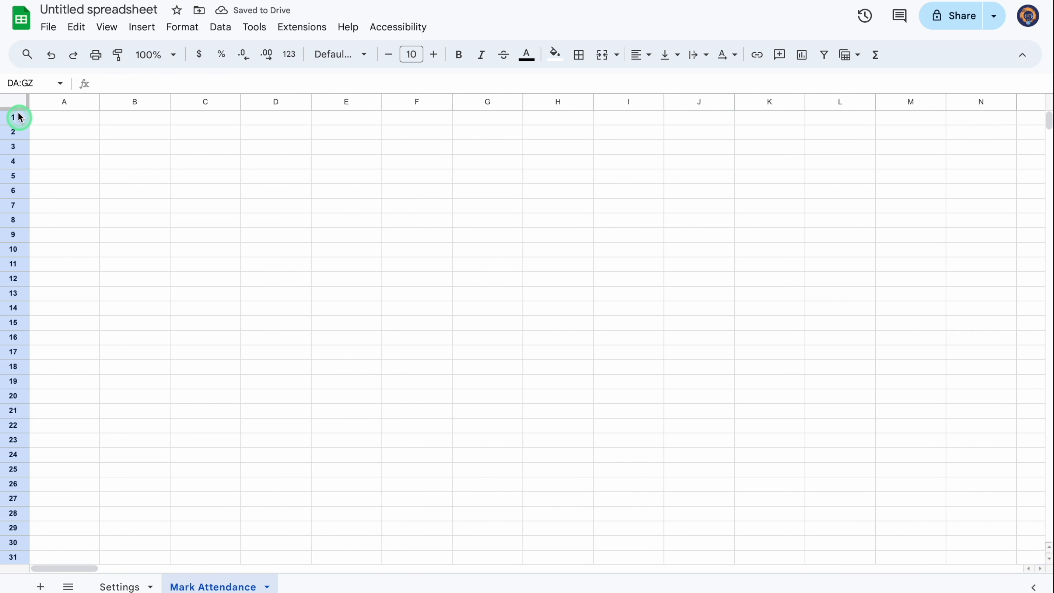
click(12, 103)
right_click(57, 103)
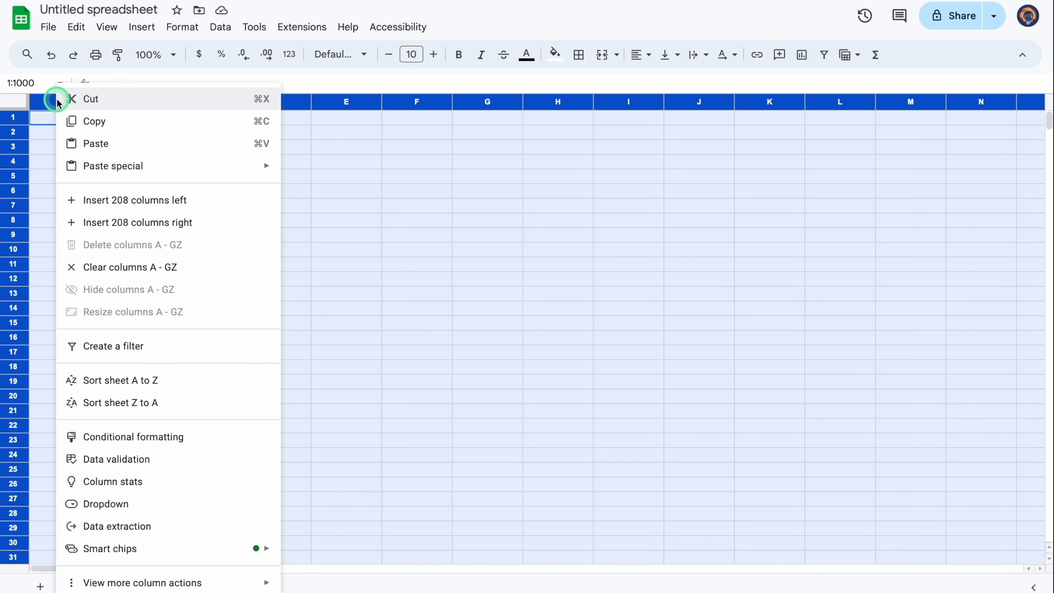
click(107, 224)
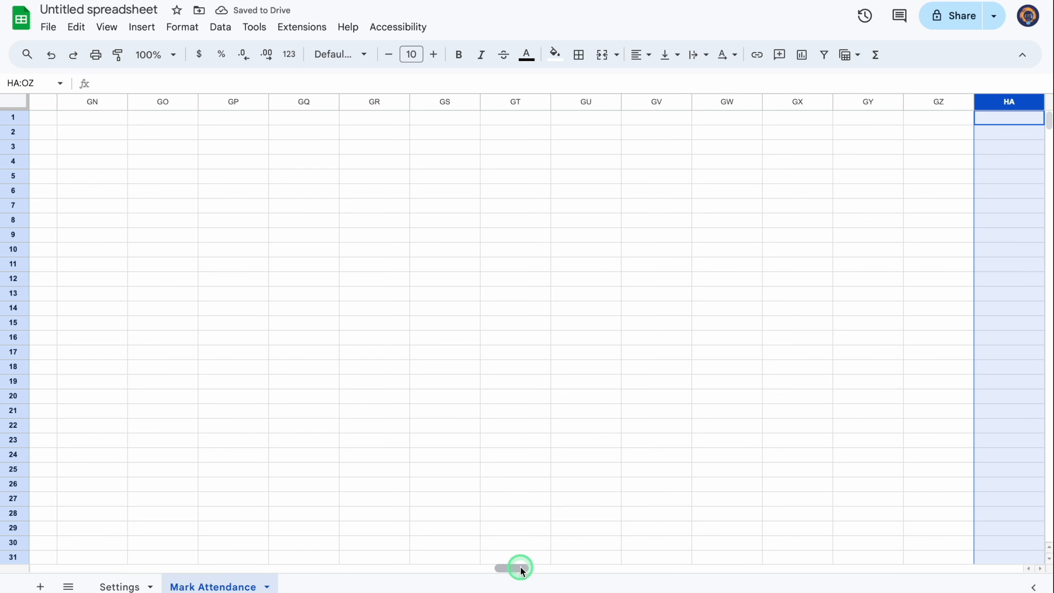
drag(518, 567, 24, 569)
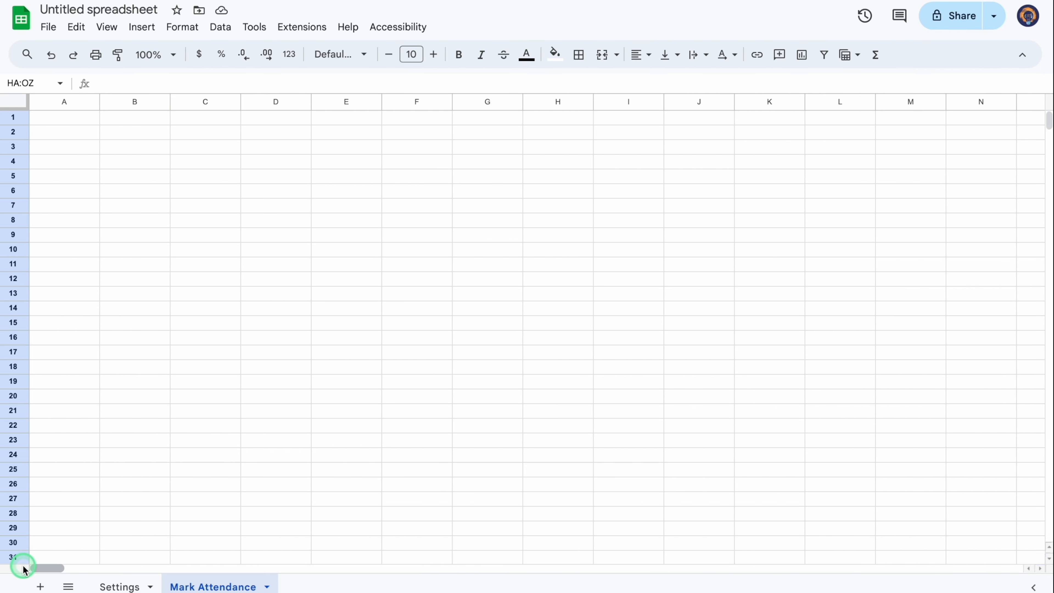
- Narrow column A, and make B2:D2 and B3:D3 two merged cells with all borders
drag(100, 101, 44, 102)
click(92, 133)
drag(94, 135, 220, 132)
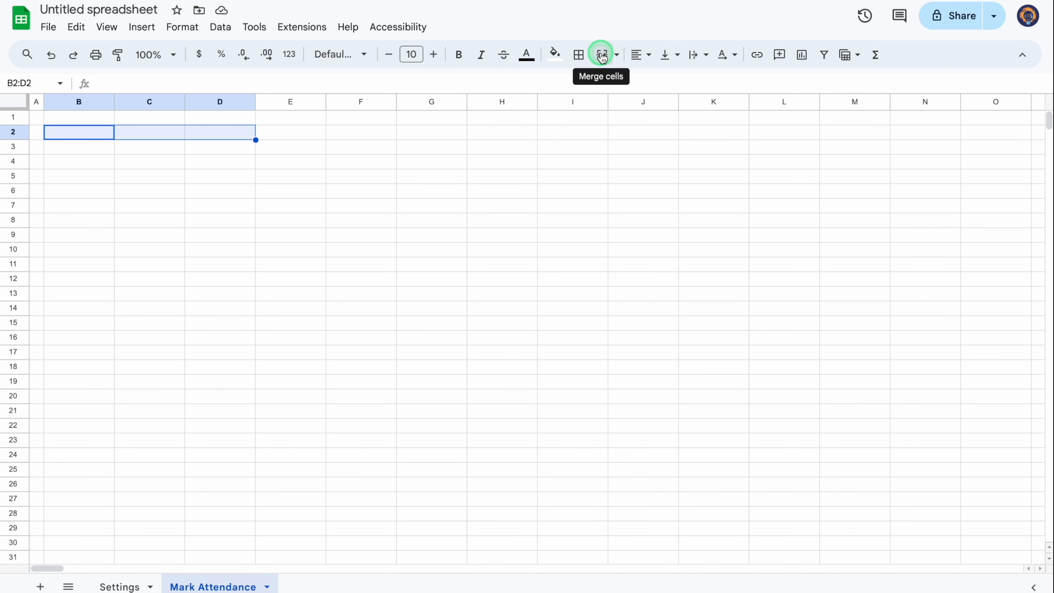
click(603, 58)
drag(255, 140, 255, 149)
click(579, 56)
click(586, 85)
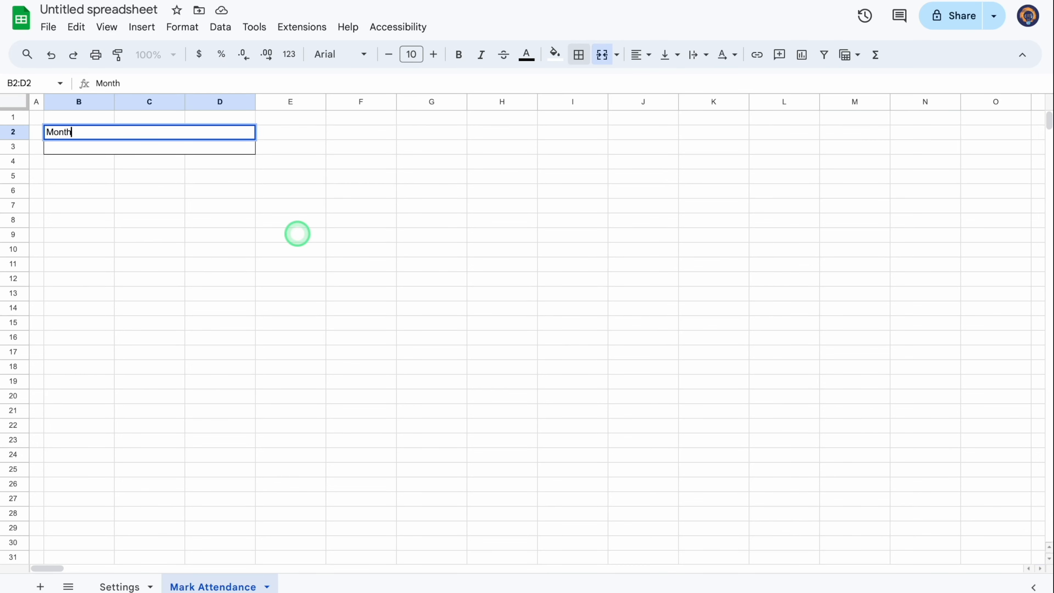
- Label the merged cells in rows 2 and 3 "Month & Year" and "Week Offs"
key(Return)
text(Week Offs)
key(Return)
- Increase the height of rows 2 and 3 and align the whole sheet's contents vertically to the middle
drag(19, 132, 17, 168)
click(15, 107)
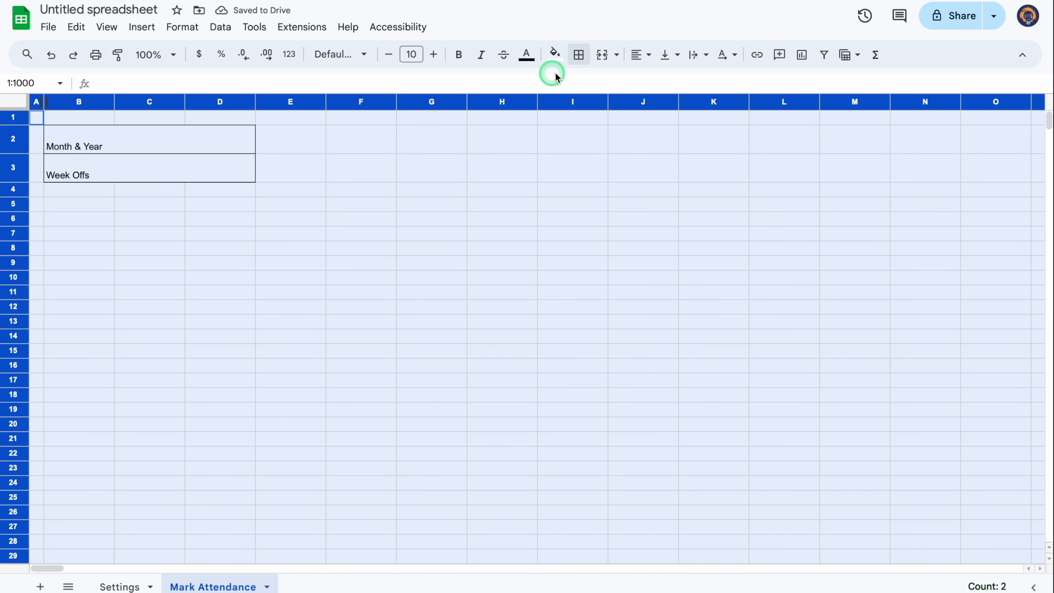
click(677, 54)
click(692, 82)
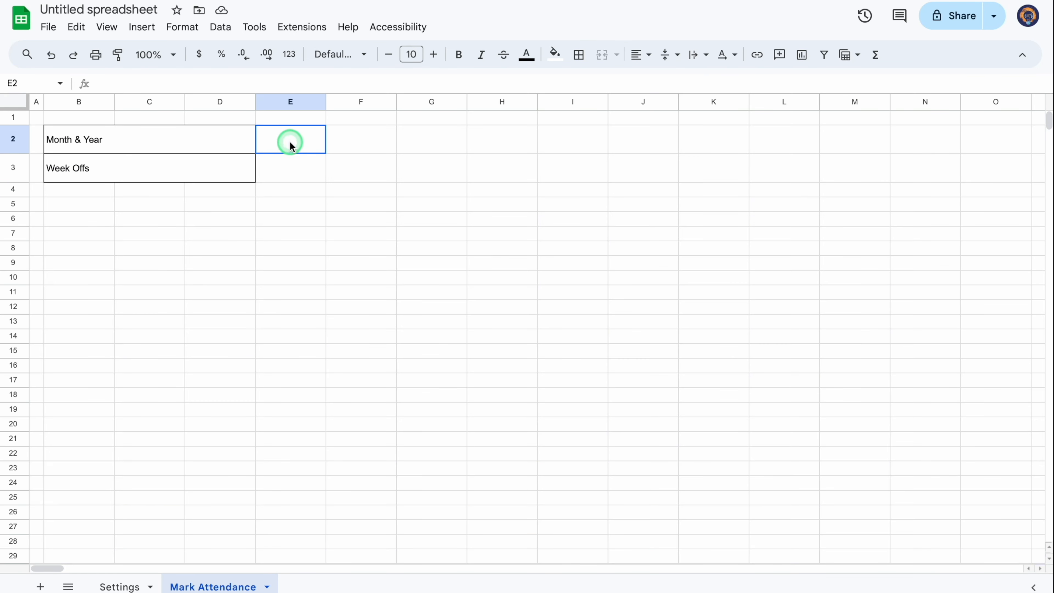
- Merge E2:F2 and E3:F3 as separate cells beside the labels and give them all borders
drag(290, 142, 395, 165)
click(602, 54)
click(578, 55)
click(594, 89)
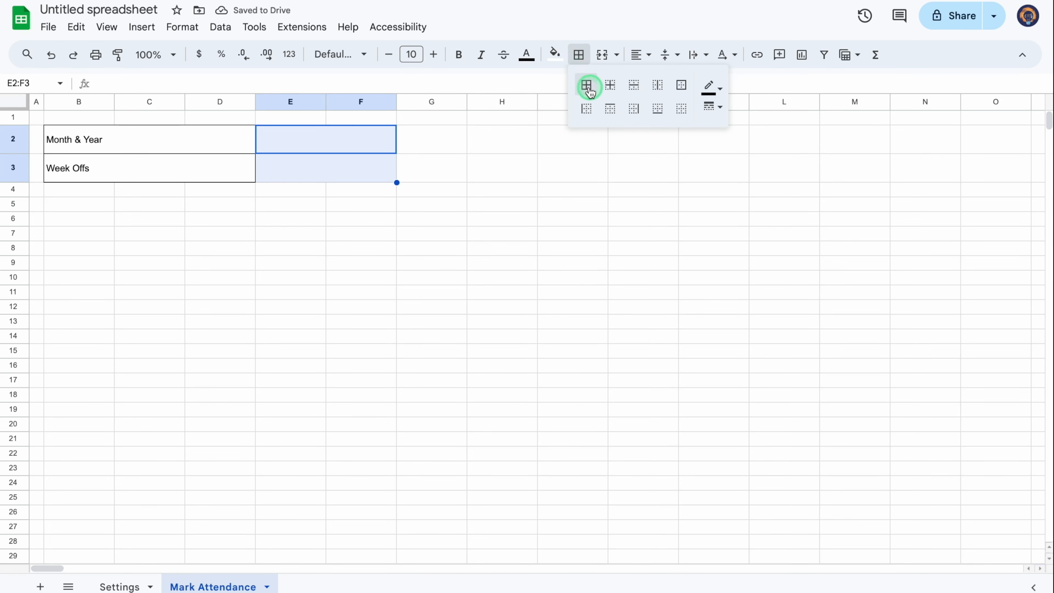
- Add a data validation rule with the criteria Dropdown (from a range) to the merged cell E2:F2
click(362, 144)
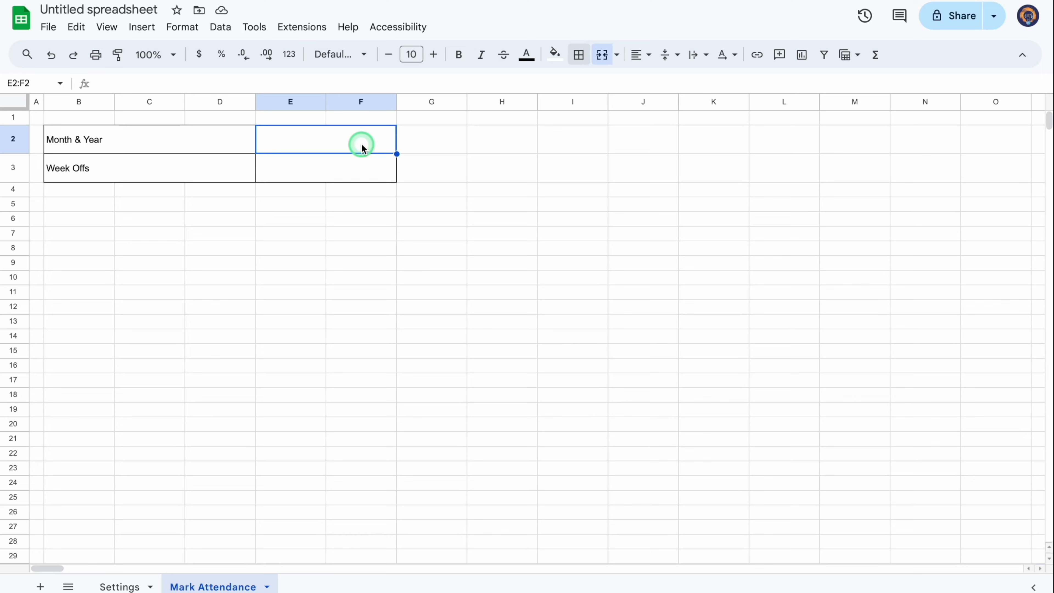
click(220, 26)
click(278, 334)
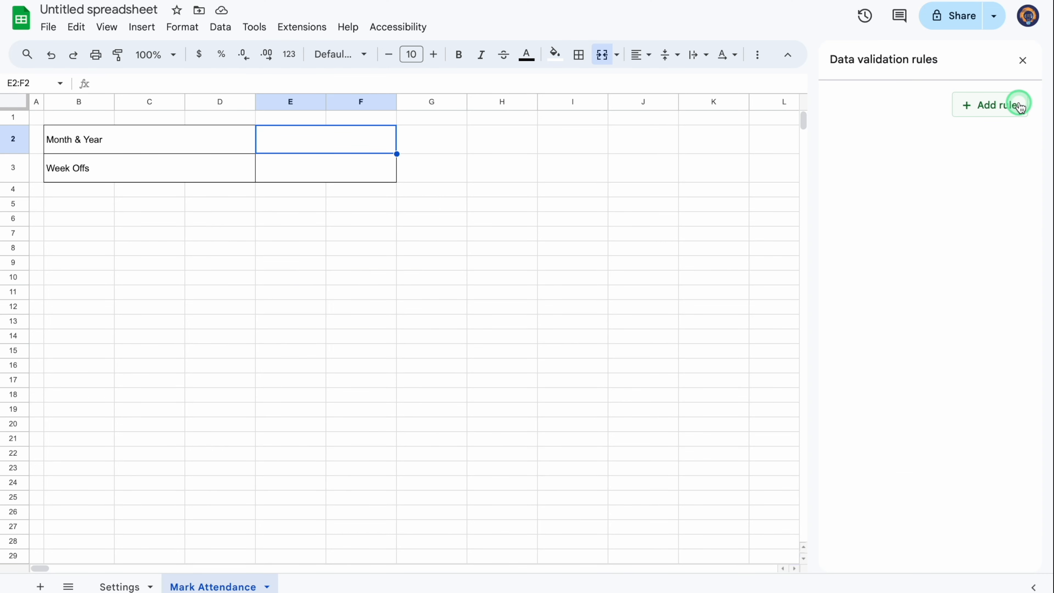
click(1009, 108)
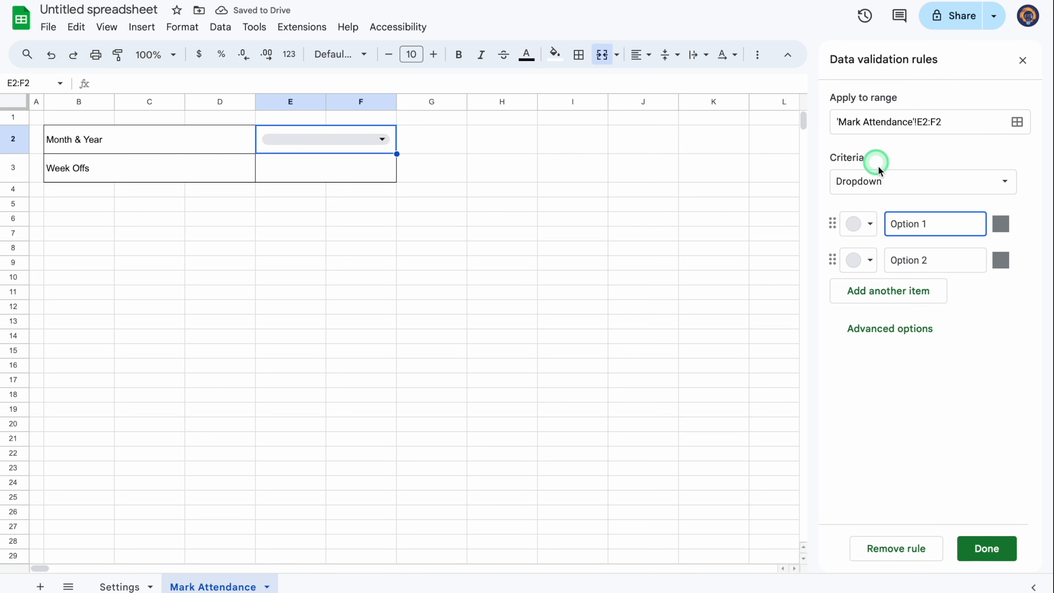
click(1006, 183)
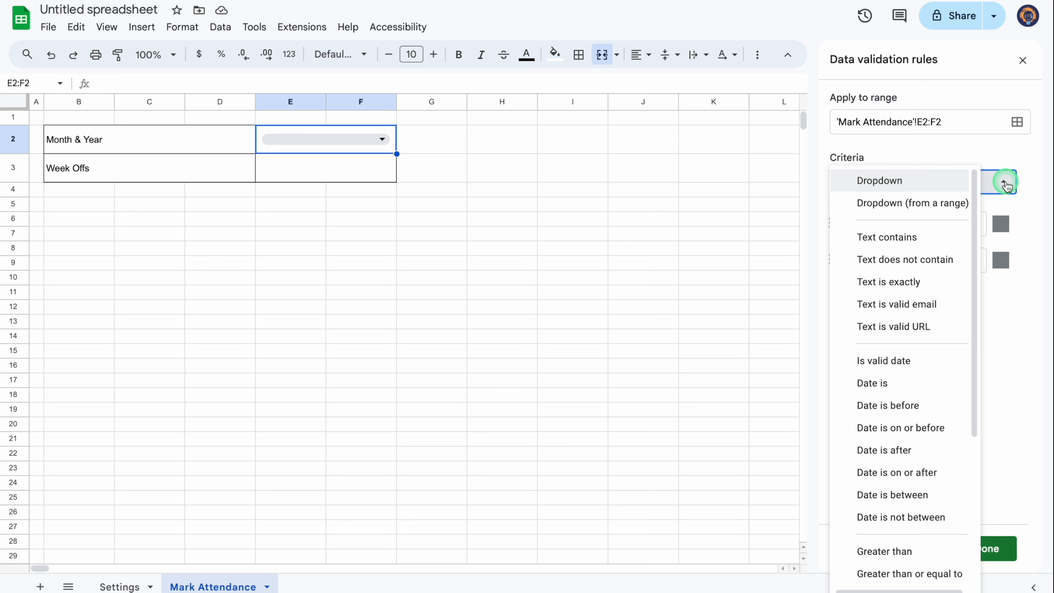
click(943, 206)
click(892, 225)
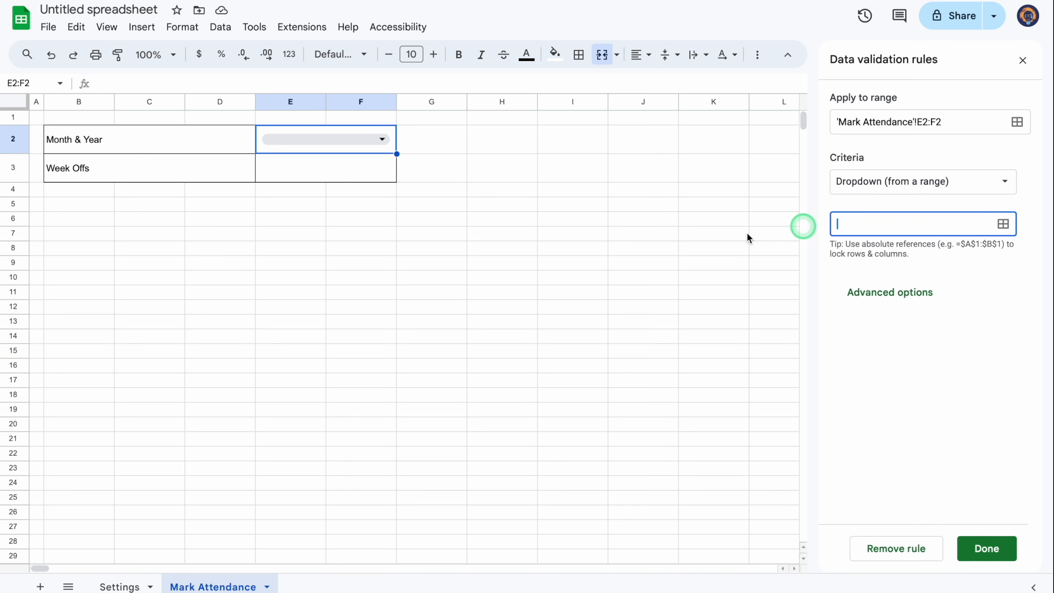
- Use the month names in Settings!J3:J14 as the source range of the E2:F2 dropdown
click(119, 586)
click(862, 226)
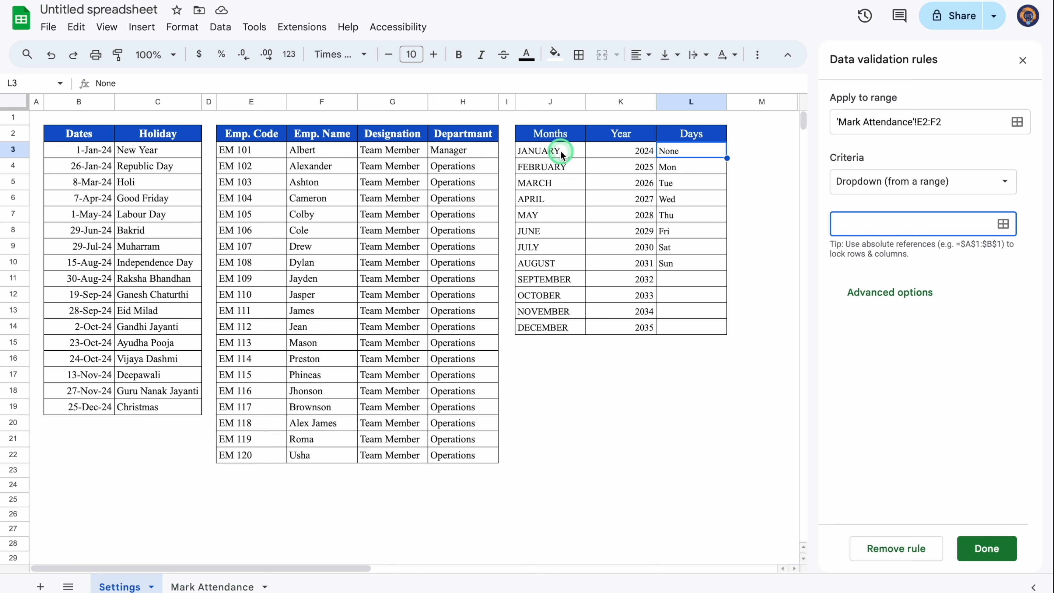
drag(561, 151, 554, 232)
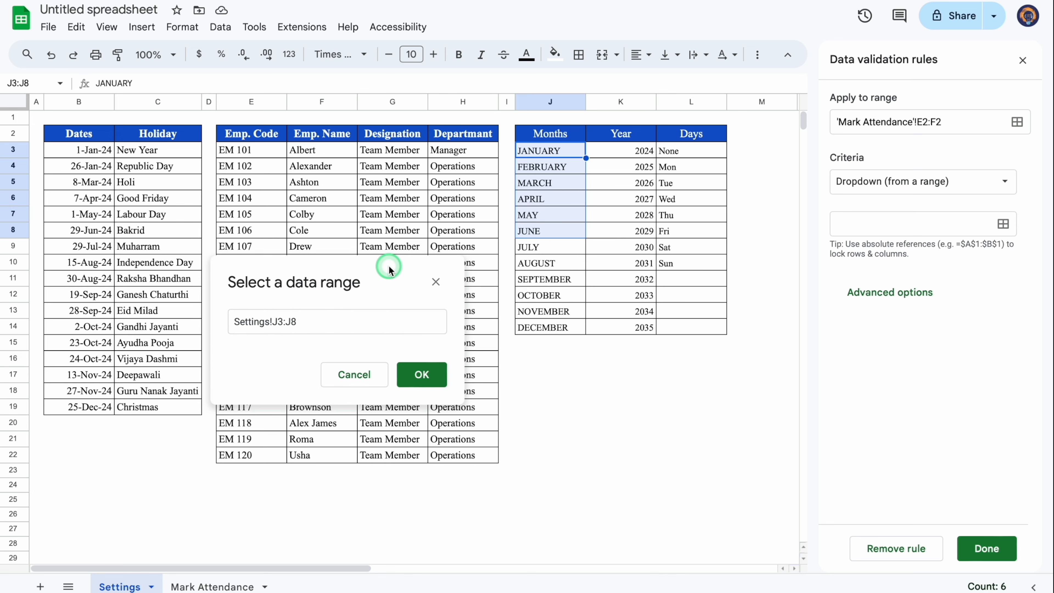
click(550, 154)
drag(551, 154, 525, 337)
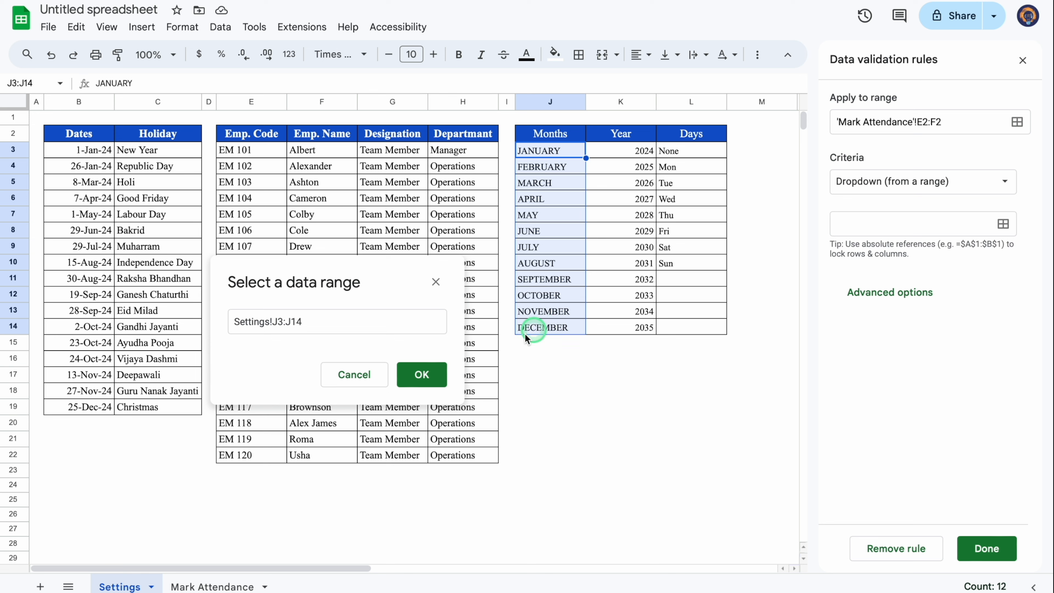
click(422, 374)
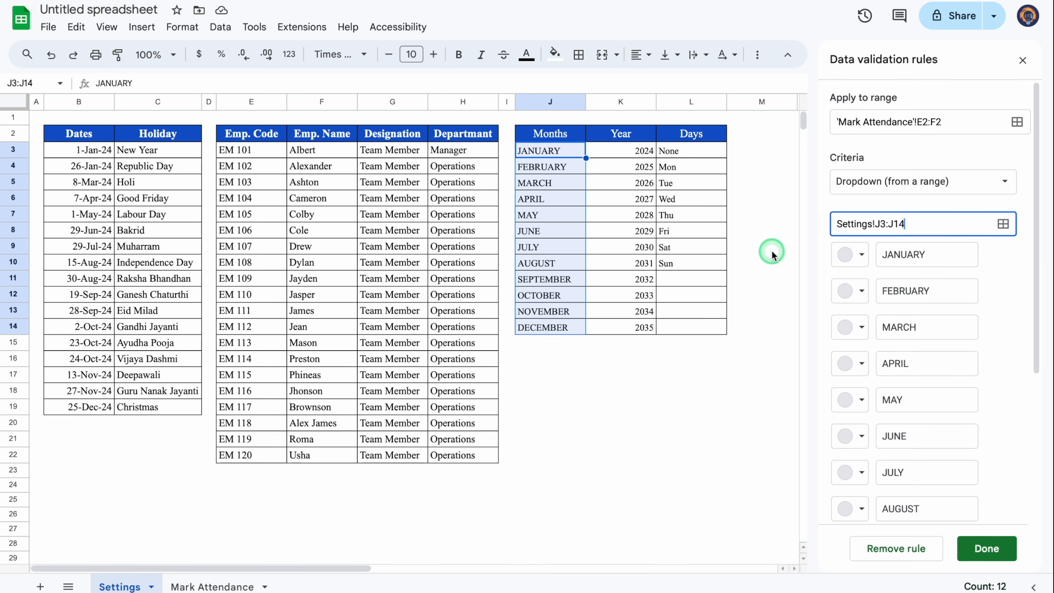
click(863, 257)
click(824, 292)
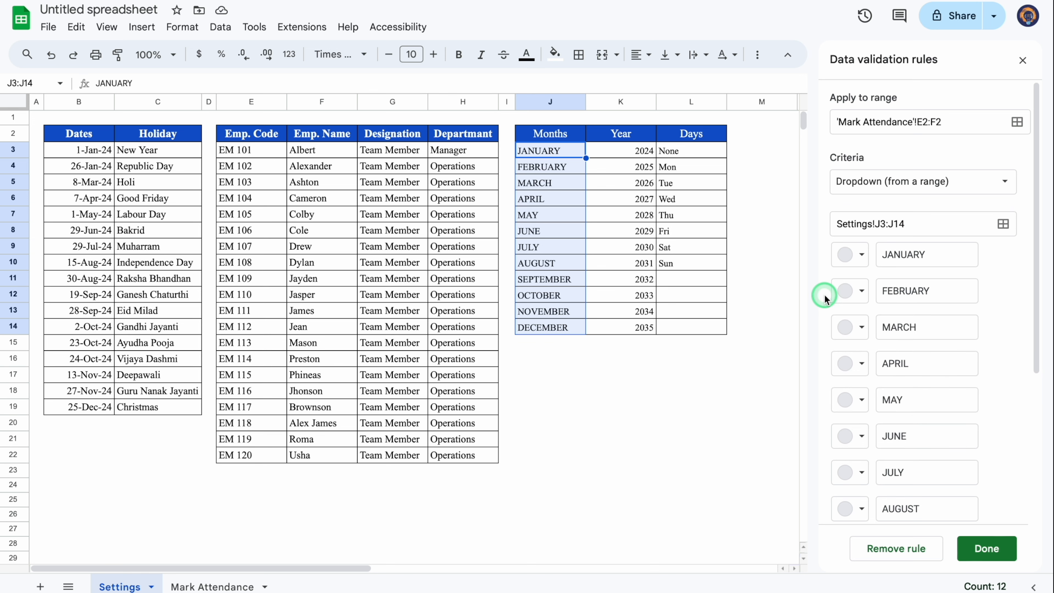
- Set the month dropdown's display style to Arrow in the advanced options, save the rule and close the validation rules
drag(1033, 195, 1036, 426)
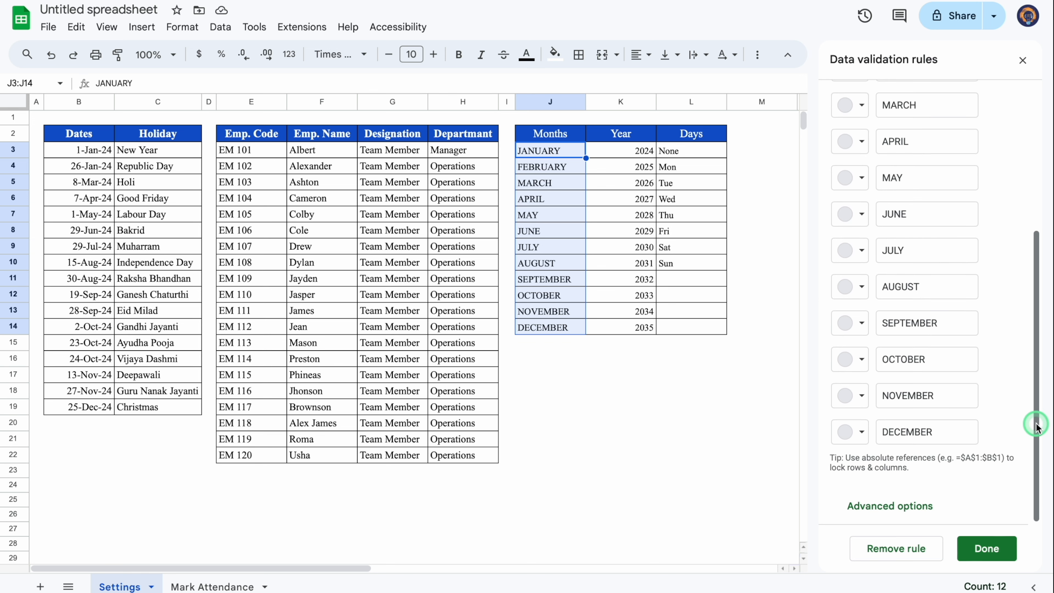
click(884, 503)
drag(1036, 325, 1037, 433)
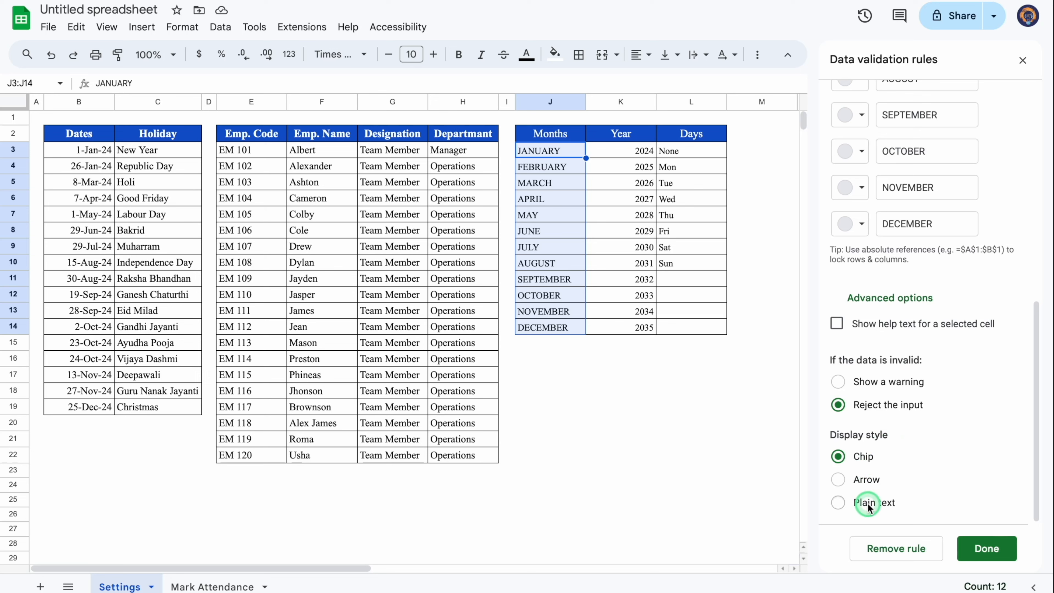
click(839, 479)
click(986, 552)
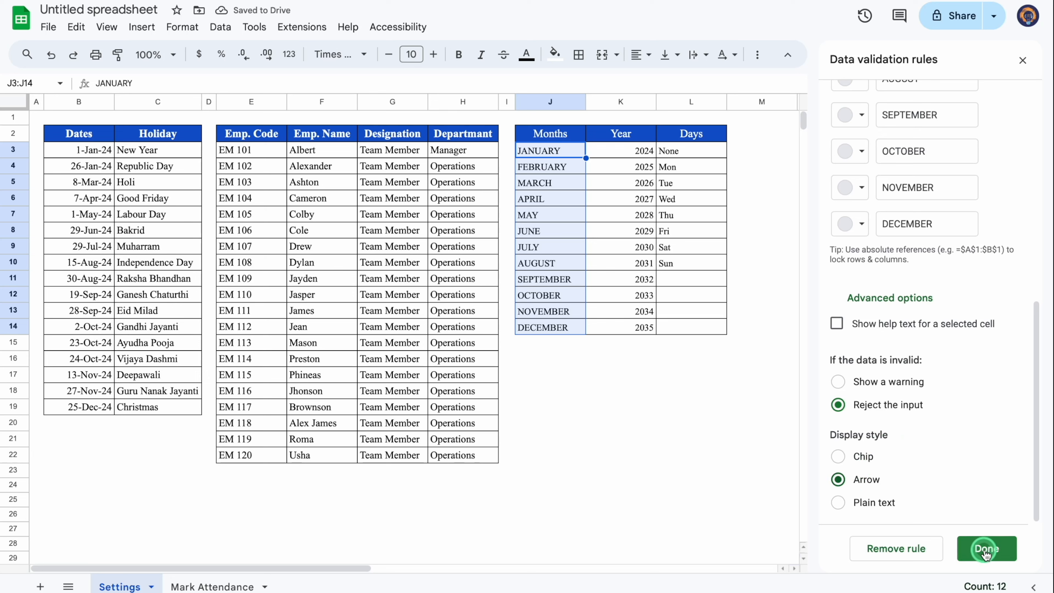
click(1023, 60)
click(698, 325)
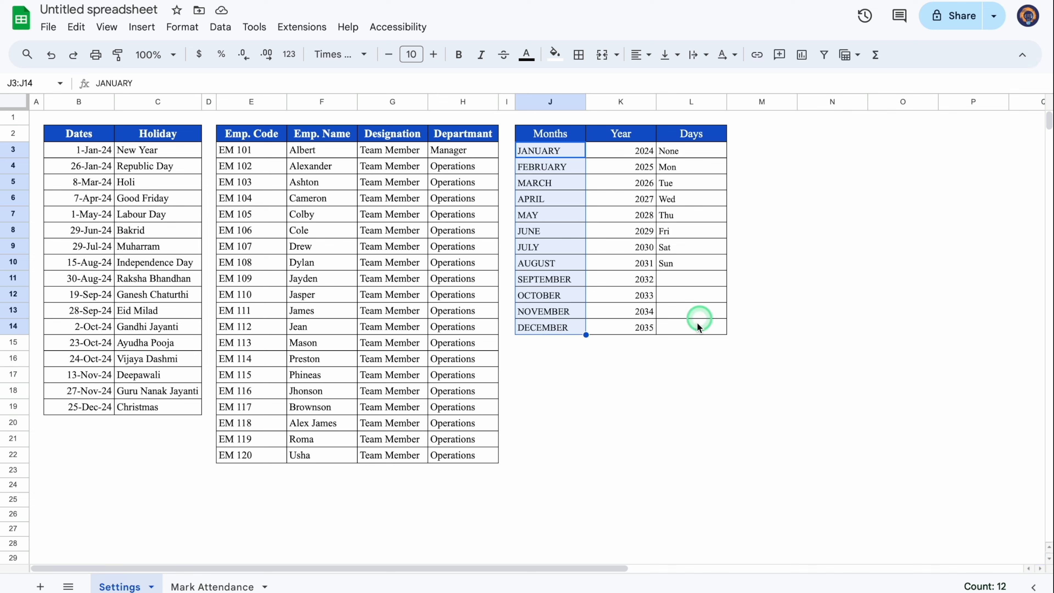
- Choose JANUARY from the month dropdown in E2 on the Mark Attendance sheet
click(200, 587)
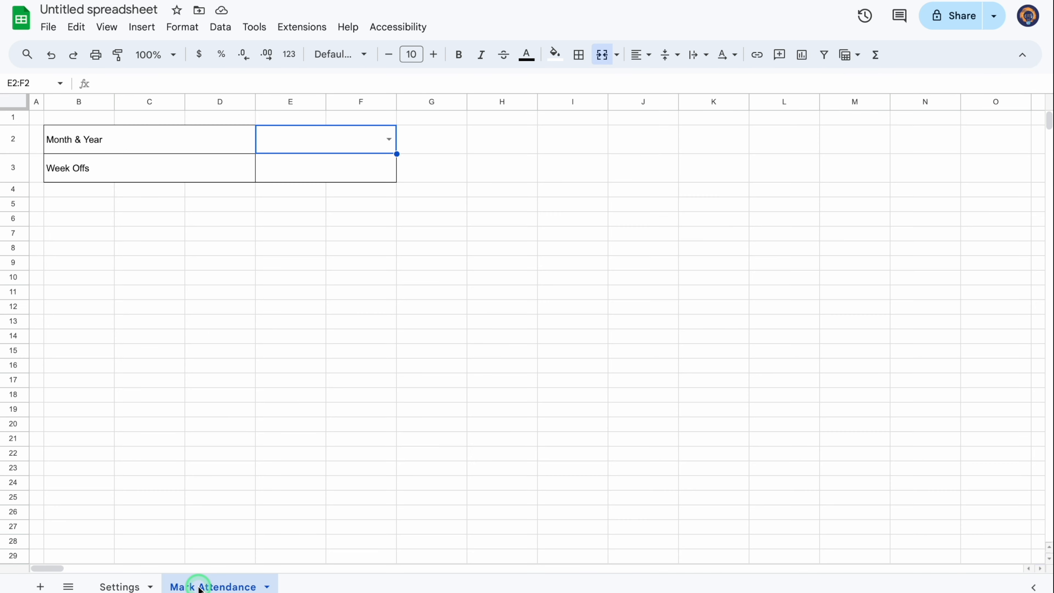
click(389, 139)
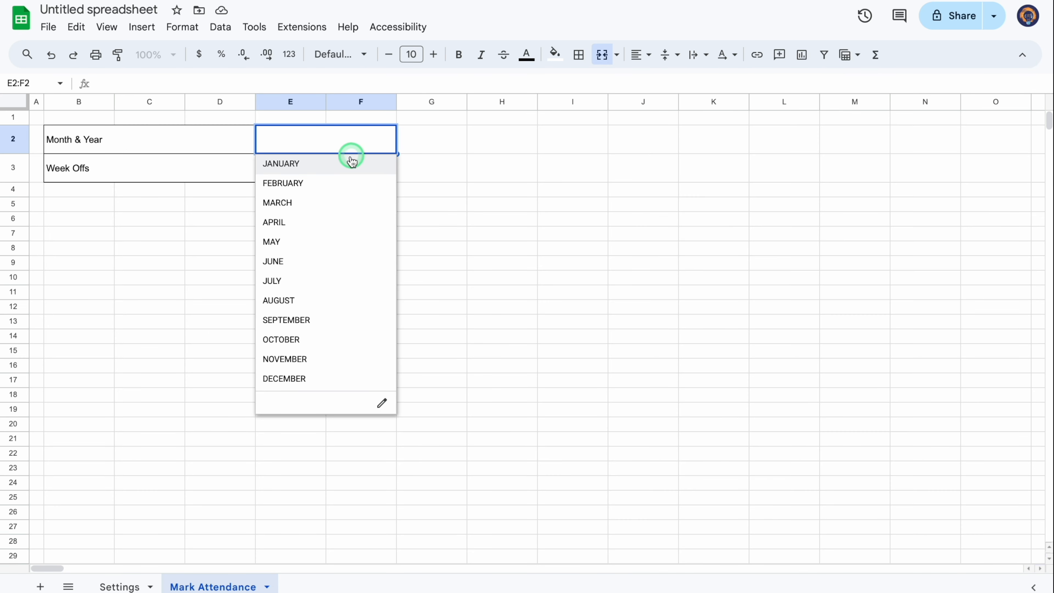
click(347, 168)
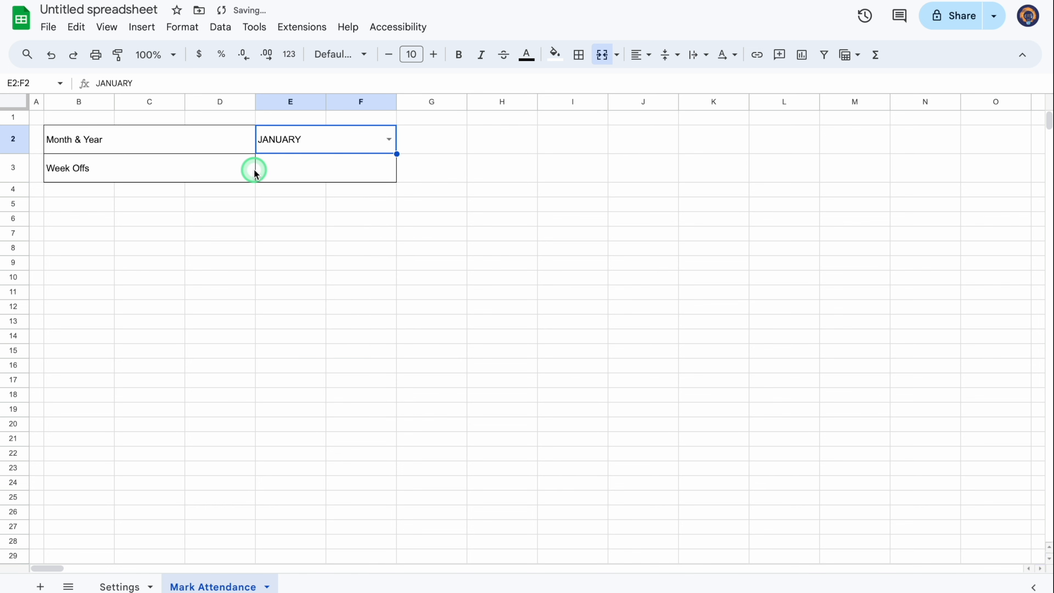
- Add a data validation rule with the criteria Dropdown (from a range) to the merged cell E3:F3
click(330, 170)
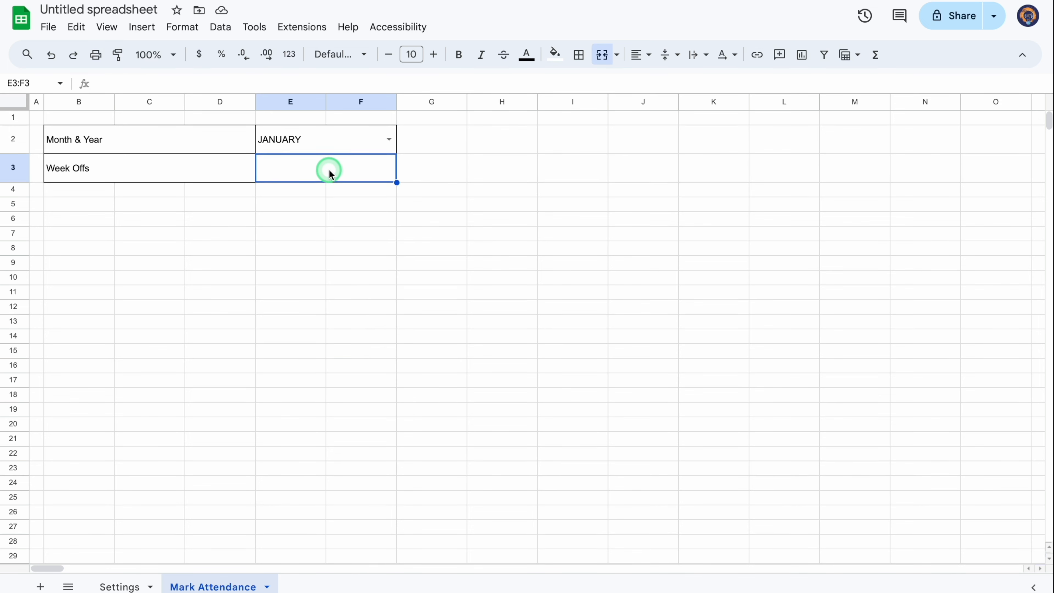
click(220, 27)
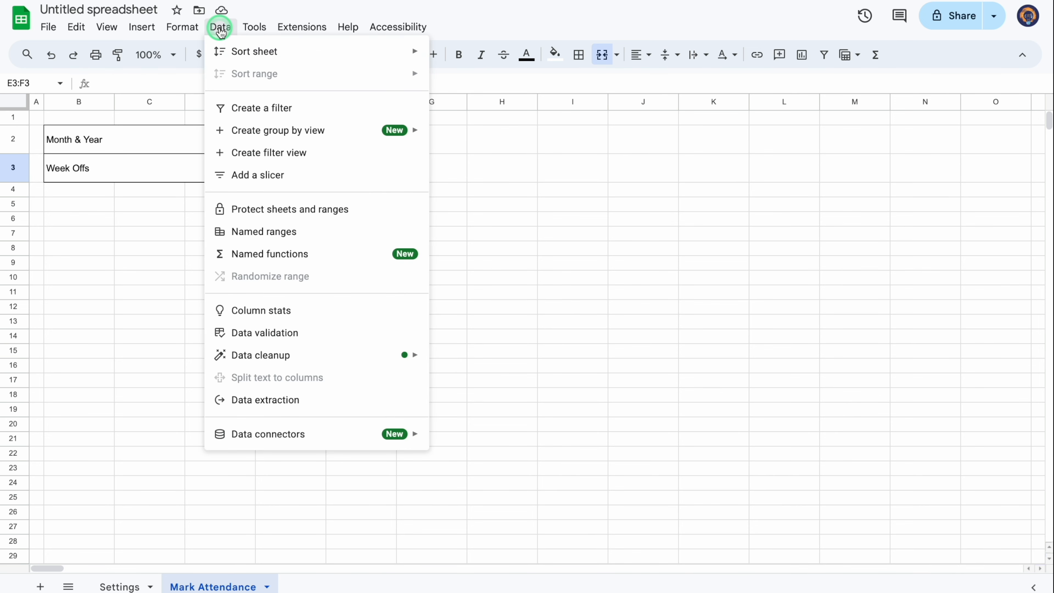
click(287, 333)
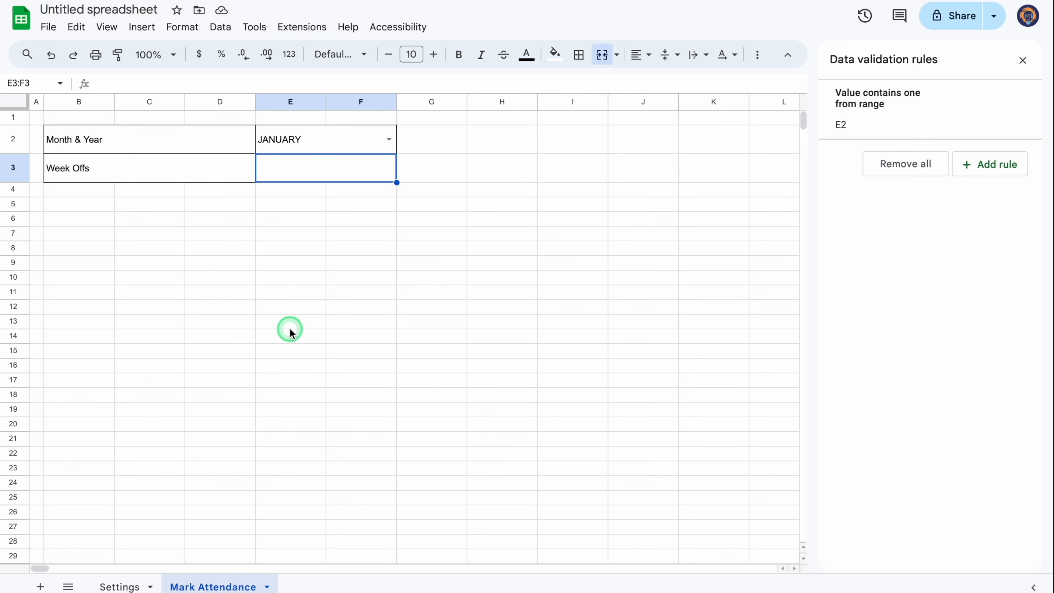
click(994, 166)
click(859, 160)
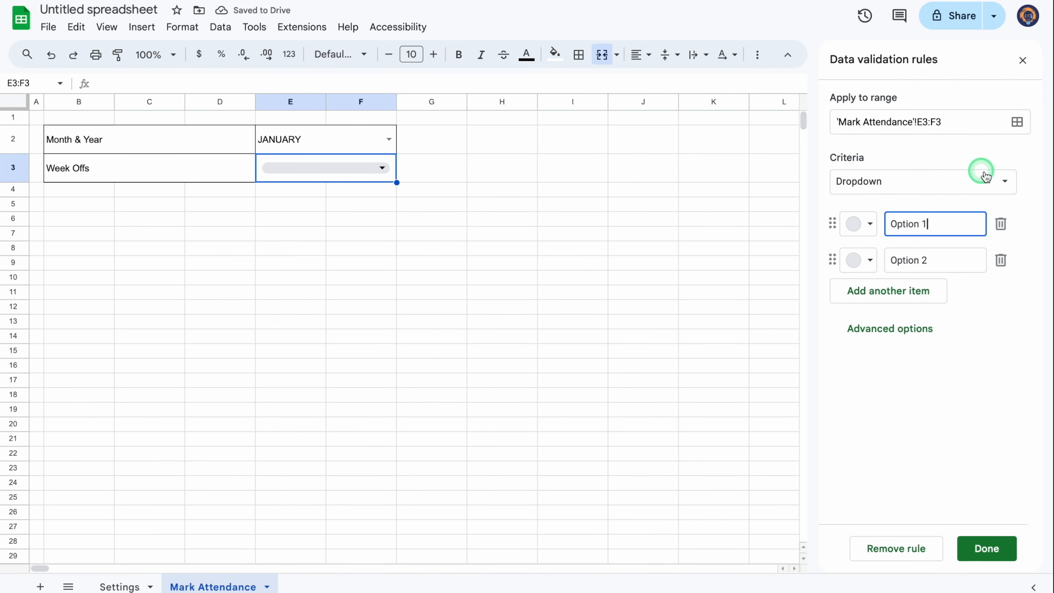
click(1004, 182)
click(957, 205)
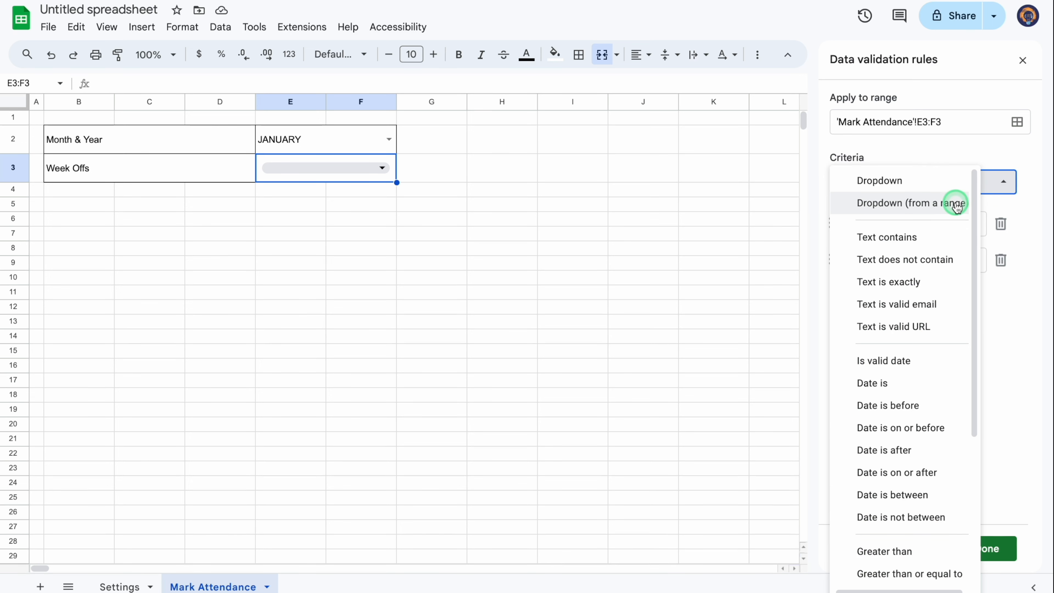
click(913, 222)
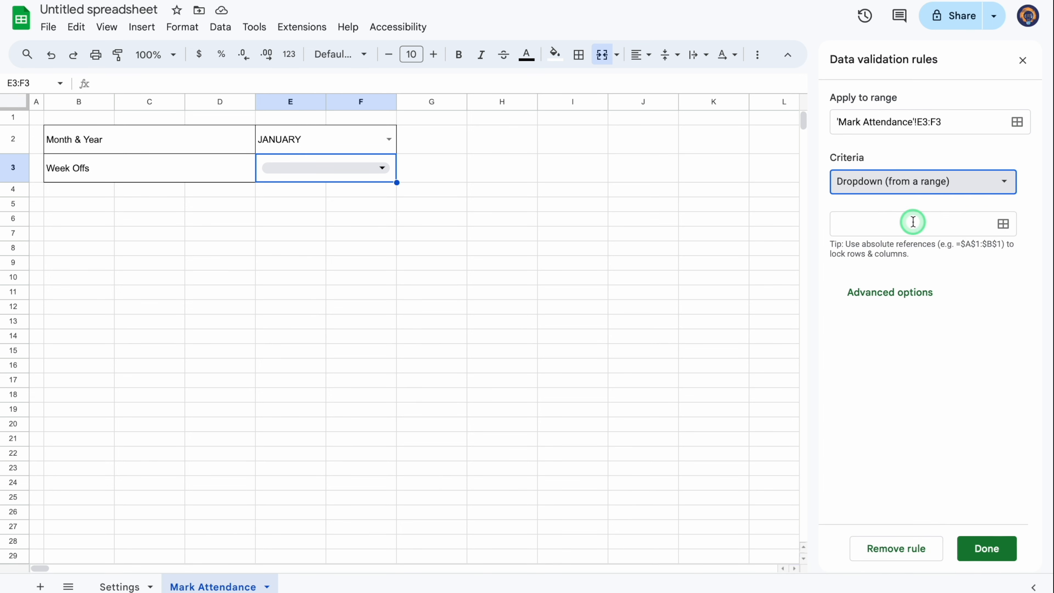
- Use the years in Settings!K3:K14 as the source range of the E3:F3 dropdown
click(125, 586)
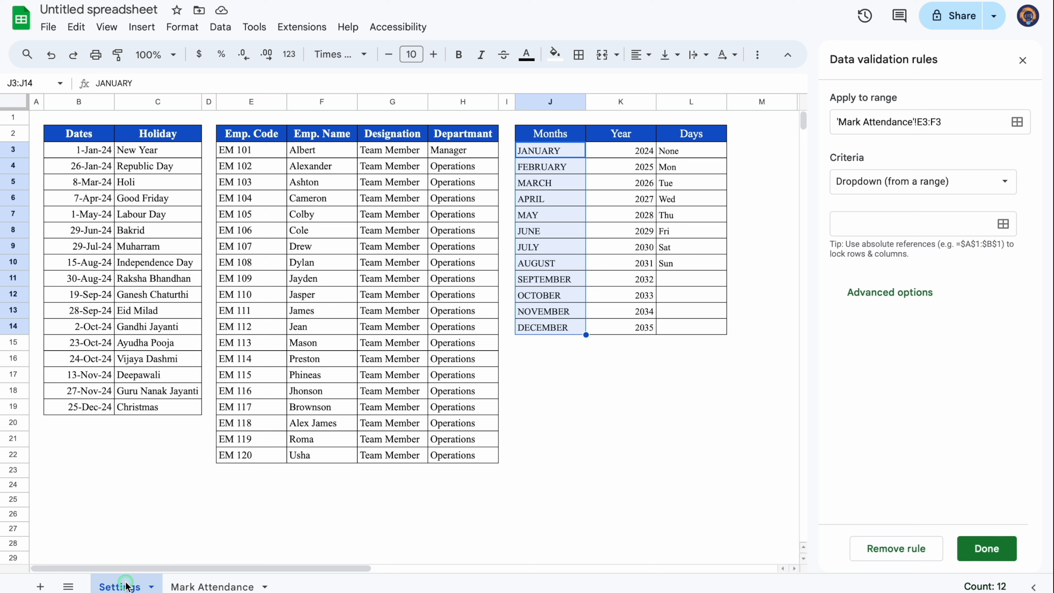
click(890, 226)
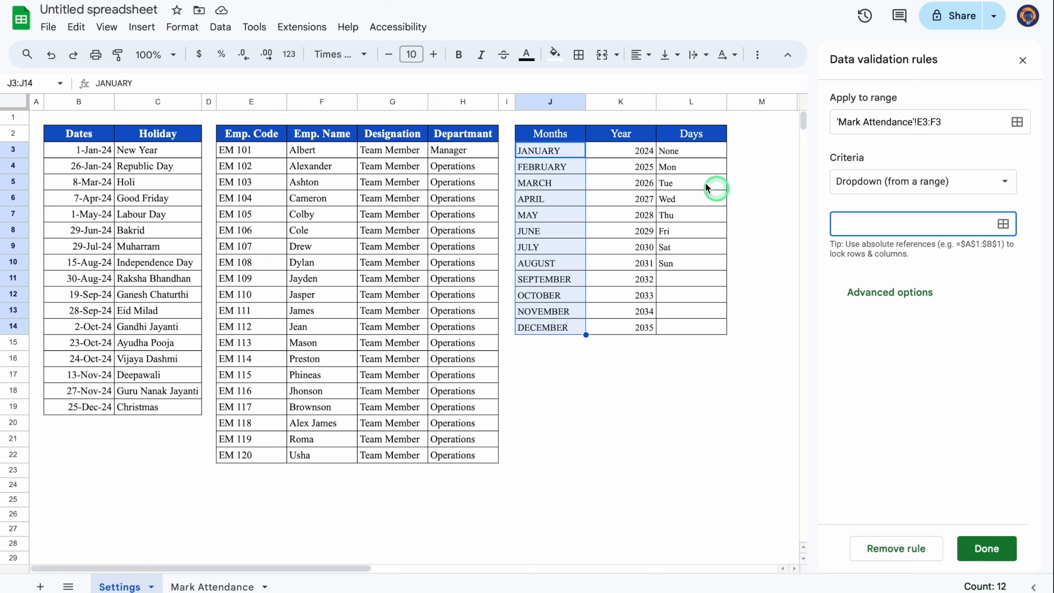
click(638, 154)
drag(638, 155, 635, 183)
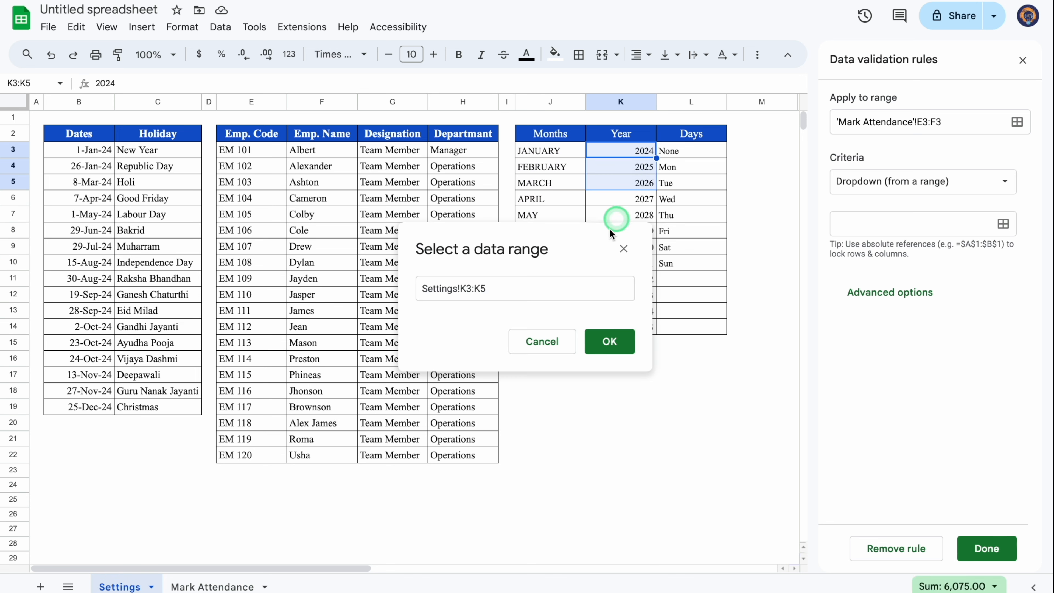
drag(599, 247, 487, 247)
click(636, 153)
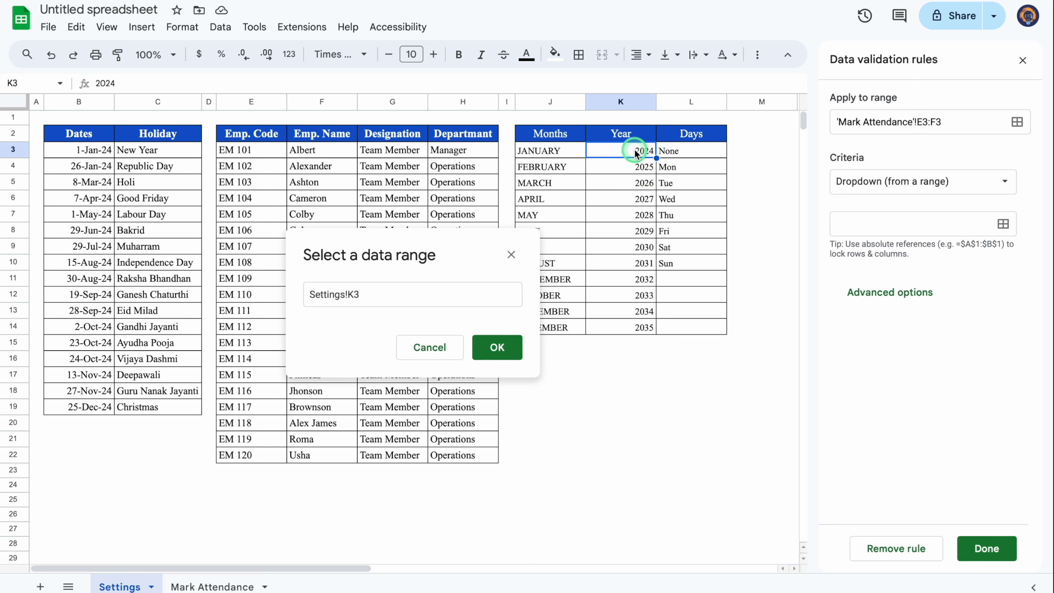
drag(636, 154, 635, 327)
click(505, 348)
- Give the year dropdown the Arrow display style in the advanced options, save the rule and close the validation rules
drag(1037, 273, 1037, 432)
click(900, 511)
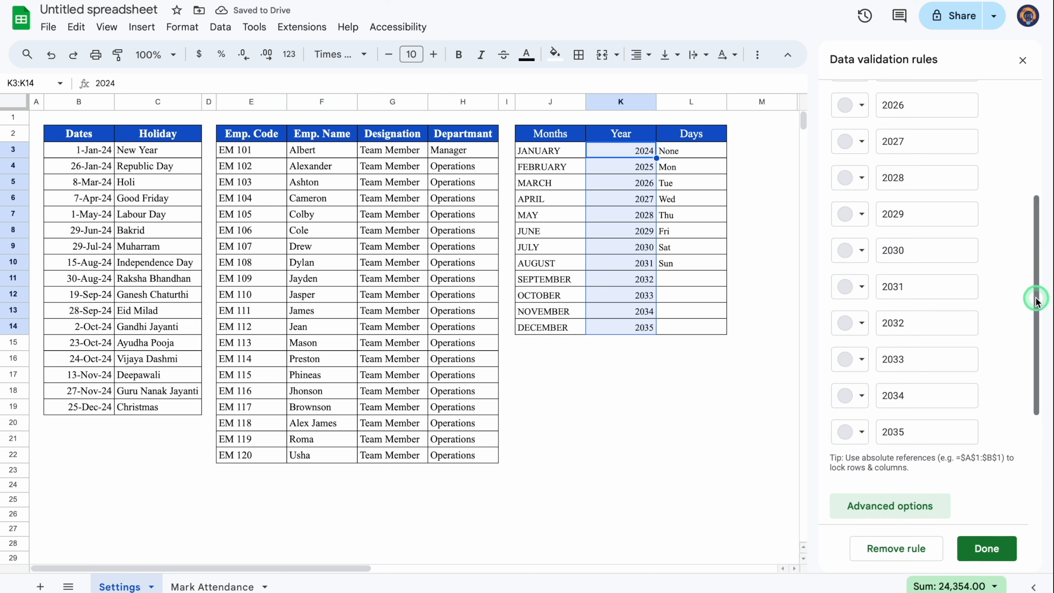
drag(1038, 300, 1037, 412)
click(863, 480)
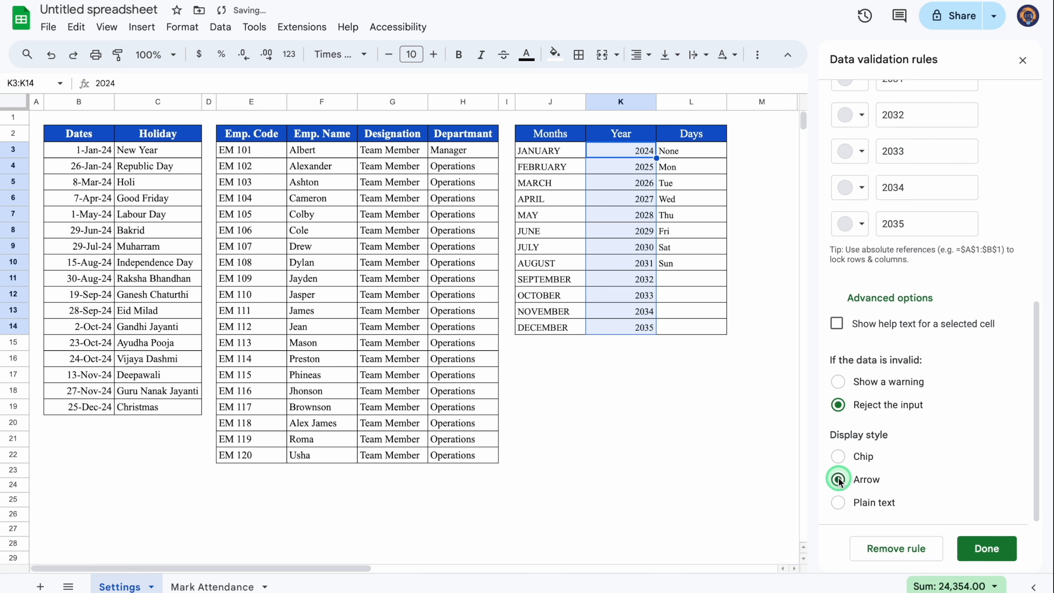
click(984, 549)
click(1023, 61)
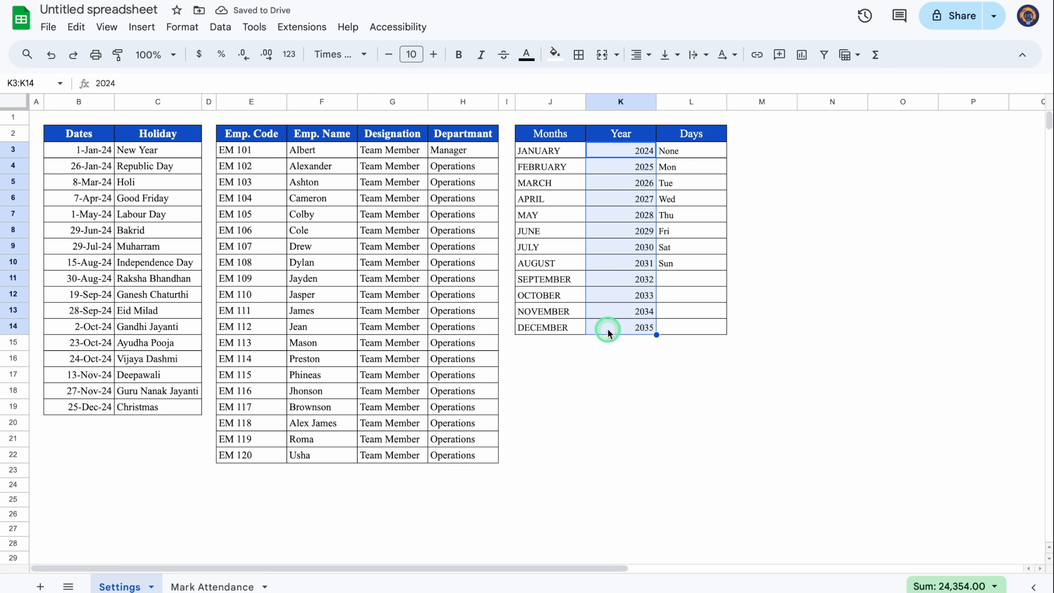
- Choose 2024 from the year dropdown in E3 on the Mark Attendance sheet
click(192, 588)
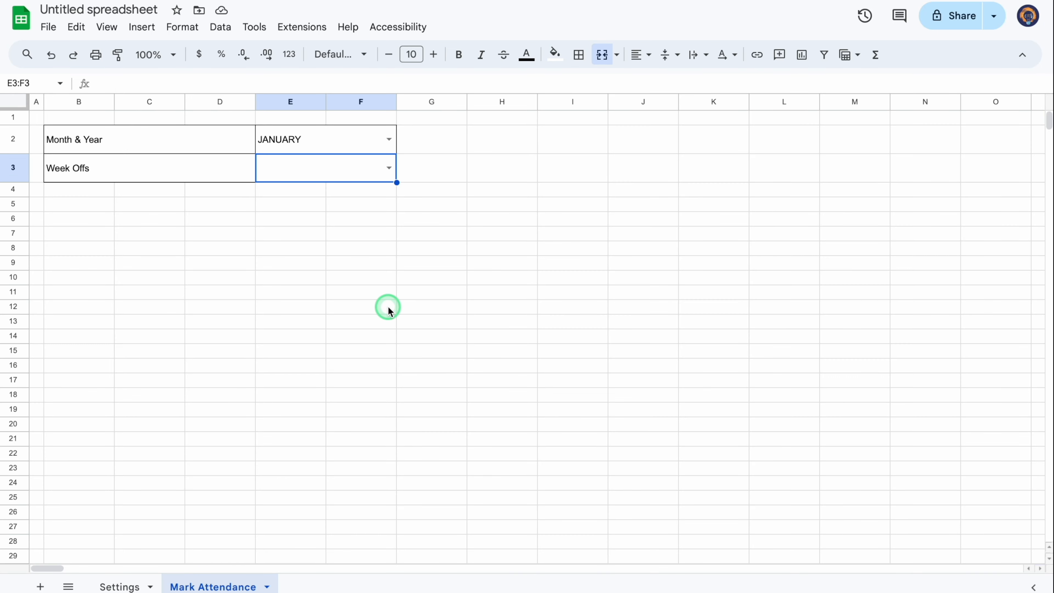
click(389, 168)
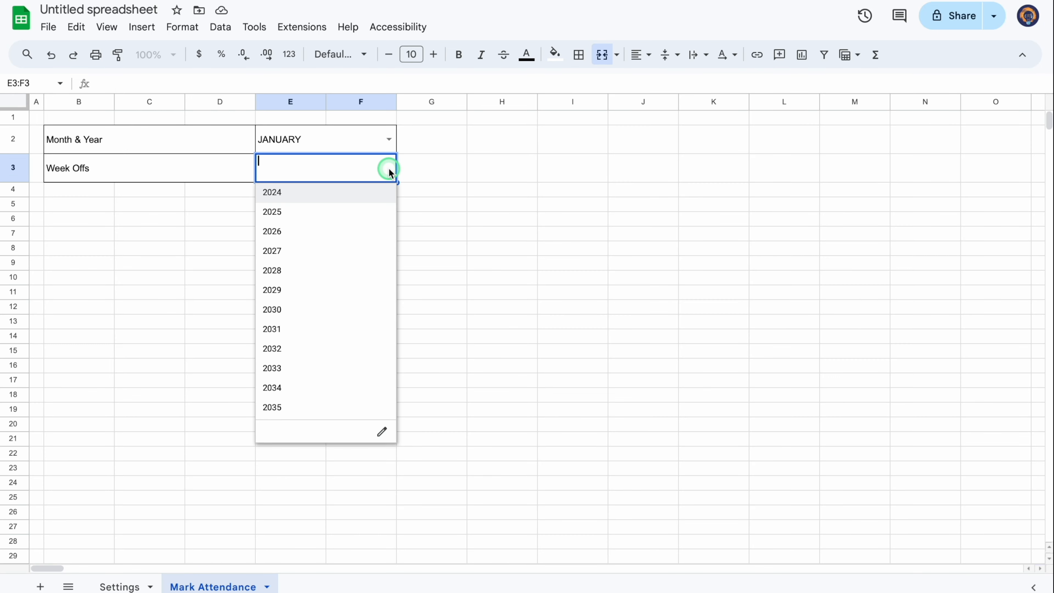
click(316, 195)
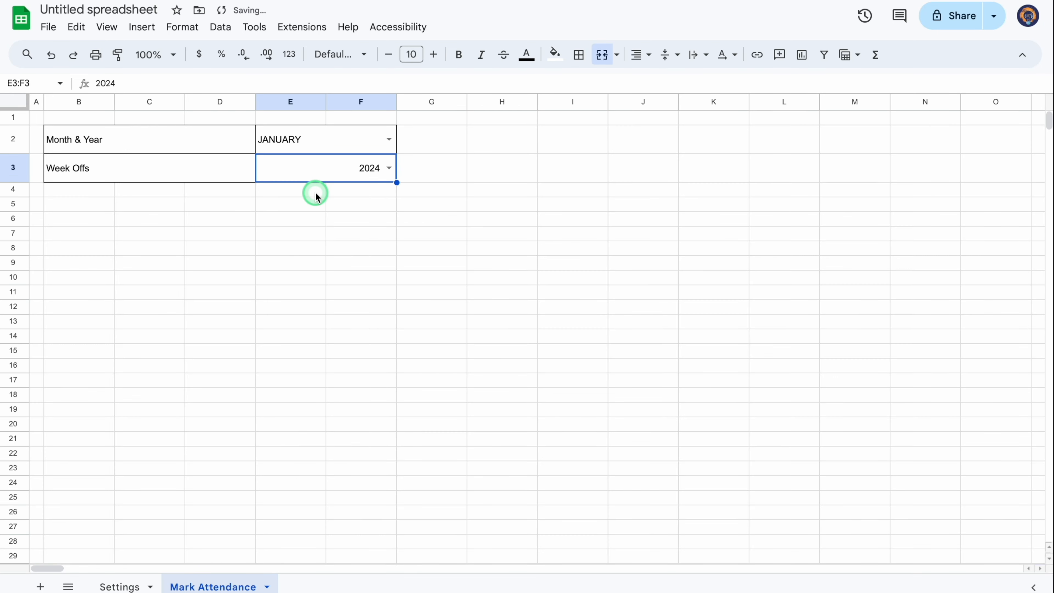
- Center the contents of rows 2 and 3 horizontally on the Mark Attendance sheet
click(18, 139)
drag(18, 148, 17, 164)
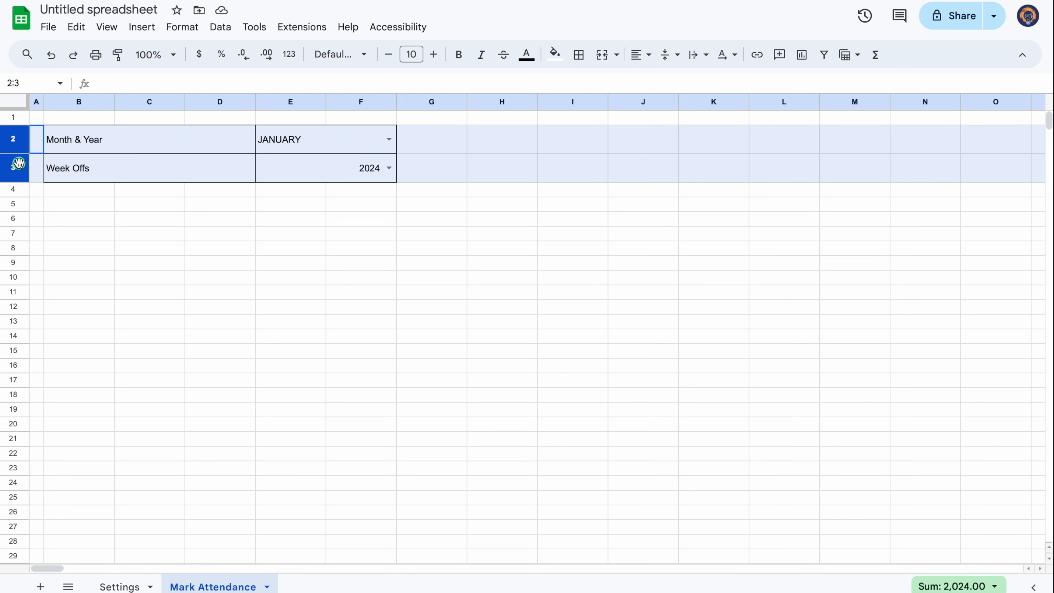
click(649, 58)
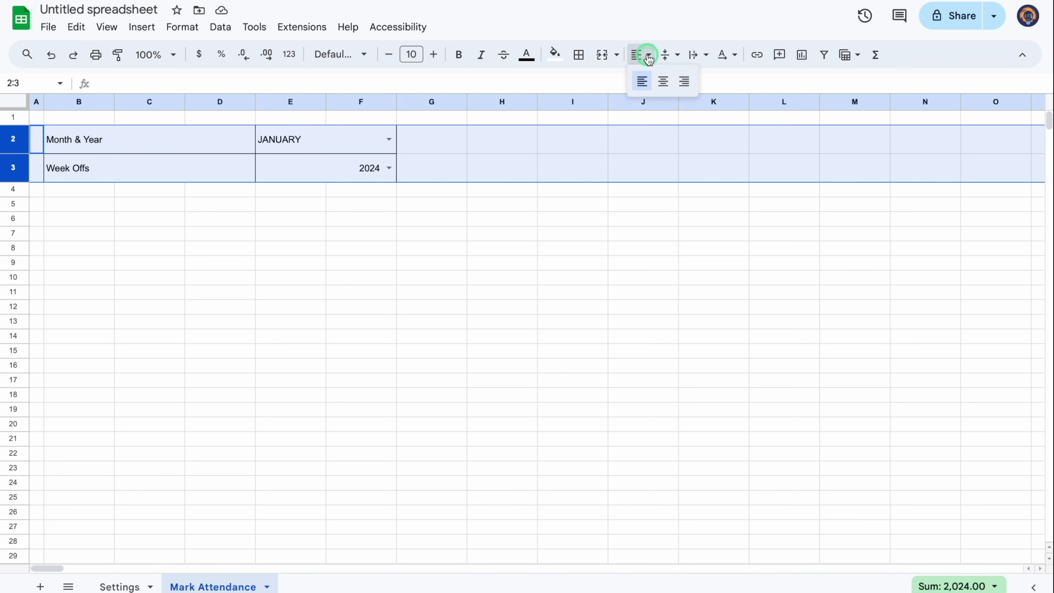
click(662, 80)
- Give the Month & Year and Week Offs label cells B2:D3 a blue fill and white text
drag(206, 143, 206, 161)
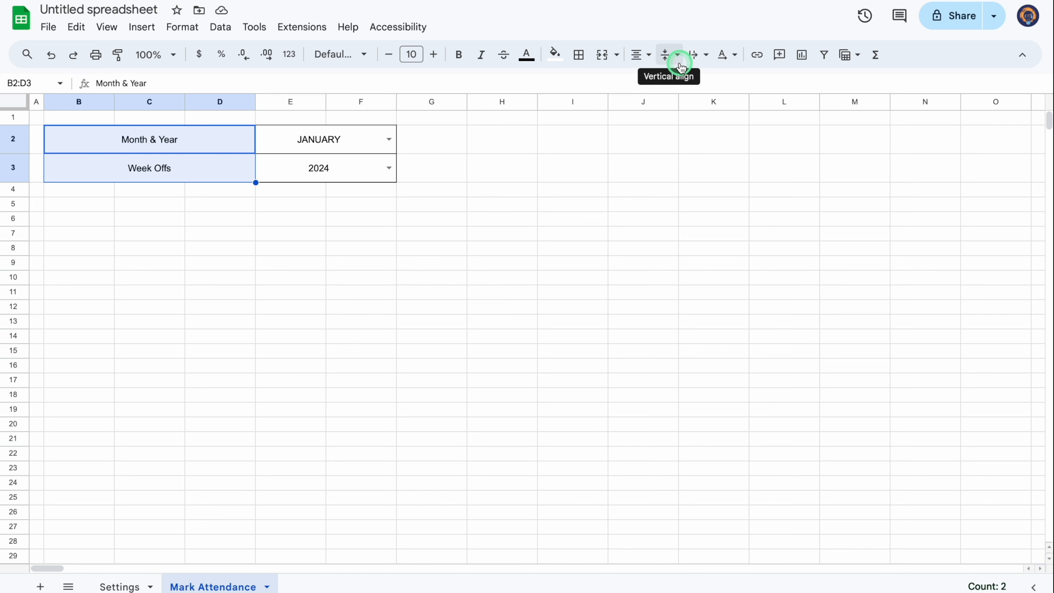
click(555, 55)
click(669, 120)
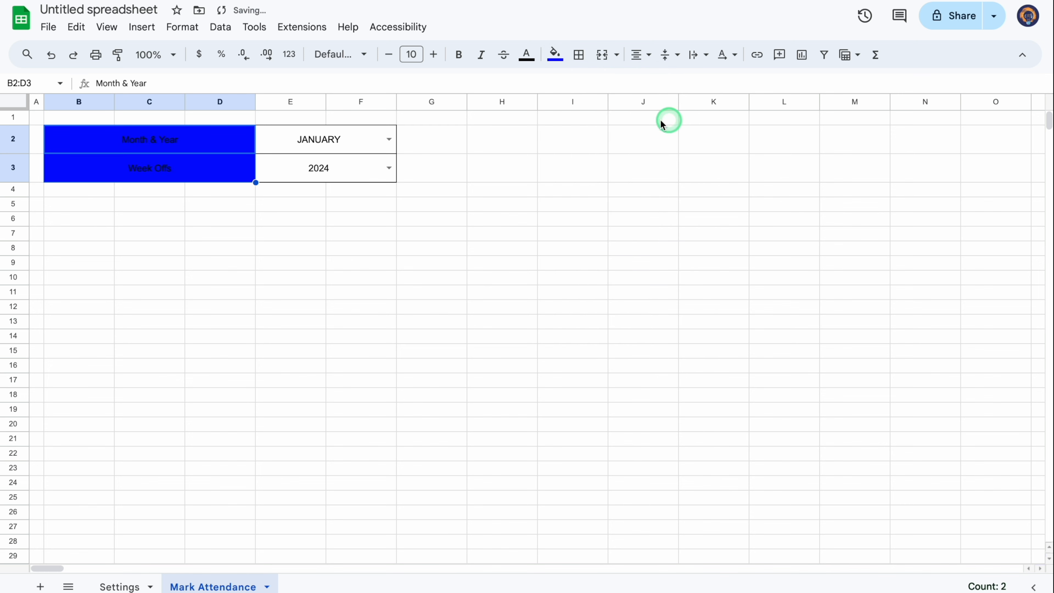
click(526, 54)
click(669, 103)
- Give the month and year dropdown cells E2:F3 a red fill and white text
drag(346, 140, 347, 166)
click(556, 55)
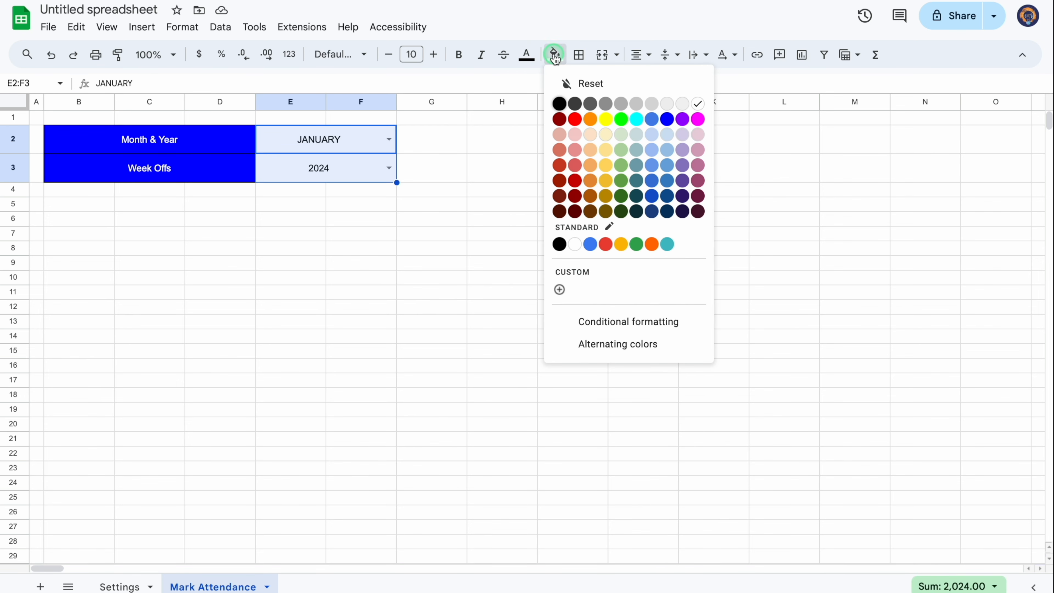
click(572, 120)
click(526, 54)
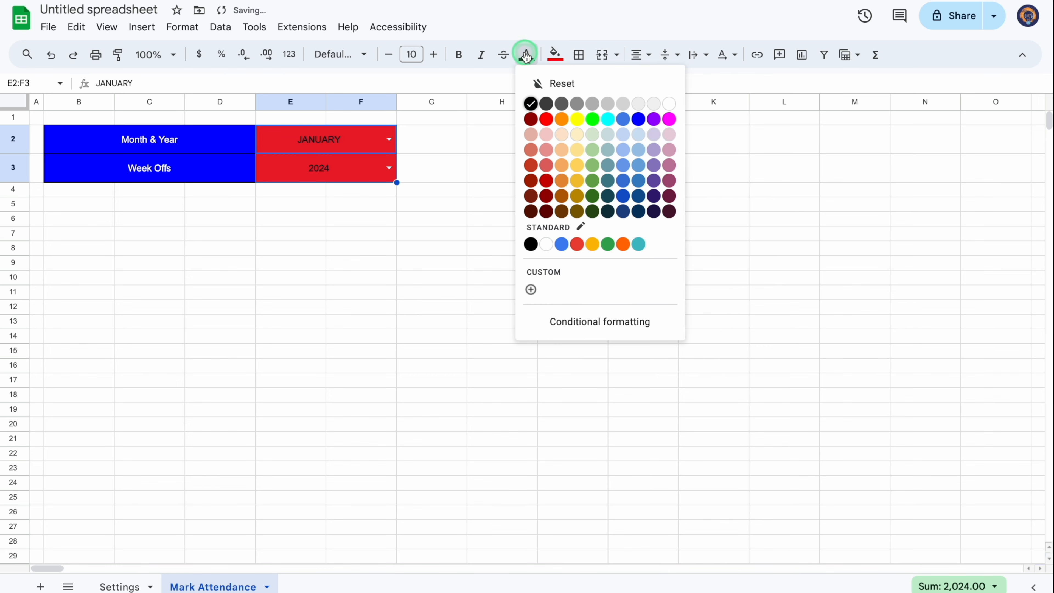
click(668, 105)
- Set the font of rows 2 and 3 to Oswald at size 19
click(15, 140)
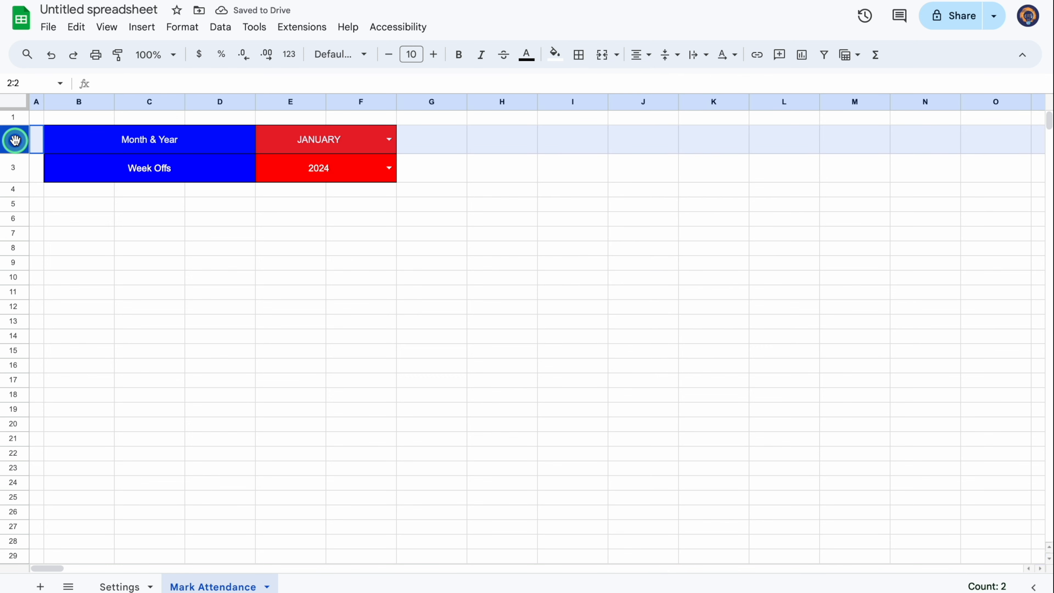
drag(15, 151, 17, 155)
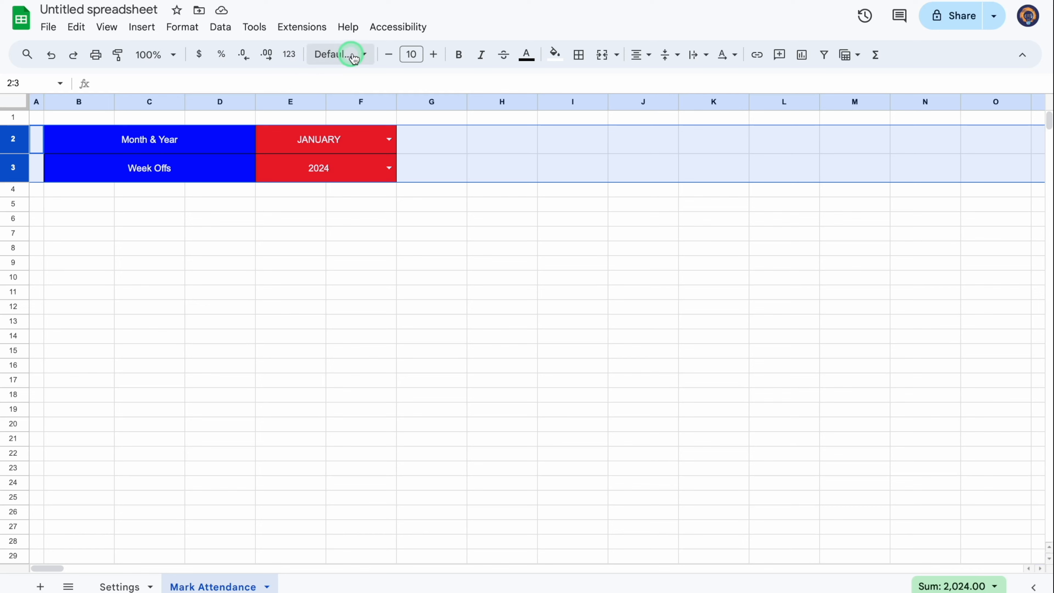
click(365, 56)
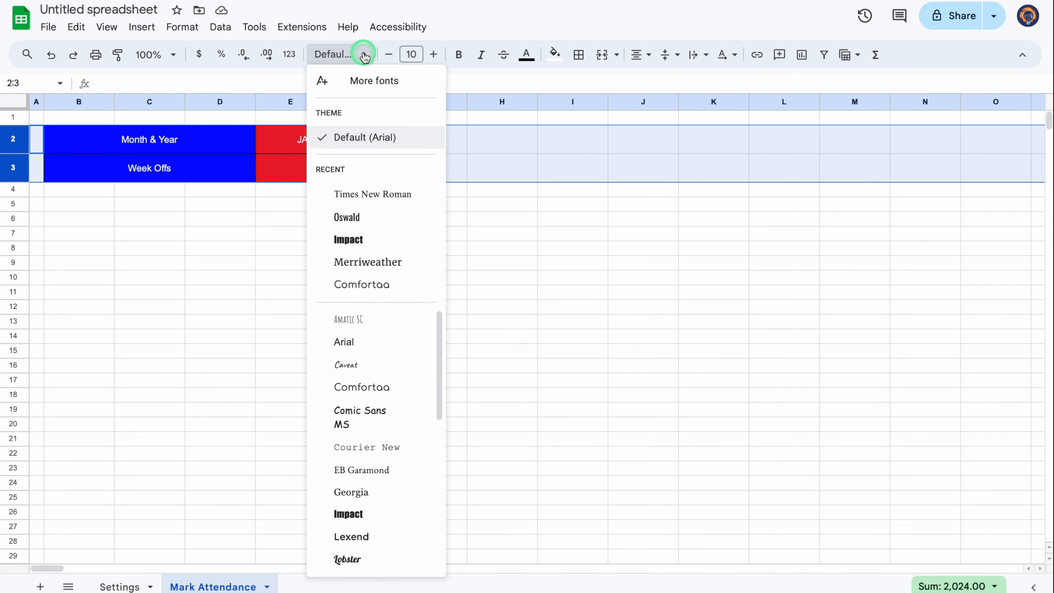
click(369, 217)
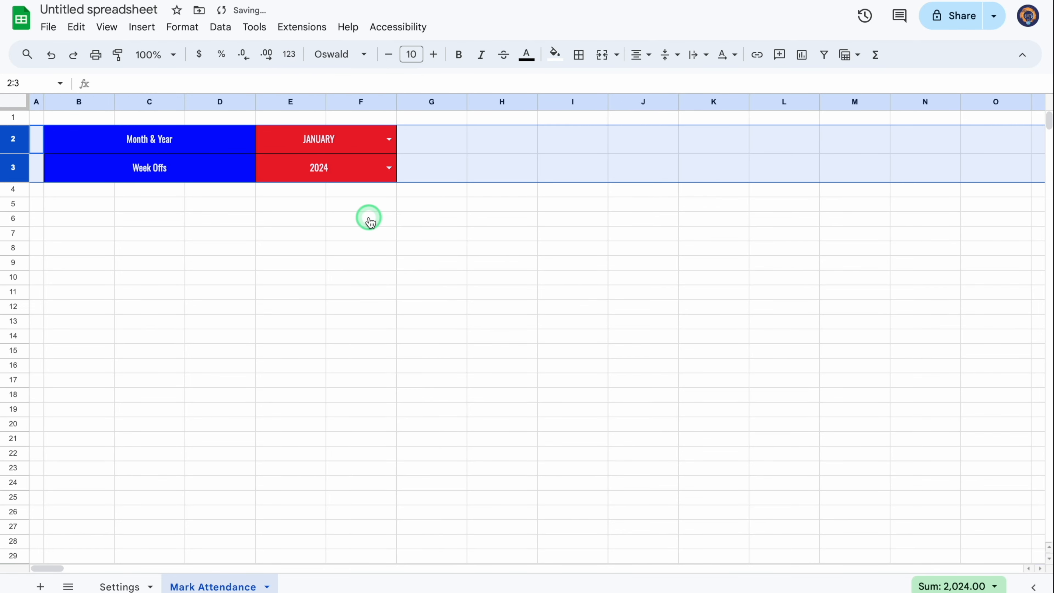
click(434, 54)
click(434, 55)
click(434, 55)
click(434, 54)
click(434, 55)
click(433, 55)
click(434, 54)
click(433, 54)
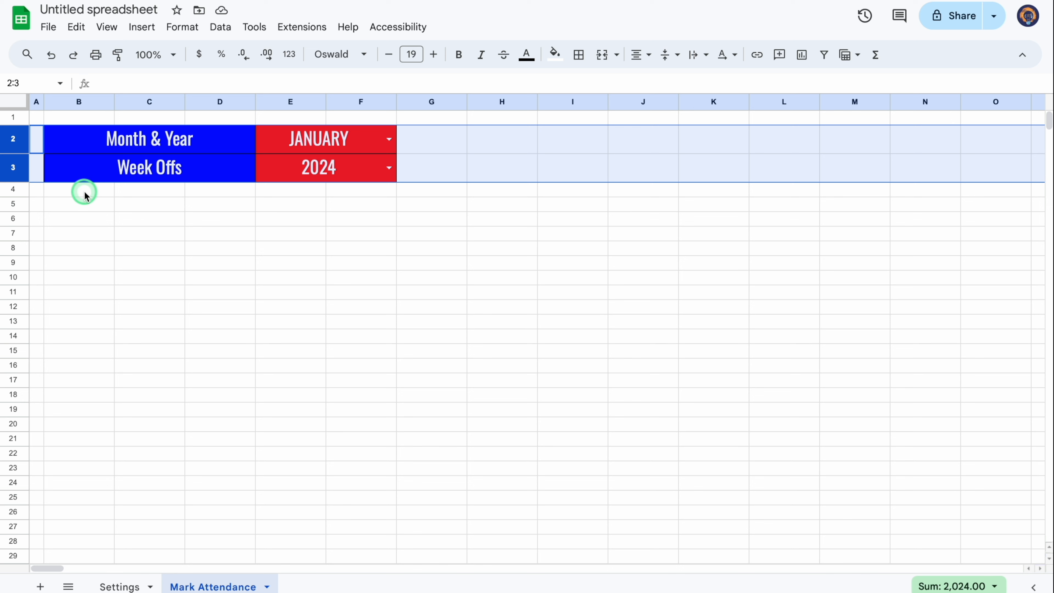
- Merge cells B4:C4 and apply all borders to B4:D4
click(83, 191)
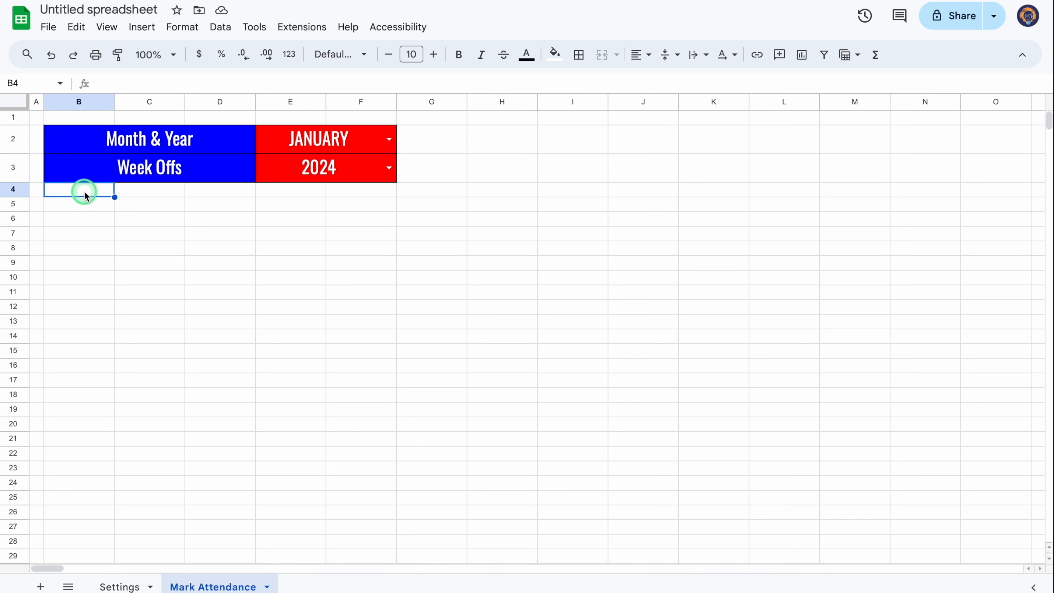
drag(84, 191, 136, 190)
click(603, 55)
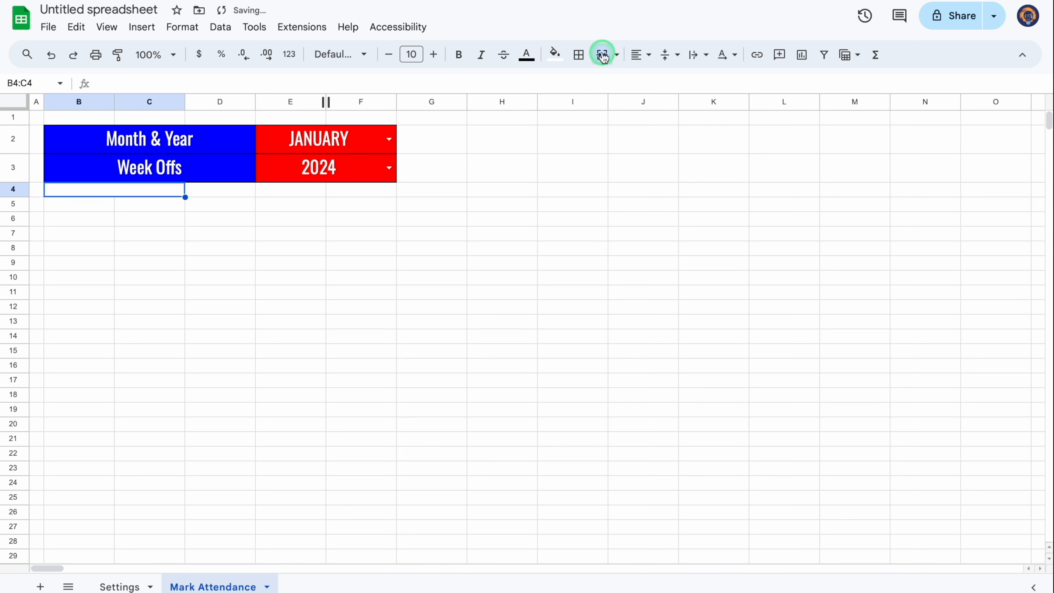
drag(162, 188, 216, 188)
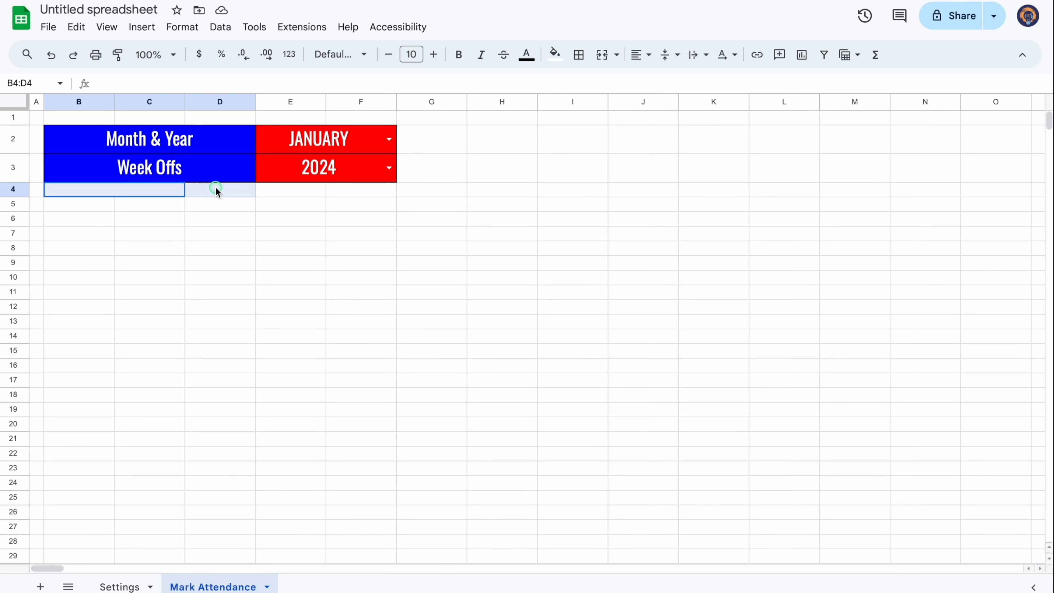
click(579, 55)
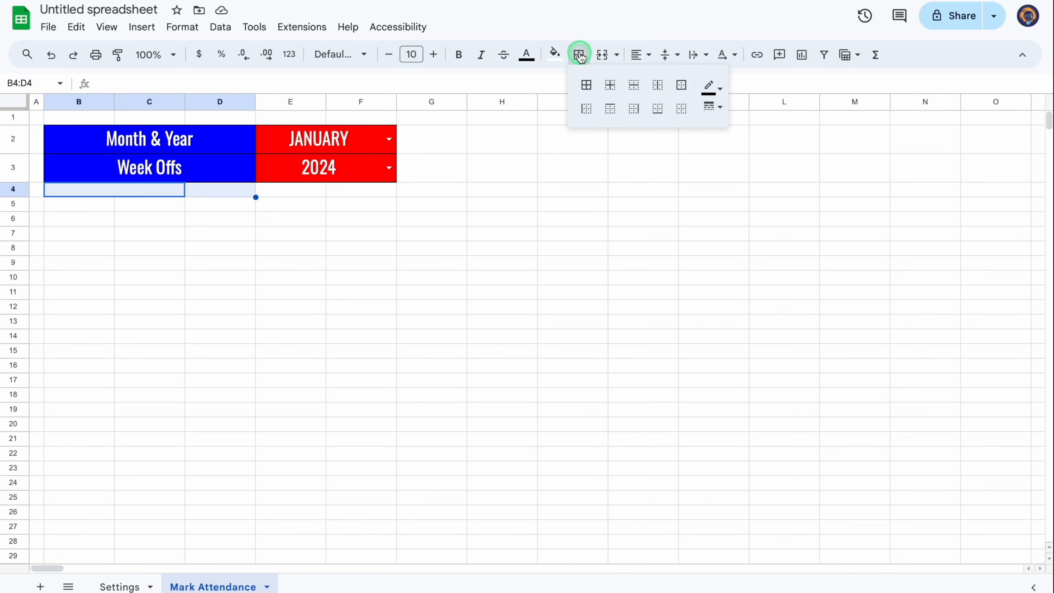
click(584, 84)
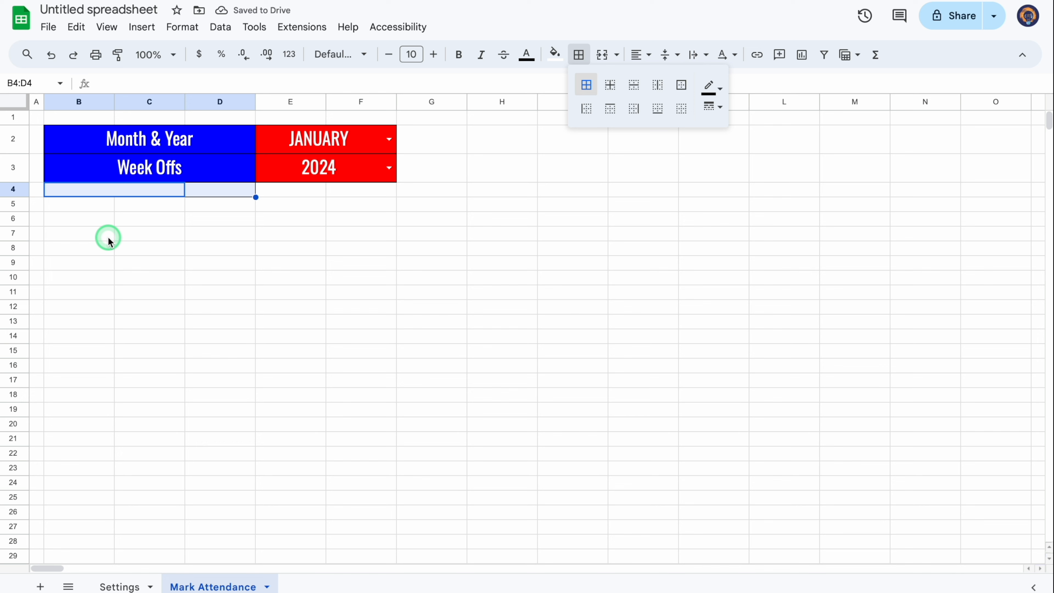
- Add a data validation rule with the criteria Dropdown (from a range) to cells B4:D4
click(221, 27)
click(256, 332)
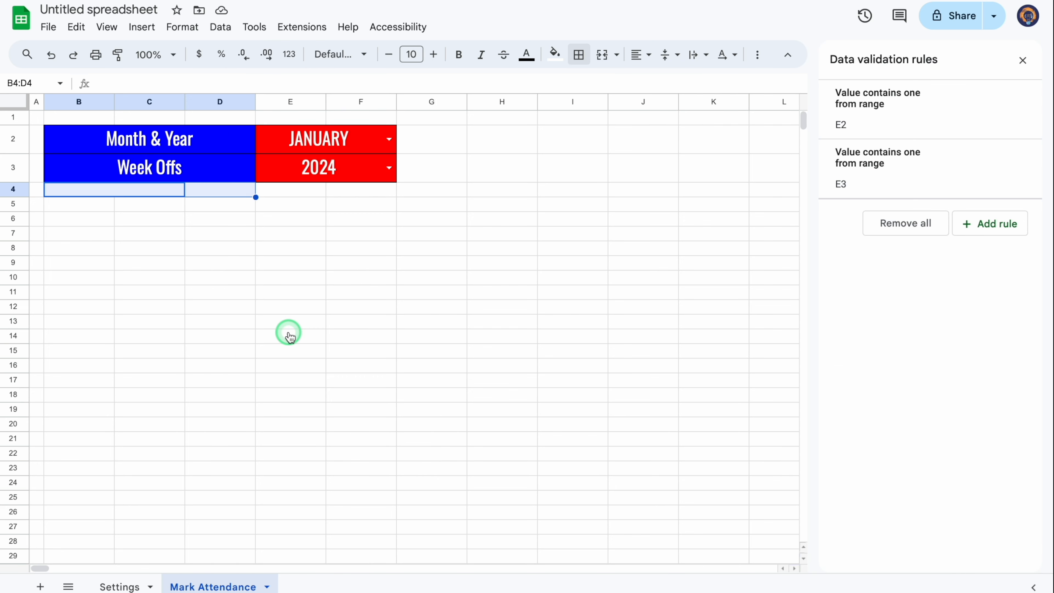
click(1002, 223)
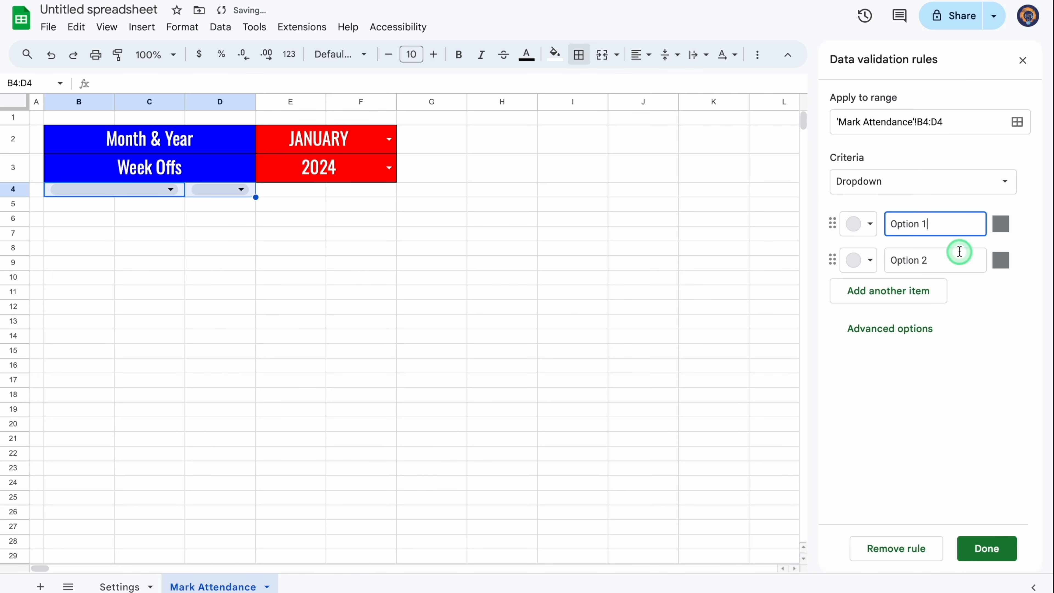
click(1007, 185)
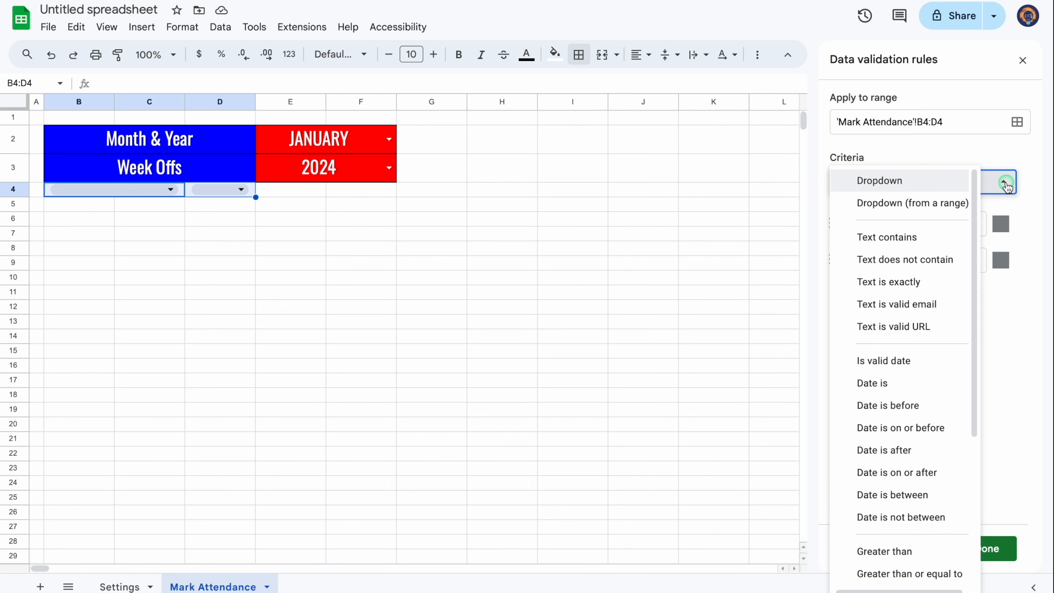
click(934, 204)
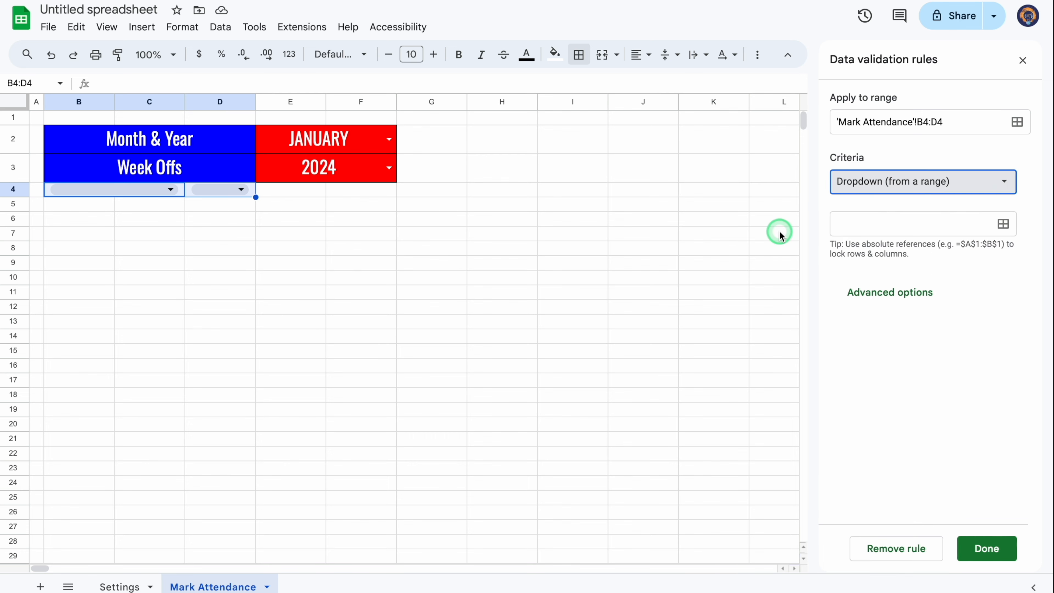
- Use the days in Settings!L3:L10 as the source range of the B4:D4 dropdowns
click(866, 224)
click(112, 586)
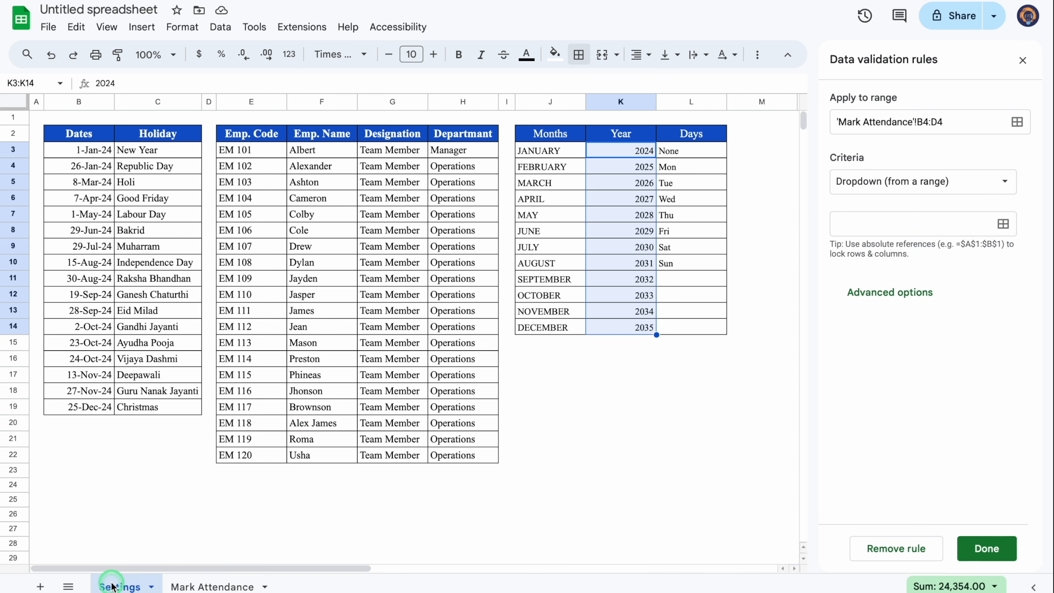
click(687, 151)
click(852, 224)
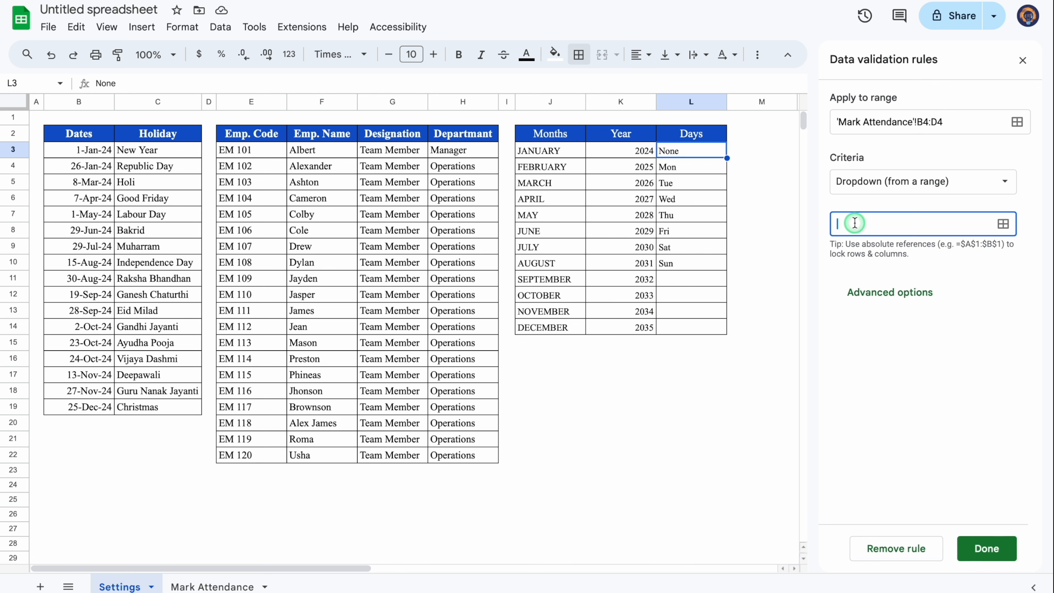
drag(705, 155, 703, 260)
click(607, 338)
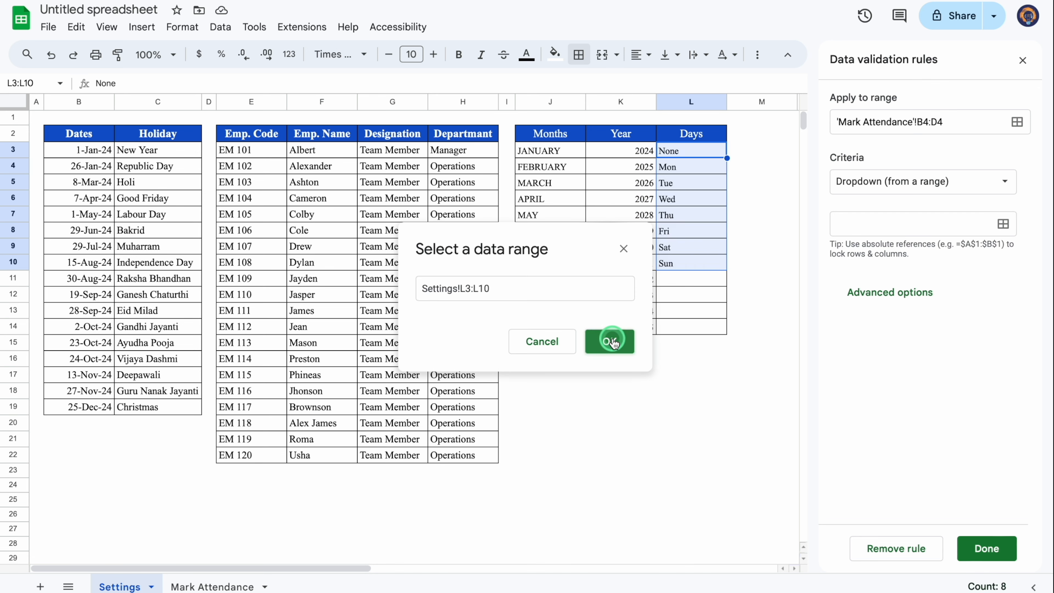
- Give the week-off dropdowns the Arrow display style in the advanced options, save the rule and close the validation rules
scroll(1033, 370, down, 2)
click(886, 512)
drag(1037, 273, 1036, 411)
click(870, 481)
click(992, 551)
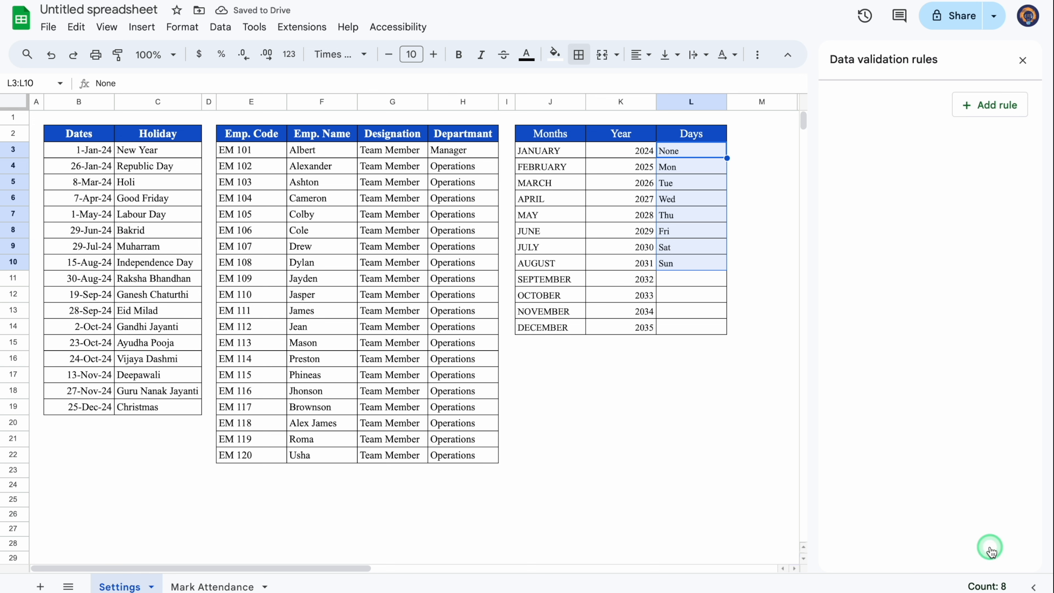
click(1023, 61)
- Choose None in both week-off dropdowns, B4:C4 and D4, on the Mark Attendance sheet
click(201, 584)
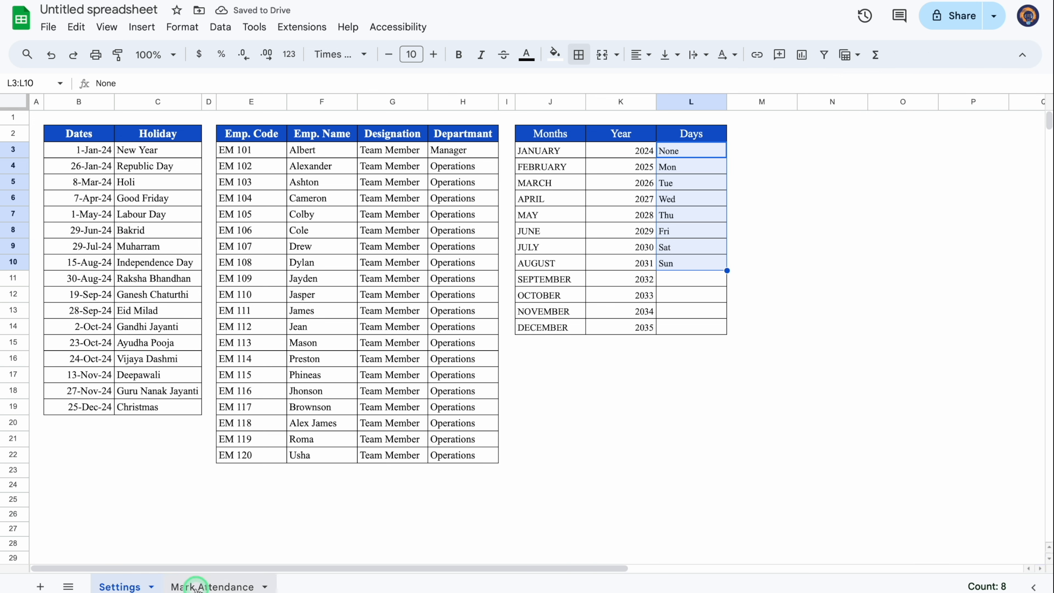
click(178, 190)
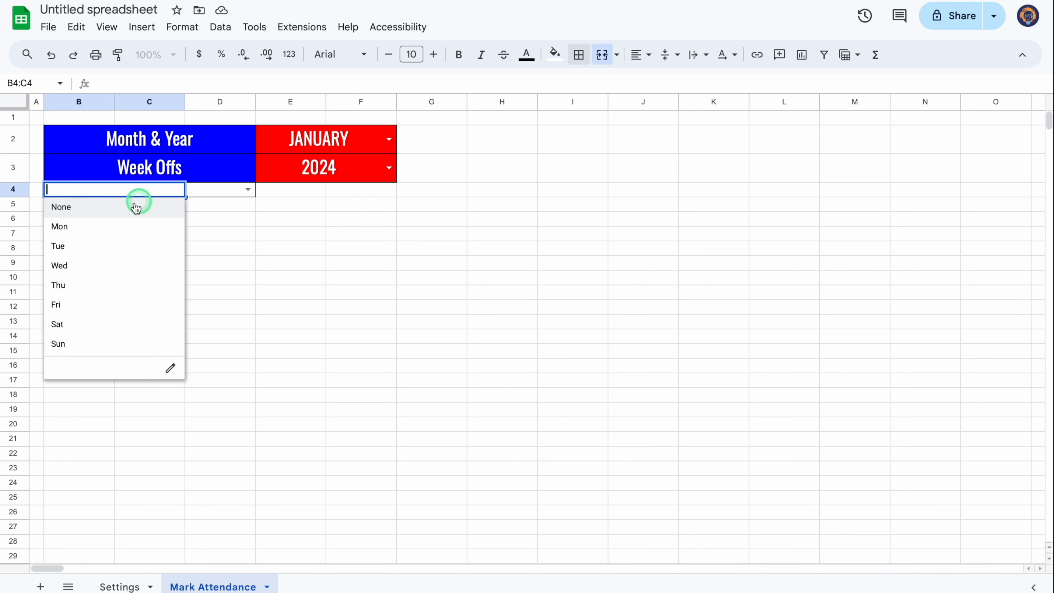
click(127, 215)
click(248, 189)
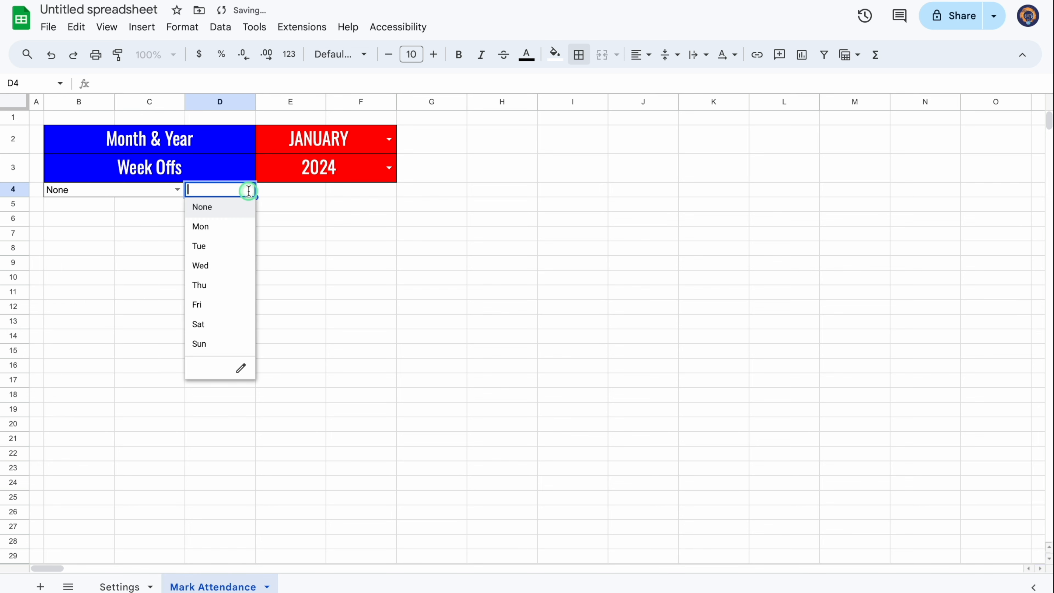
click(200, 207)
- Center the contents of row 4 horizontally and make the row taller, about the height of row 3
click(21, 189)
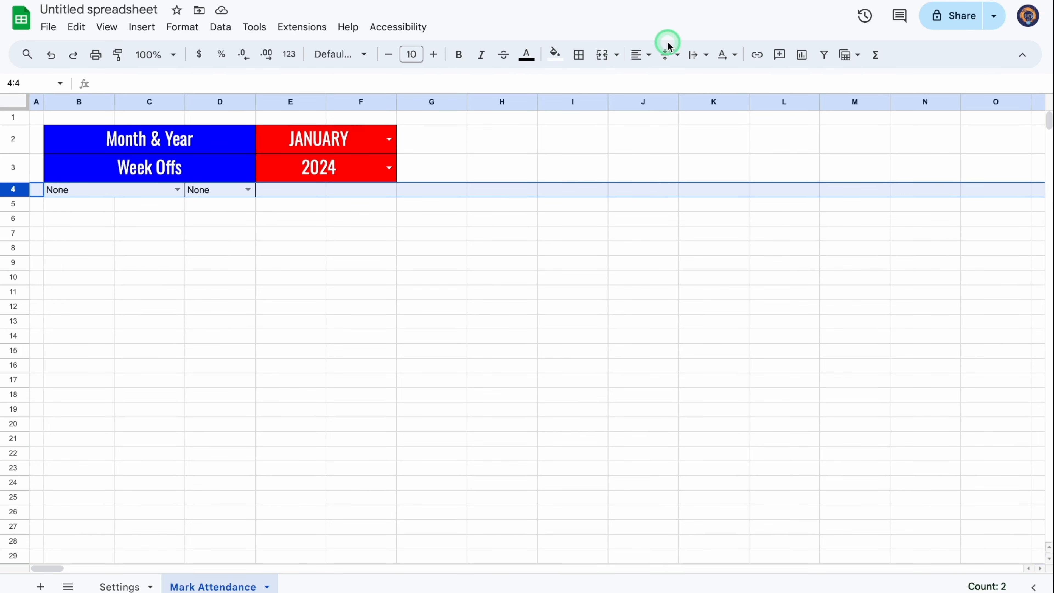
click(650, 57)
click(666, 81)
click(290, 234)
drag(16, 197, 19, 210)
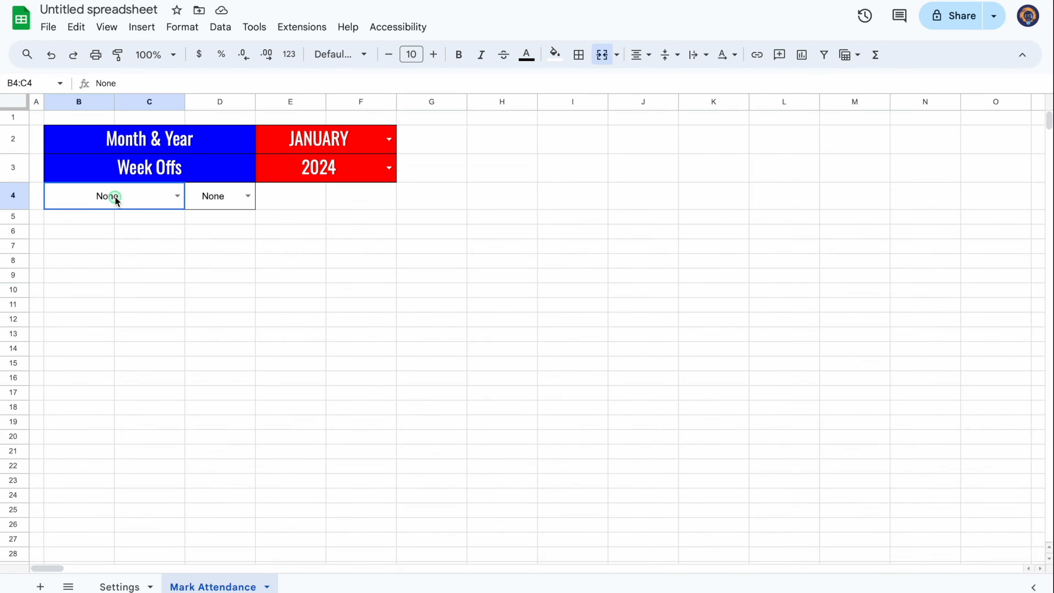
- Create a conditional format rule for B4:D4 that applies when the cell value is equal to None
drag(119, 197, 207, 198)
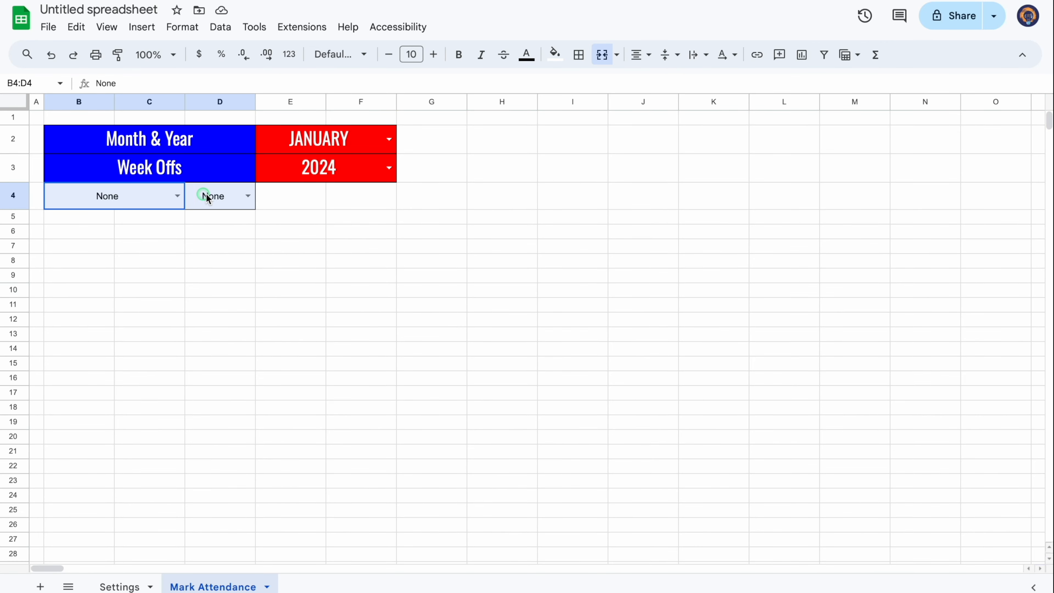
click(183, 26)
click(249, 285)
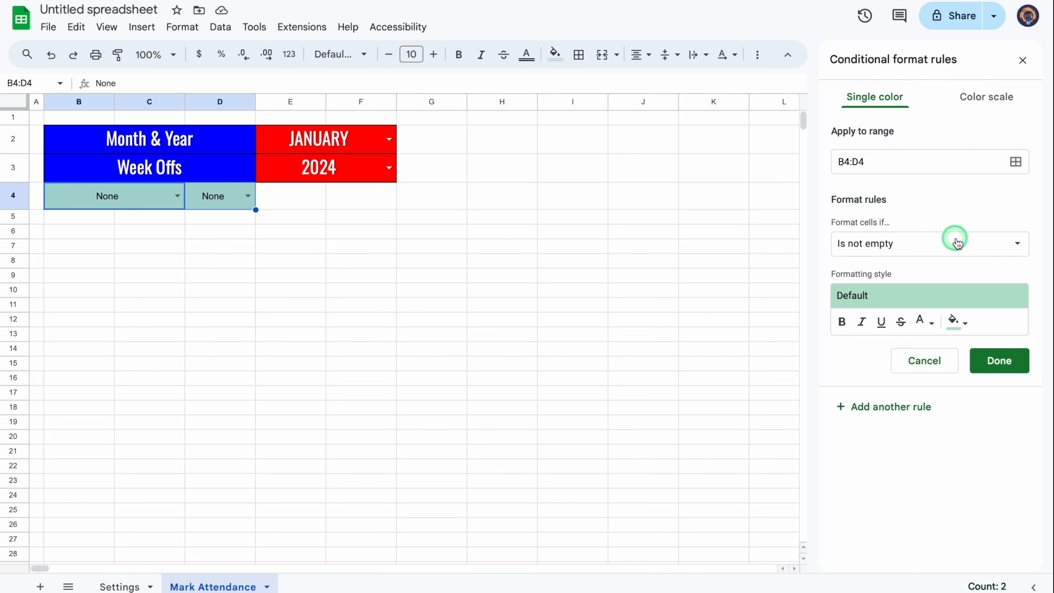
click(1020, 248)
drag(972, 245, 974, 395)
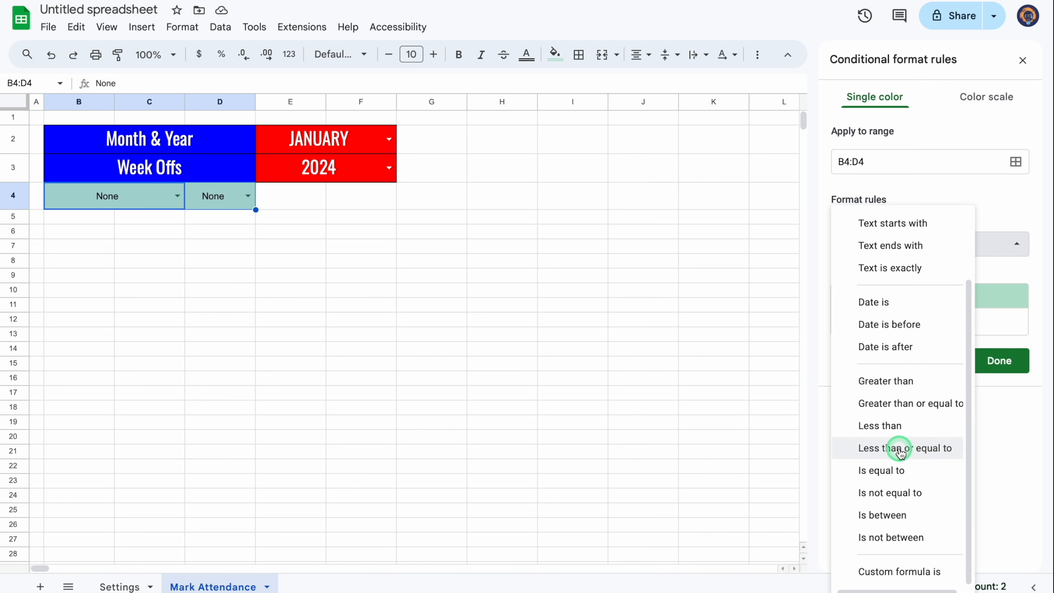
click(888, 471)
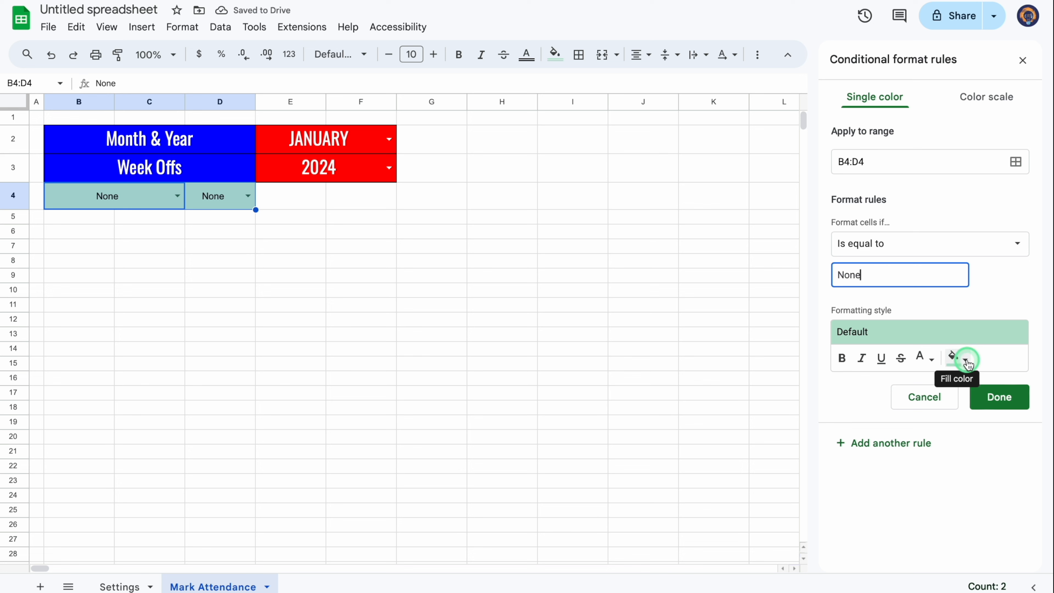
- Set both the fill color and the text color of the None rule to blue
click(965, 360)
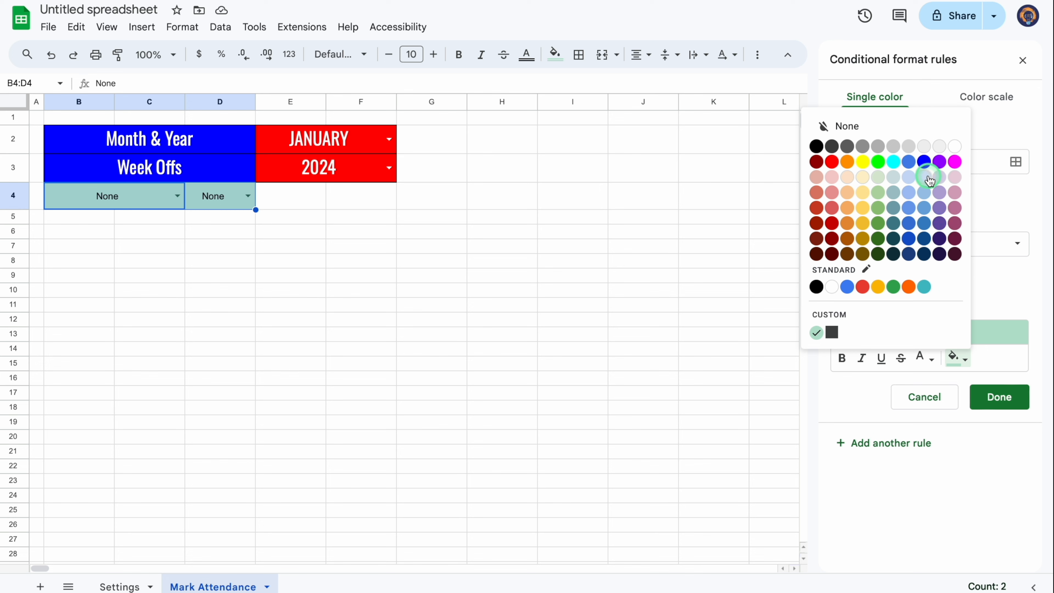
click(926, 164)
click(929, 359)
click(893, 166)
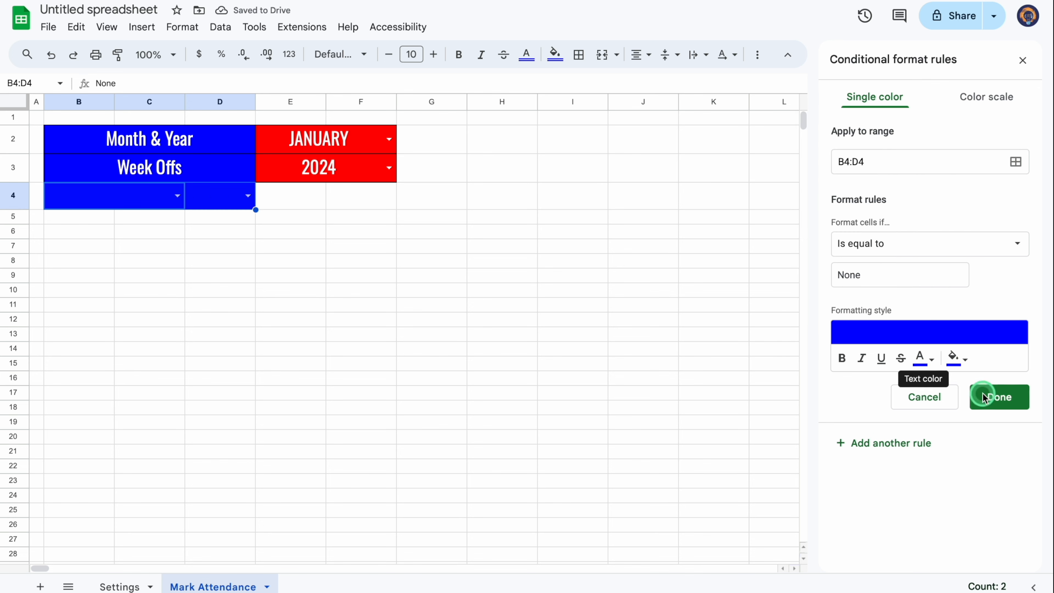
- Save the None rule, then give cells B4:D4 a red fill color and white text color
click(996, 399)
click(1022, 61)
click(99, 198)
click(193, 199)
click(555, 54)
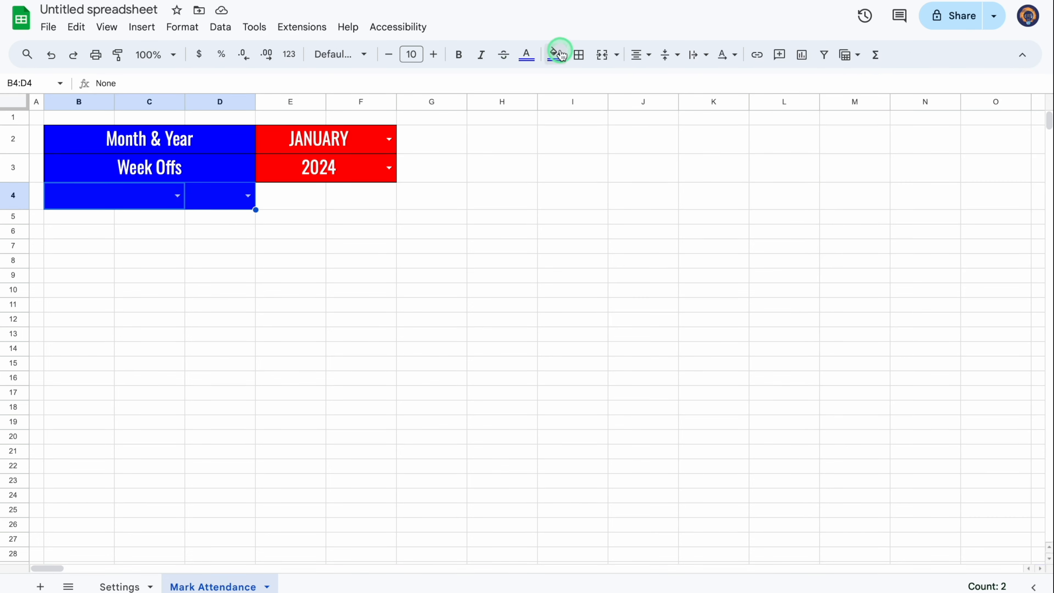
click(571, 120)
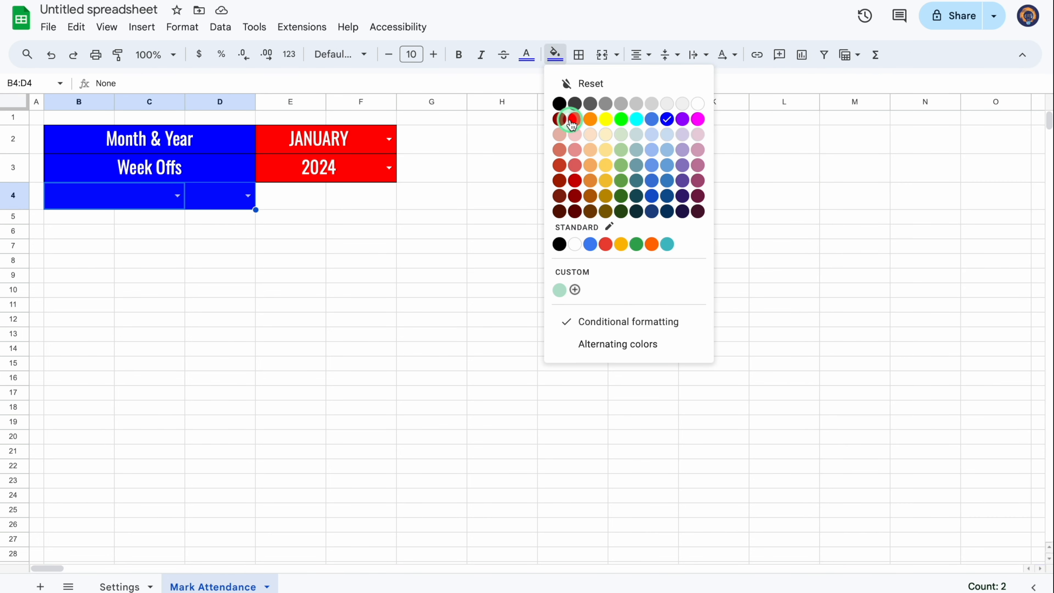
click(527, 54)
click(671, 104)
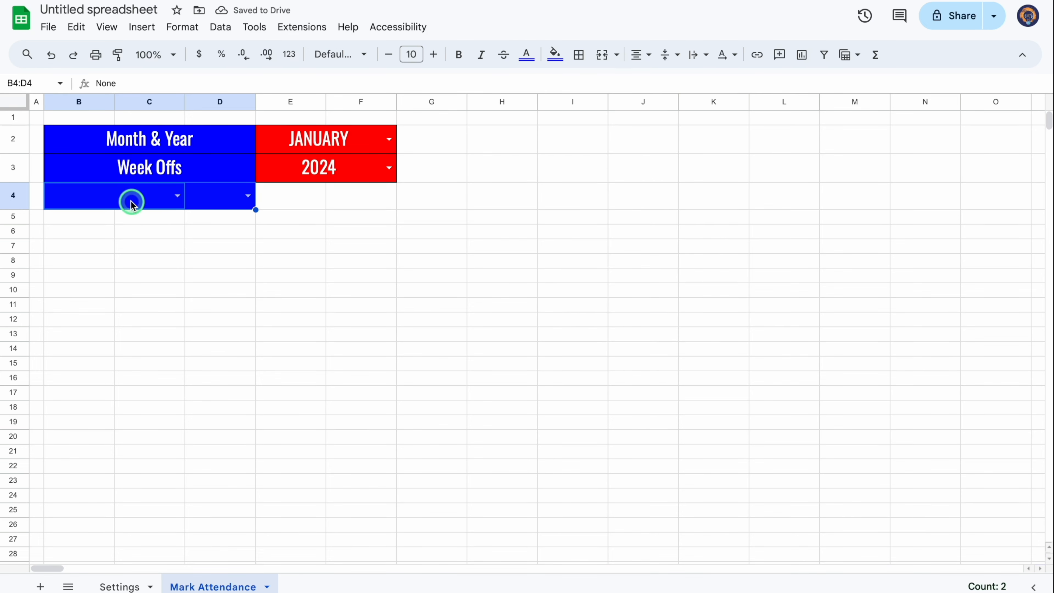
- Choose Sat in the B4:C4 week-off dropdown and Sun in the D4 week-off dropdown
click(178, 198)
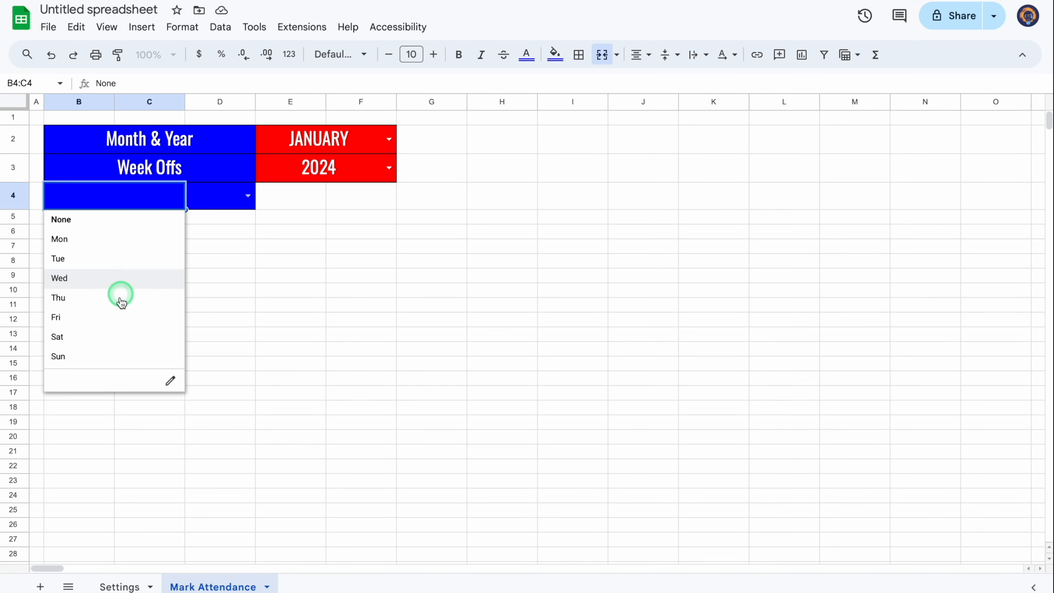
click(118, 337)
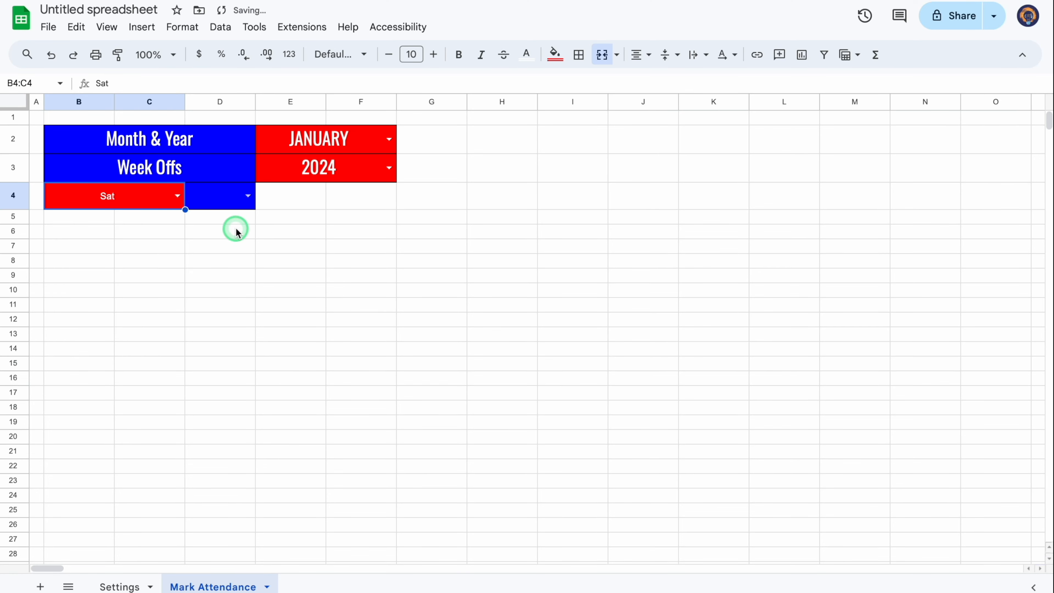
click(245, 200)
click(205, 356)
- Set the font of the week-off cells B4:D4 to Oswald at size 19
drag(100, 201, 229, 203)
click(362, 55)
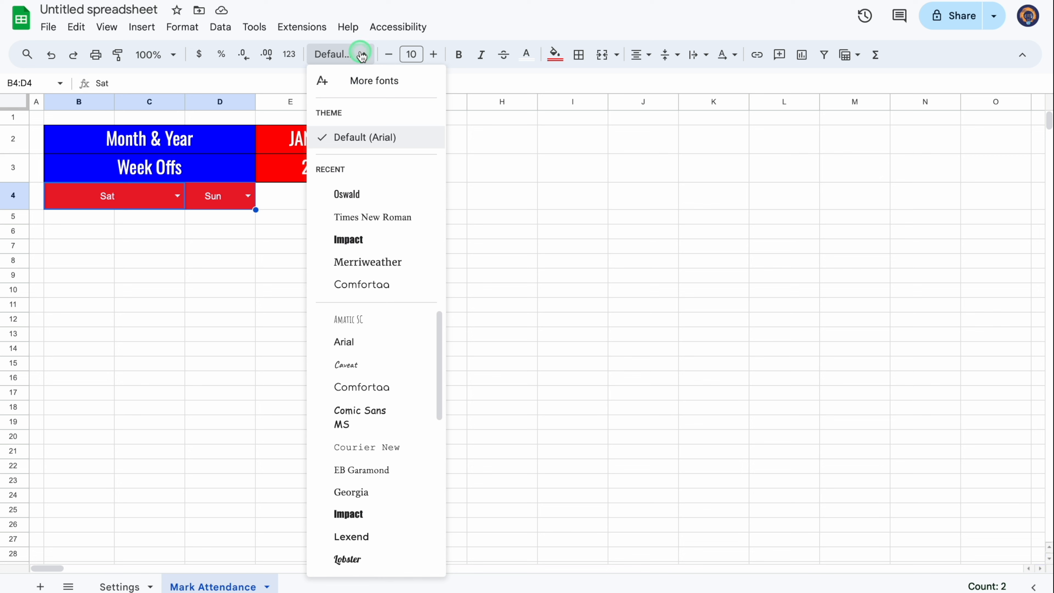
click(361, 194)
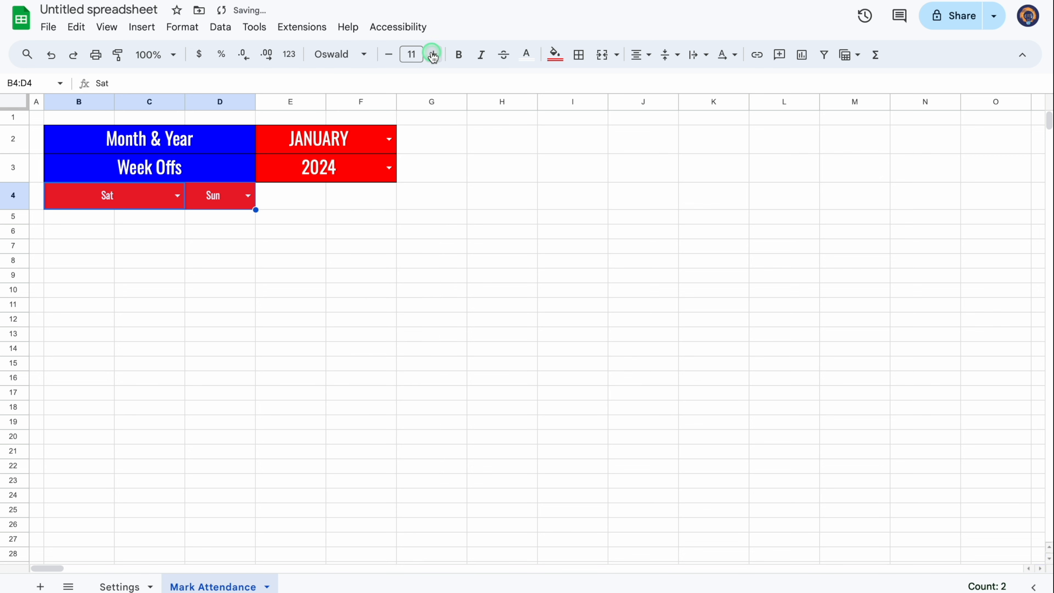
click(433, 54)
click(433, 54)
click(433, 54)
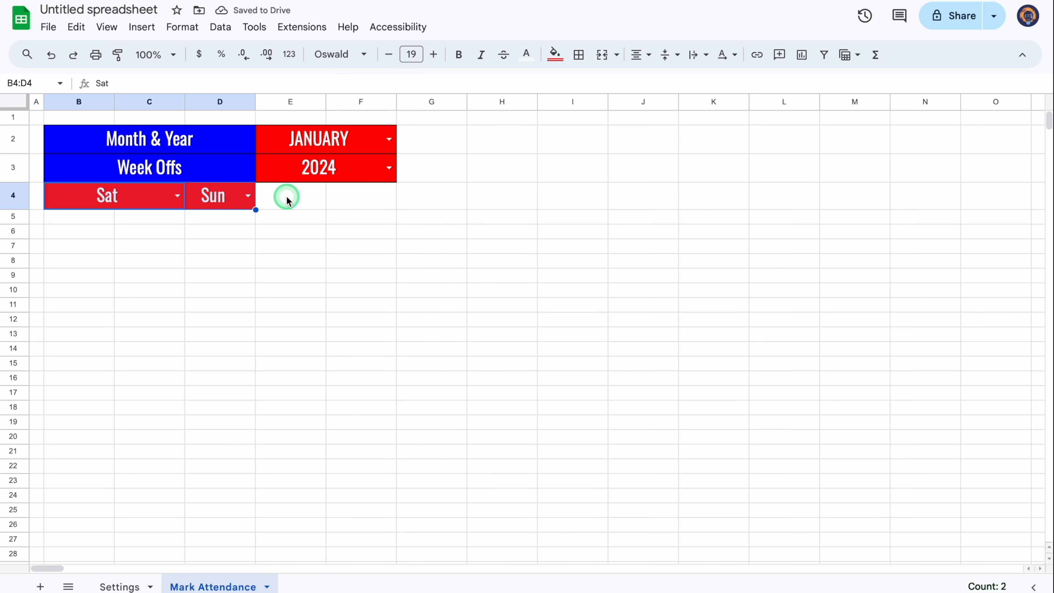
- Merge cells E4:F4 and give the merged cell a yellow-orange fill with black text
drag(288, 199, 353, 193)
click(602, 54)
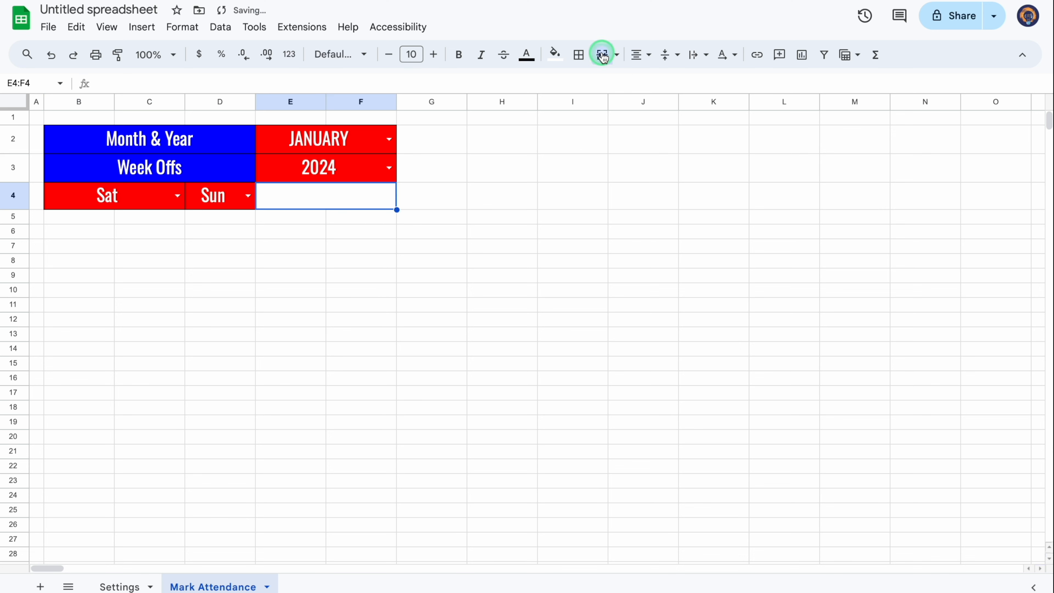
click(554, 55)
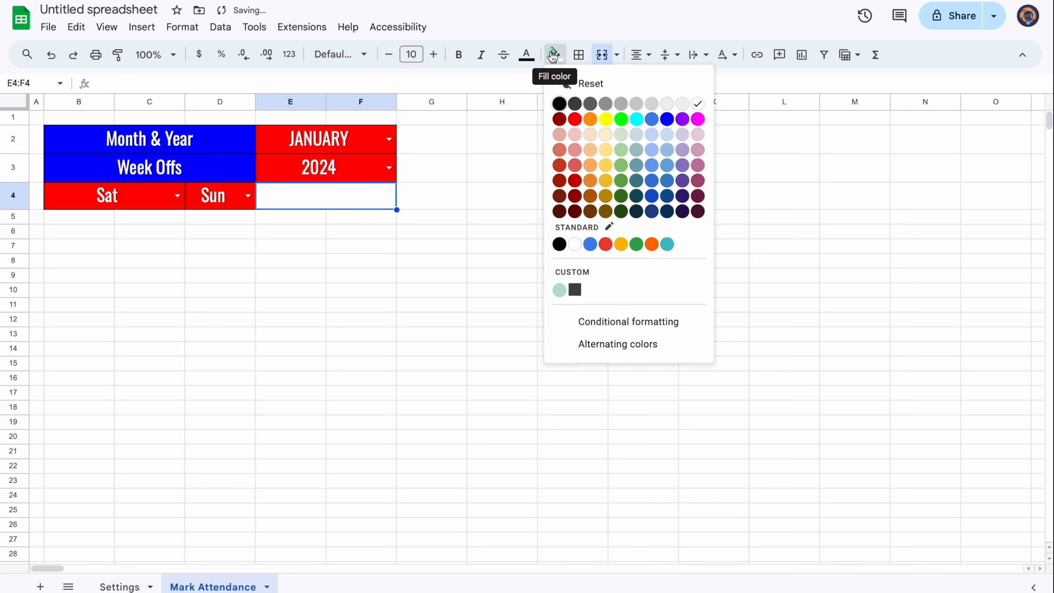
click(621, 244)
click(527, 55)
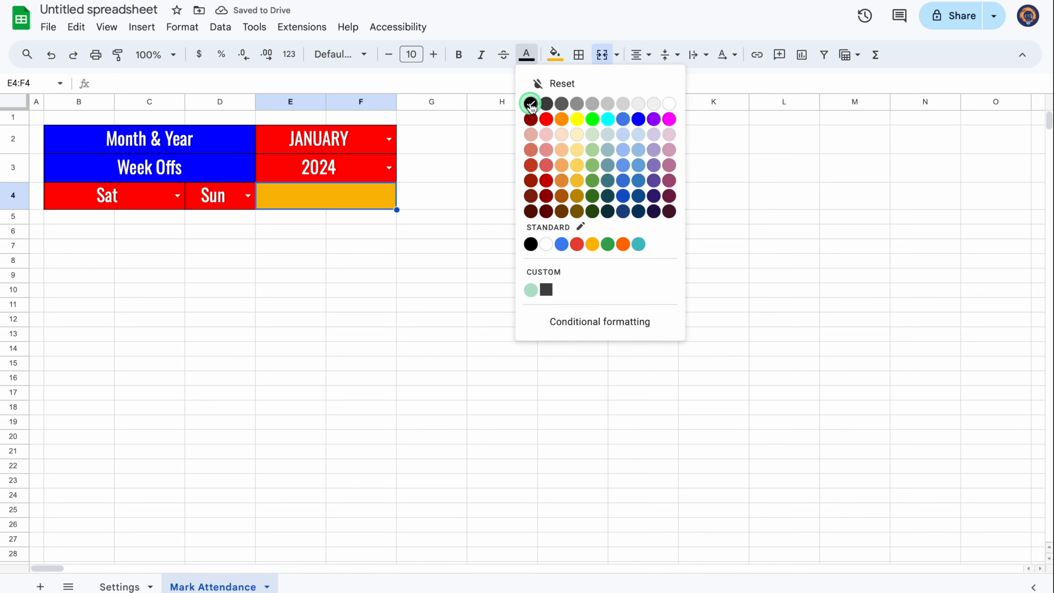
click(531, 104)
- Enter Holidays in the merged cell E4:F4 and add borders to it
text(Holidays)
click(432, 276)
click(332, 199)
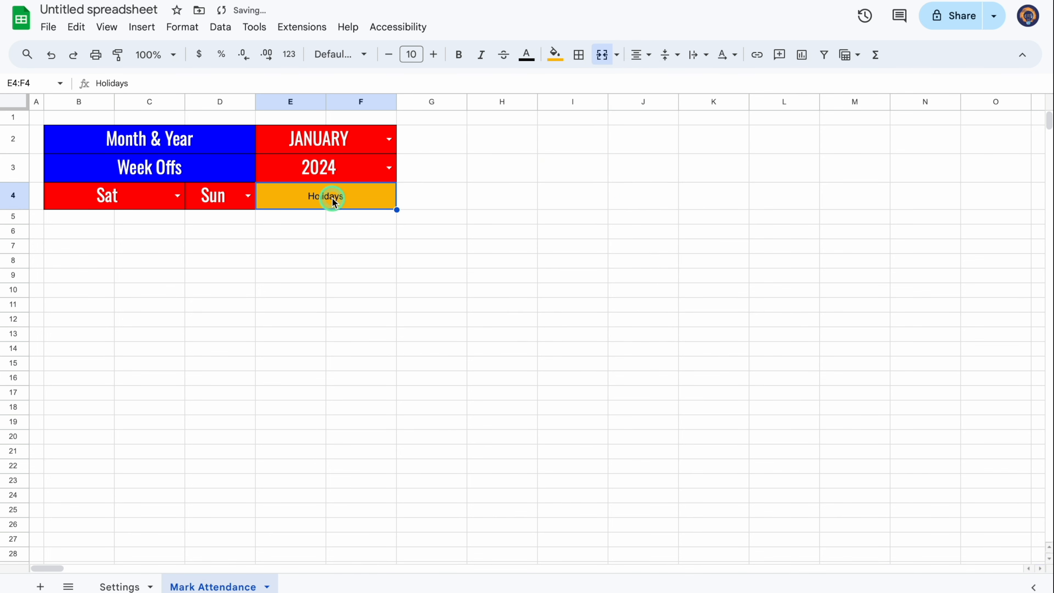
click(579, 54)
- Set the font of the Holidays cell to Oswald at size 20
click(358, 53)
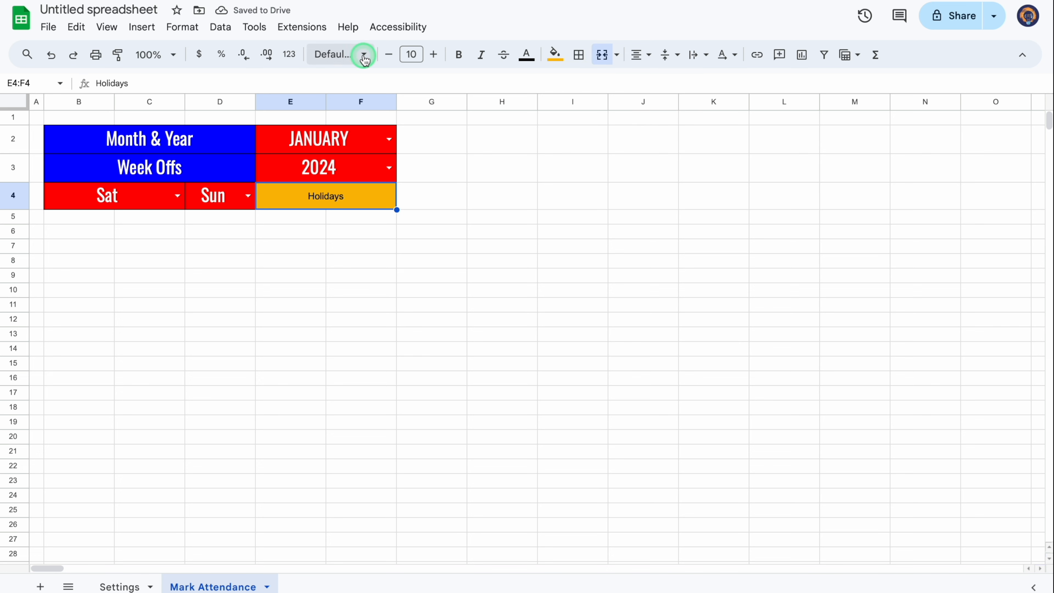
click(365, 193)
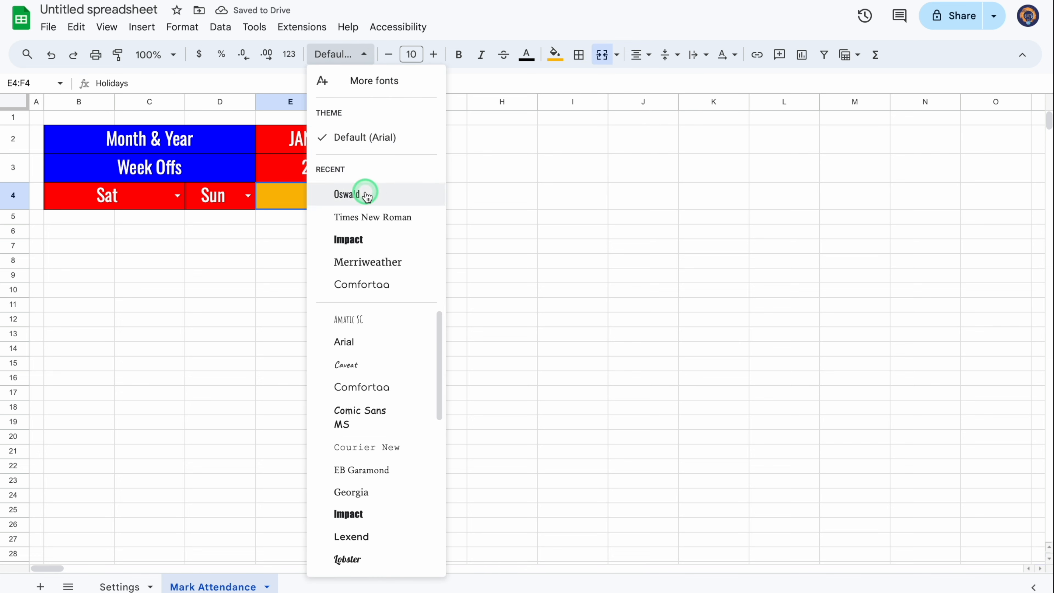
click(434, 54)
click(434, 55)
click(434, 55)
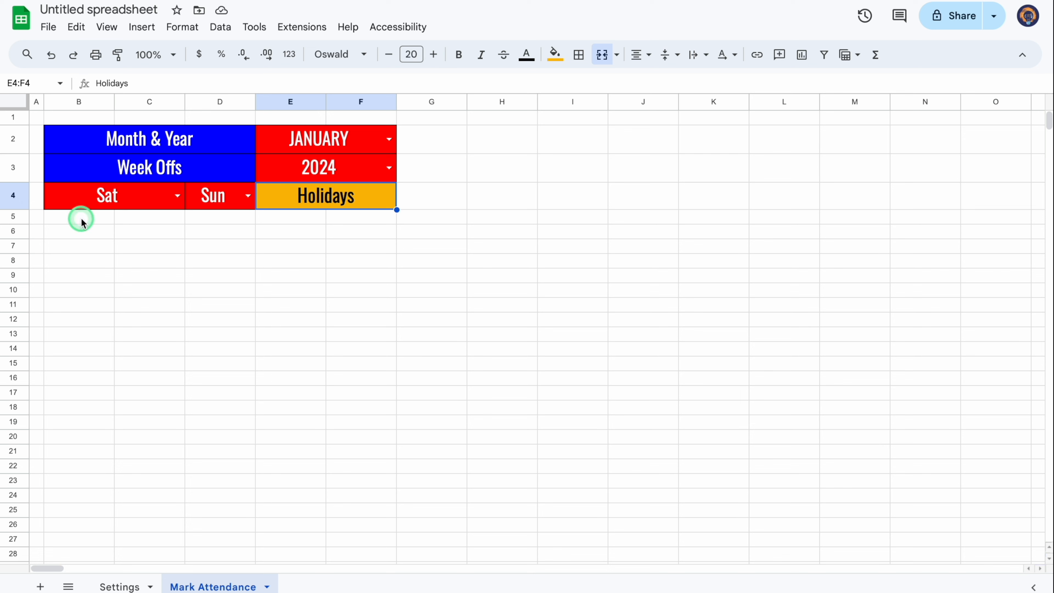
- Enter the headers Sl. No., Emp. Code, Employee Name, Designation and Department in B5:F5, and widen column D to fit its header
click(82, 221)
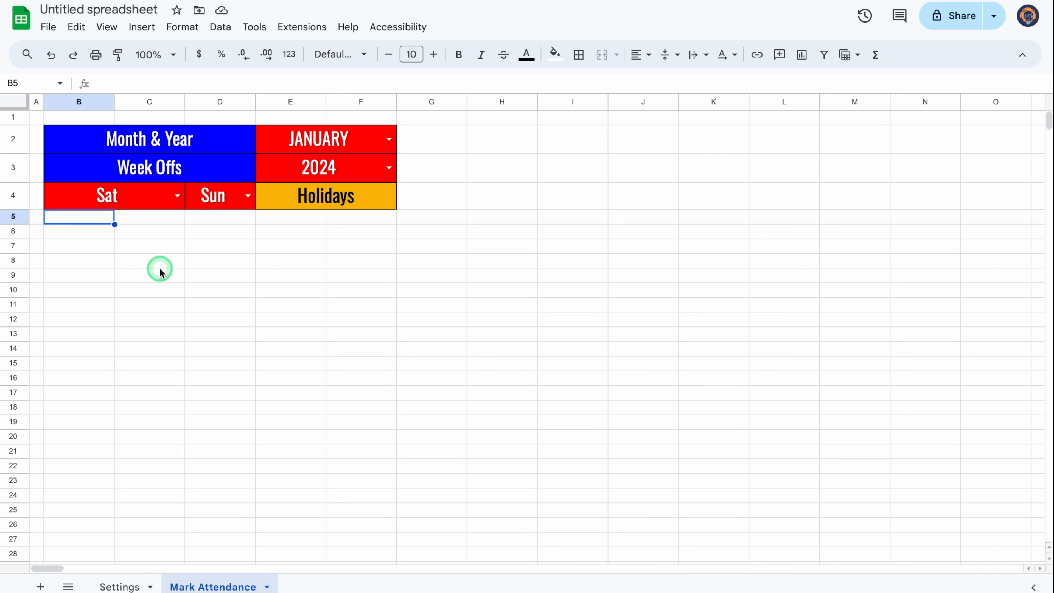
text(Sl. No)
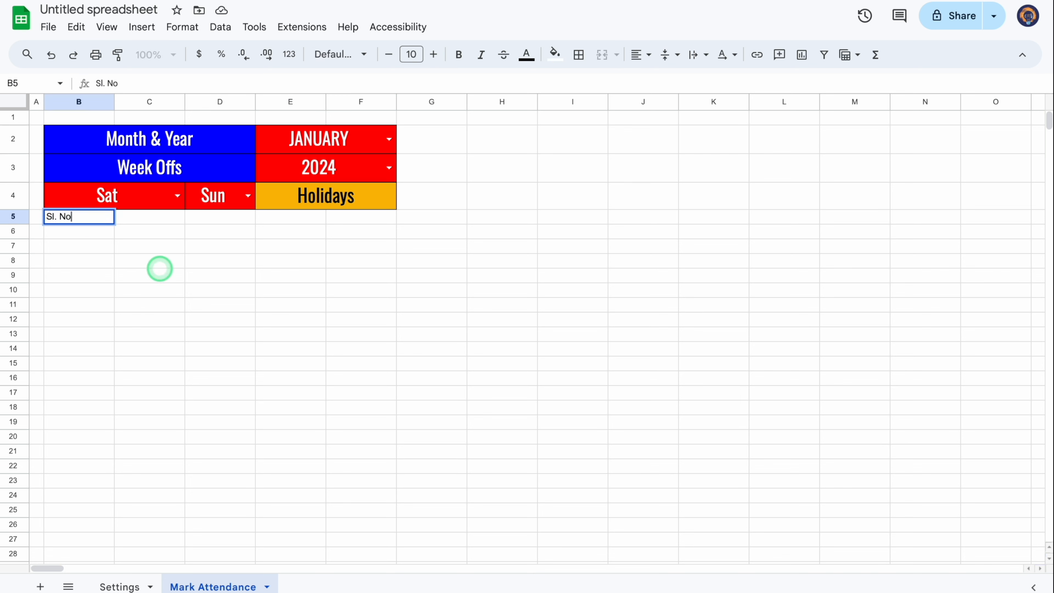
text(.)
key(Tab)
text(Emp. Code)
key(Tab)
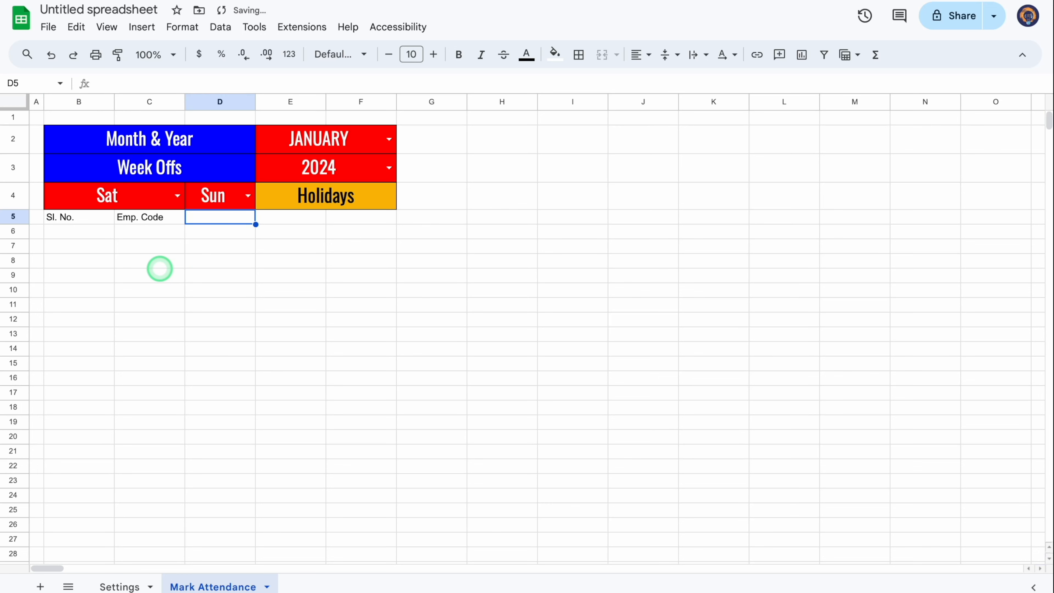
text(Employee Name)
key(Tab)
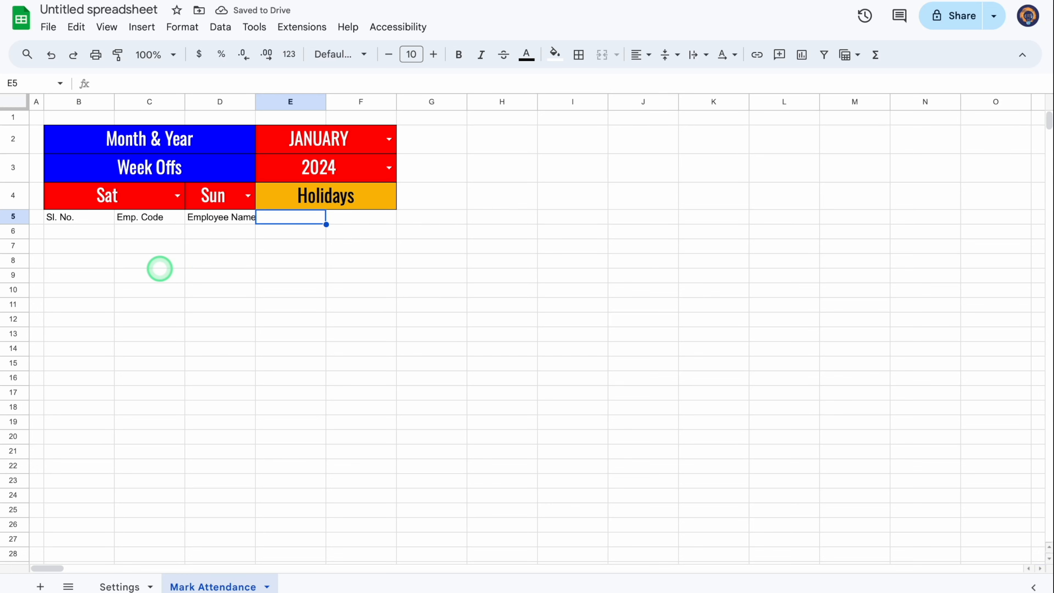
text(Designation)
key(Tab)
text(Department)
click(208, 274)
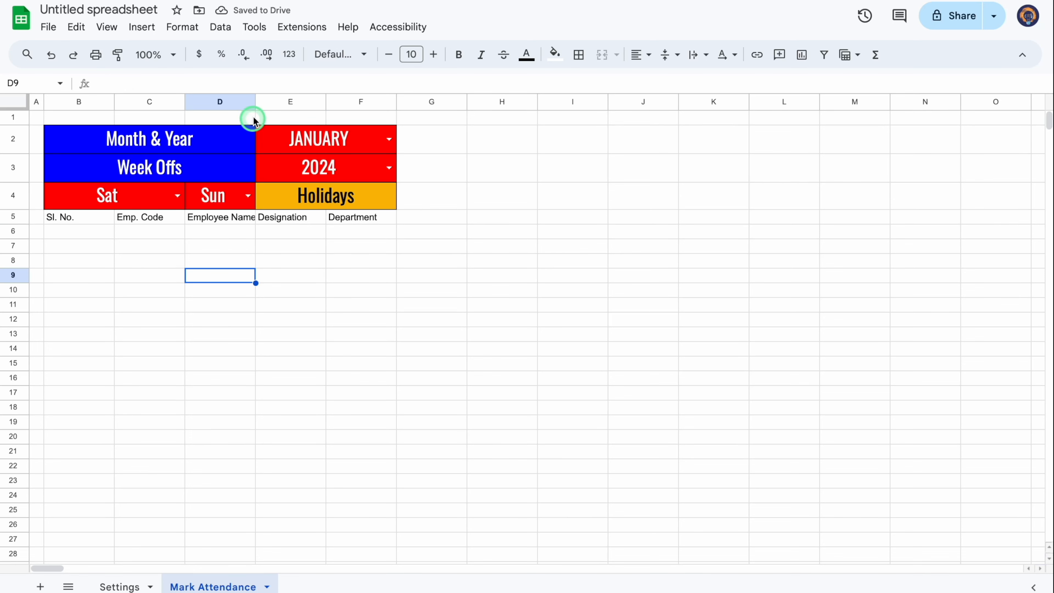
drag(255, 103, 280, 103)
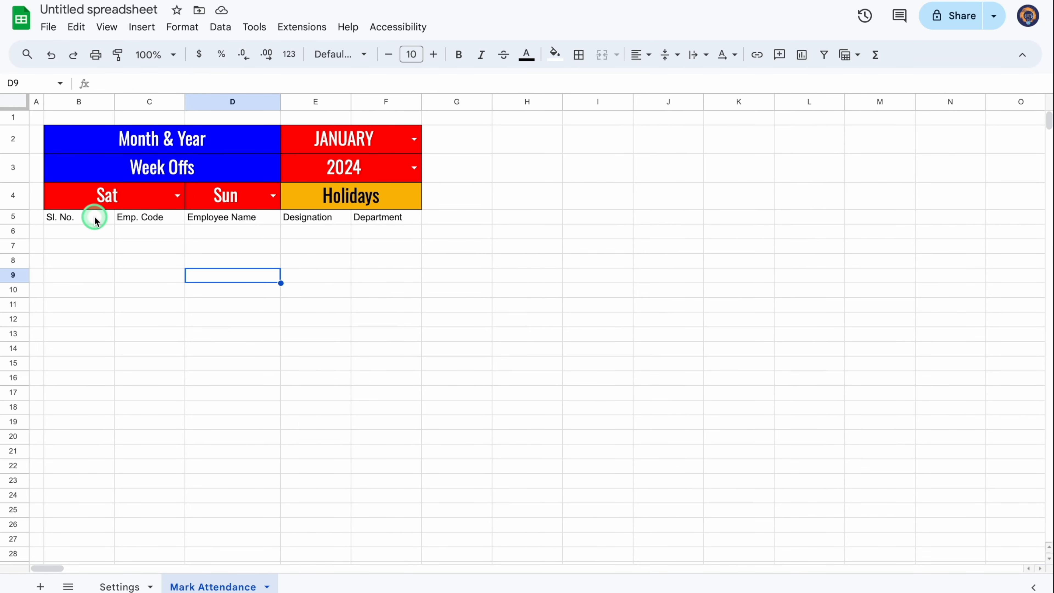
- Merge each header cell in B5:F5 vertically with the cell below it in row 6
click(95, 218)
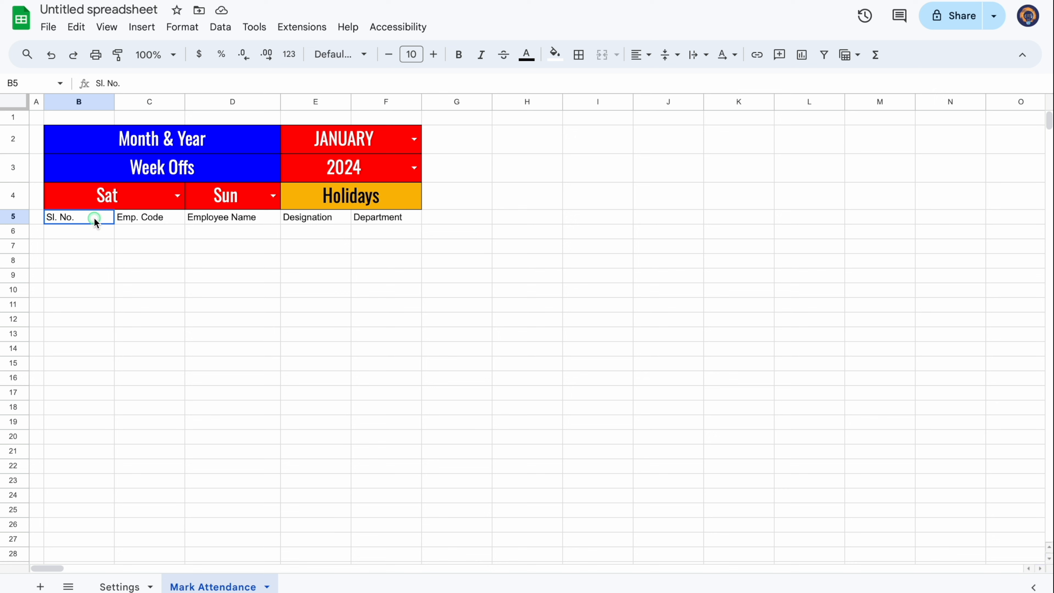
drag(95, 223, 95, 229)
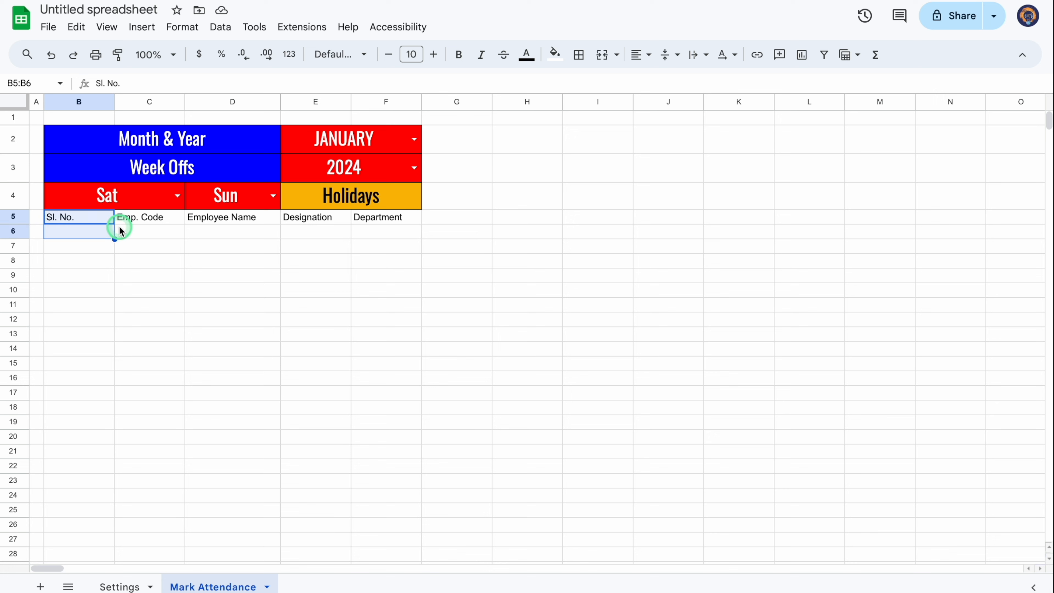
click(603, 55)
key(Right)
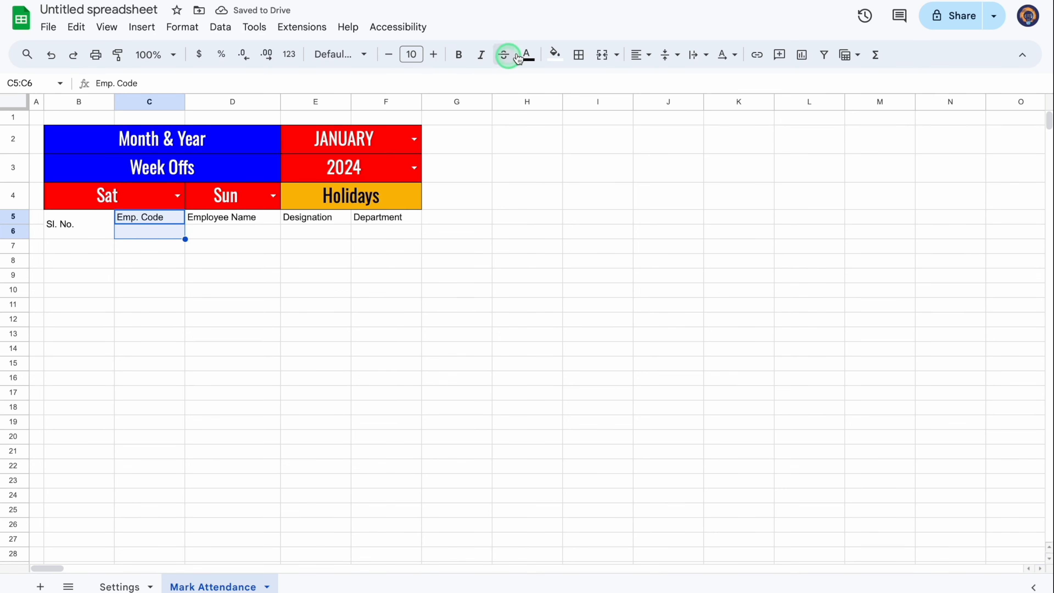
click(603, 55)
drag(258, 217, 258, 231)
click(603, 55)
drag(328, 218, 328, 230)
click(603, 54)
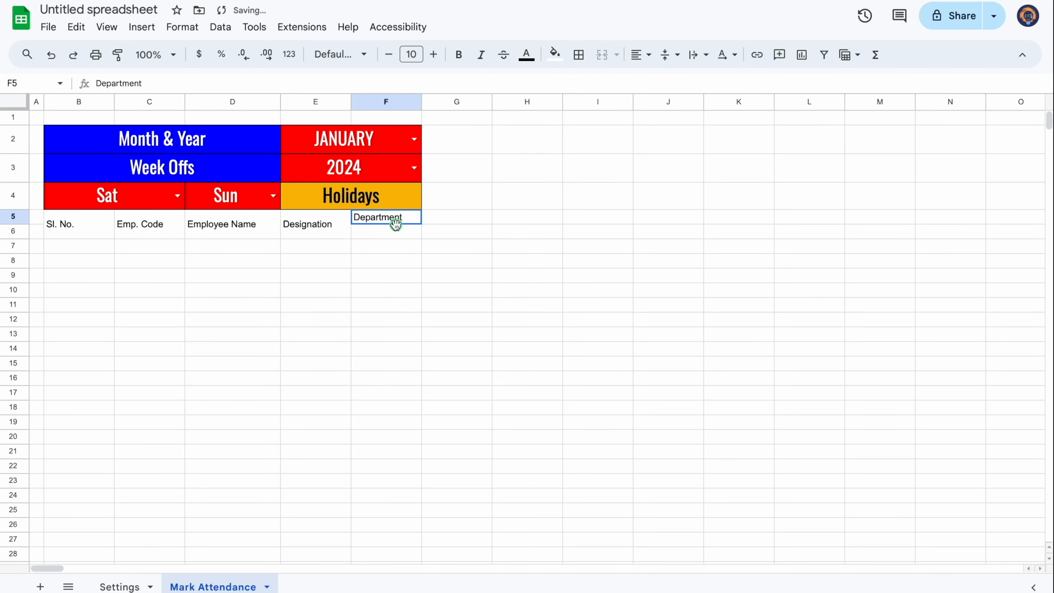
drag(394, 220, 394, 231)
click(602, 55)
- Center the contents of rows 5 and 6 horizontally
click(14, 217)
drag(15, 216, 14, 231)
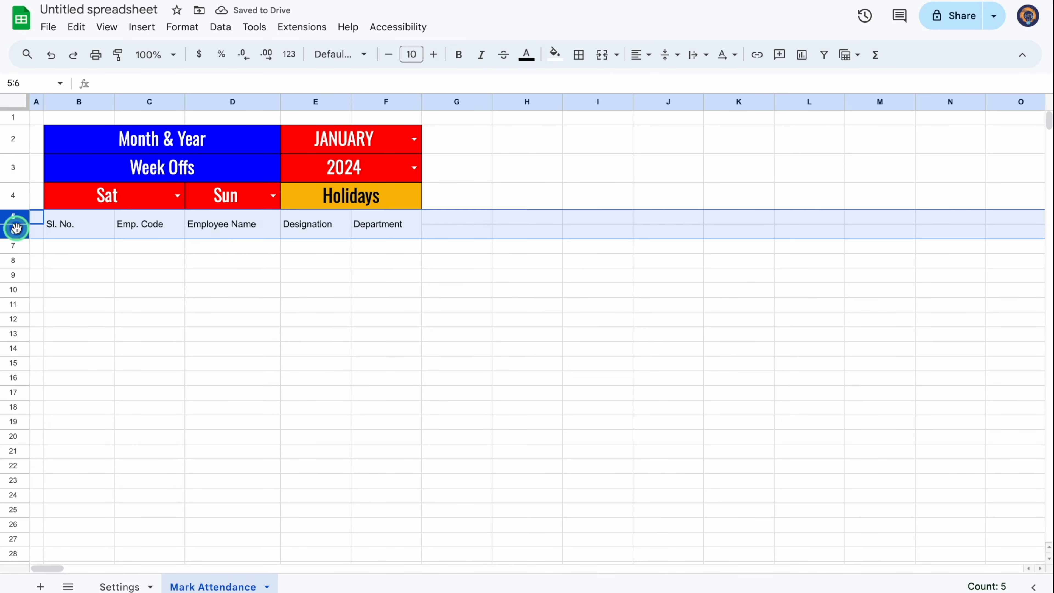
click(651, 55)
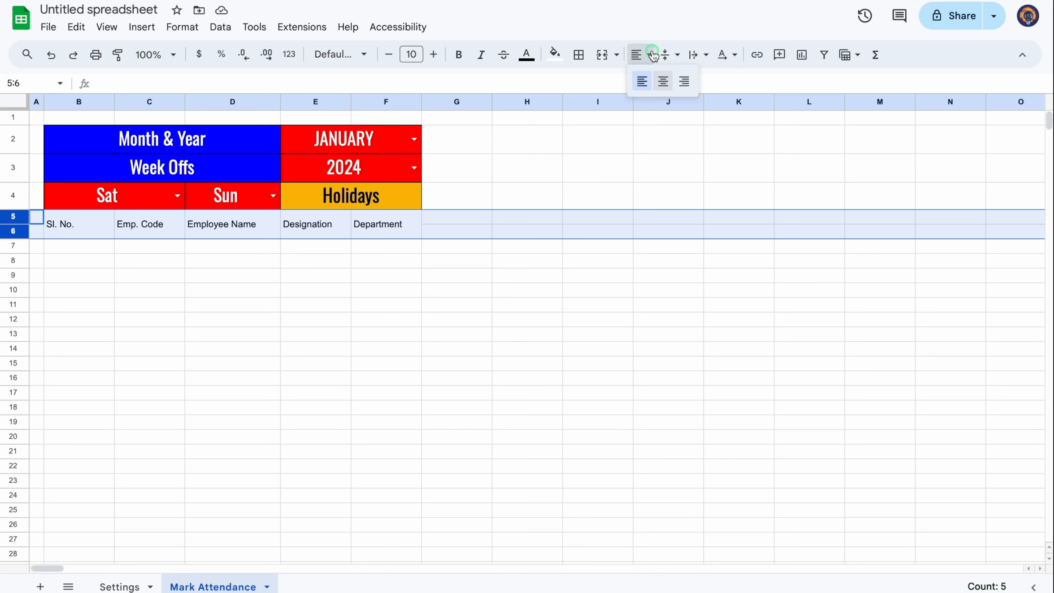
click(664, 81)
- Give the header cells B5:F6 a blue fill and white text
drag(87, 229, 370, 236)
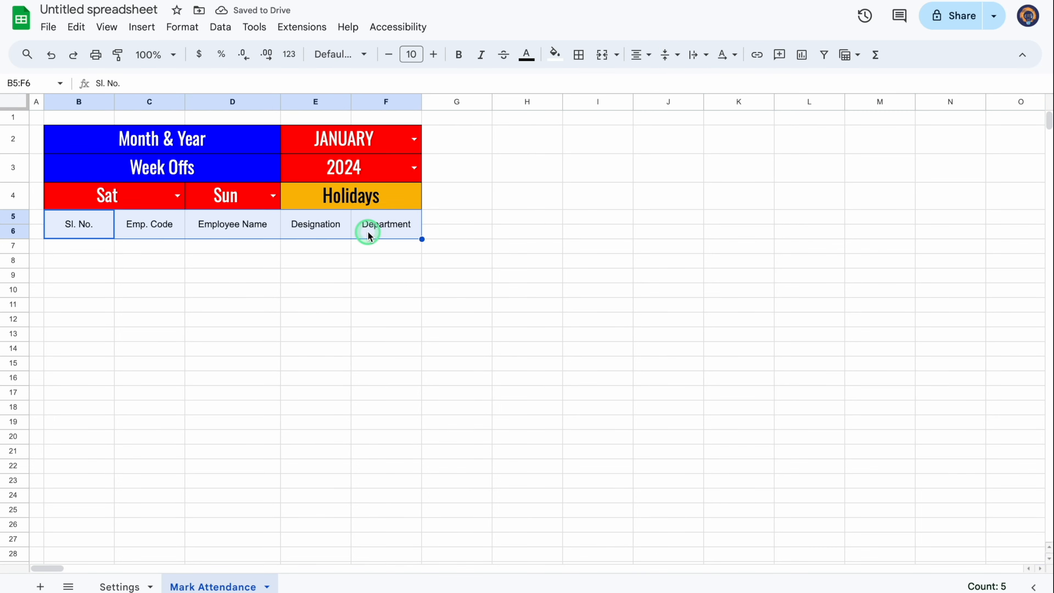
click(555, 54)
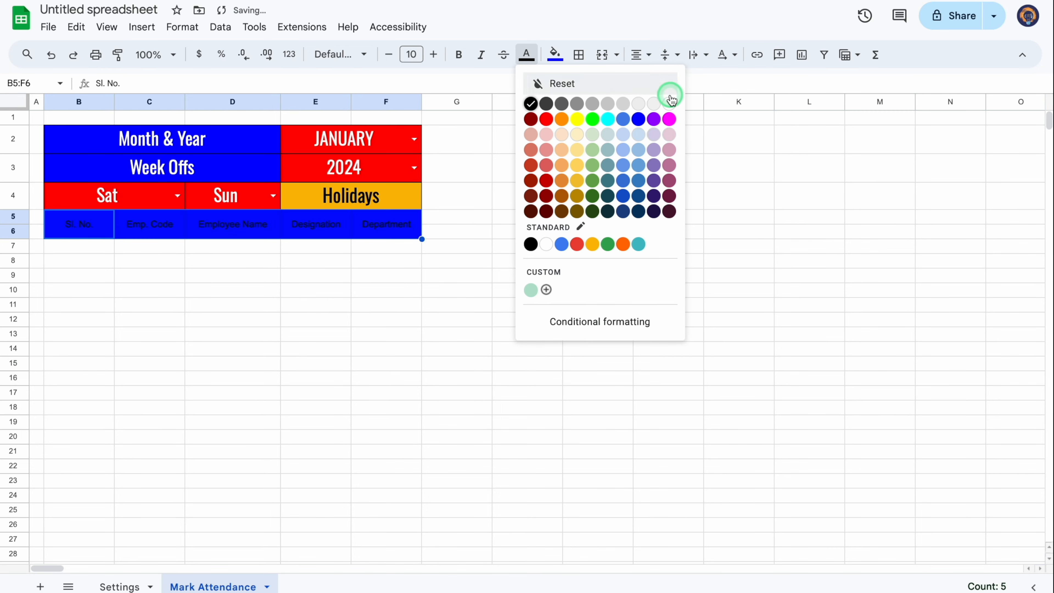
click(671, 100)
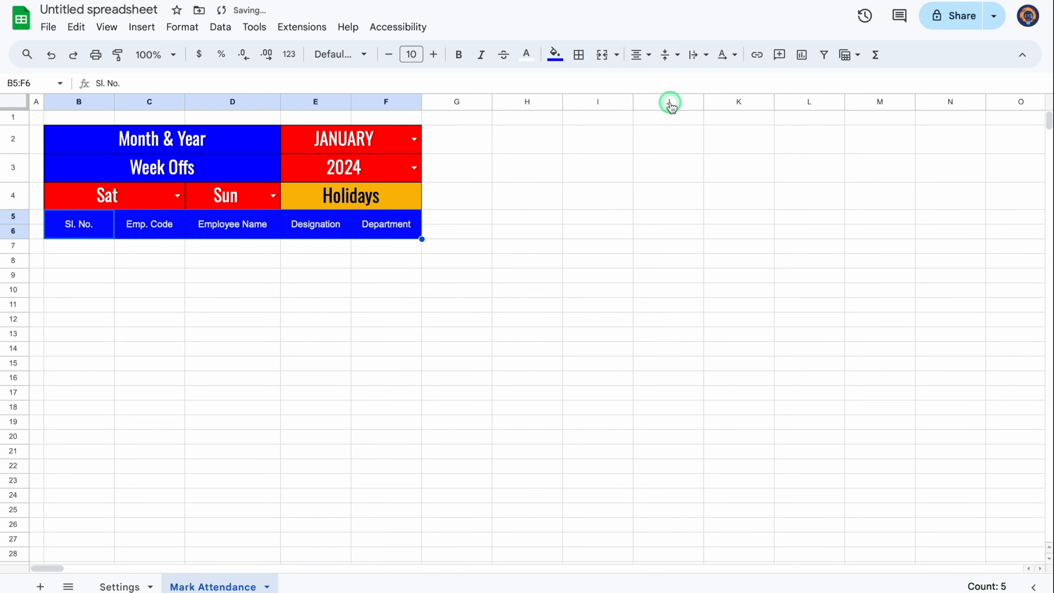
- Enter the formula =DATEVALUE("1"&E2&E3) in G5 to build the first date from the month and year cells
click(451, 220)
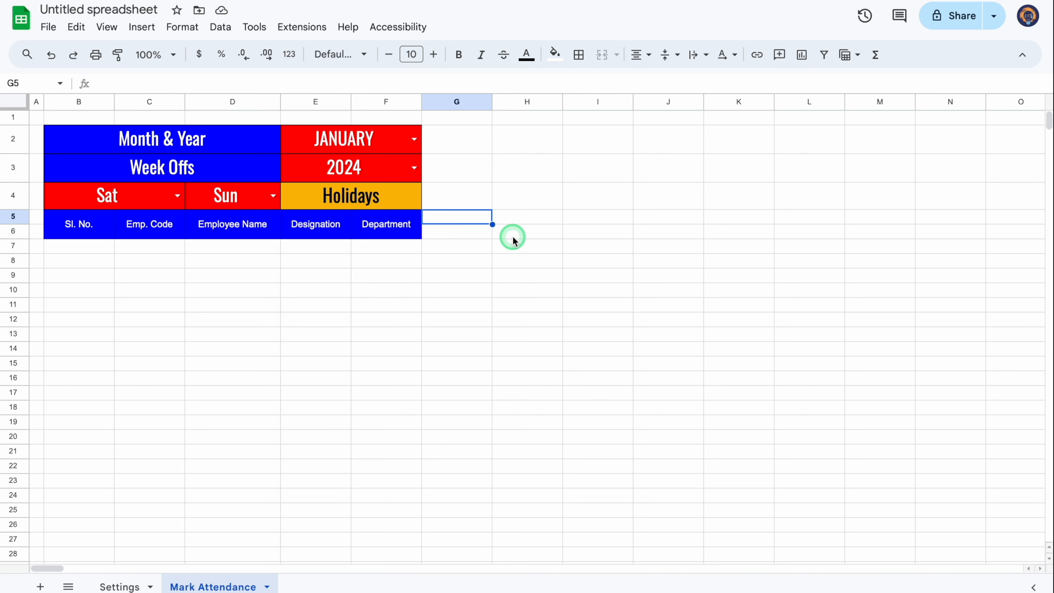
text(=date)
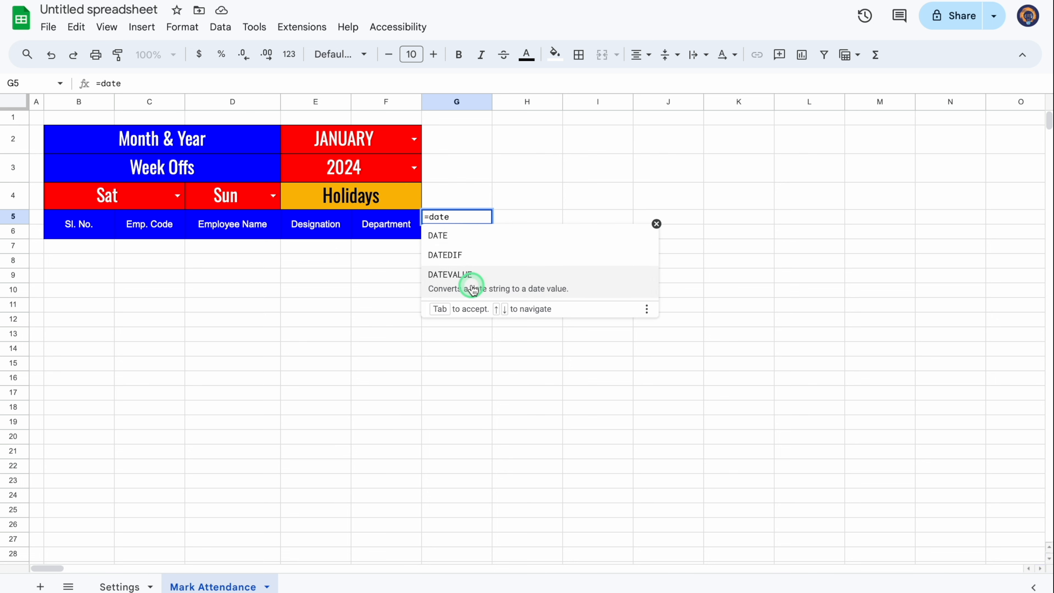
click(472, 283)
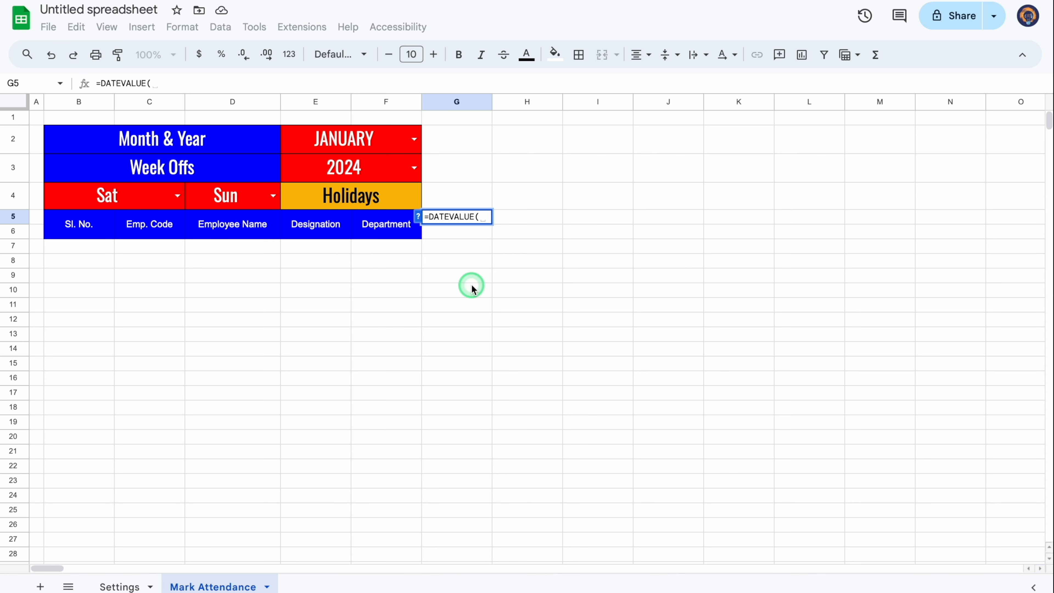
text("1"&)
click(353, 141)
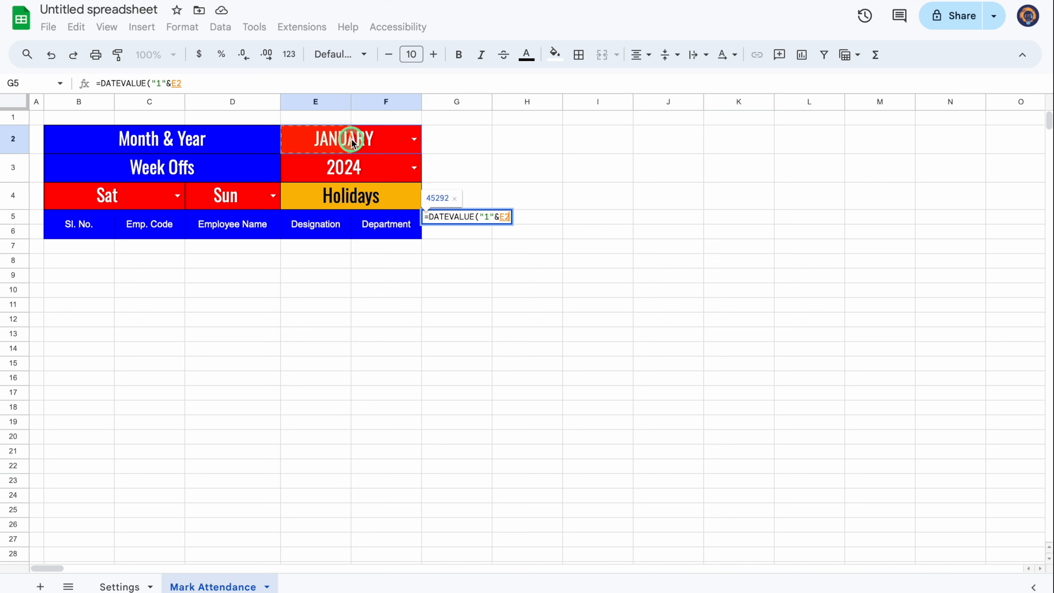
text(&)
click(360, 169)
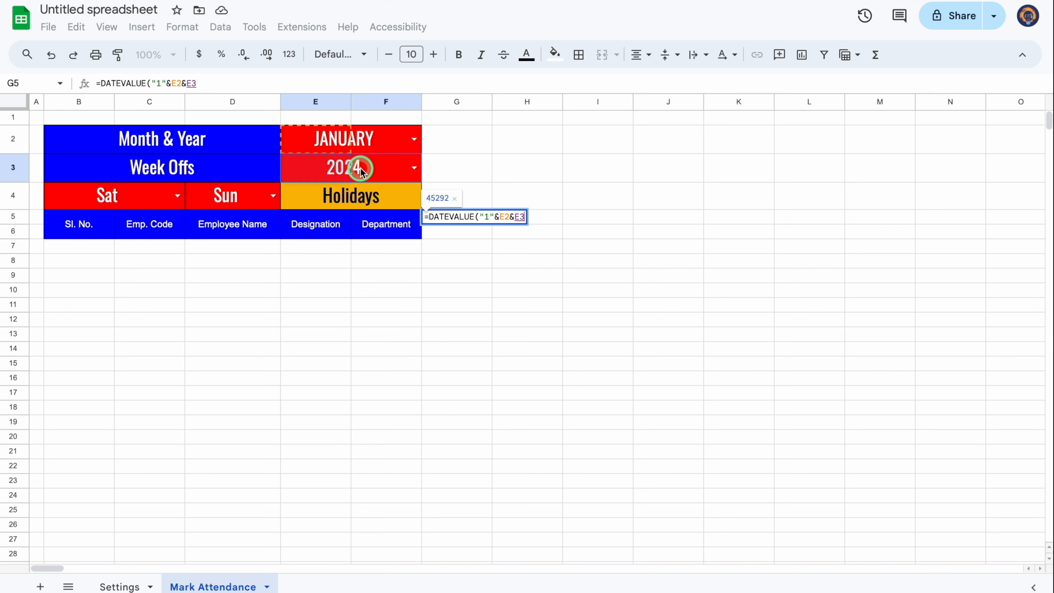
text())
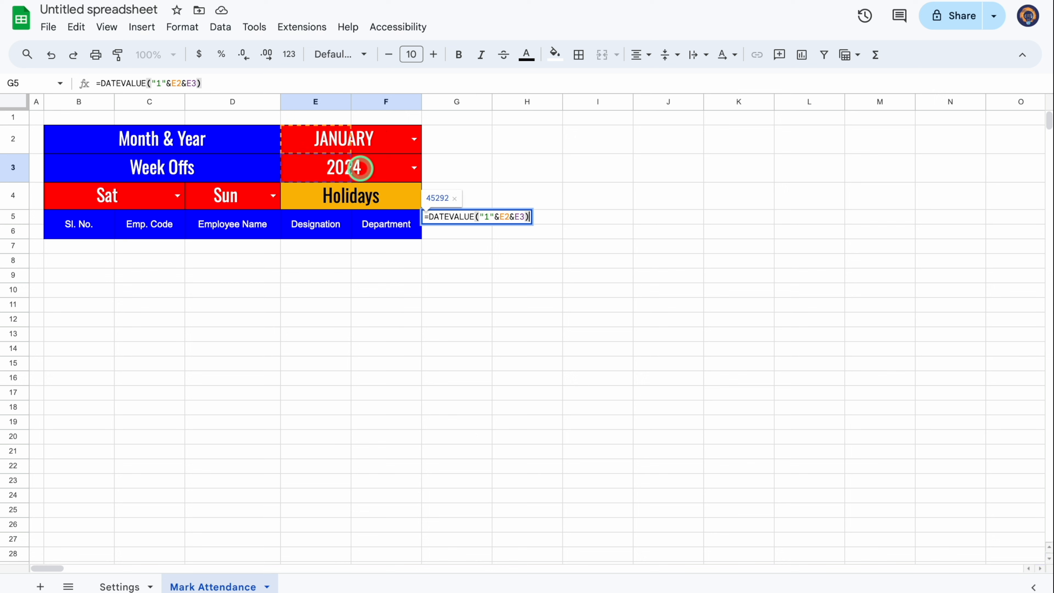
key(Return)
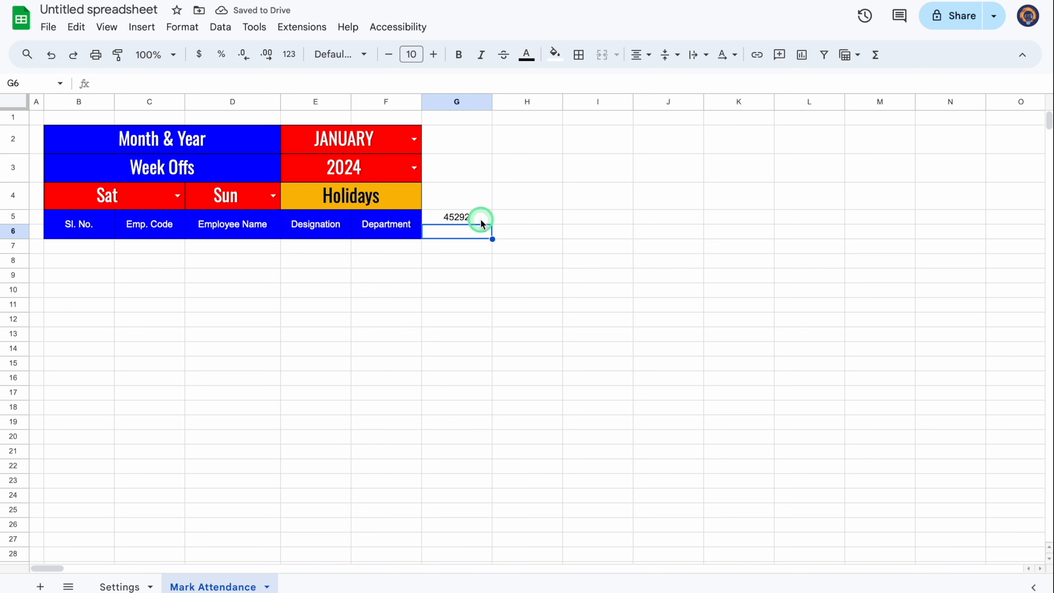
- Apply the custom day-month date format (5-Aug style) to G5:H5
click(482, 220)
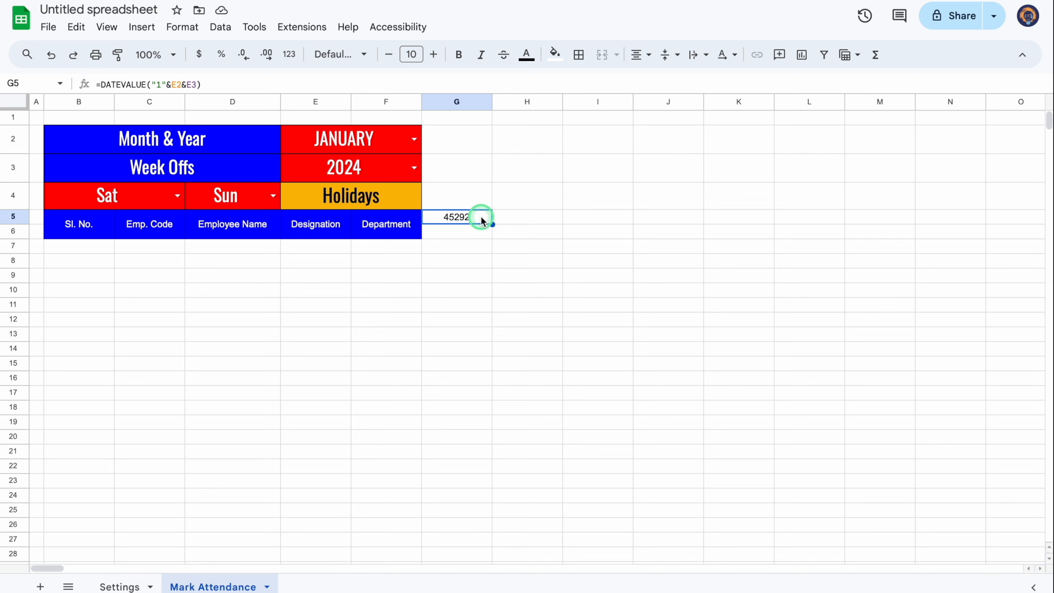
drag(483, 220, 511, 217)
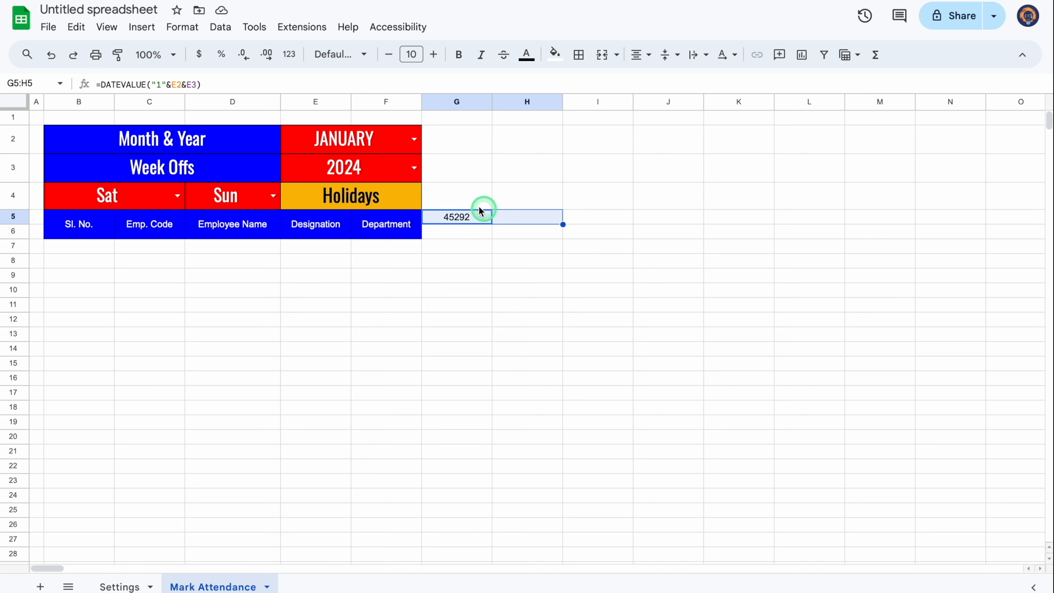
click(182, 27)
mouse_move(228, 82)
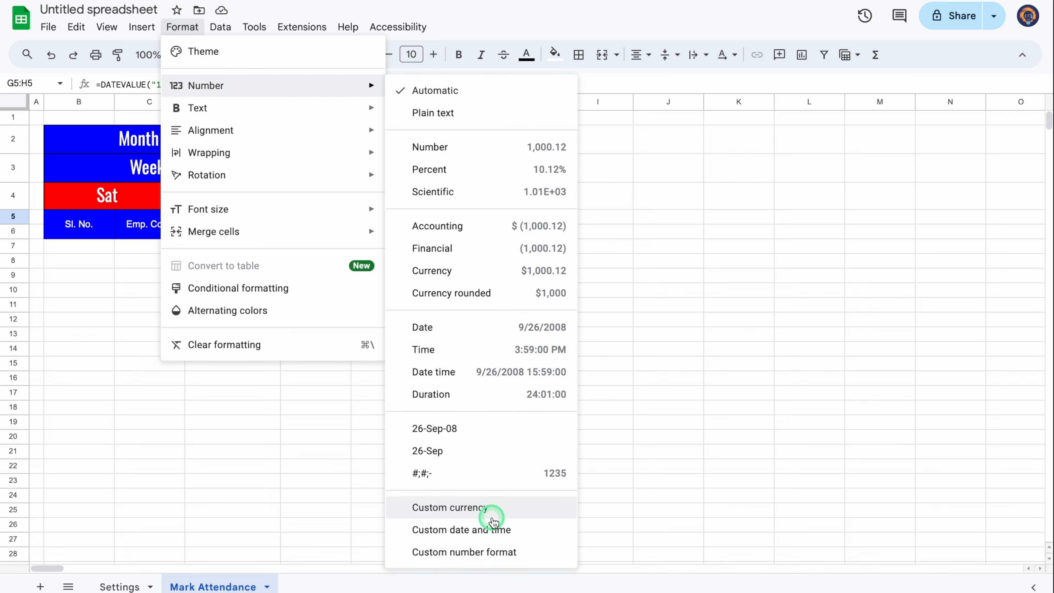
click(533, 530)
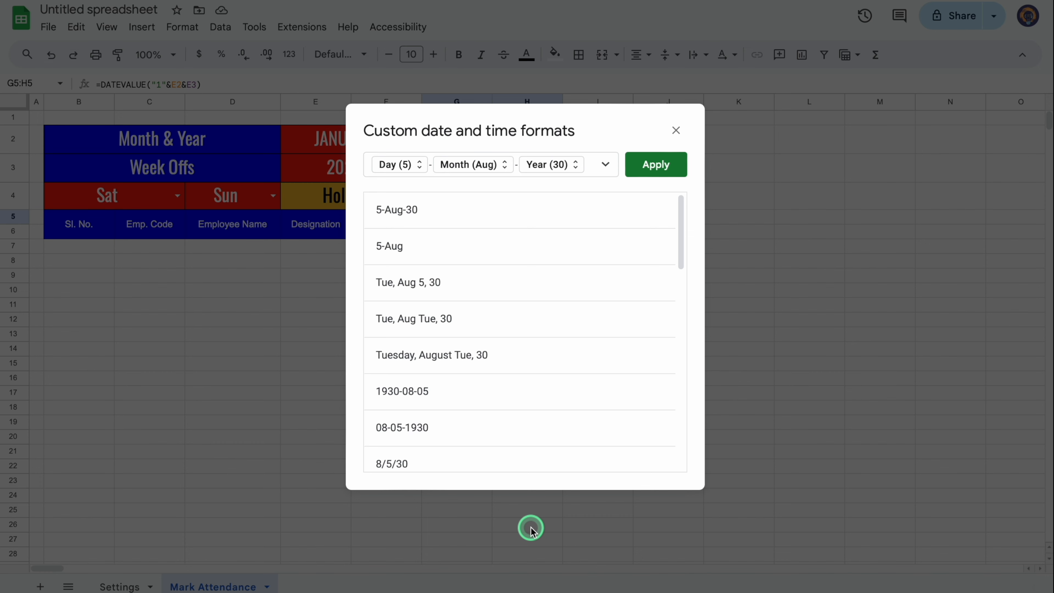
click(431, 211)
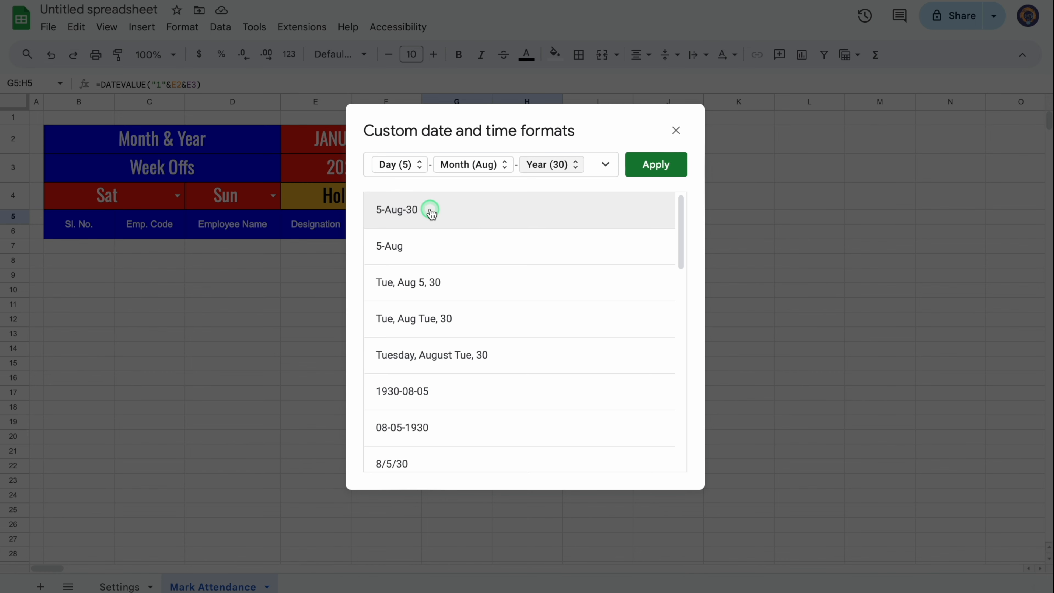
click(424, 251)
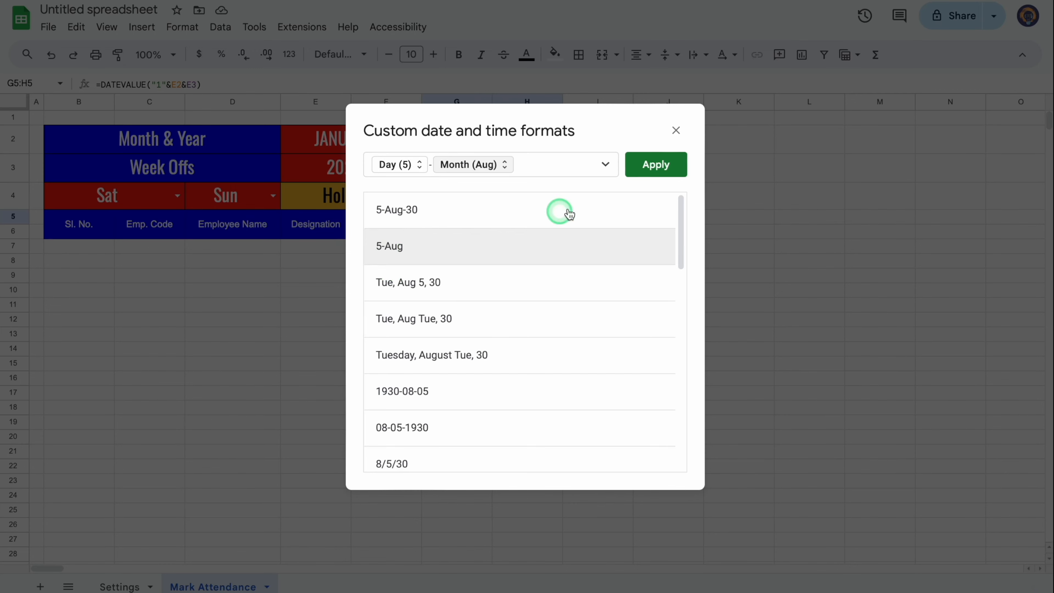
click(660, 166)
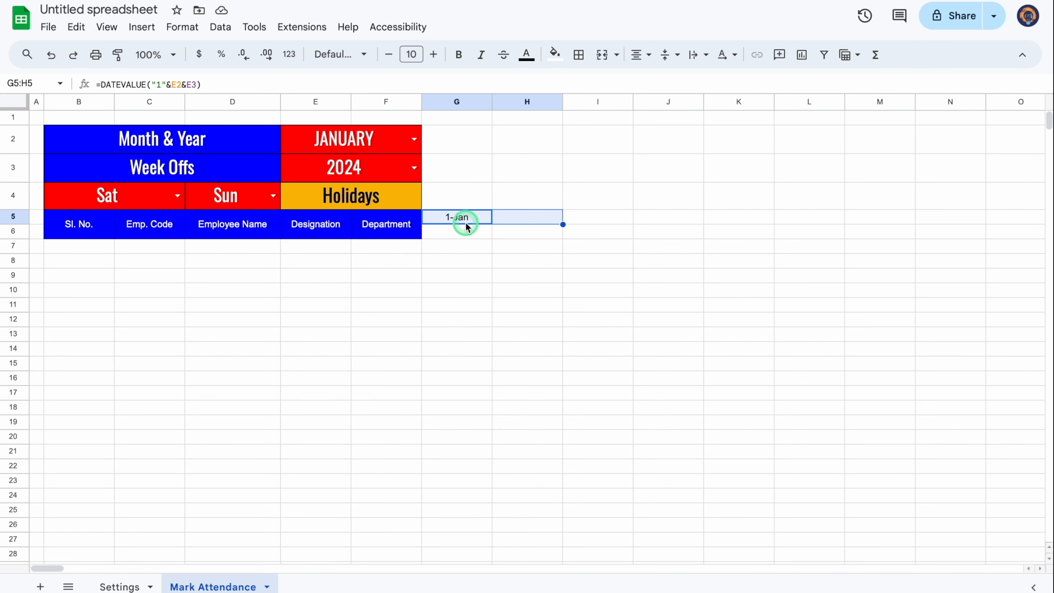
- Enter the formula =TEXT(G5,"DDD") in G6 to show the weekday of the date above
click(468, 230)
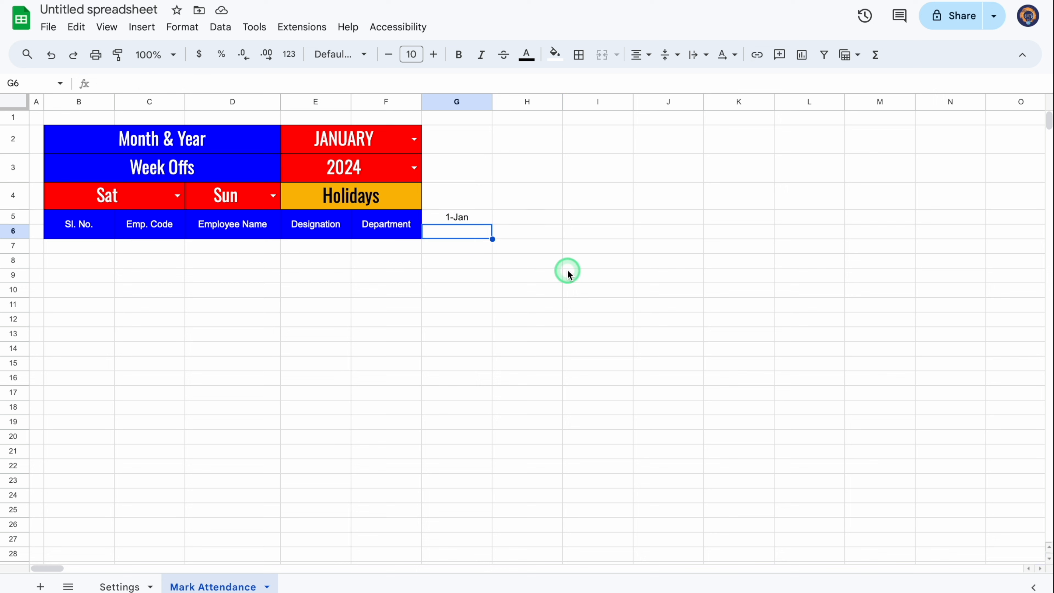
text(=text)
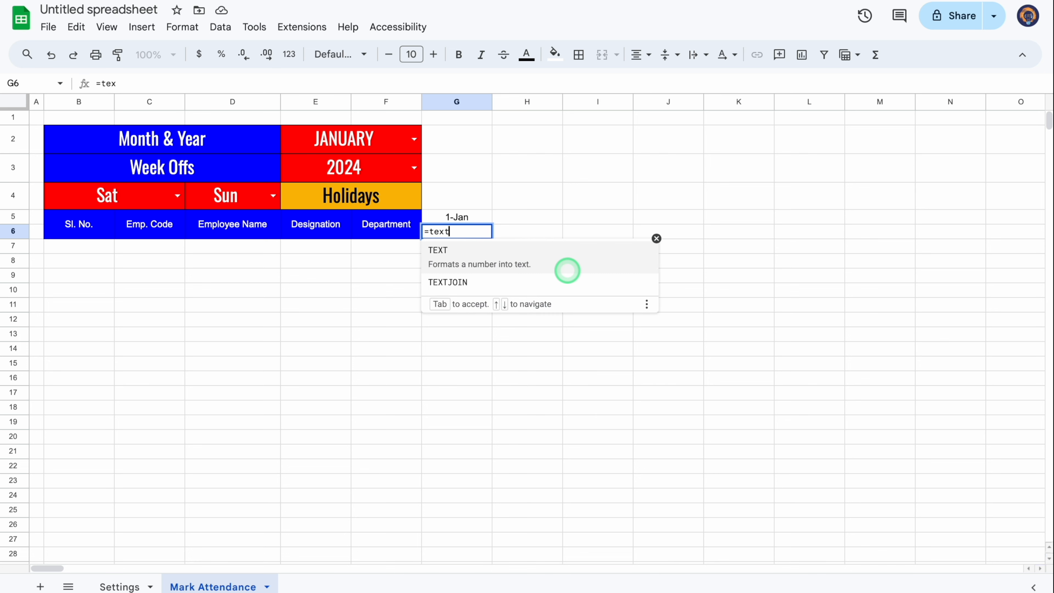
click(471, 252)
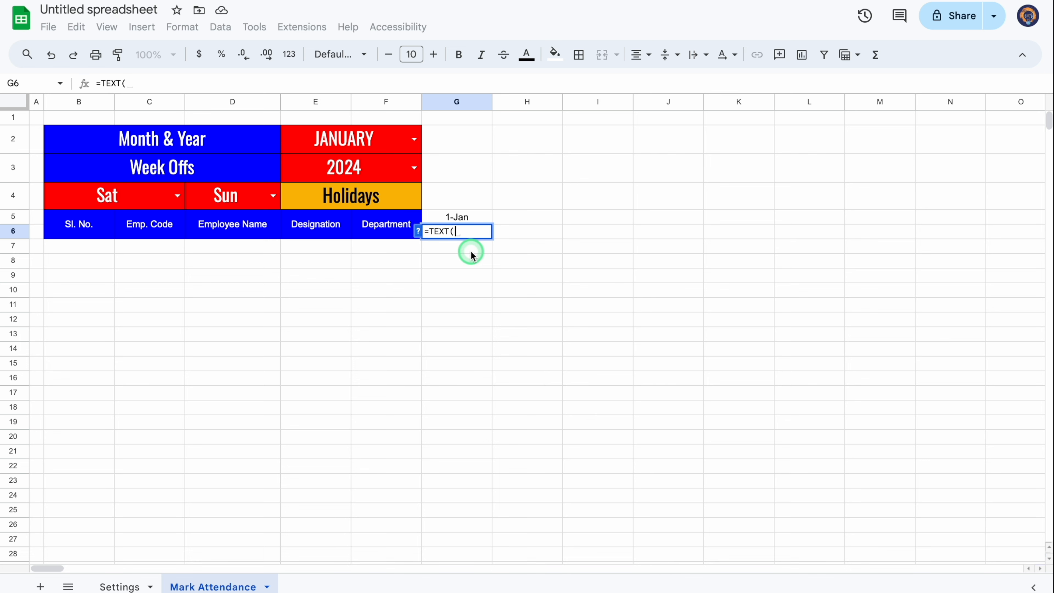
click(466, 219)
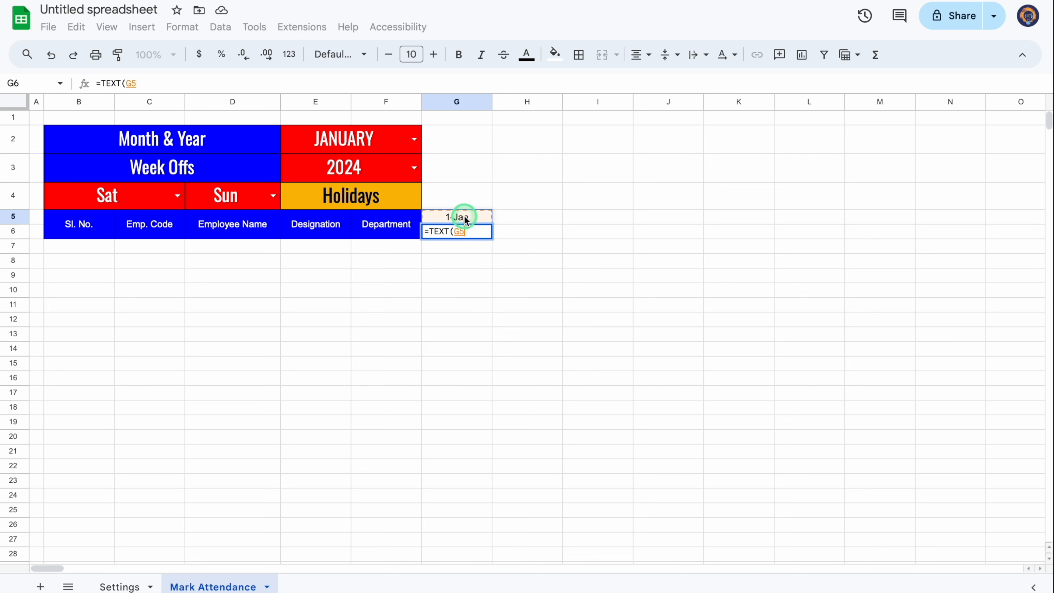
text(, ")
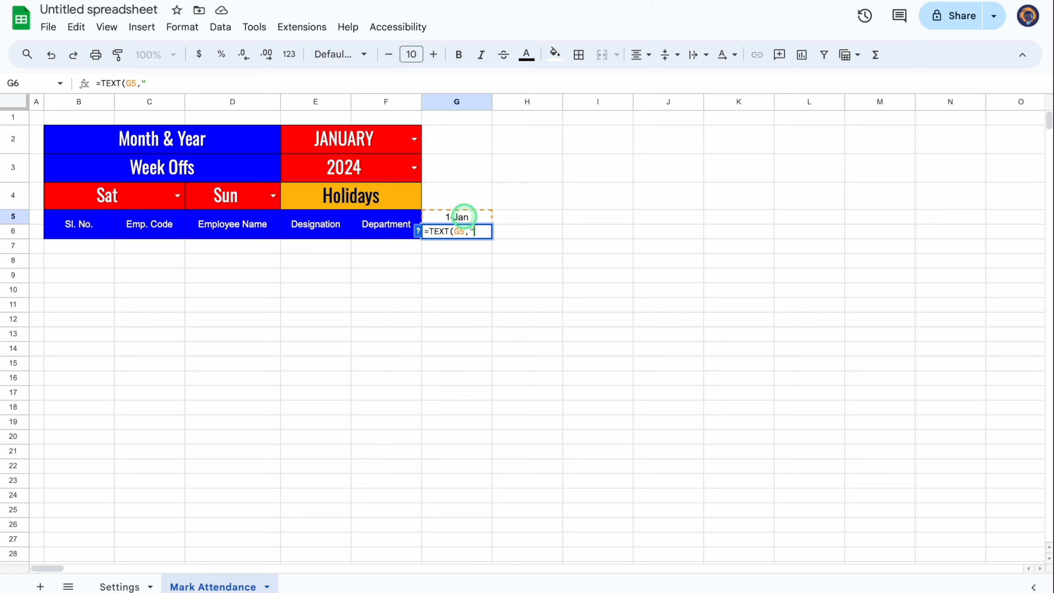
text(DDD")
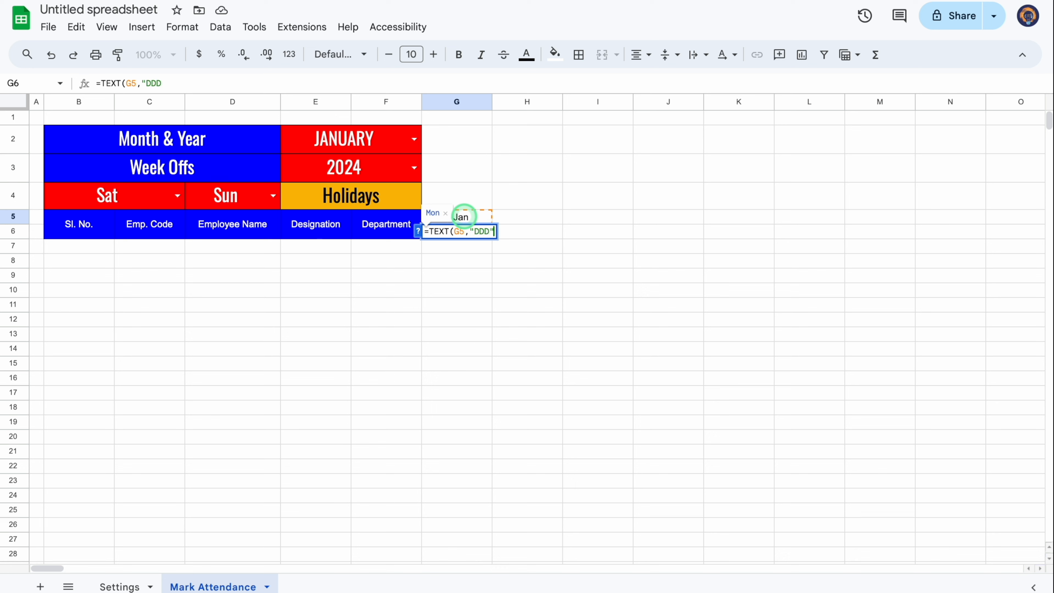
text())
key(Return)
click(479, 235)
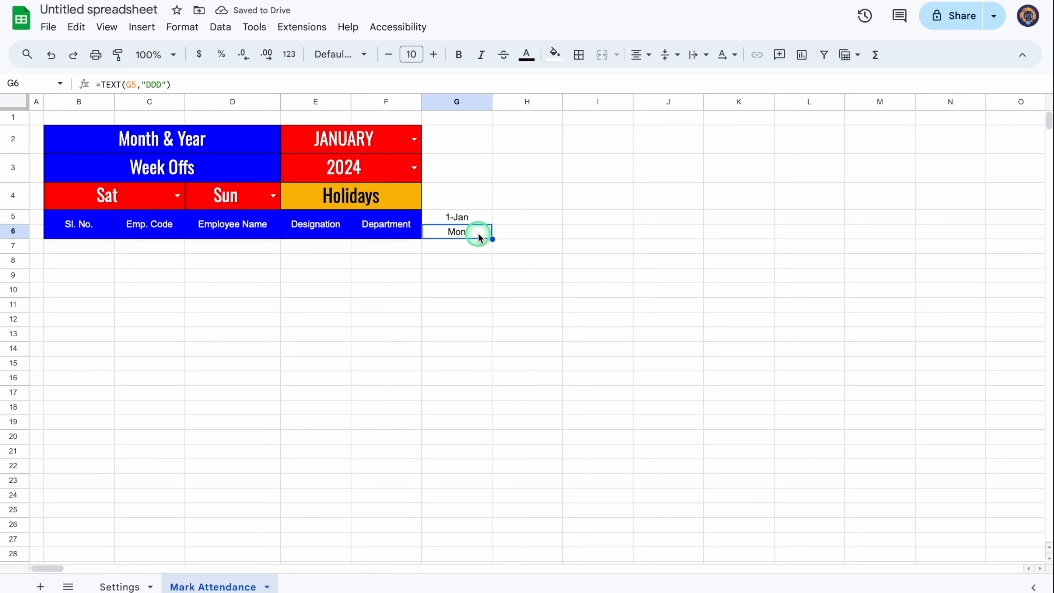
- Begin an IF formula in H5 for the second date
click(518, 218)
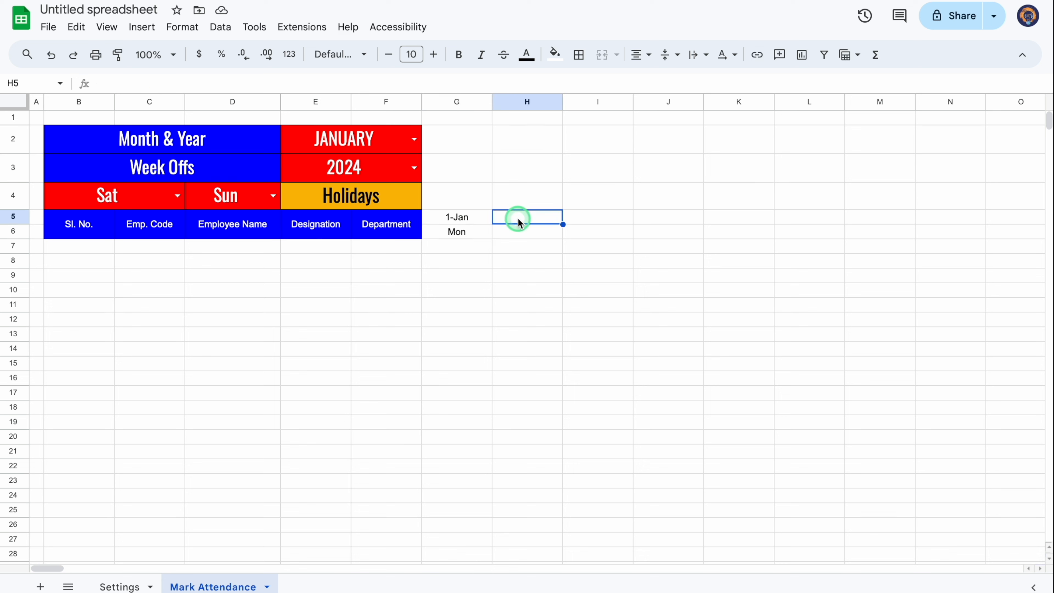
text(=if)
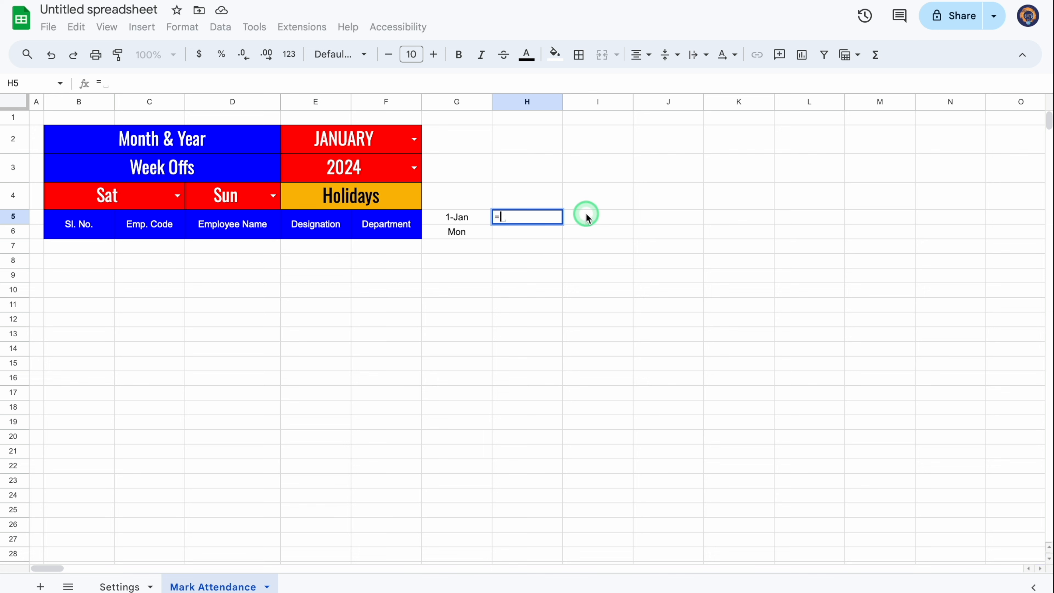
click(539, 241)
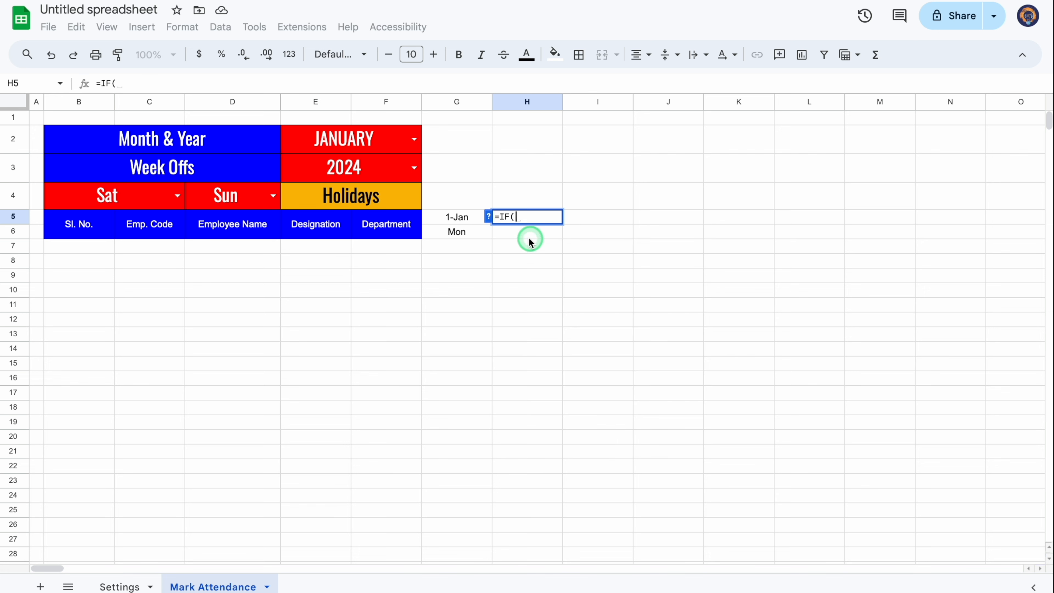
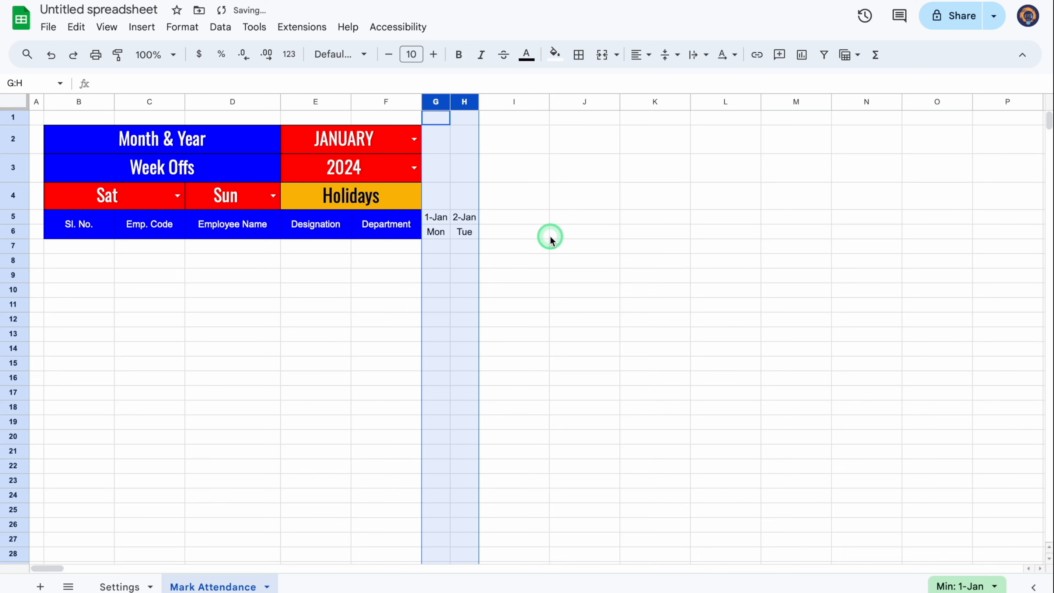
- Fill the date and weekday formulas from column H across to column AP, and delete the surplus columns AL to AP
click(472, 217)
drag(472, 217, 1051, 240)
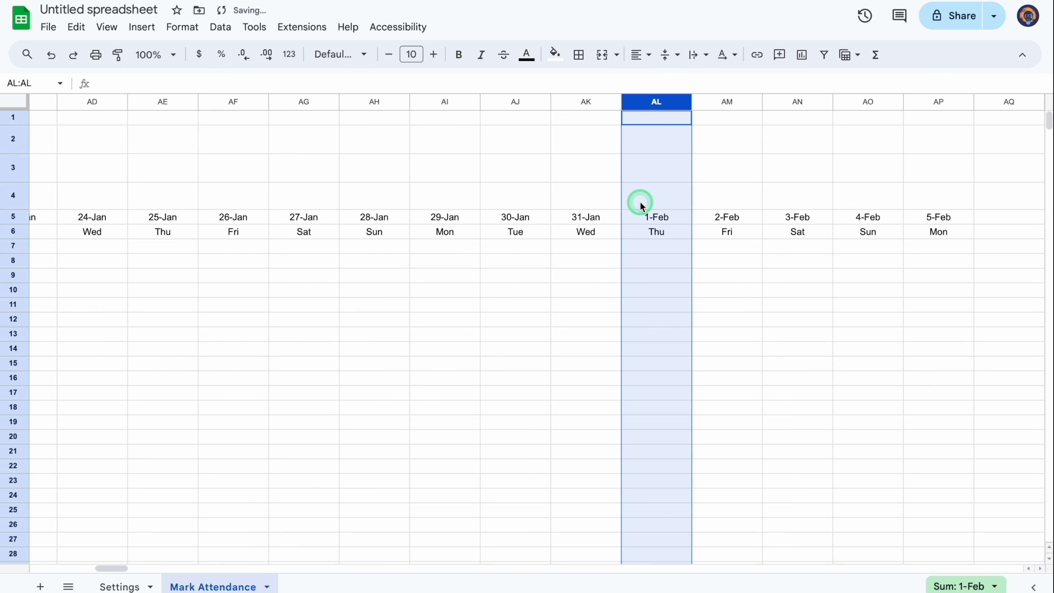
drag(664, 100, 916, 109)
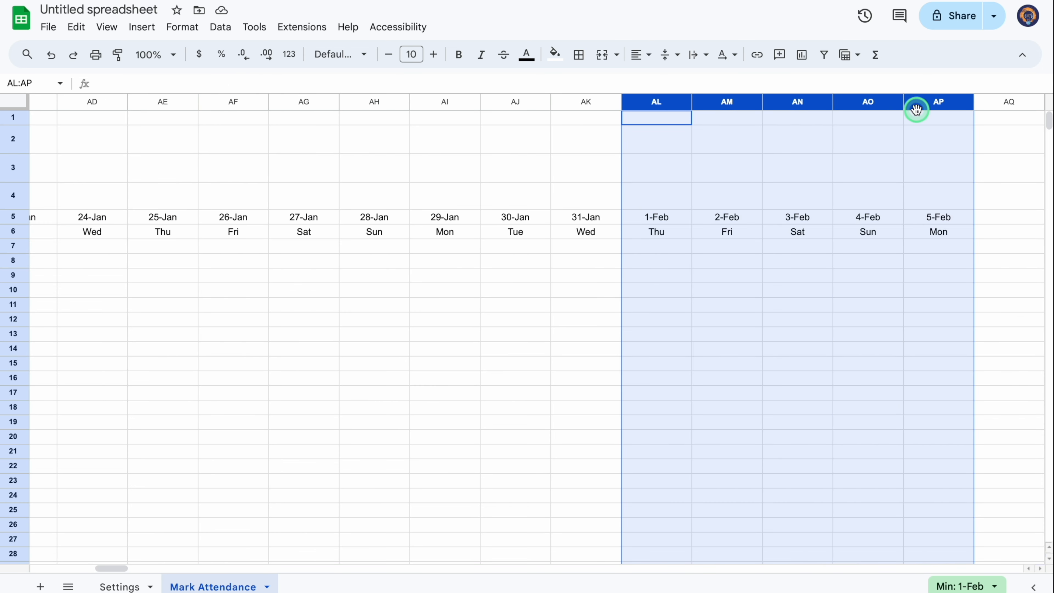
right_click(796, 103)
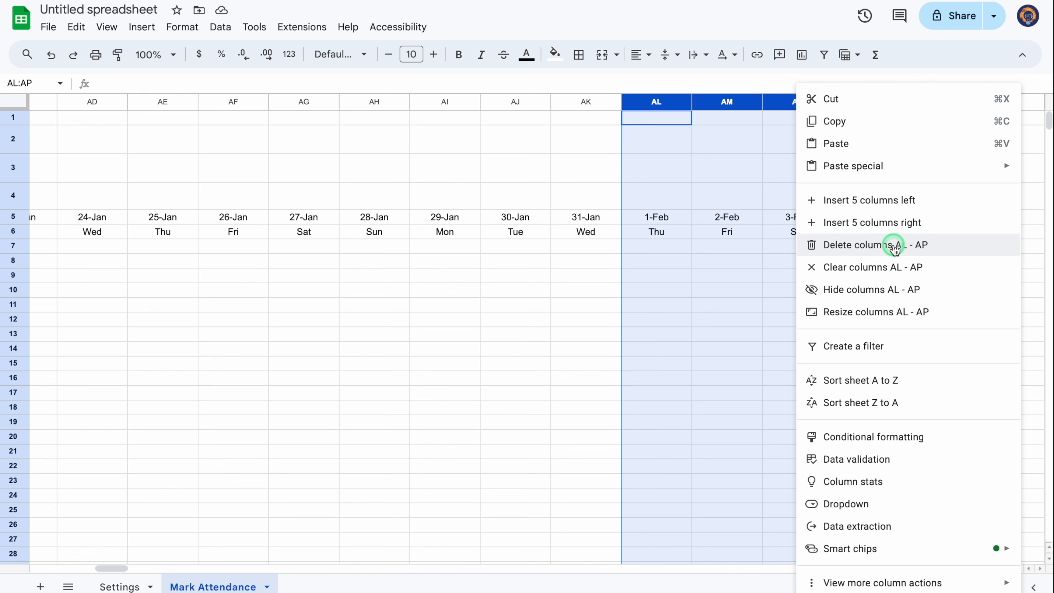
click(894, 245)
- Fit the widths of date columns G to AK to their contents
drag(112, 568, 38, 561)
drag(436, 102, 904, 102)
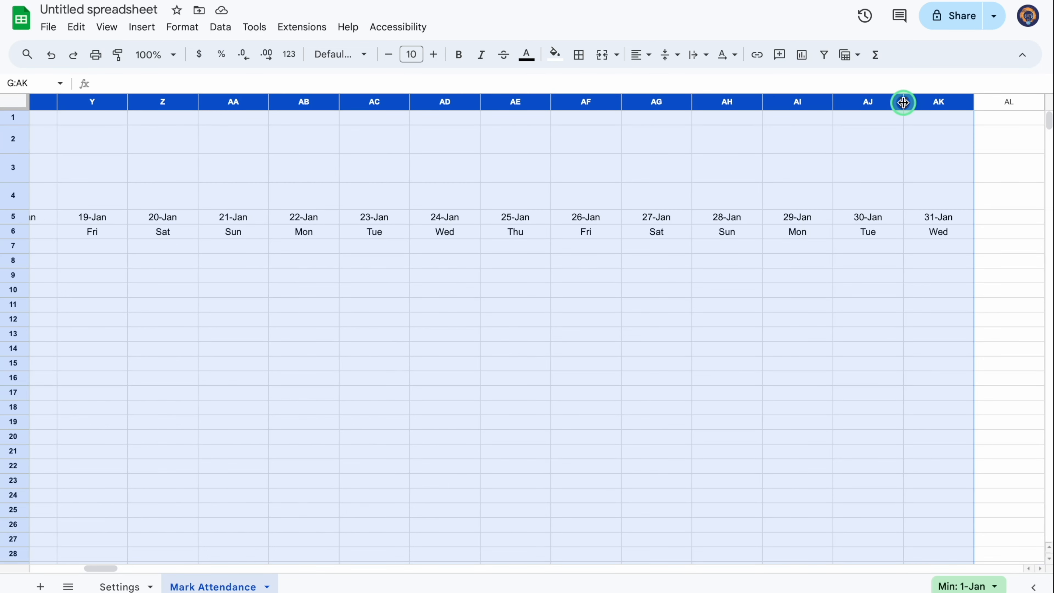
double_click(904, 102)
- Give the date and weekday cells G5:AK6 a dark magenta 1 fill and white text
drag(83, 568, 47, 569)
drag(436, 220, 1037, 232)
click(555, 55)
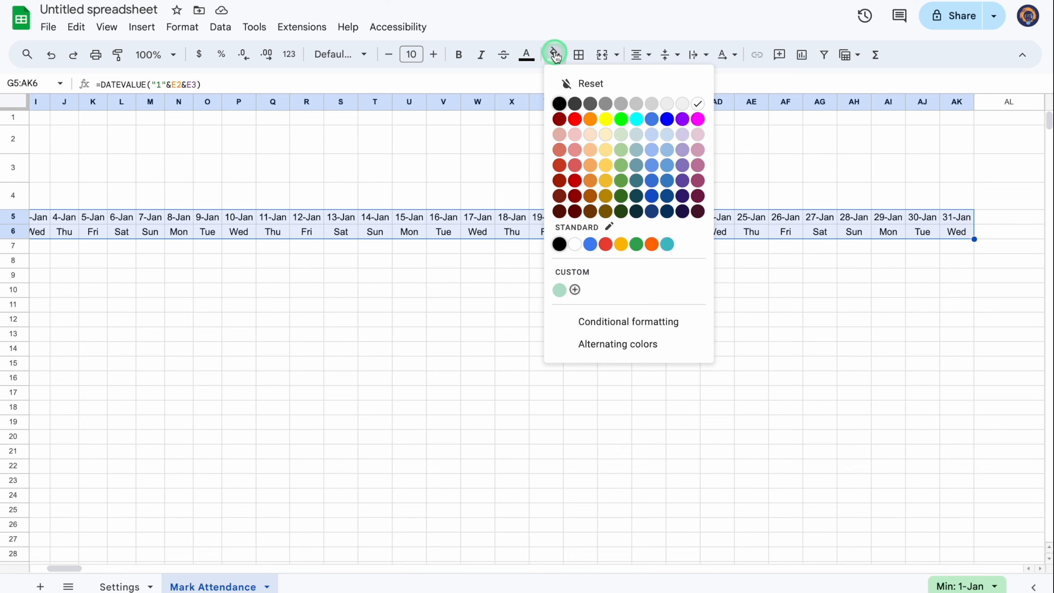
click(698, 180)
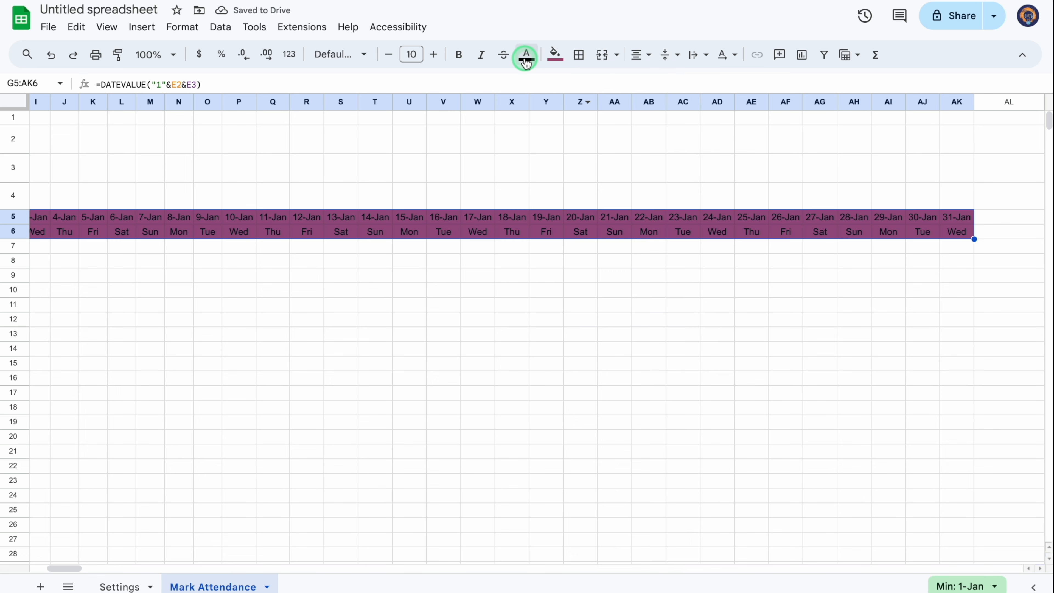
click(527, 54)
click(670, 103)
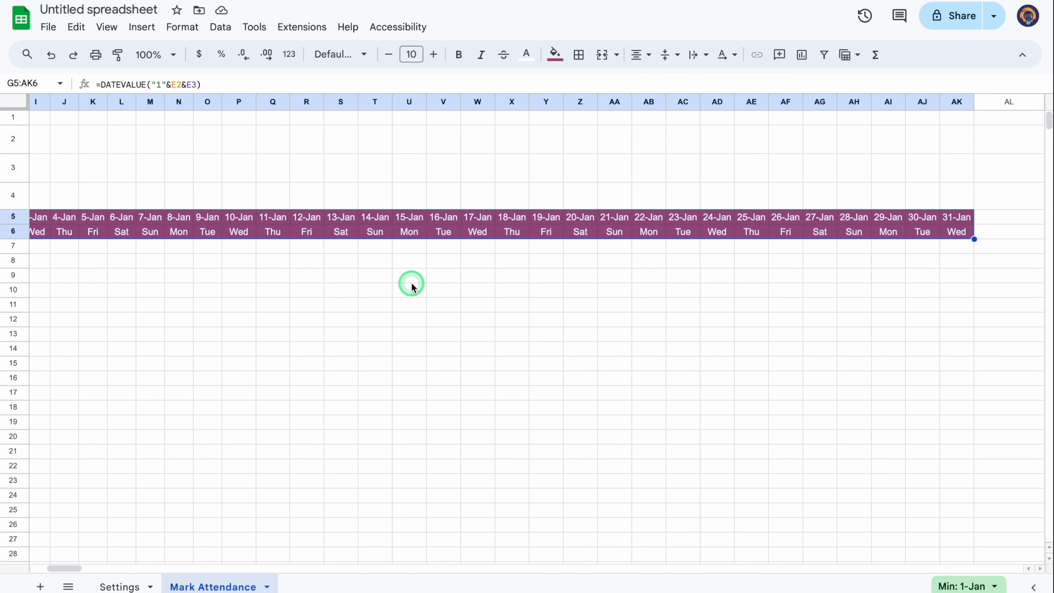
- Create a conditional formatting rule on date cells G5:AK6 that uses a custom formula condition
click(185, 27)
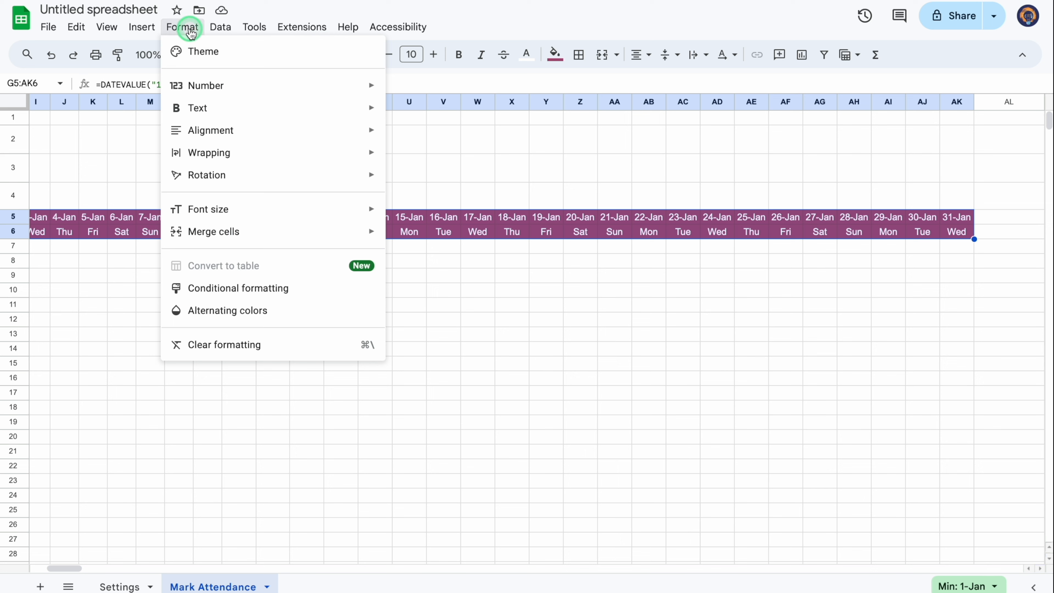
click(246, 289)
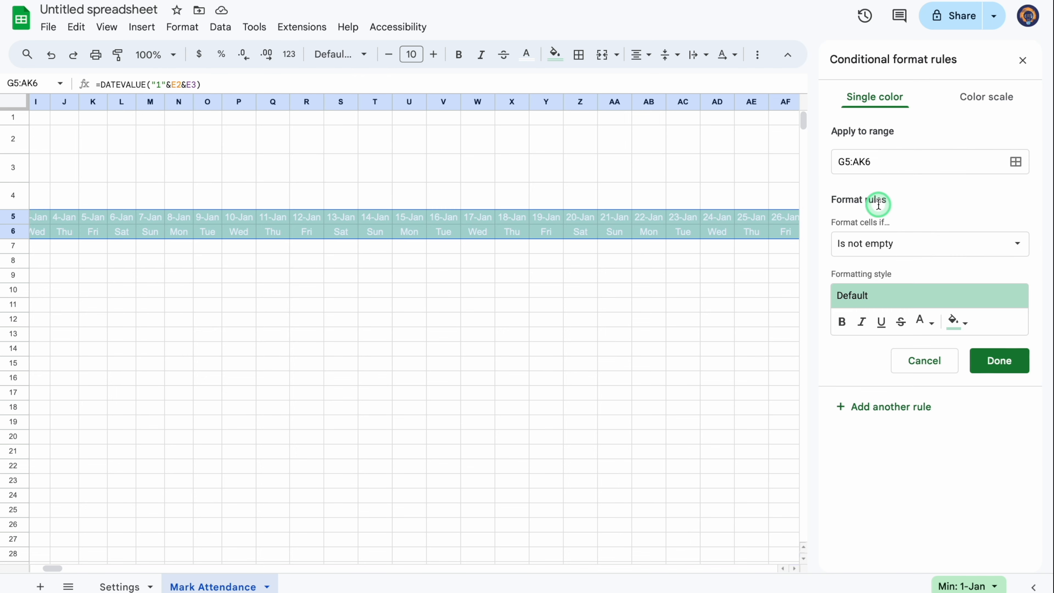
click(1016, 243)
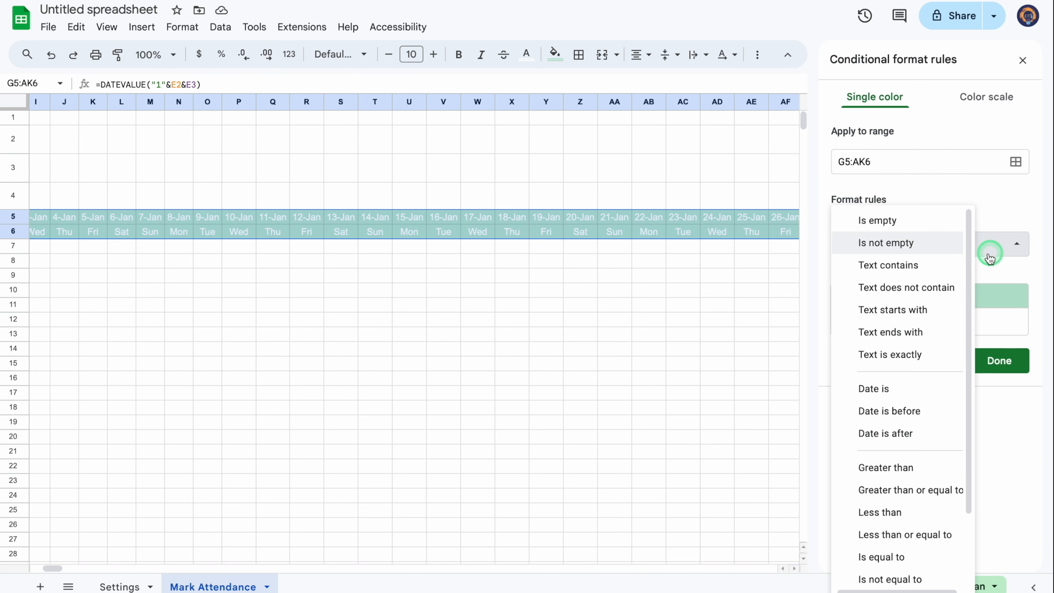
drag(971, 254, 977, 405)
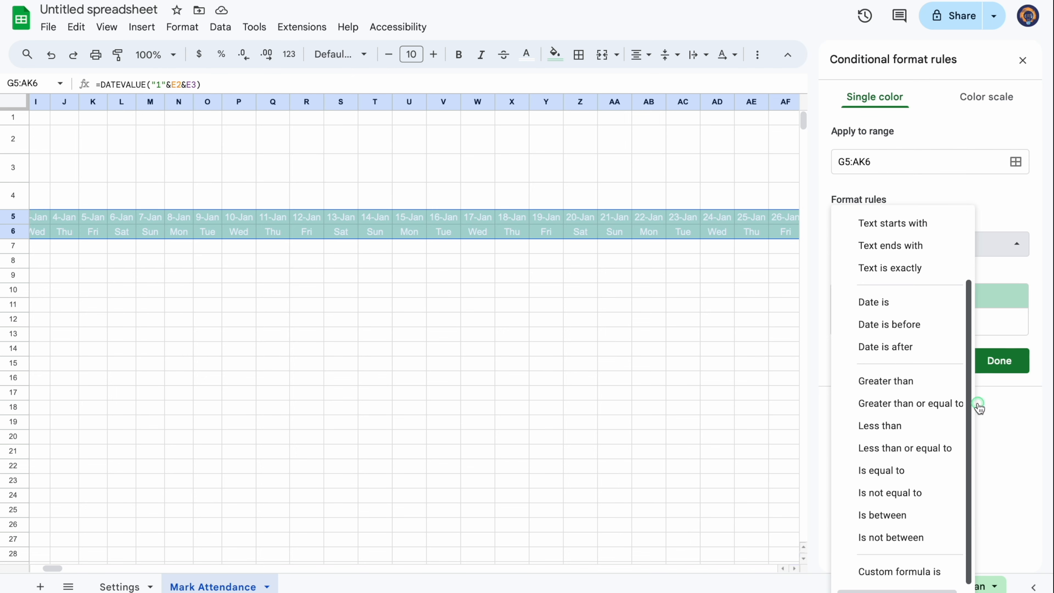
click(890, 572)
- Enter =MOD(MONTH(G$5),2) as the rule's custom formula
click(893, 277)
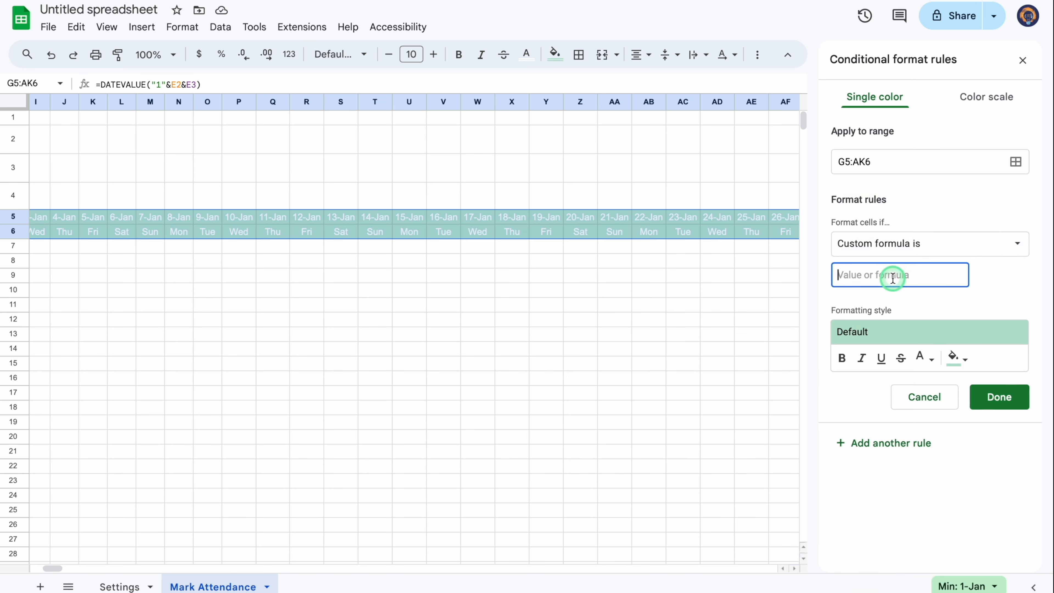
text(=MOD(MONTH()
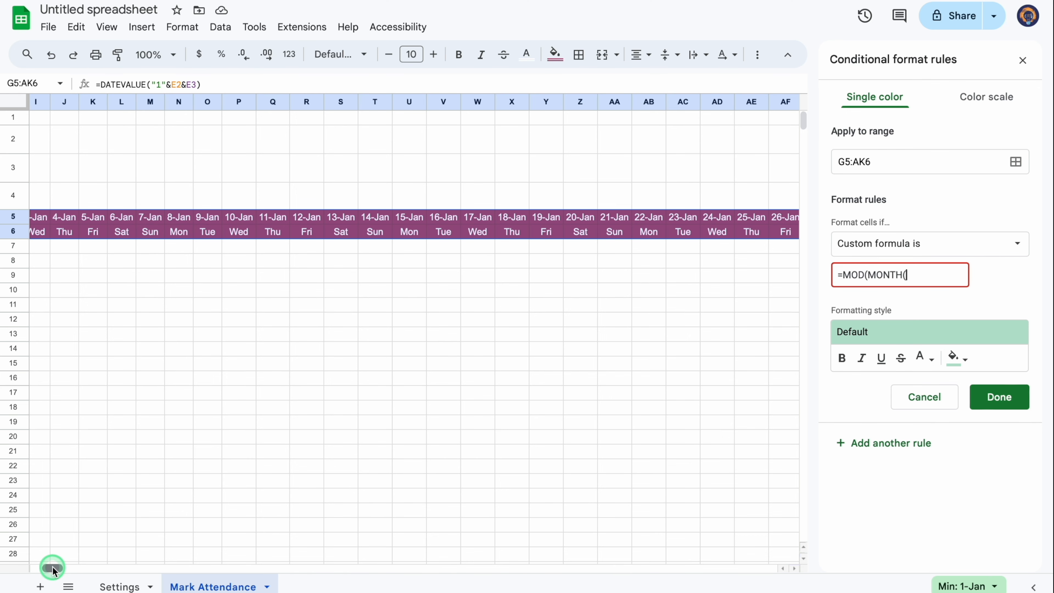
drag(52, 570, 42, 568)
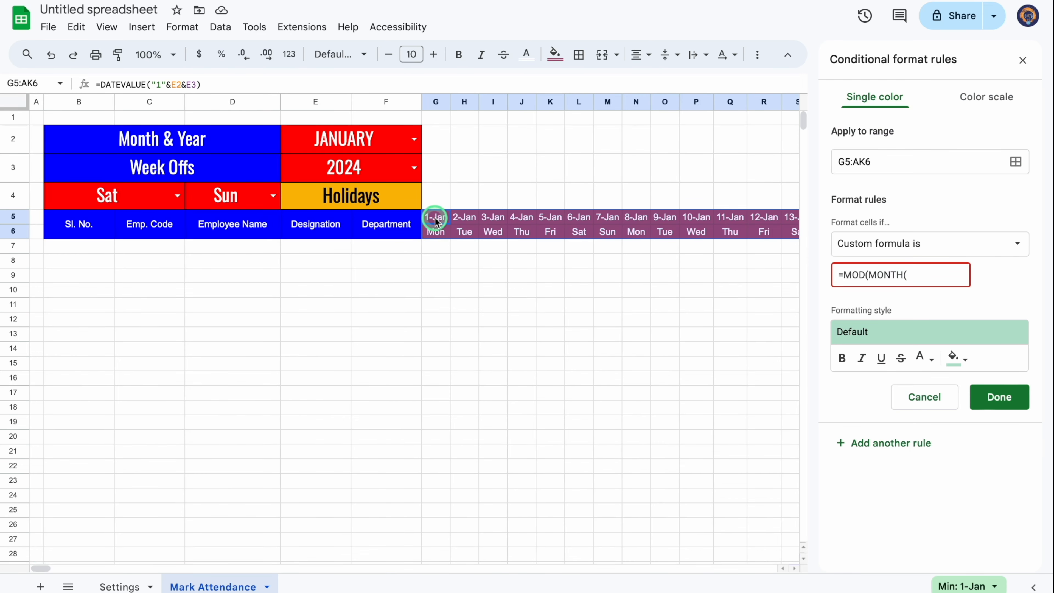
click(436, 221)
click(443, 220)
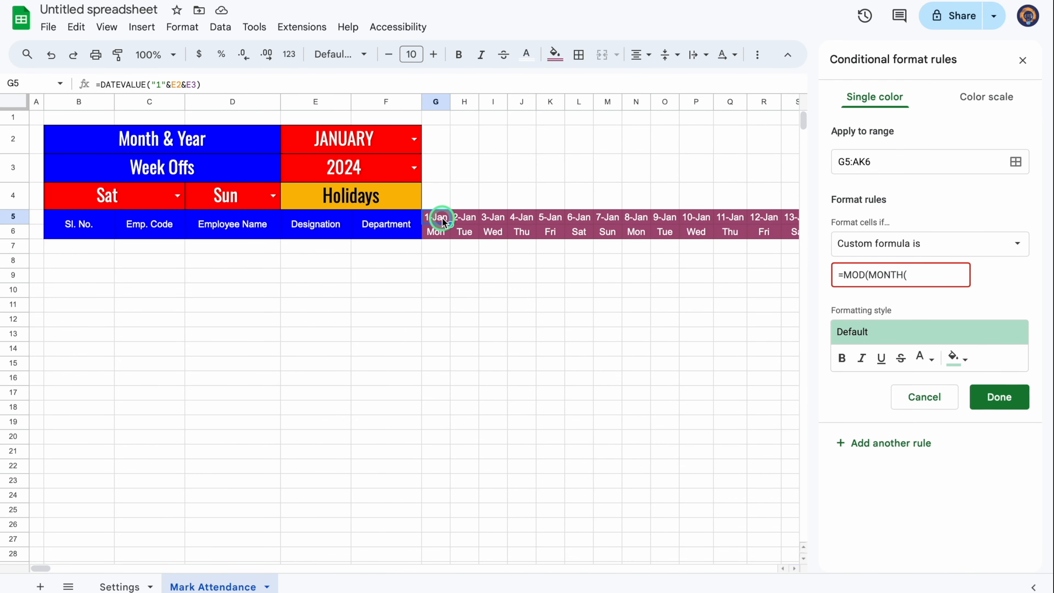
click(871, 275)
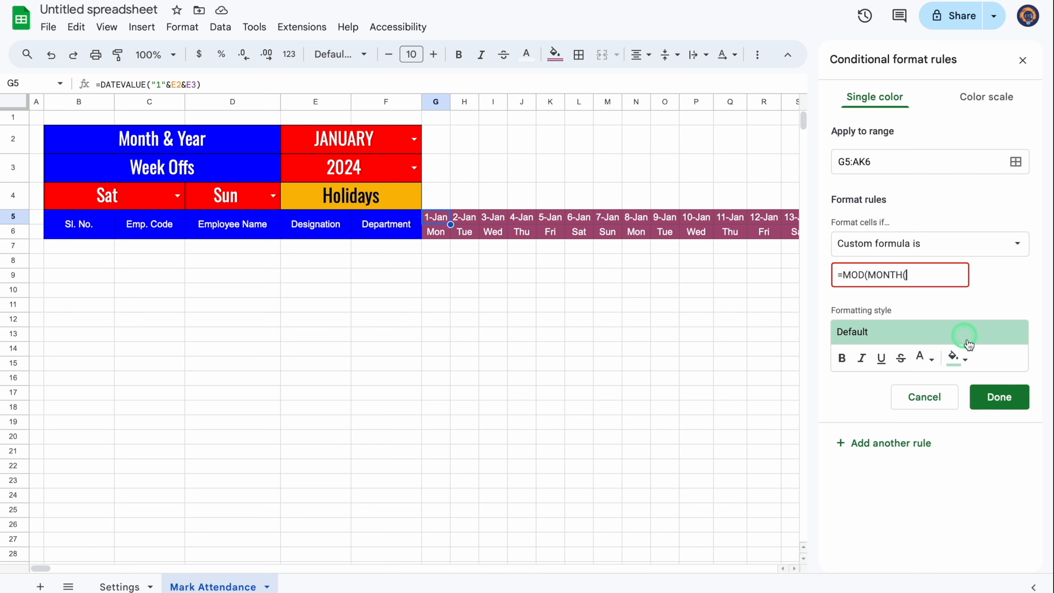
text(G5)
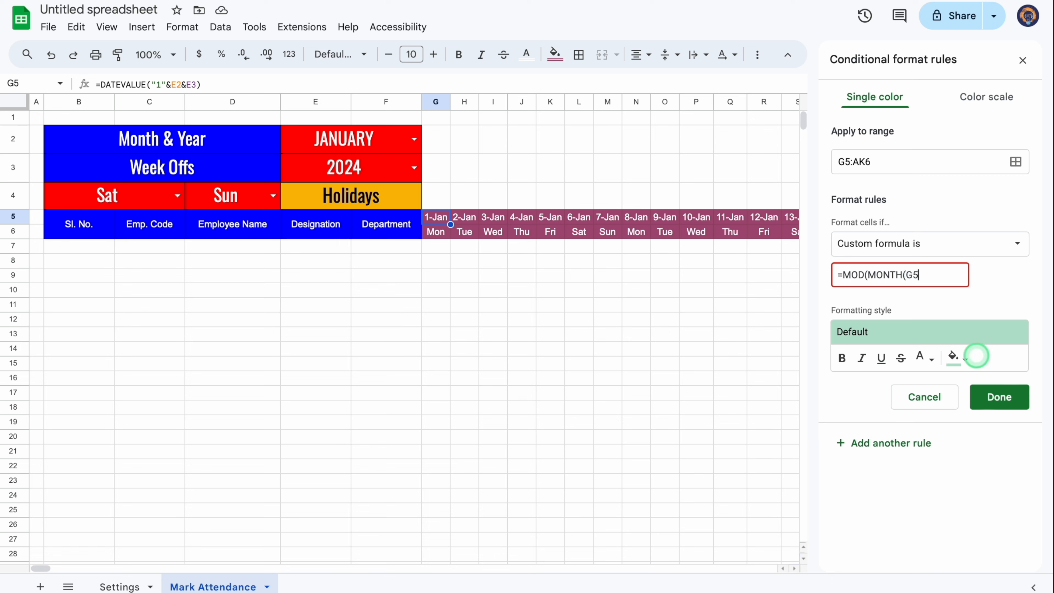
click(913, 278)
text($)
click(949, 276)
text())
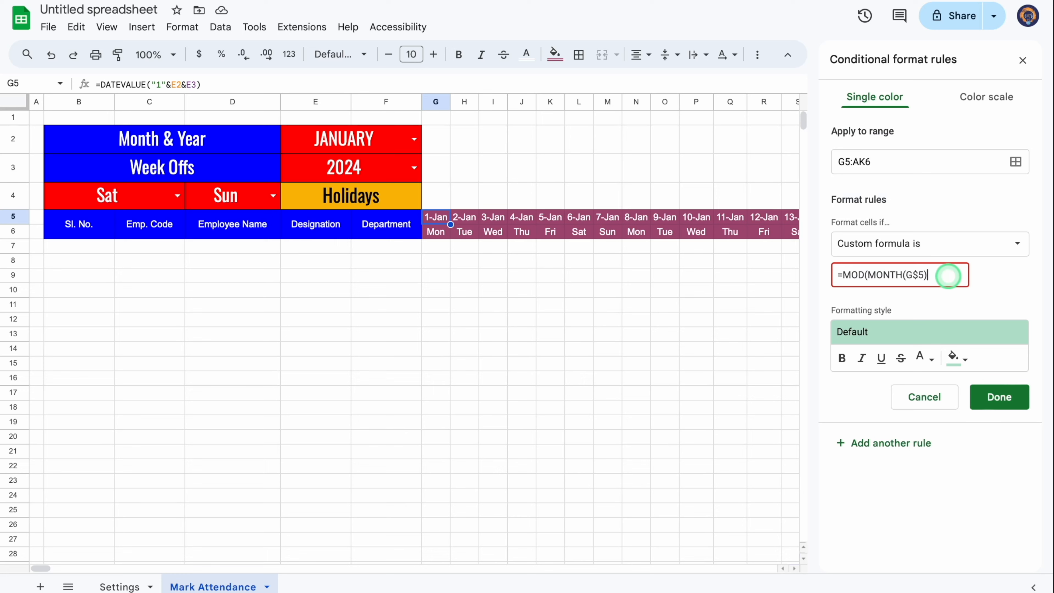
text(,2)
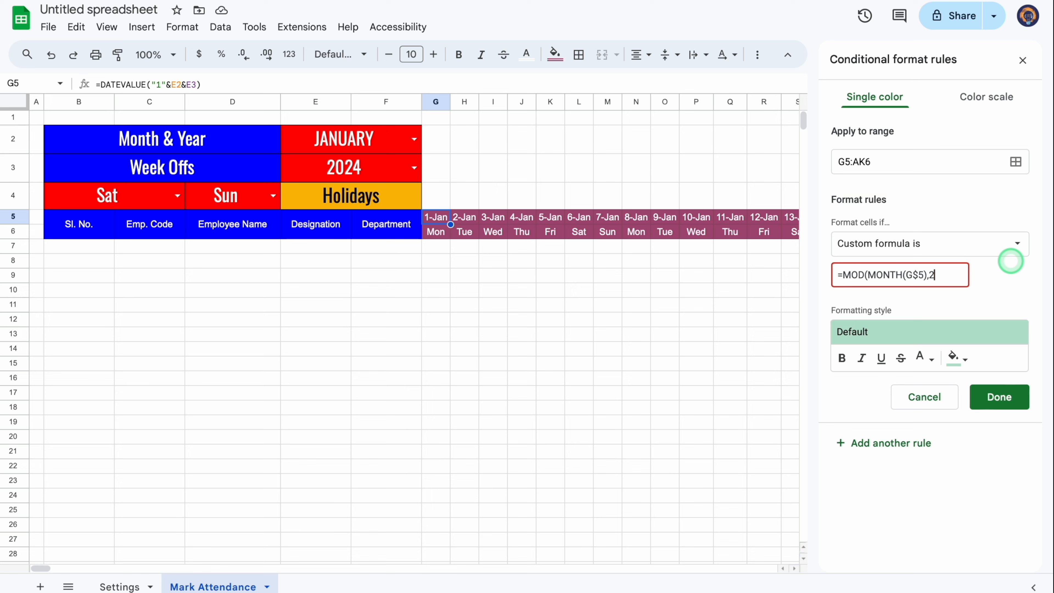
text())
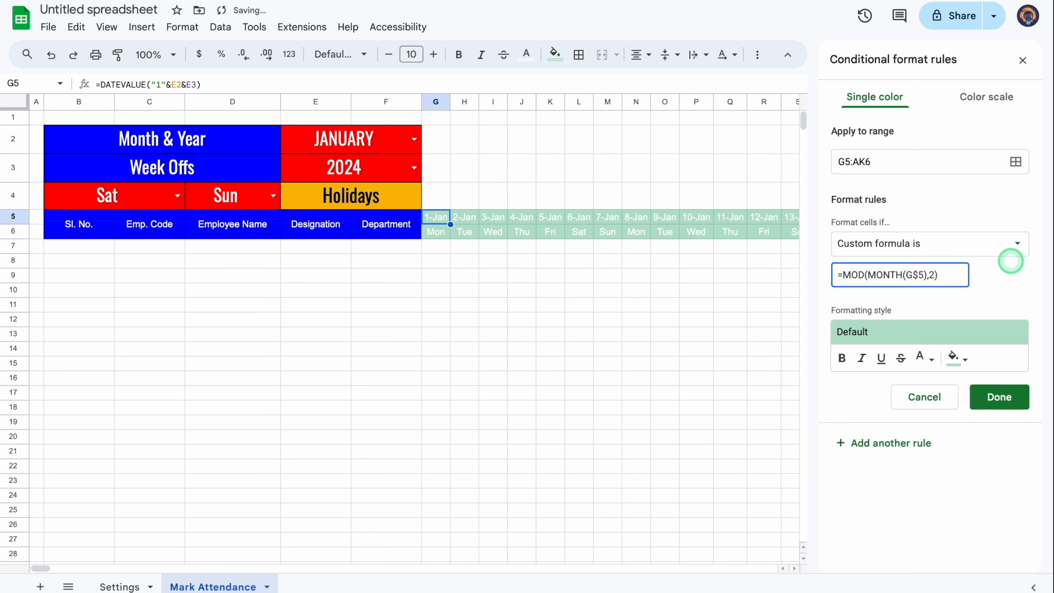
- Give the rule a light yellow 1 fill and black text, save it, and close the conditional formatting rules
click(967, 364)
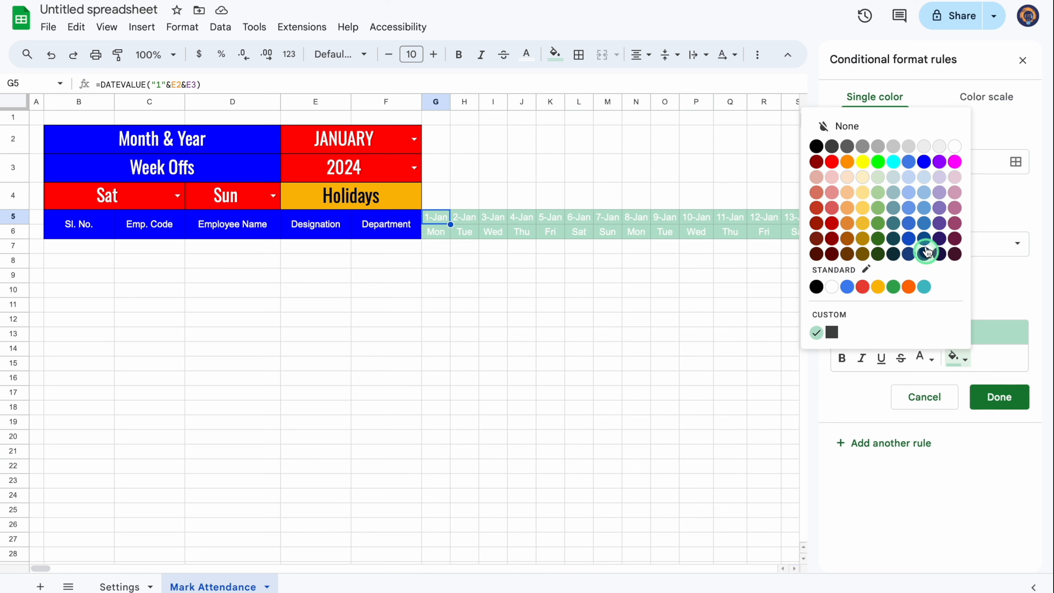
click(924, 161)
click(967, 364)
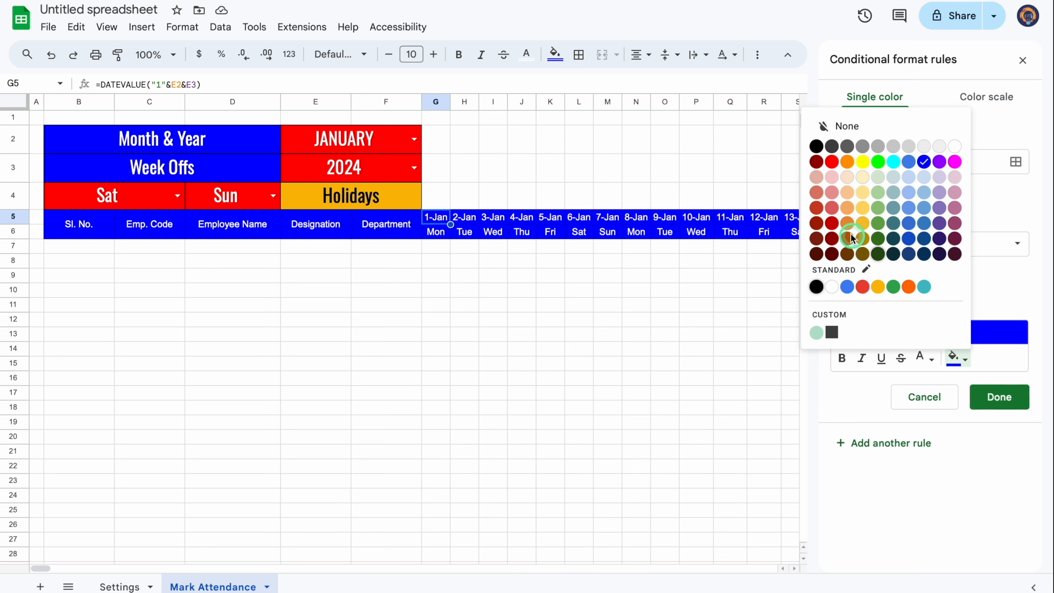
click(863, 207)
click(926, 358)
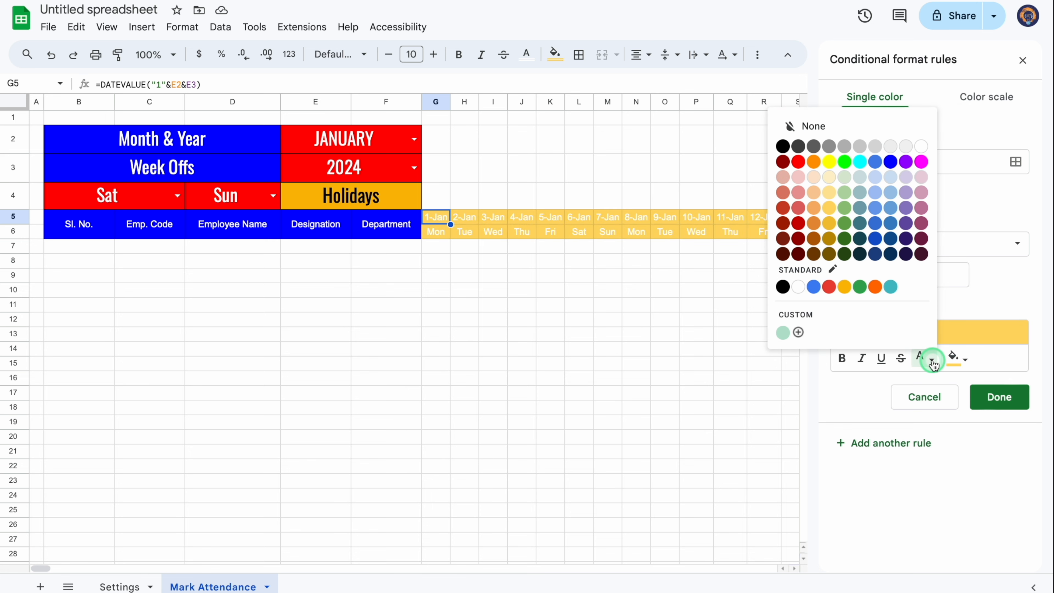
click(783, 146)
click(1002, 398)
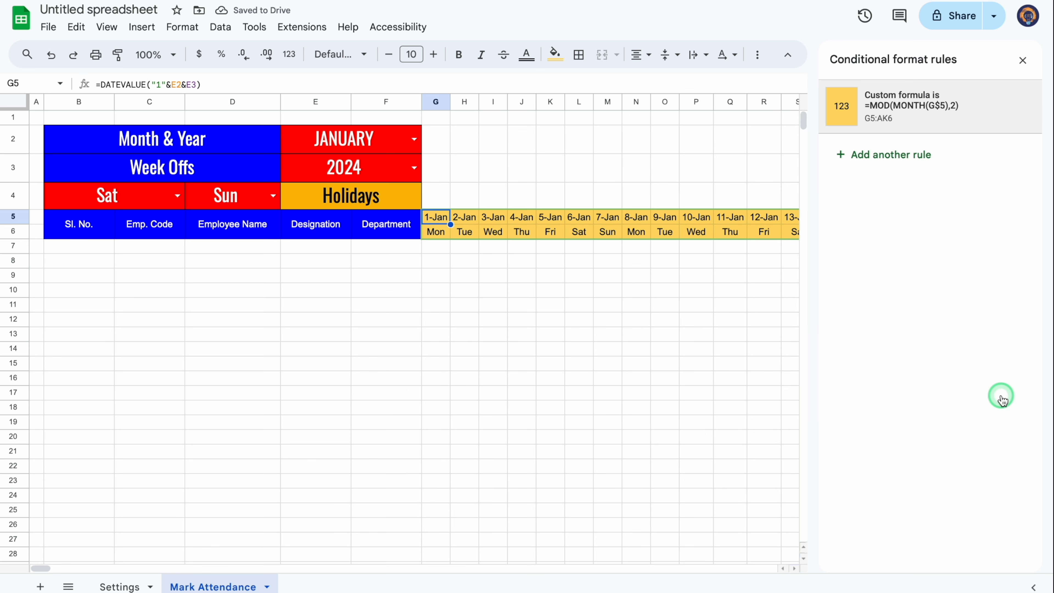
click(1024, 59)
- Number the Sl. No. column from 1 to 20 in cells B7:B26
click(82, 247)
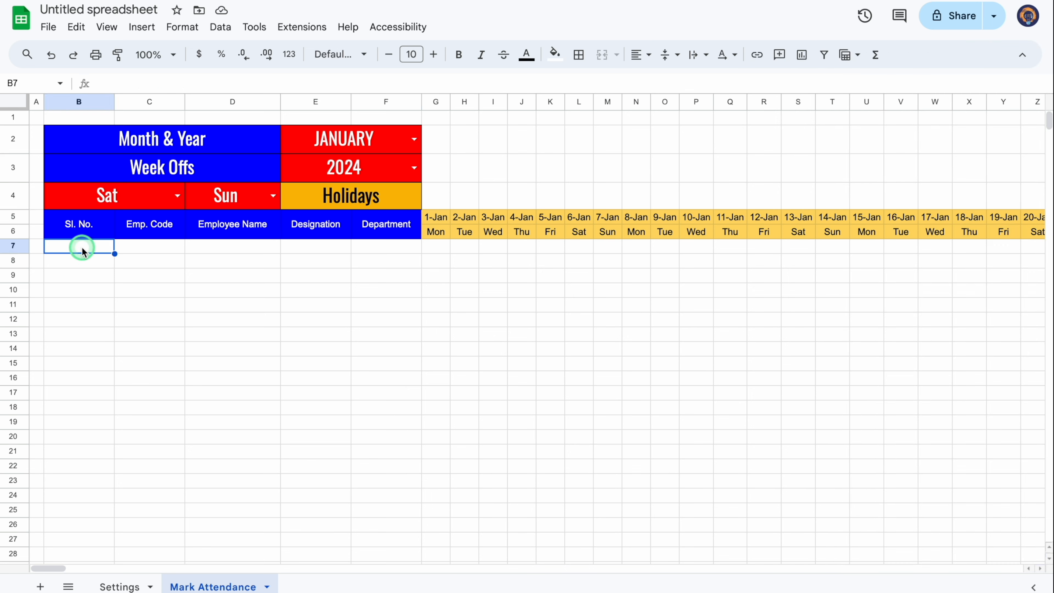
text(1)
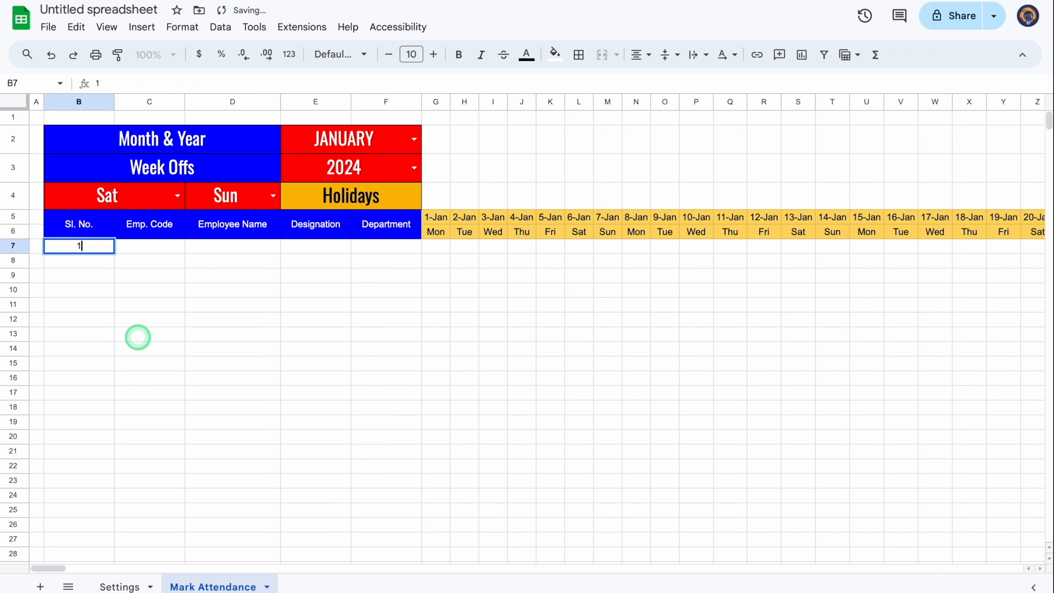
key(Return)
text(2)
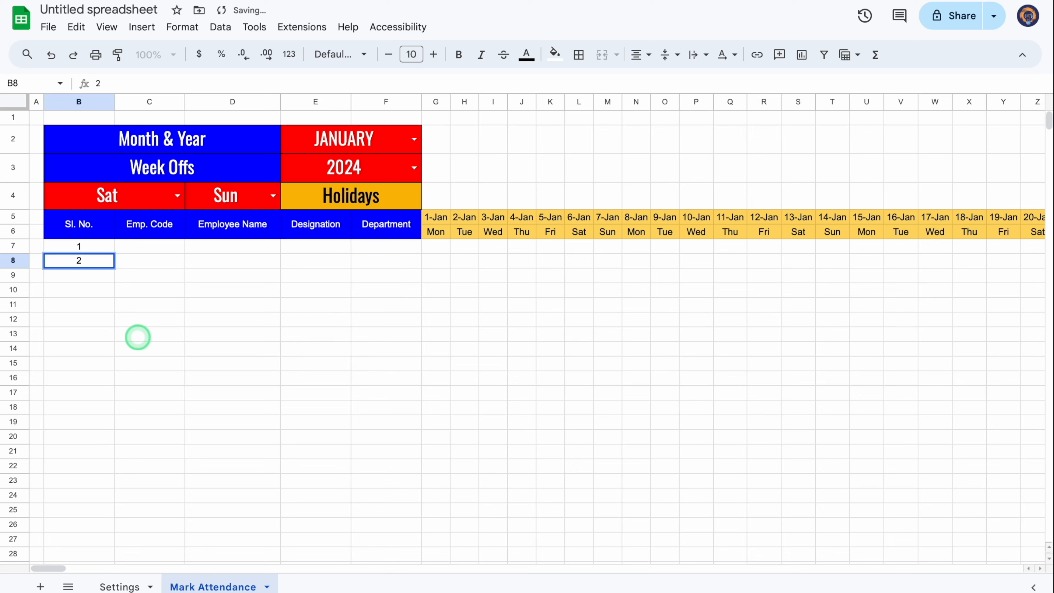
key(Return)
drag(81, 246, 106, 528)
- Link the first Emp. Code in C7 to the Settings sheet with =Settings!E3 and fill it down to C26
key(Right)
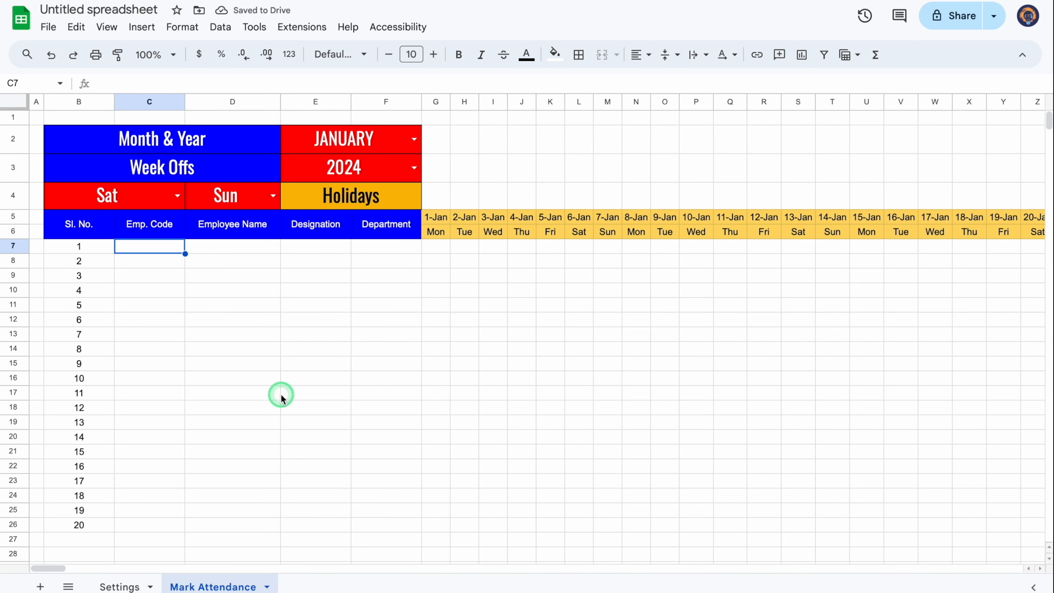
text(=)
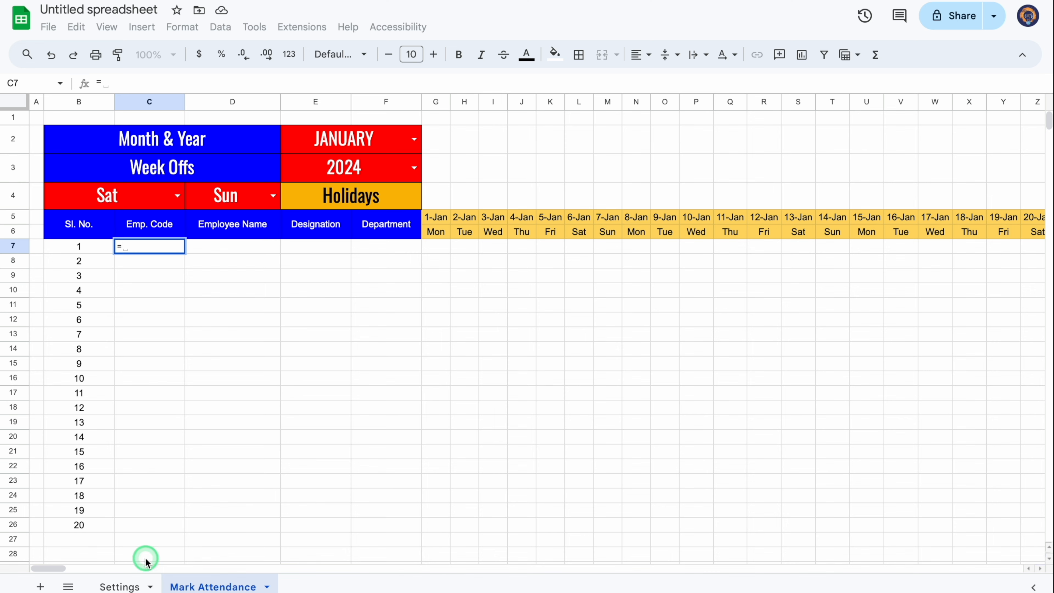
click(124, 585)
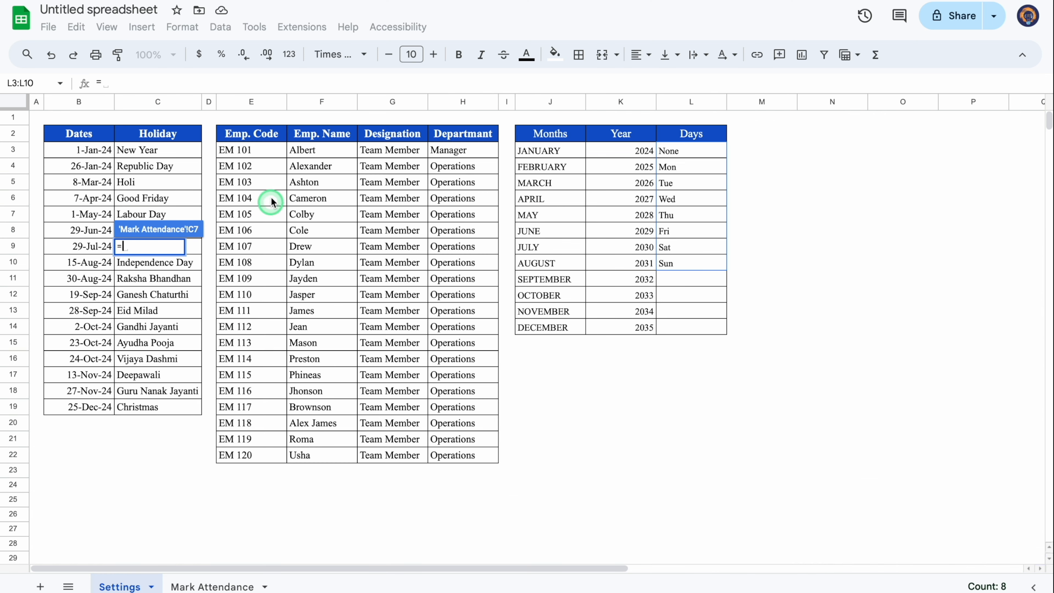
click(256, 150)
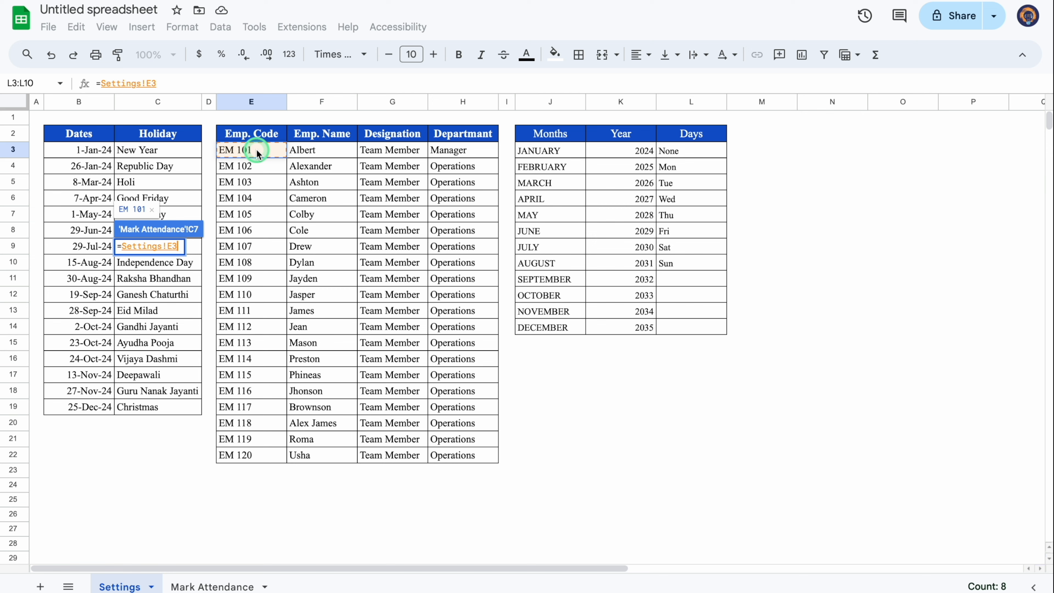
key(Return)
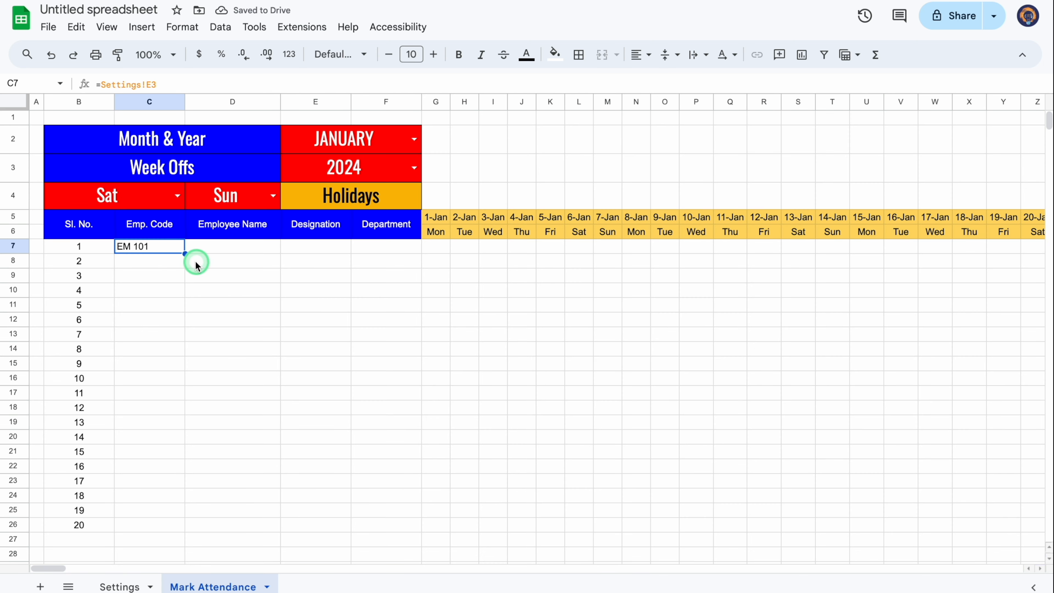
drag(185, 254, 186, 529)
- Begin a VLOOKUP formula in D7 under Employee Name with the column-locked reference $C7 as its search key
key(Right)
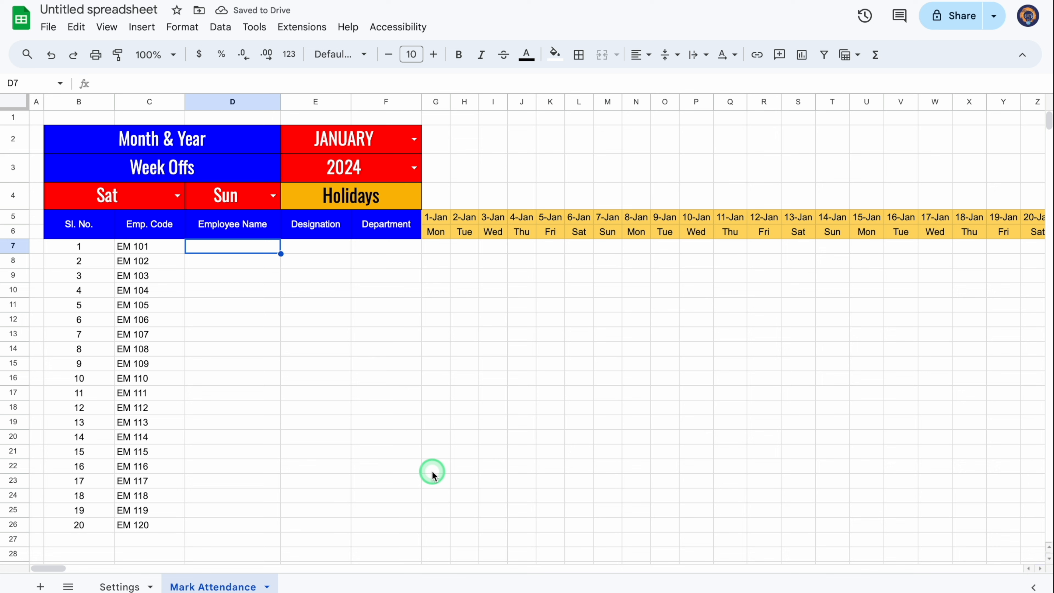
text(=)
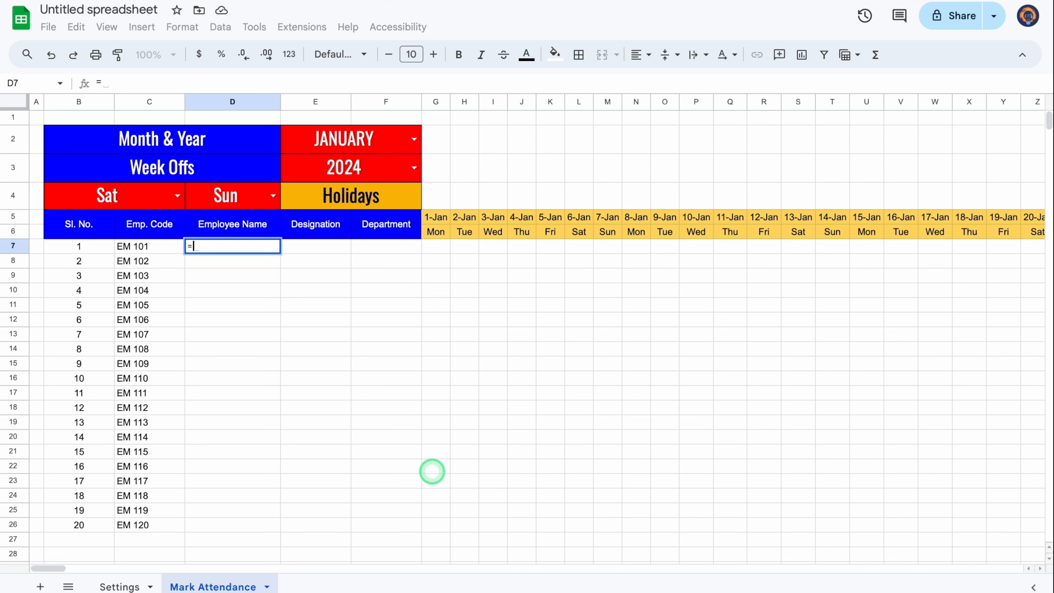
text(VL)
key(Tab)
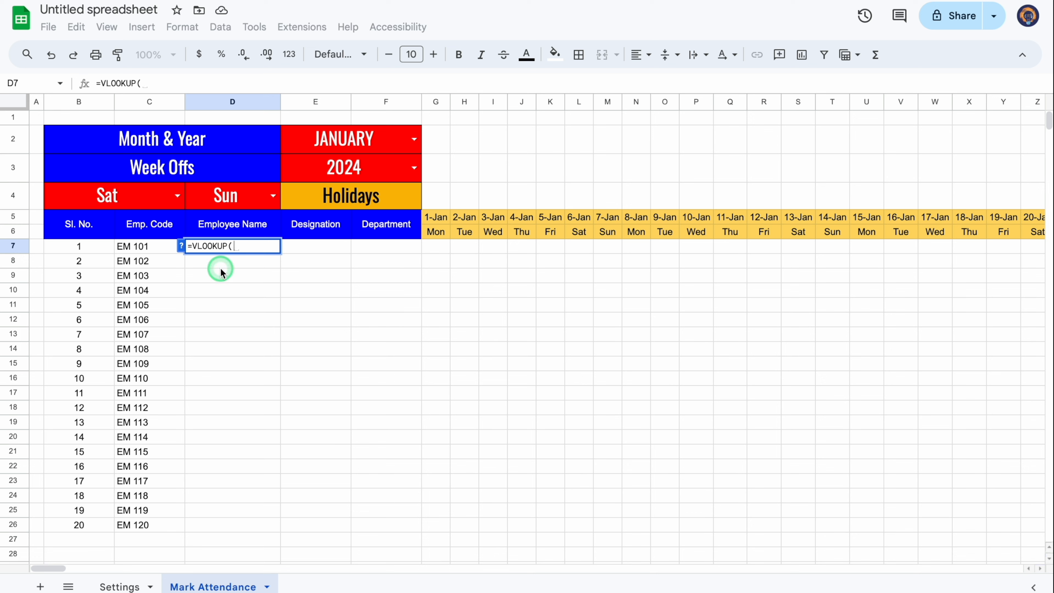
click(152, 246)
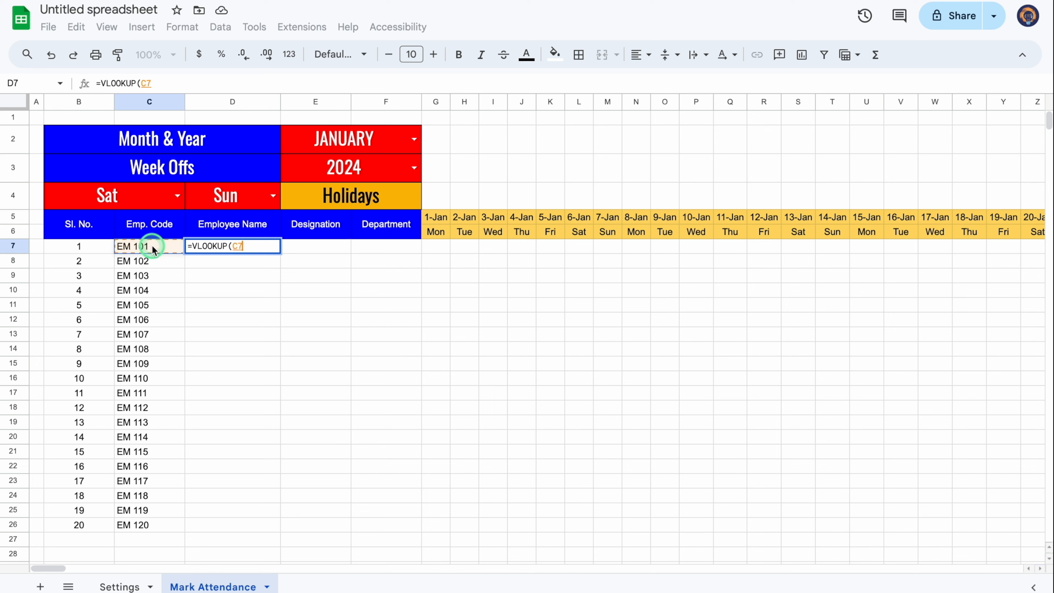
key(F4)
key(F4)
key(F4)
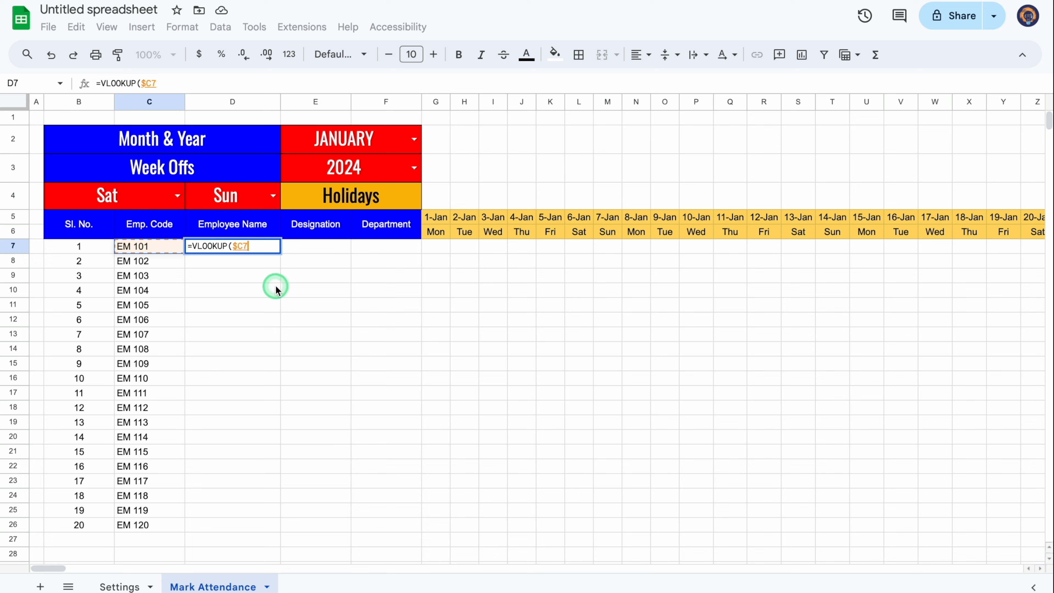
text(,)
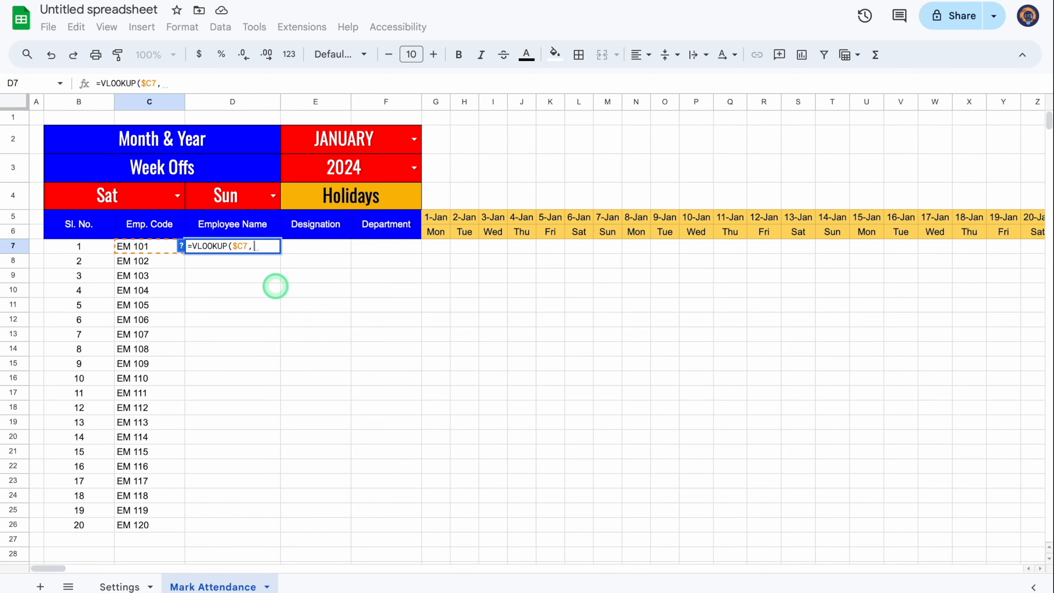
- Complete the VLOOKUP in D7 with the locked Settings range $E:$H, column index 2 and exact match 0
click(121, 580)
click(251, 104)
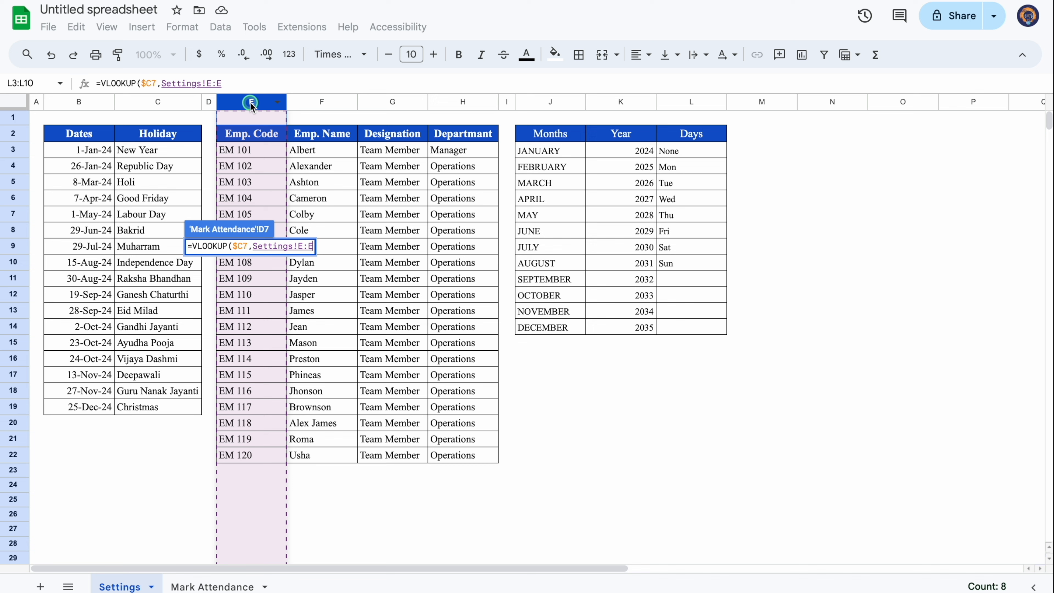
drag(253, 105, 459, 107)
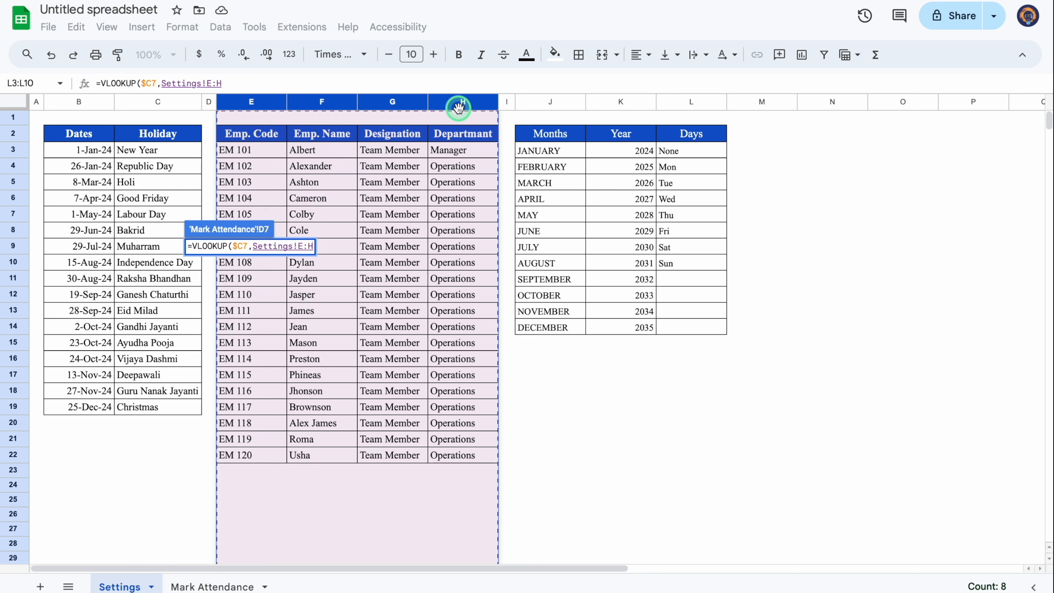
key(F4)
text(,)
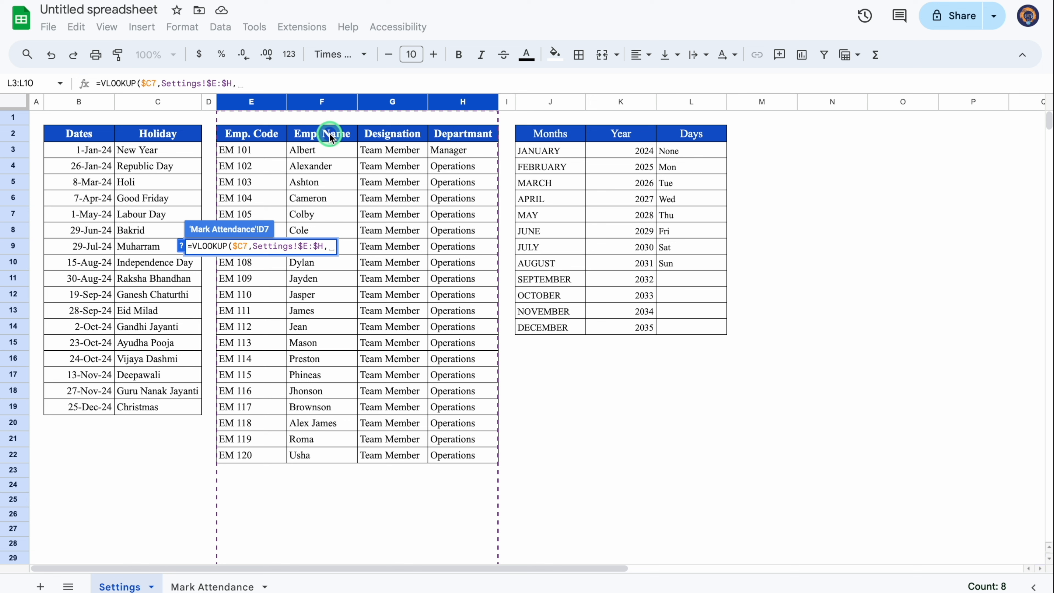
text(2,0))
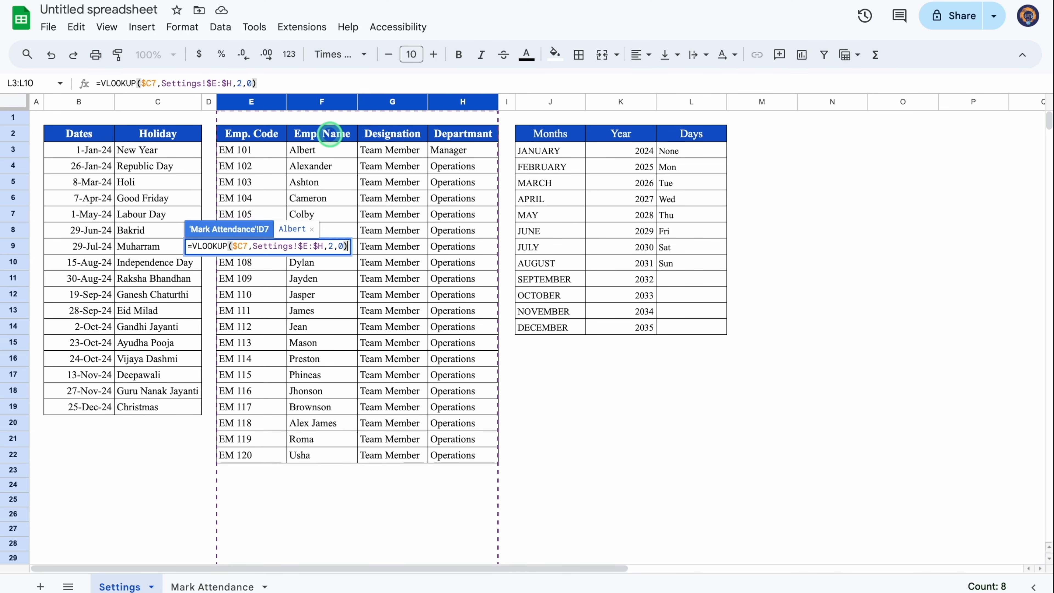
key(Return)
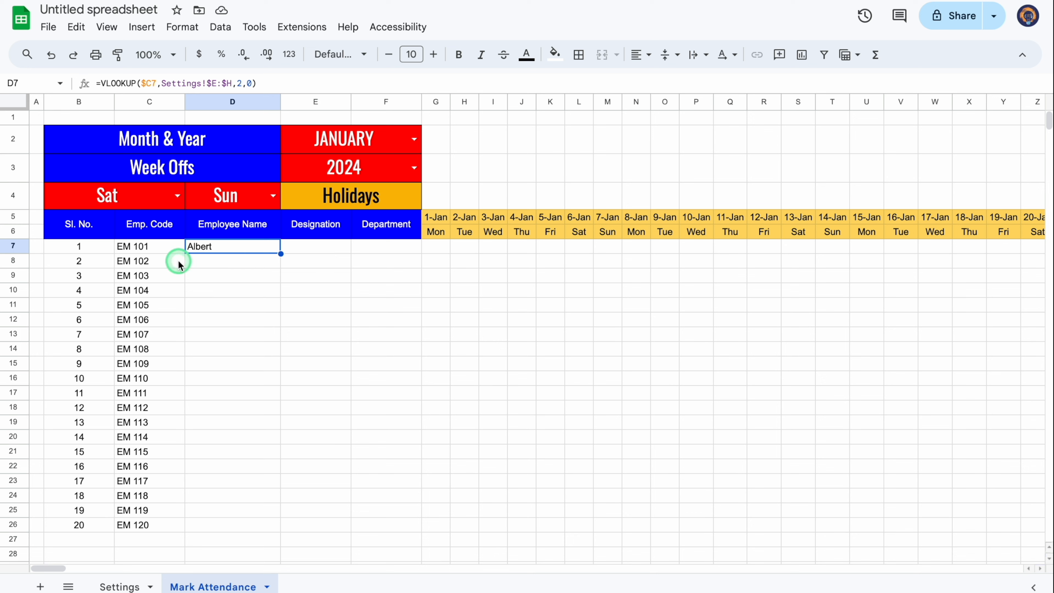
- Clear the Emp. Code in C7 and wrap the D7 VLOOKUP in IFERROR with an empty string as fallback
click(155, 249)
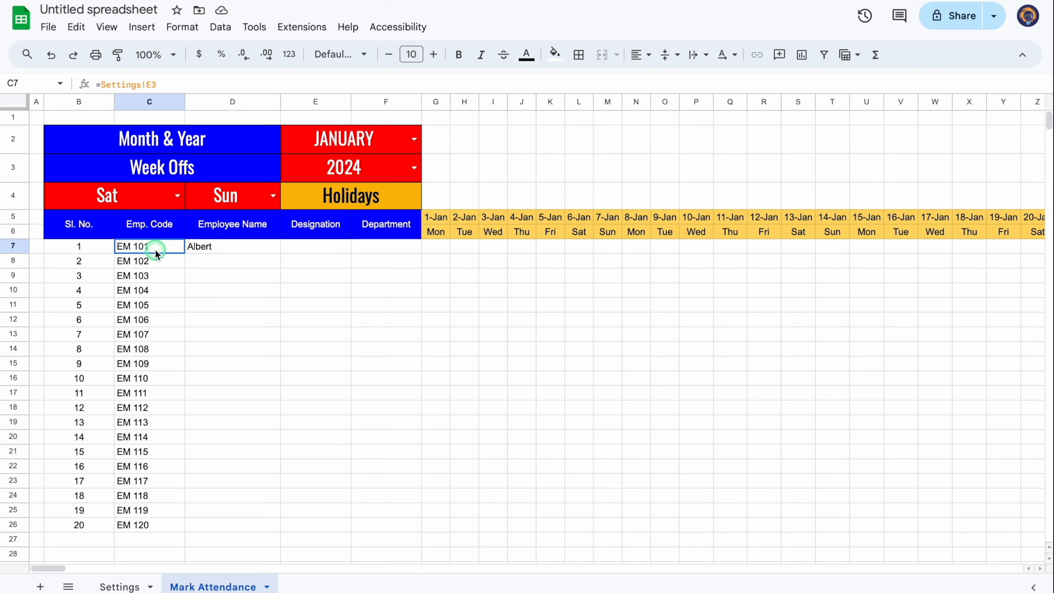
key(Delete)
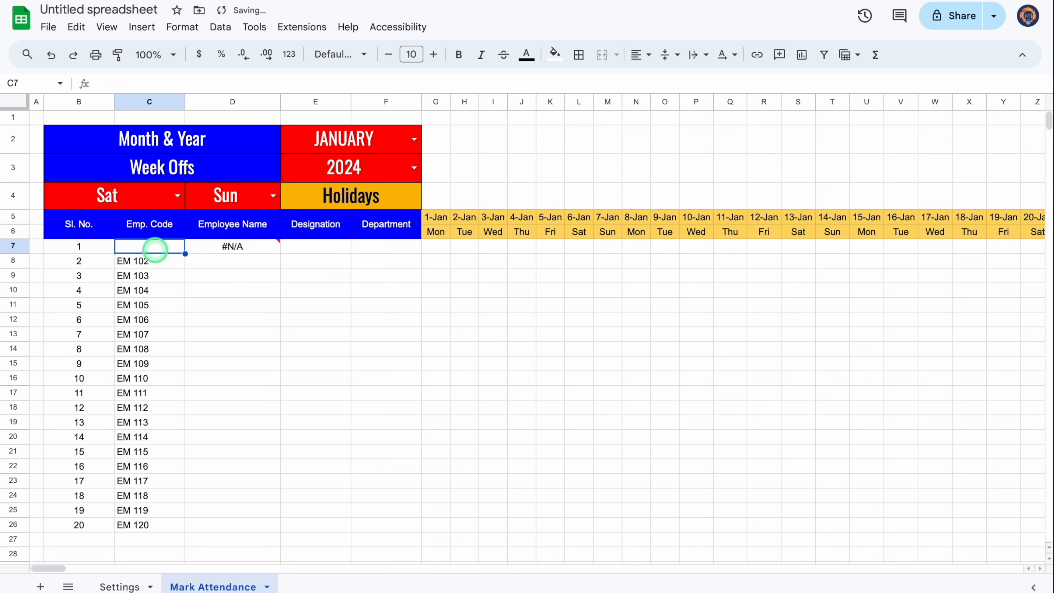
click(248, 252)
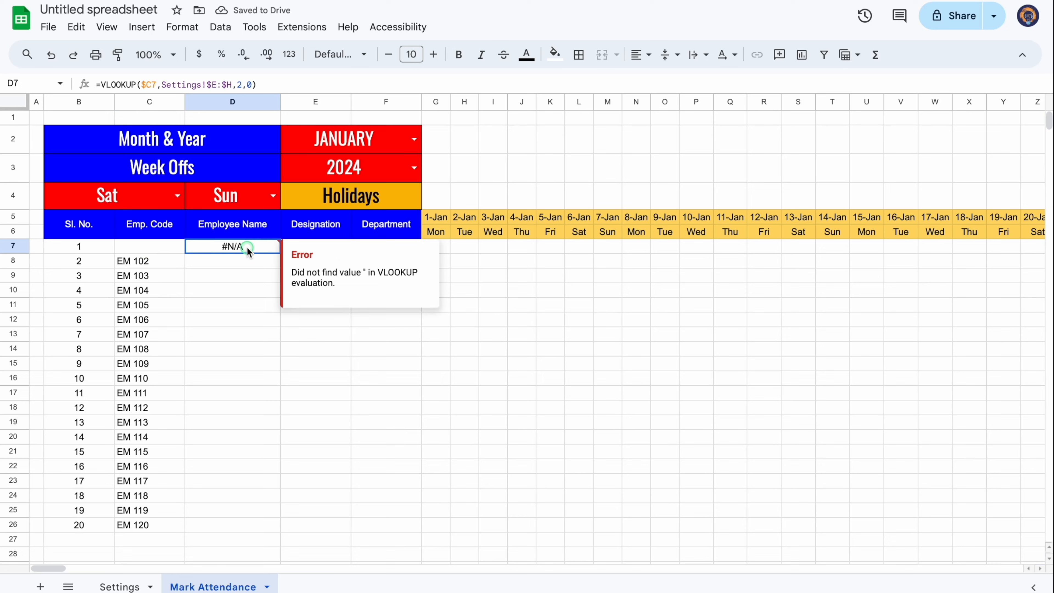
click(105, 83)
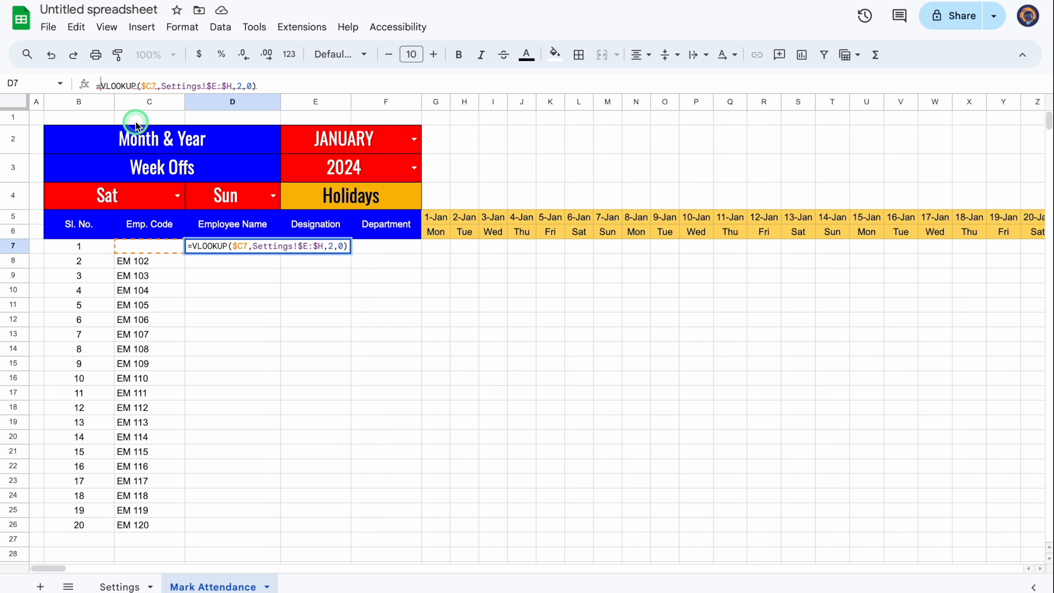
text(iferror()
click(300, 84)
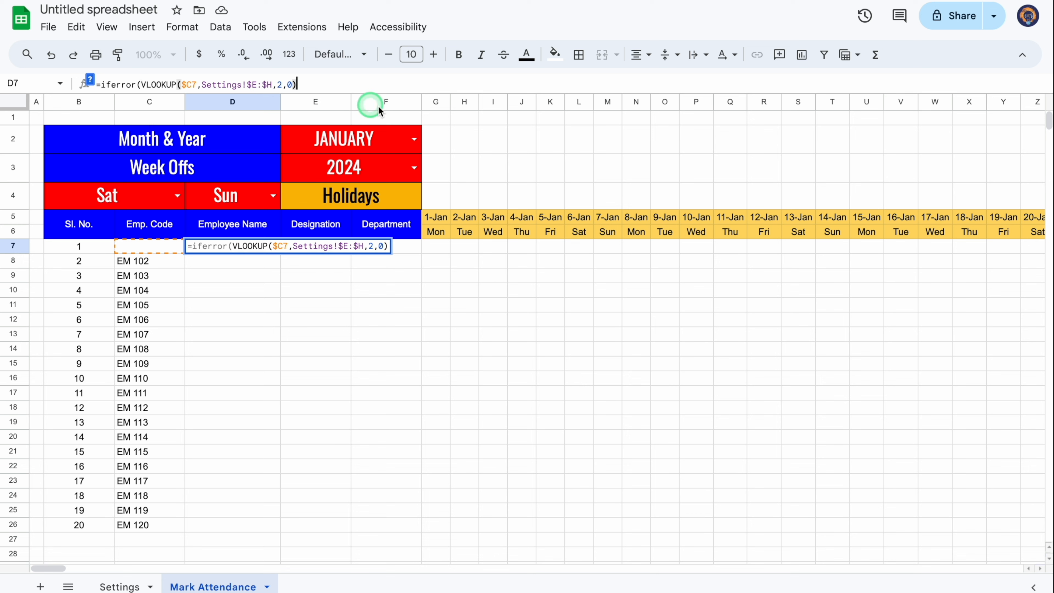
text(,"")
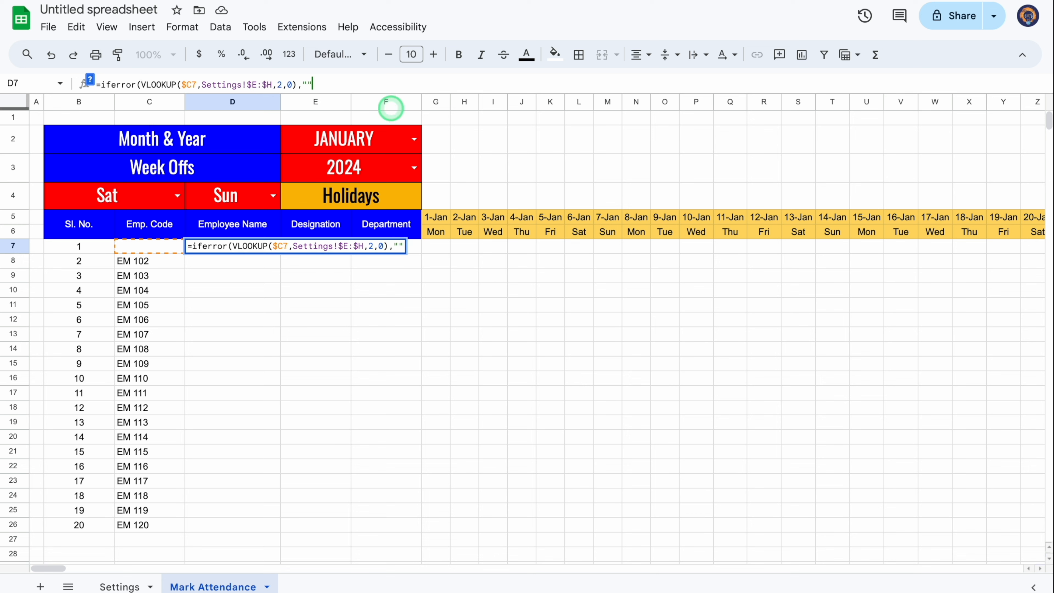
text())
key(Return)
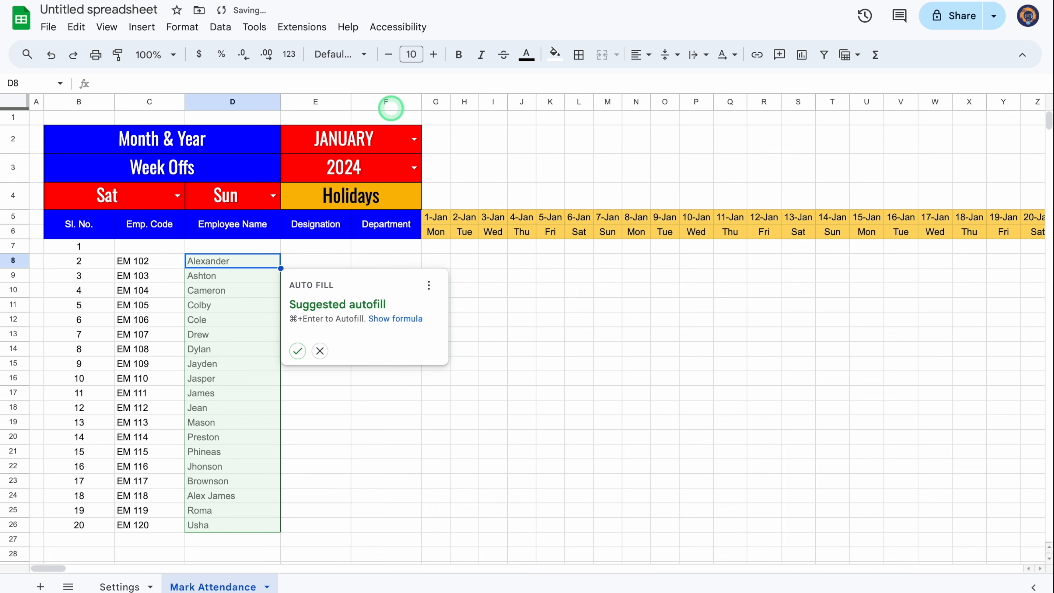
- Accept the suggested autofill of Employee Name in D8:D26 and refill the Emp. Code in C7 from C8
click(296, 350)
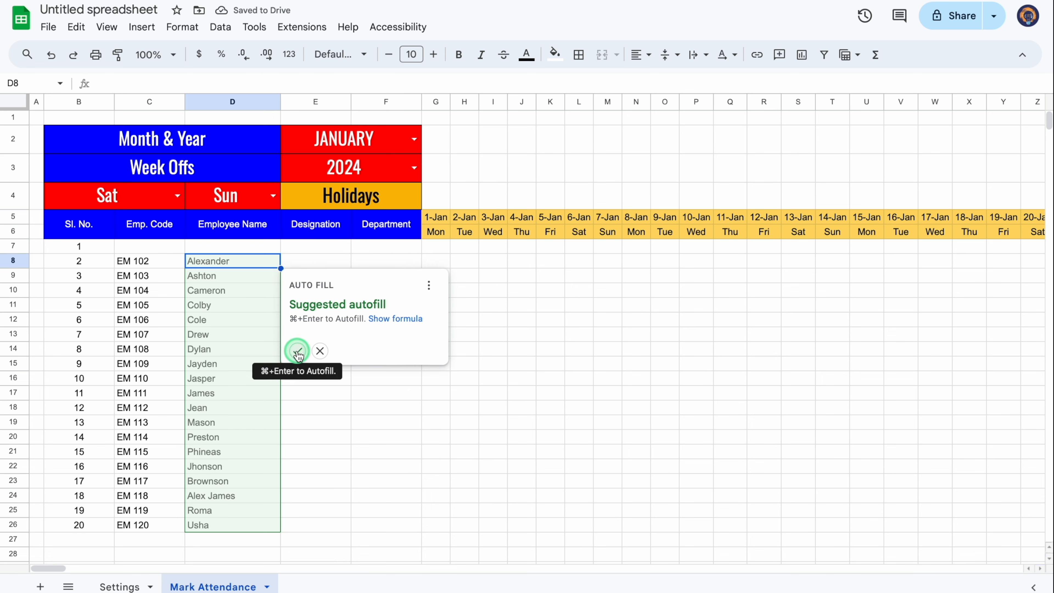
click(182, 268)
drag(185, 269, 183, 247)
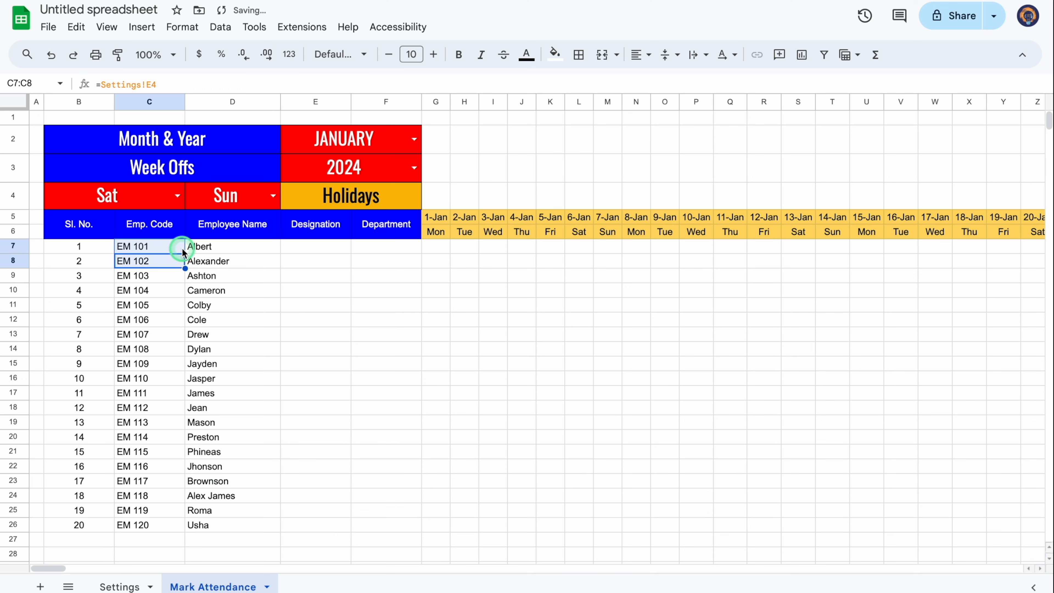
- Copy the D7 formula across to E7:F7 and change the Designation lookup in E7 to column index 3
click(239, 249)
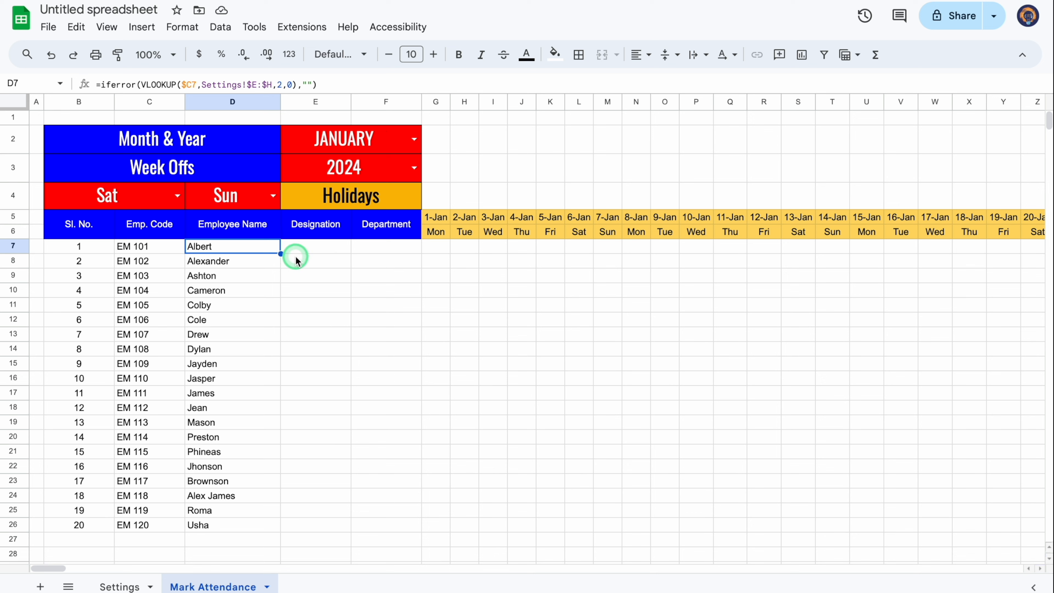
drag(281, 254, 379, 249)
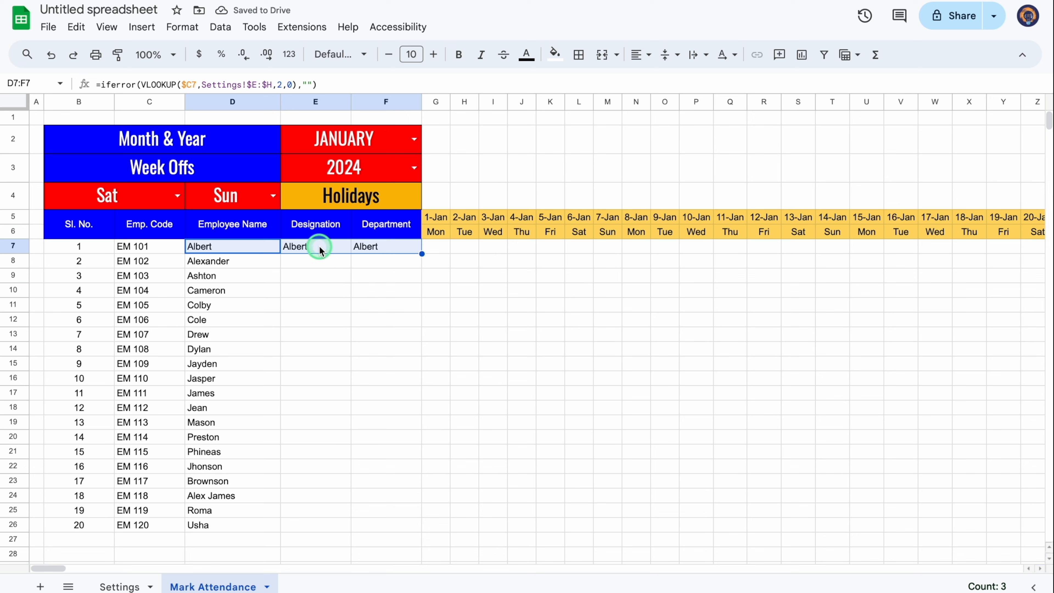
click(320, 249)
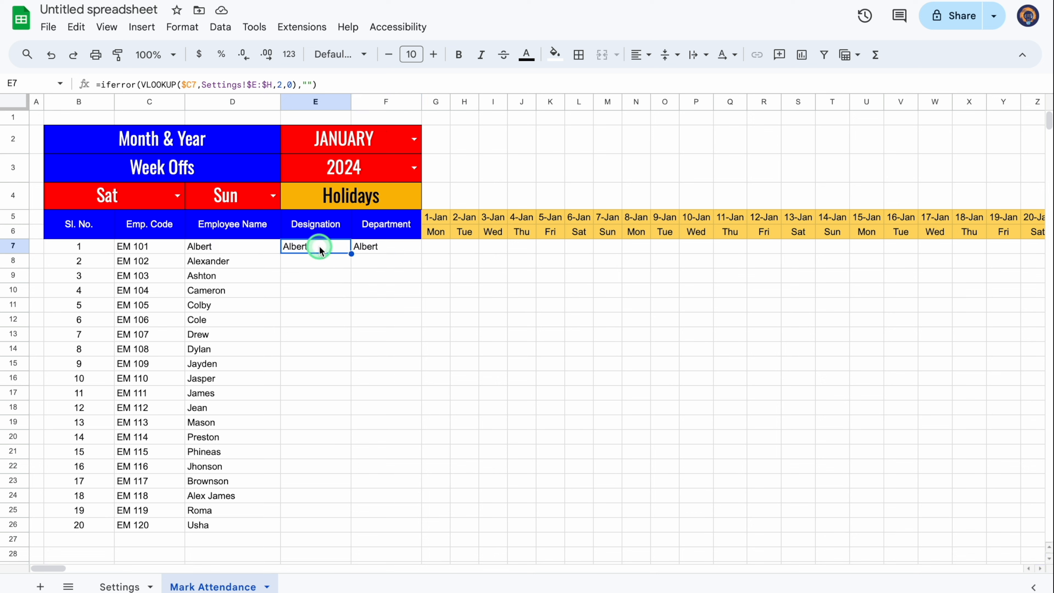
click(282, 85)
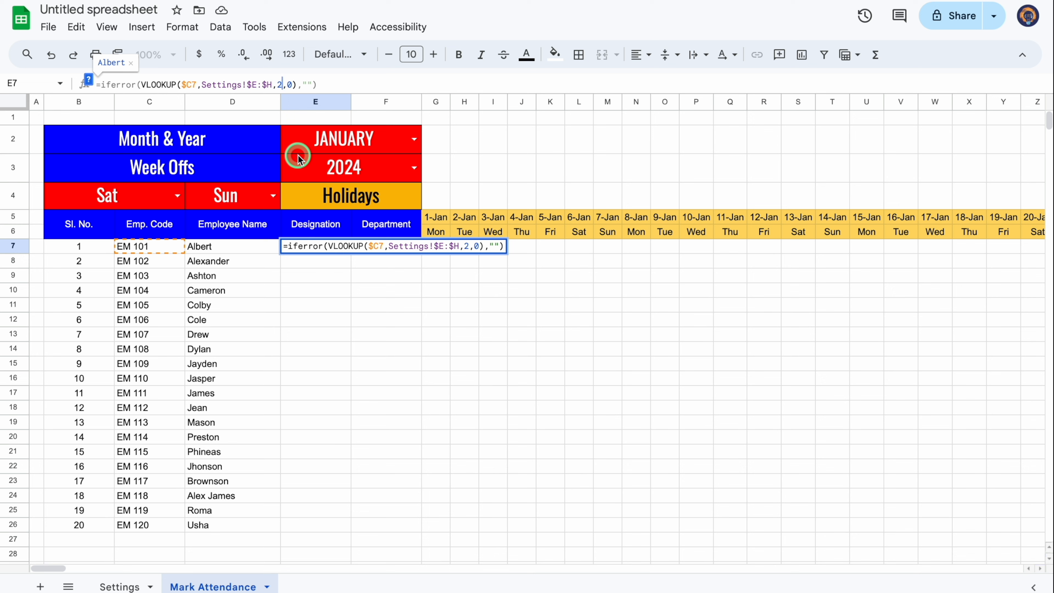
key(BackSpace)
text(3)
key(Return)
- Change the Department lookup in F7 to column index 4 and fill E7:F7 down to row 26
click(387, 249)
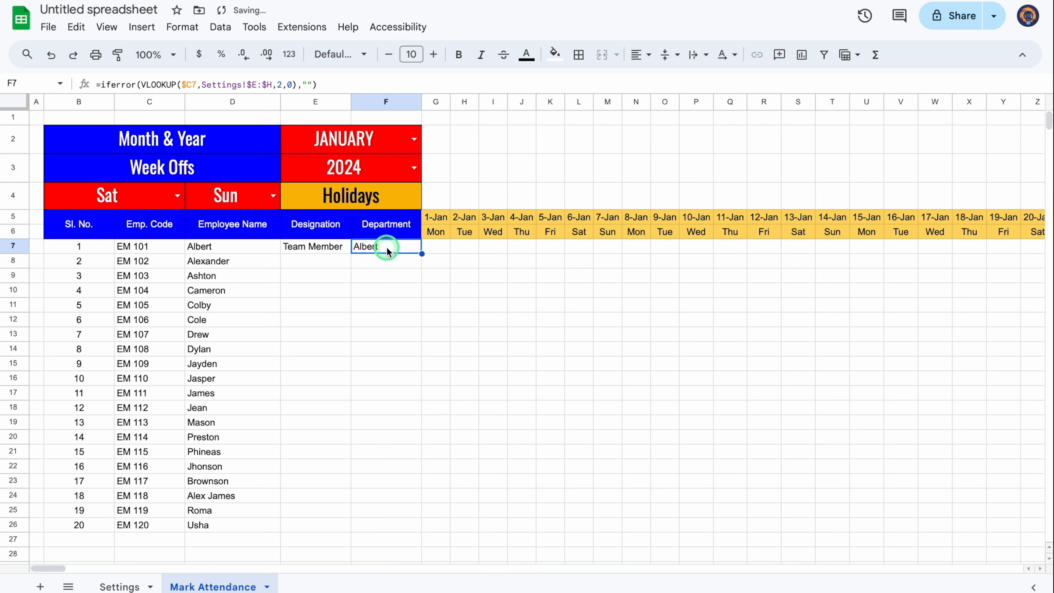
click(283, 85)
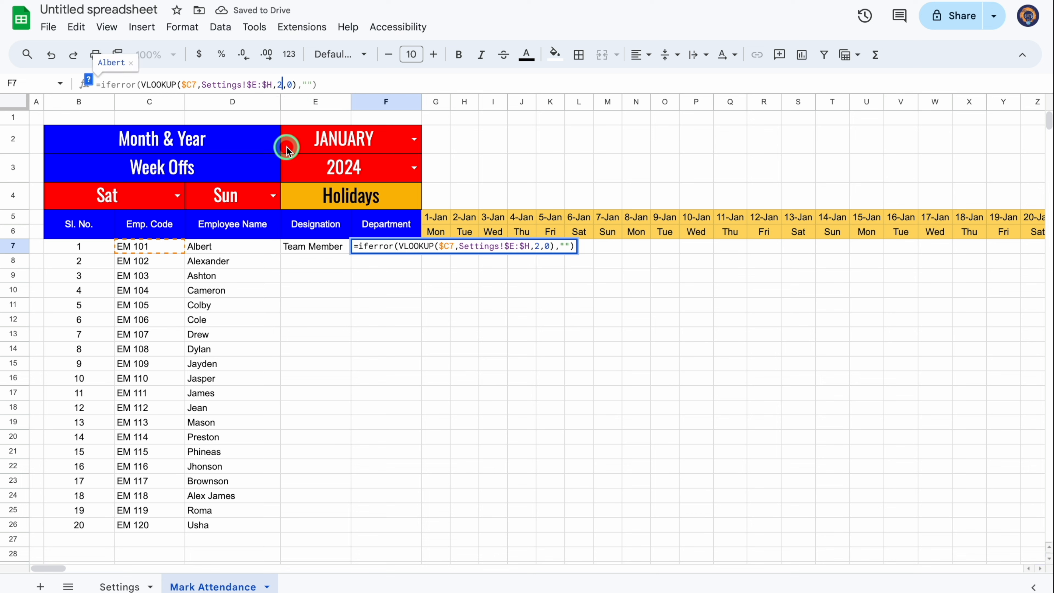
key(BackSpace)
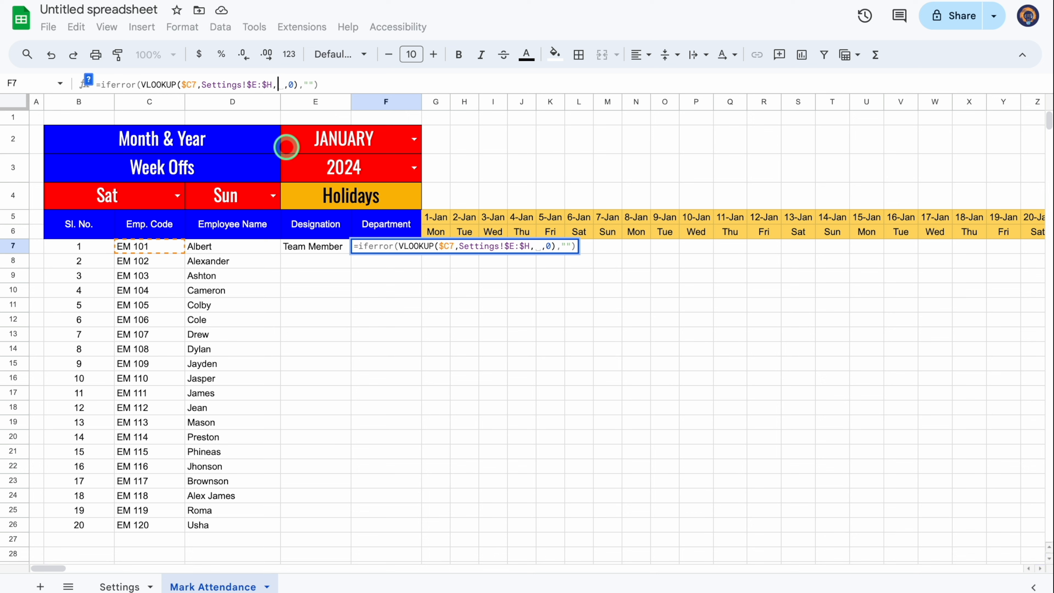
text(4)
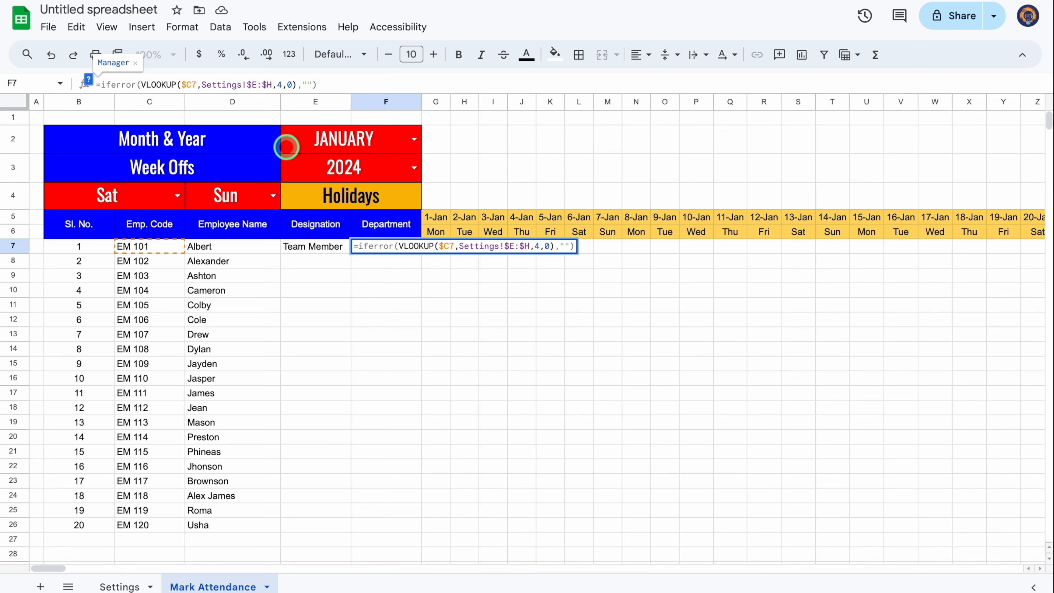
key(Return)
click(339, 248)
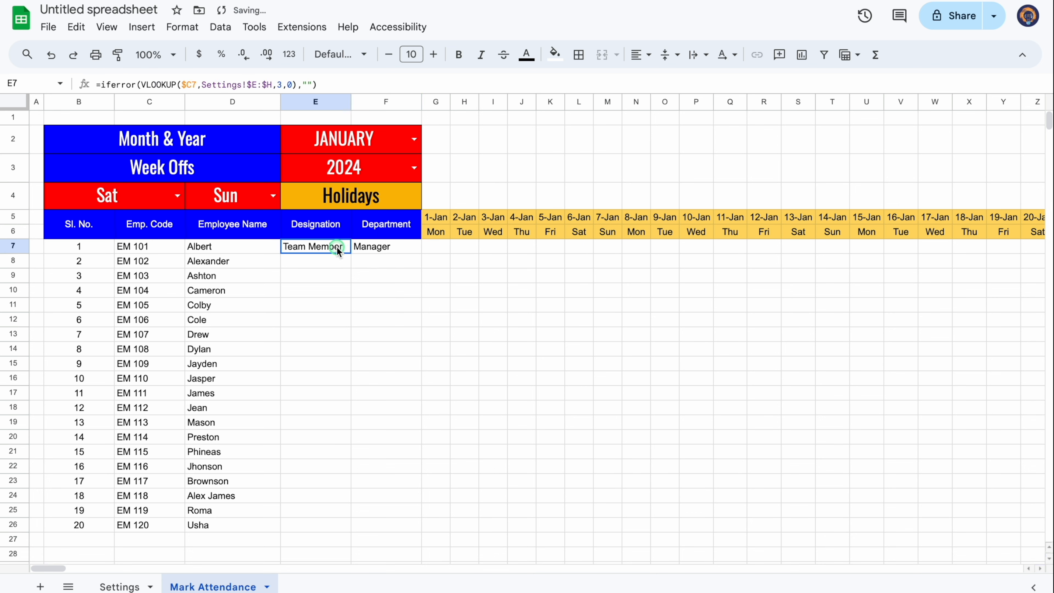
drag(338, 249, 409, 529)
- Apply all borders to the attendance grid B7:AK26 and to the date and weekday headers in rows 5 and 6
drag(79, 246, 898, 531)
click(575, 55)
click(585, 85)
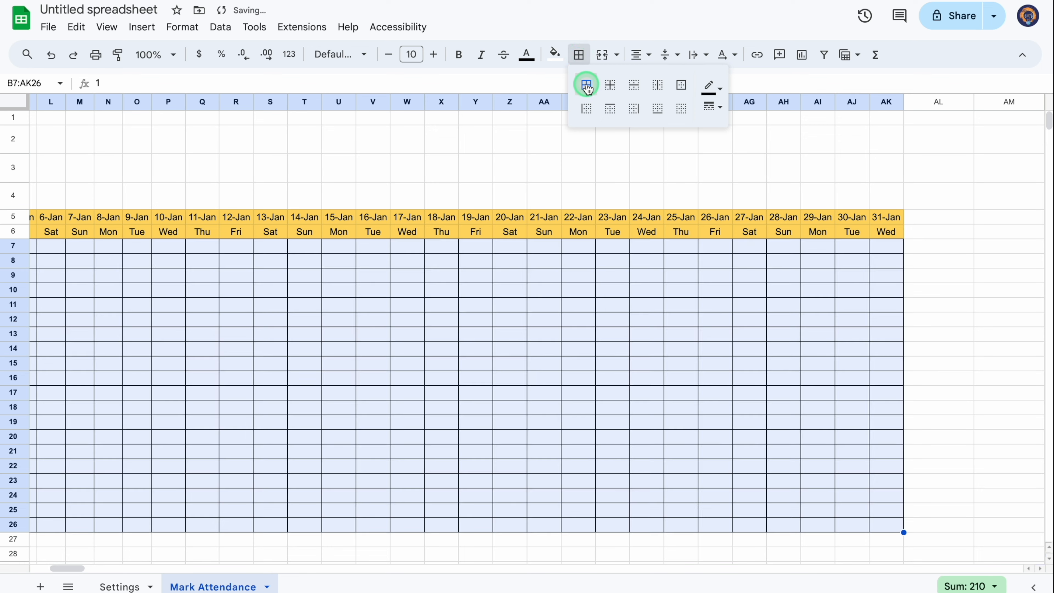
drag(79, 564, 63, 568)
drag(185, 218, 1048, 235)
drag(86, 568, 53, 571)
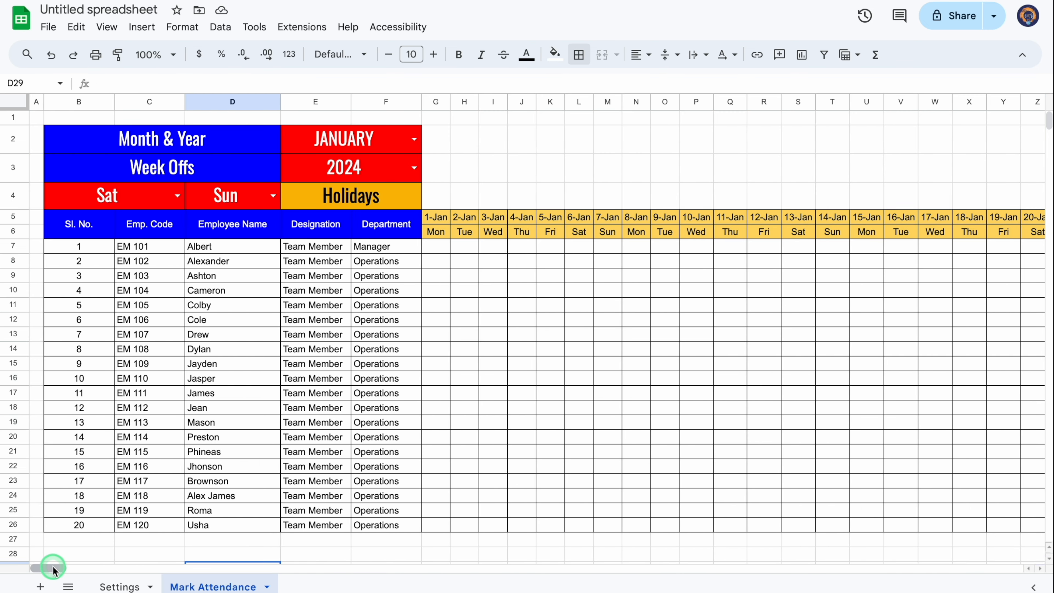
- Increase the height of the Holidays row 4 and begin a VLOOKUP in G4 with the date in G5 as its search key
drag(17, 211, 17, 238)
click(443, 301)
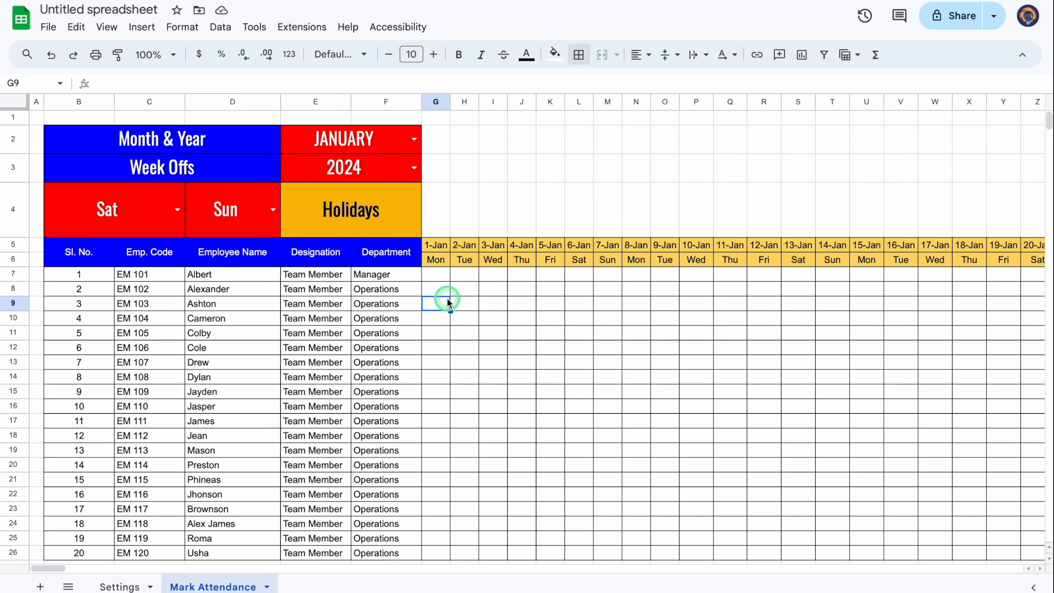
click(439, 211)
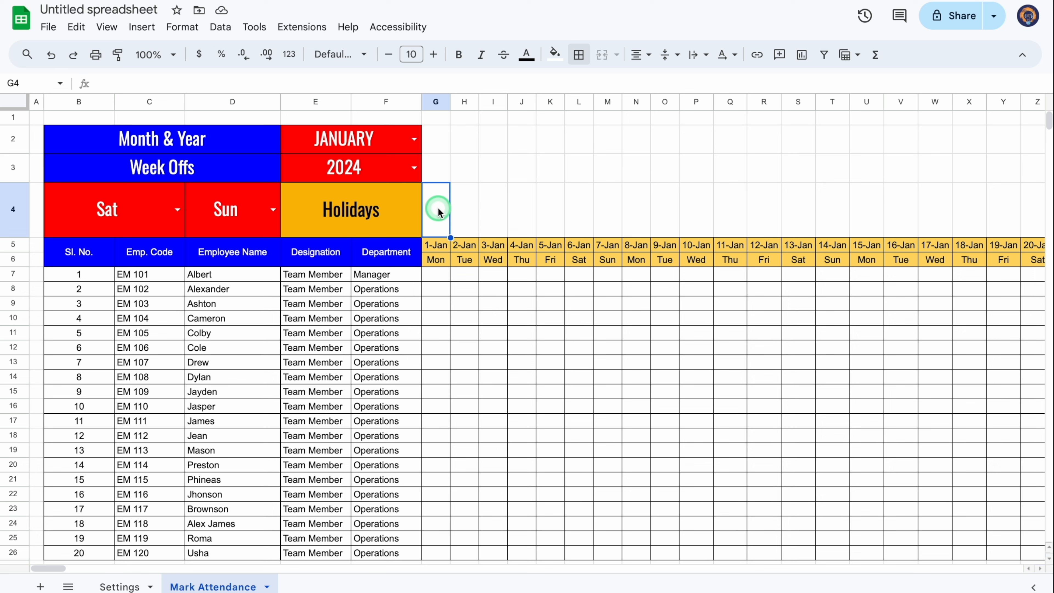
text(=)
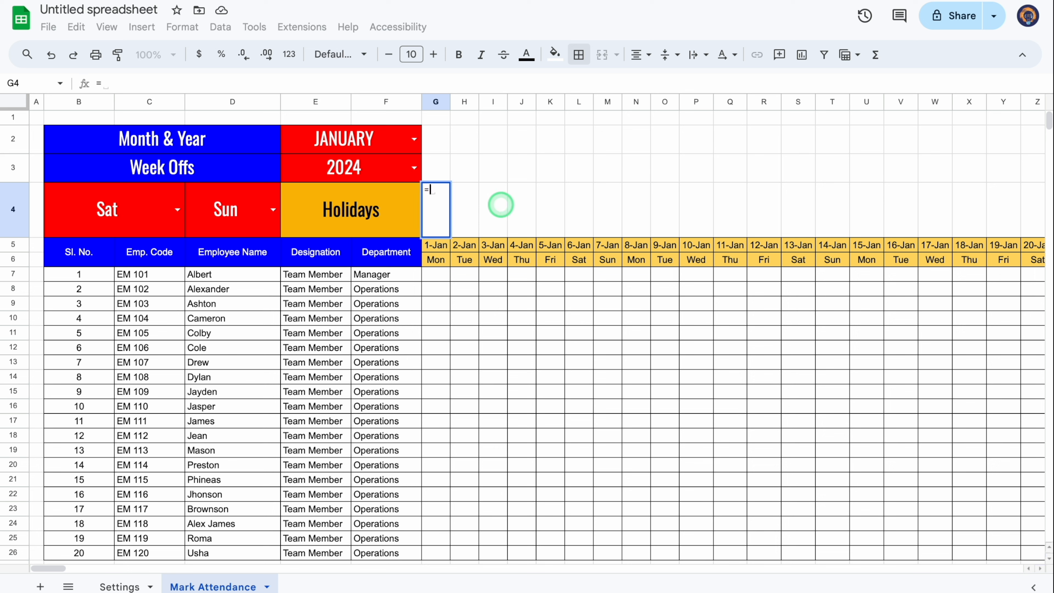
text(vloo)
click(457, 214)
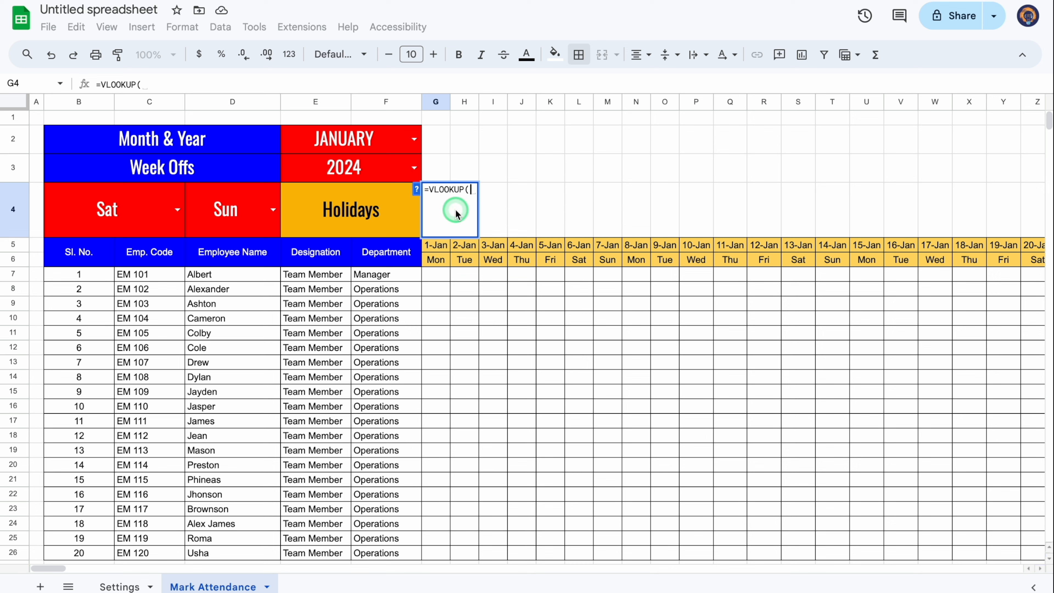
click(435, 245)
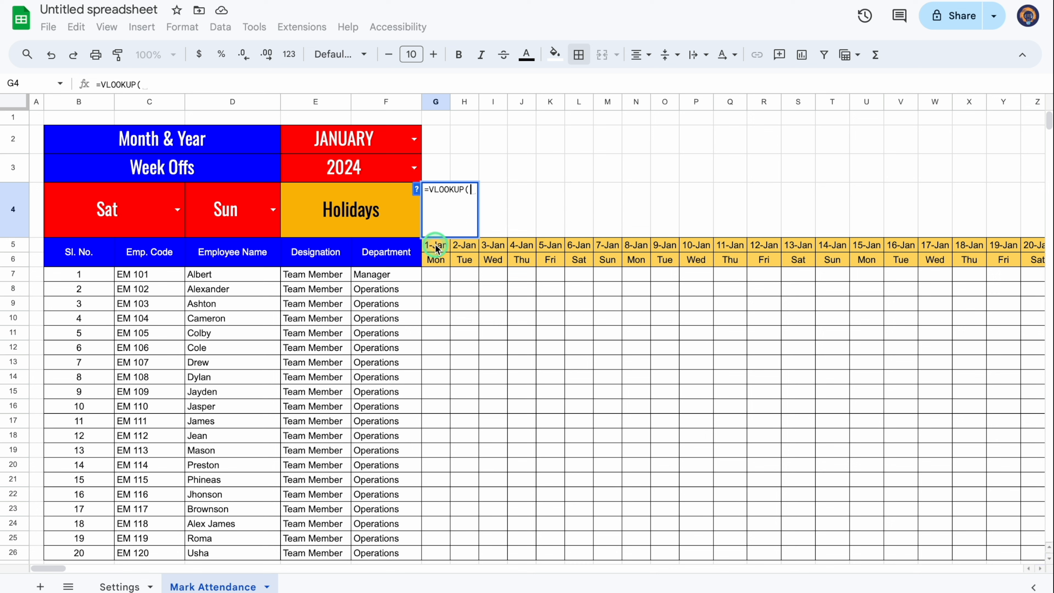
text(,)
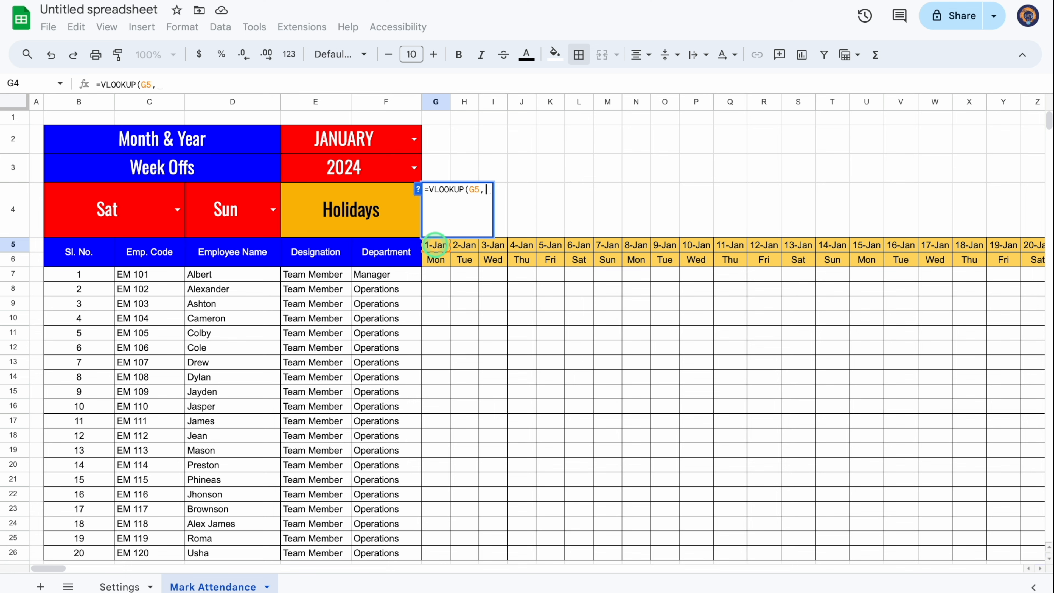
- Complete the VLOOKUP in G4 with the range Settings!$B:$C, column index 2 and exact match 0
click(125, 586)
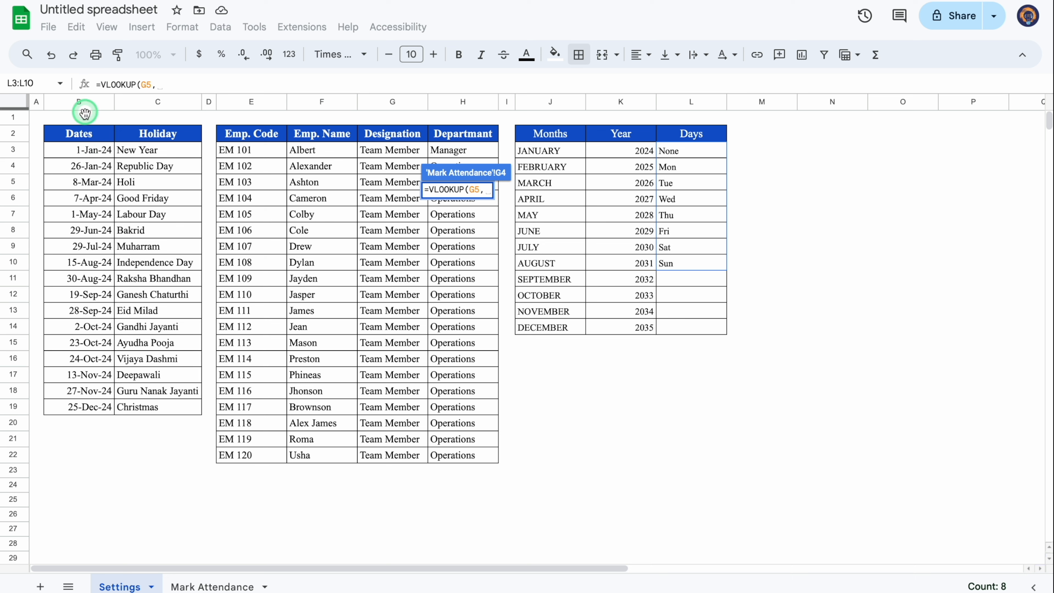
drag(82, 101, 138, 109)
key(F4)
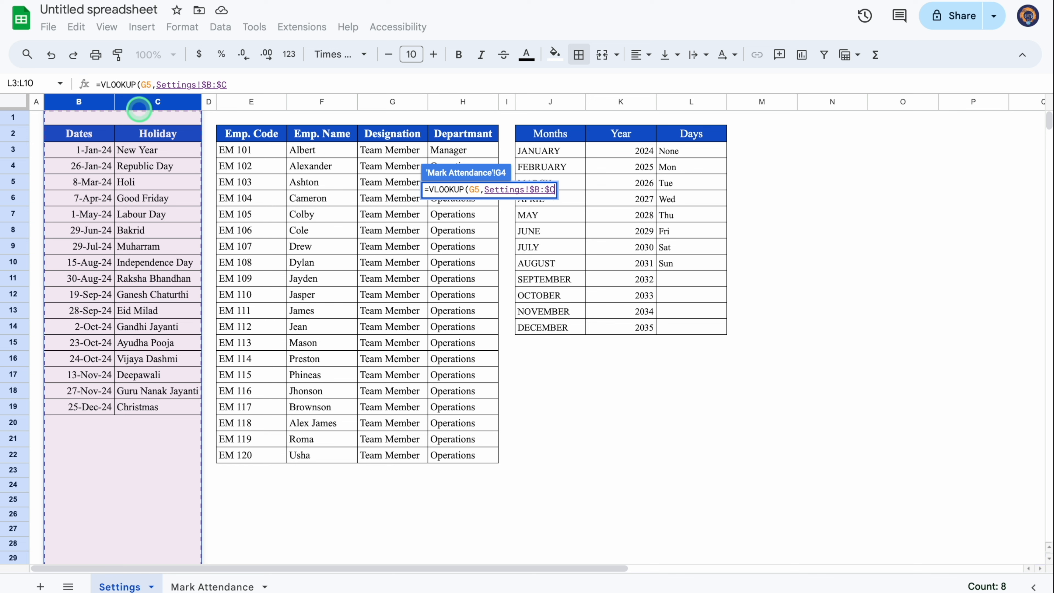
text(,)
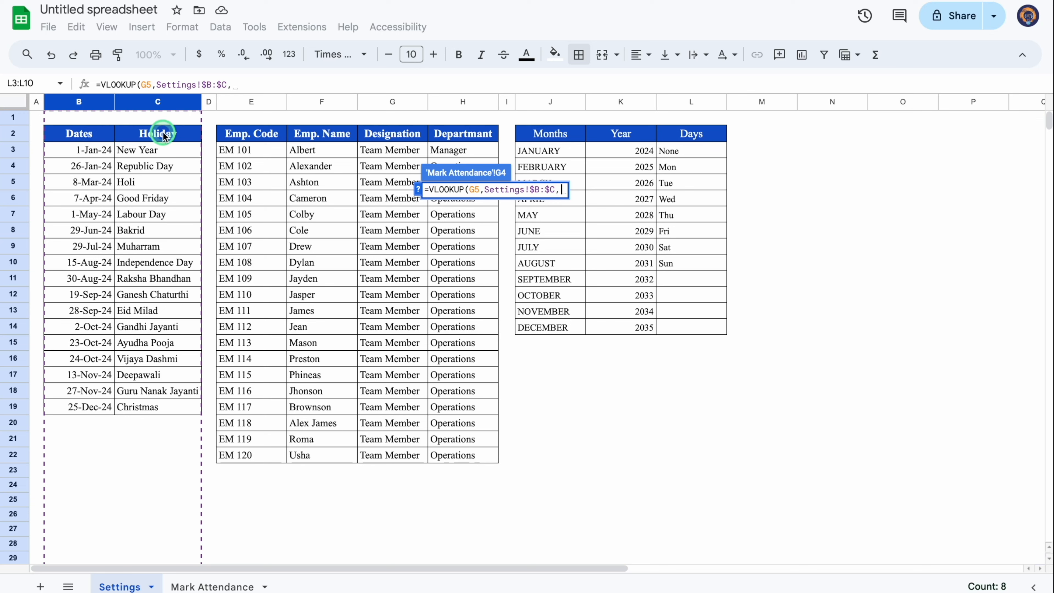
text(2)
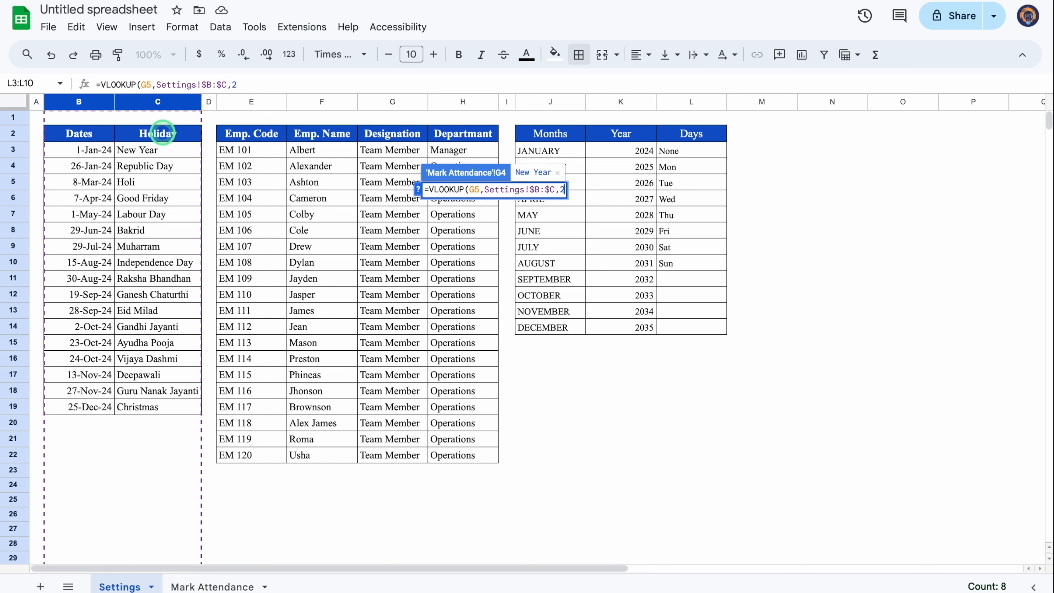
text(,0)
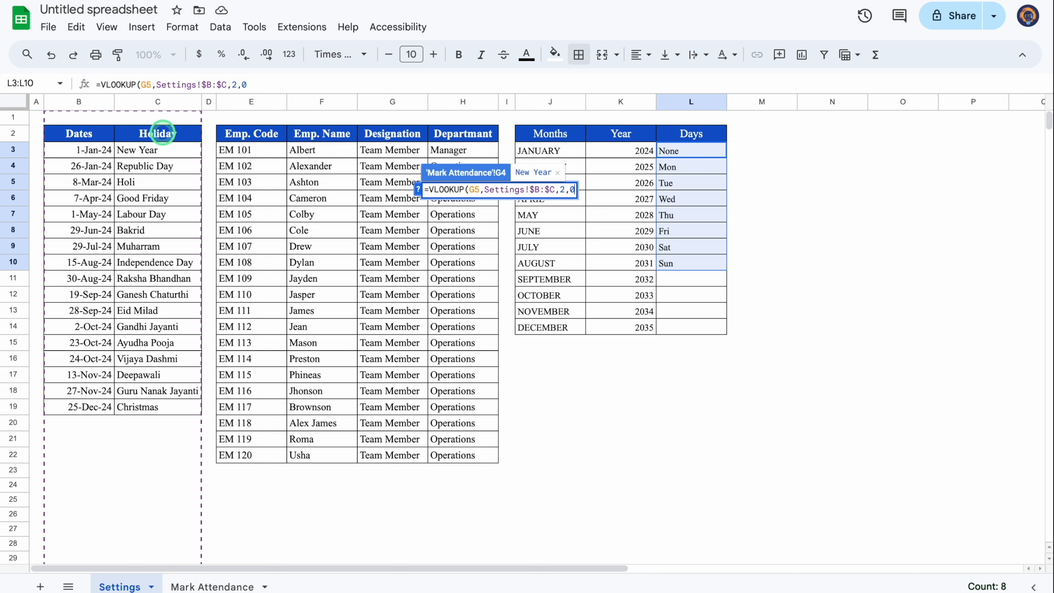
text())
- Wrap the G4 VLOOKUP in IFERROR with an empty string "" as the fallback and enter the formula
click(101, 85)
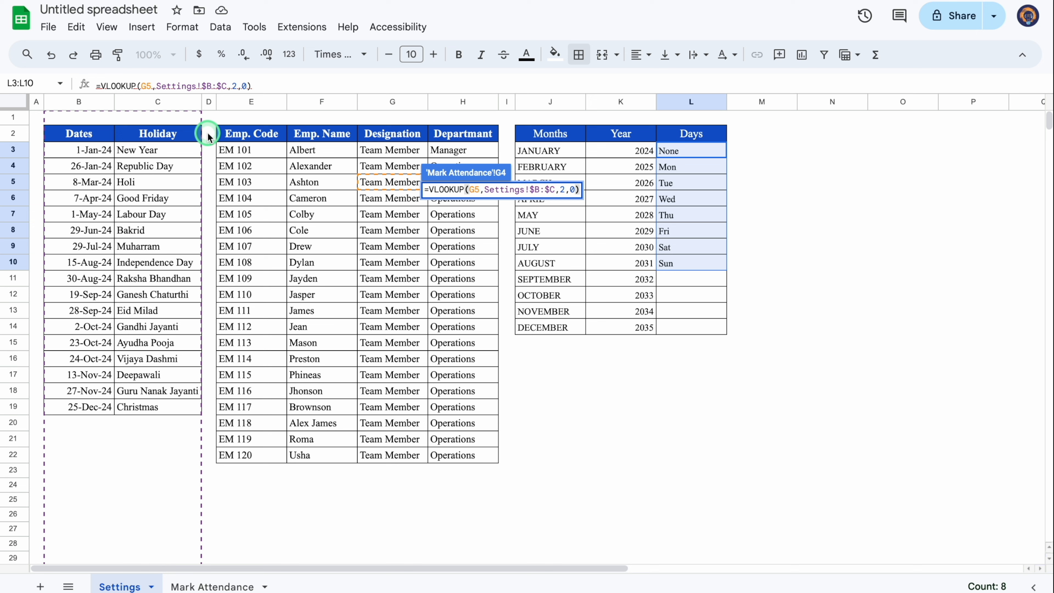
text(iferror)
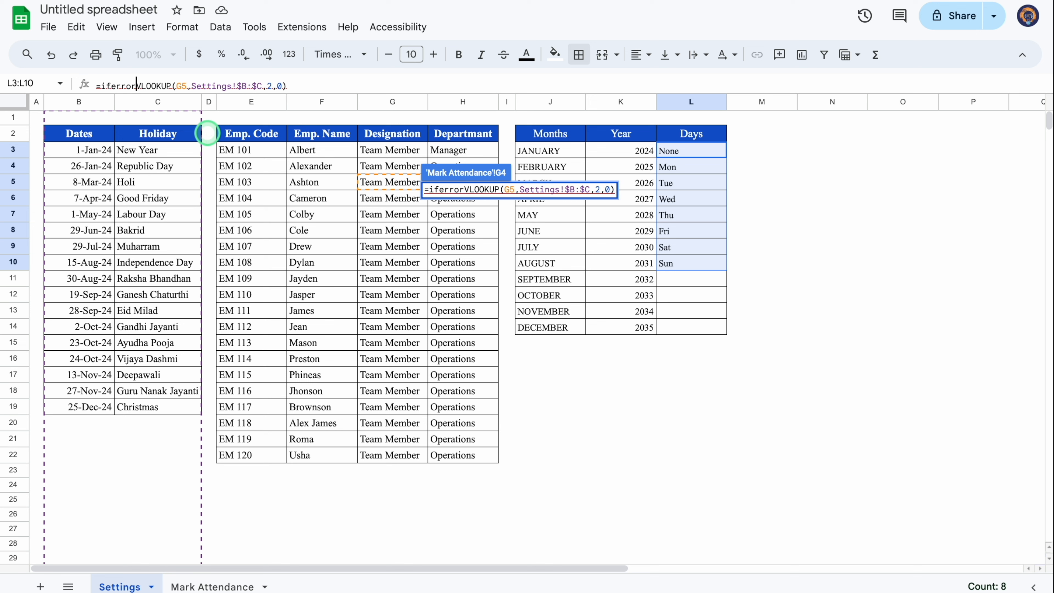
text(()
click(309, 84)
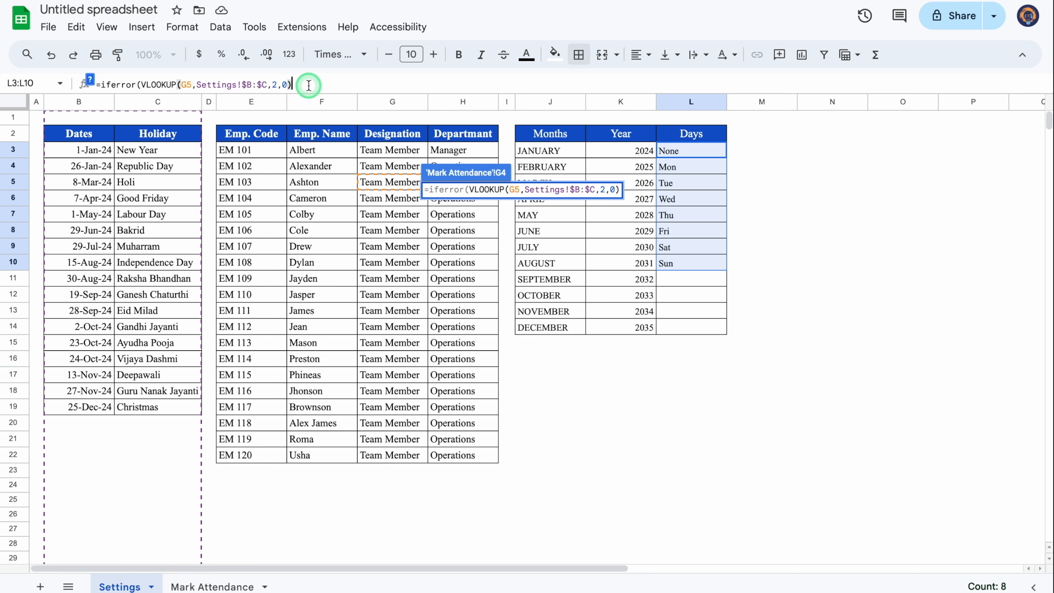
text(,)
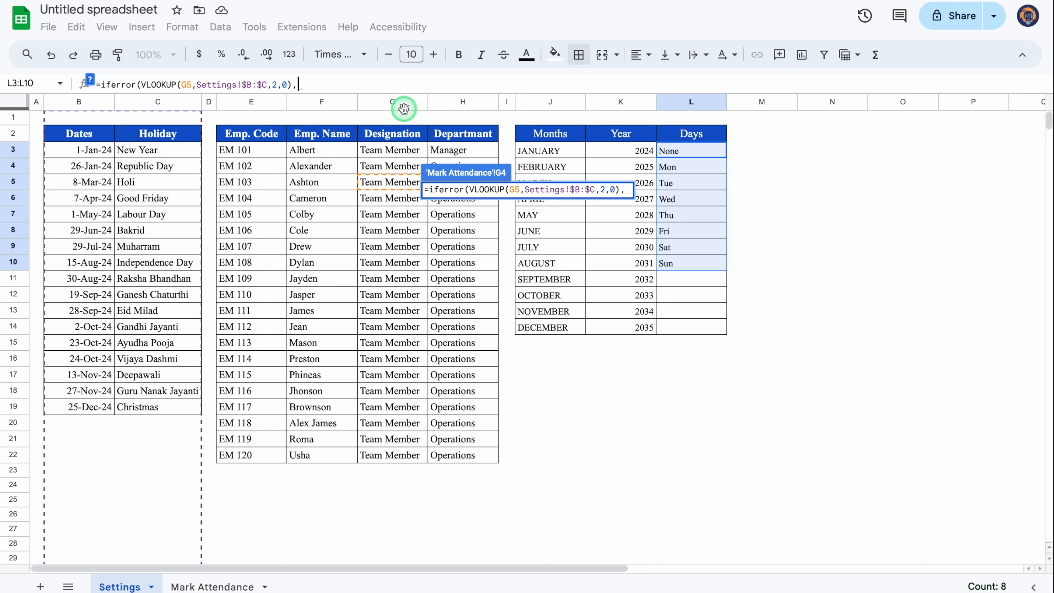
text(""))
key(Return)
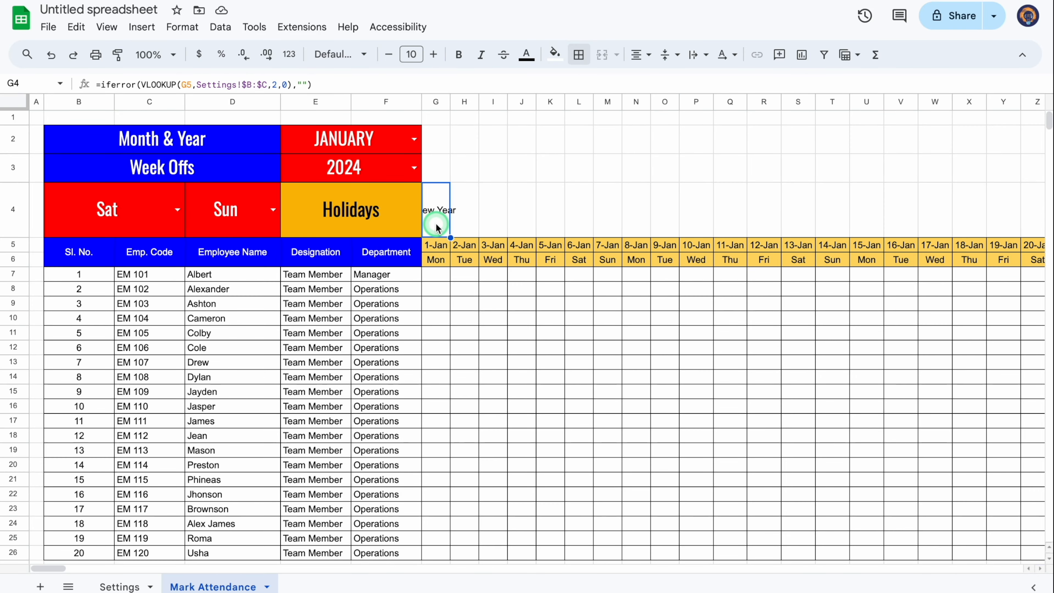
- Rotate the holiday name in G4 upward and set its text to wrap
click(736, 58)
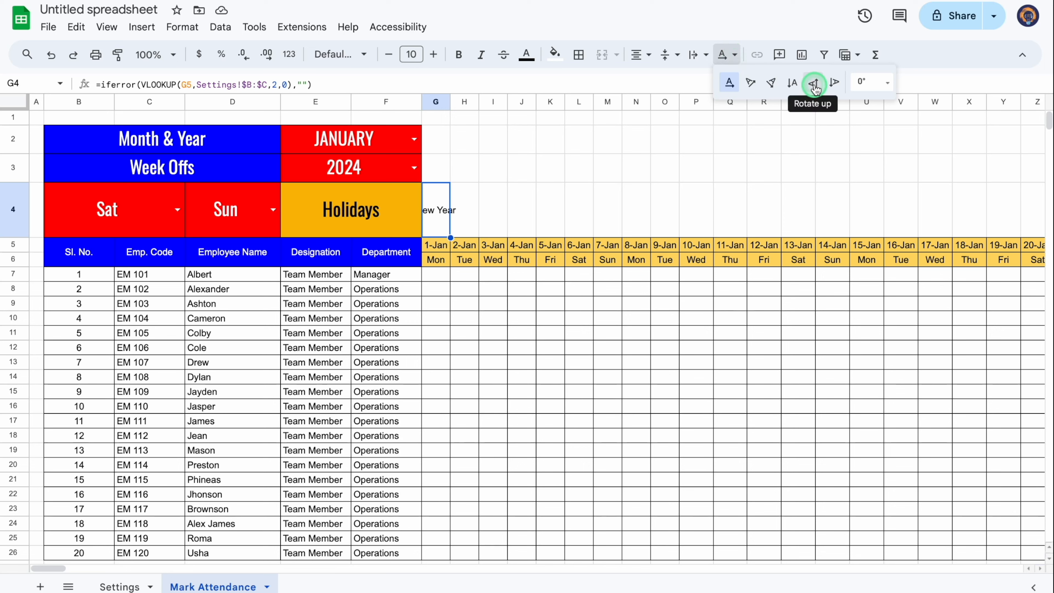
click(814, 85)
click(708, 57)
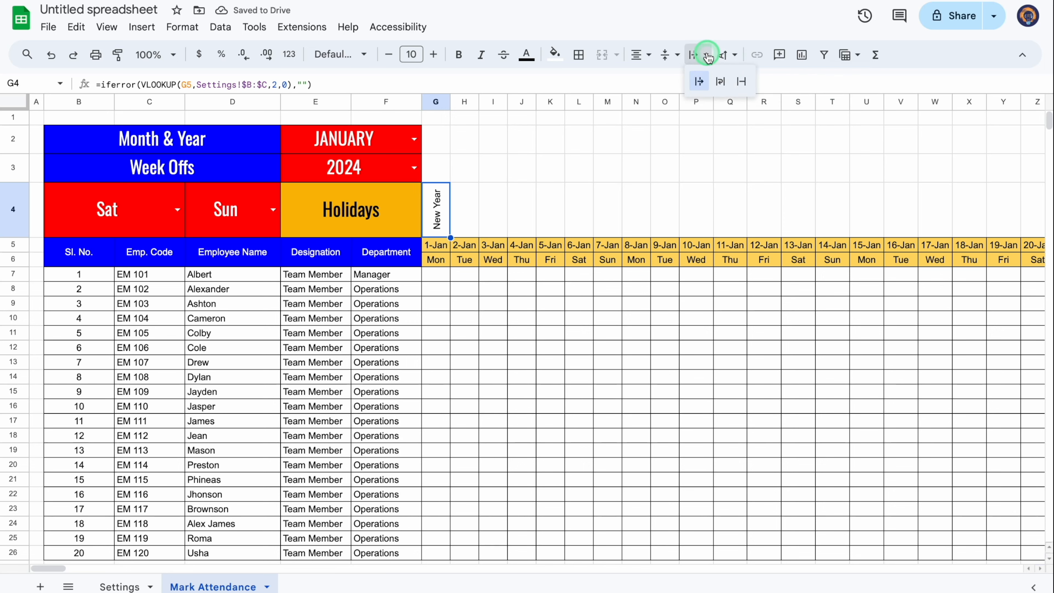
click(721, 81)
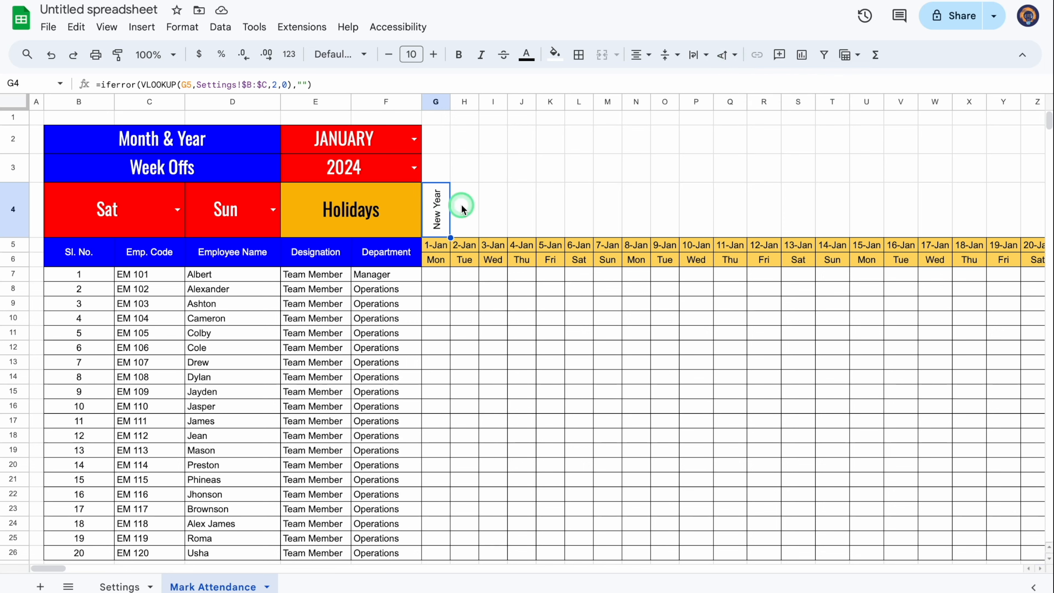
- Add a conditional formatting rule to G4 that fills the cell orange when its value is greater than ""
click(183, 28)
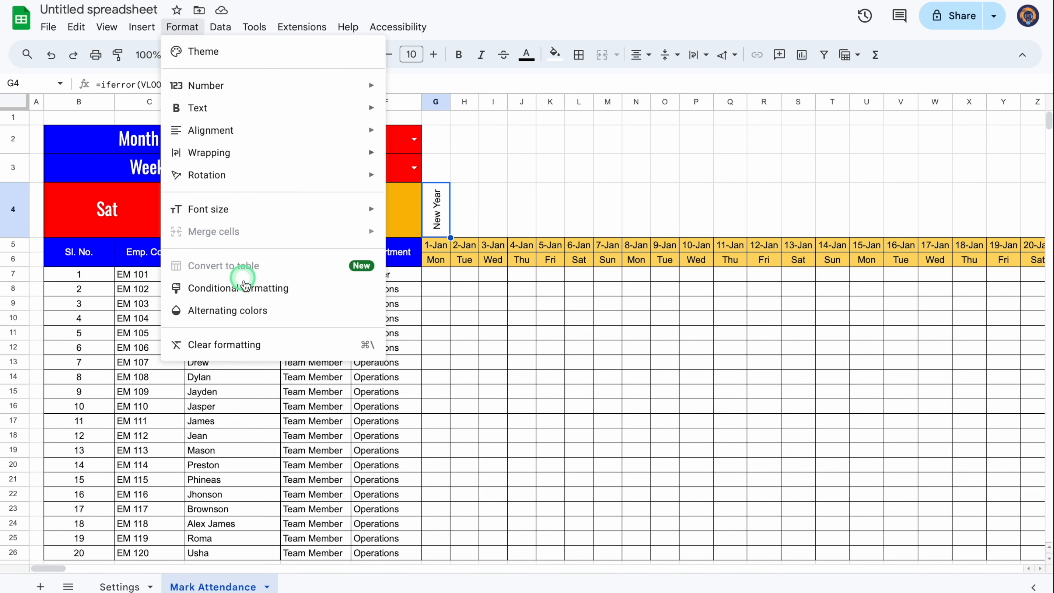
click(251, 289)
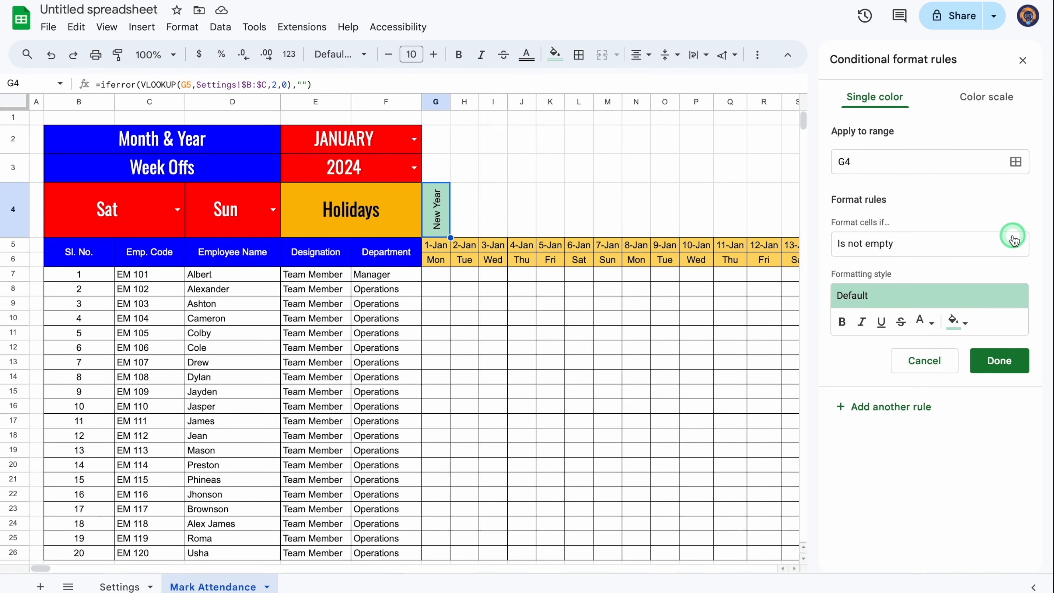
click(1019, 244)
drag(965, 279, 937, 376)
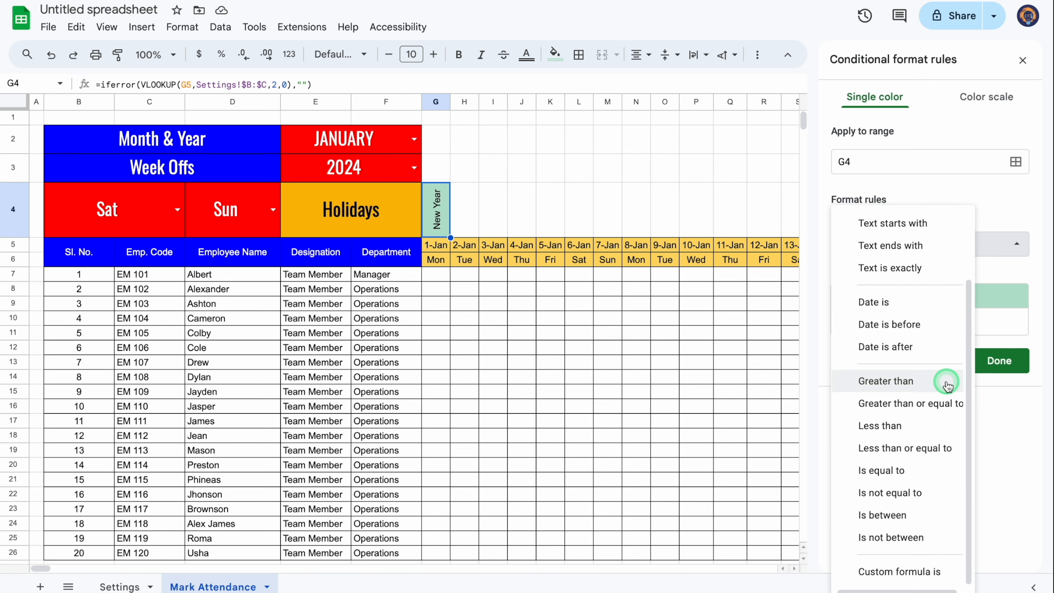
click(933, 379)
click(897, 276)
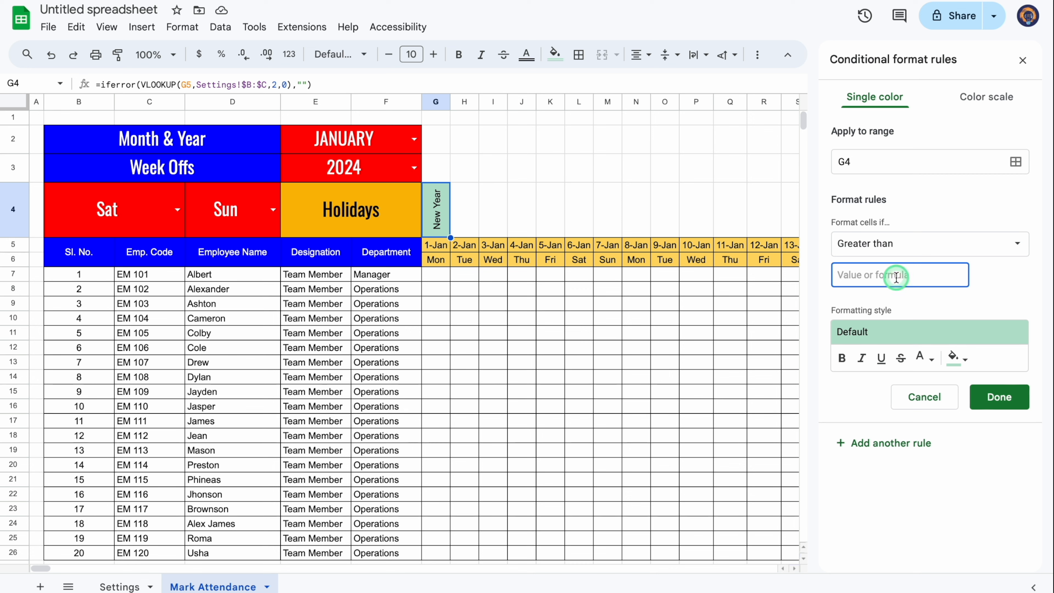
text("")
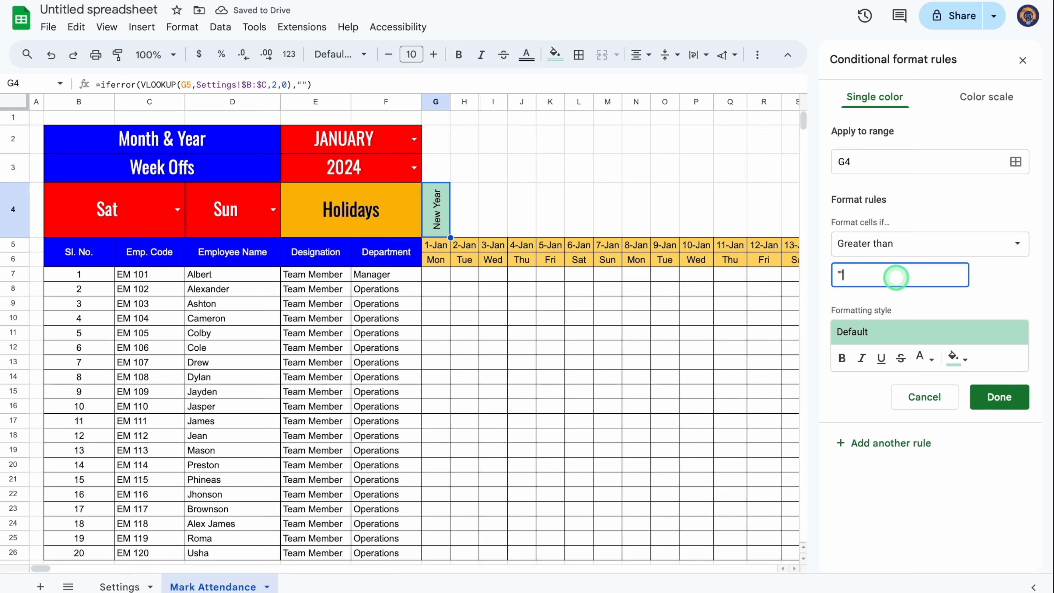
click(966, 359)
click(879, 288)
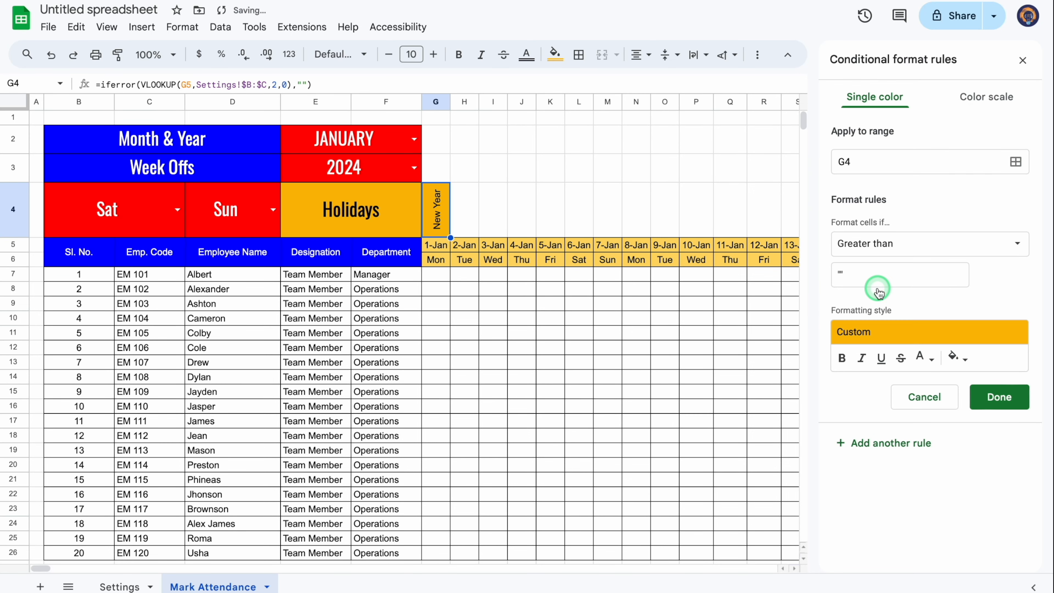
click(999, 397)
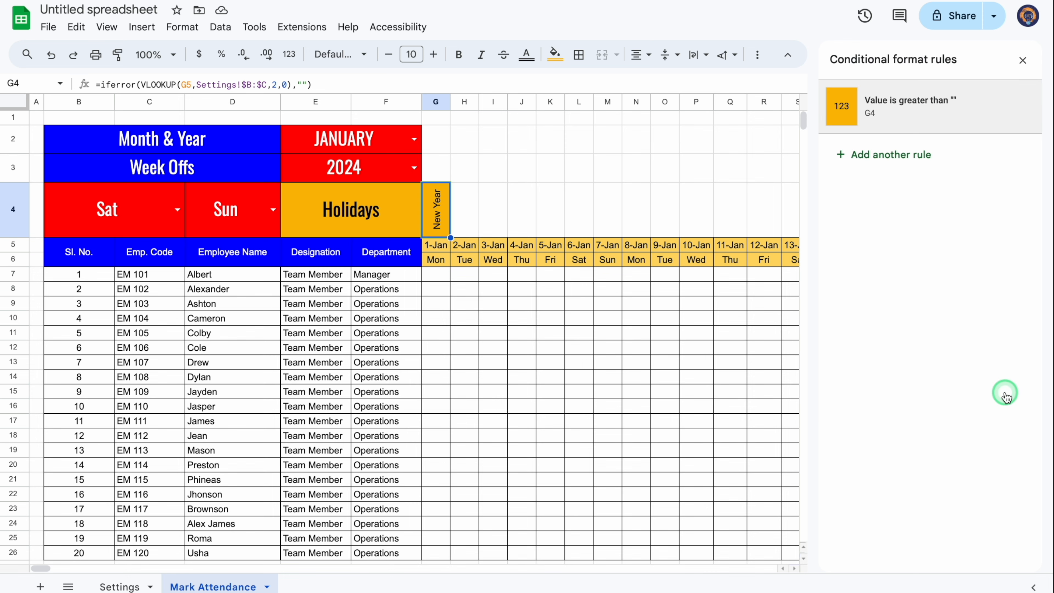
click(1024, 62)
- Fill the G4 holiday formula and its formatting across the Holidays row to AK4
drag(451, 238, 959, 235)
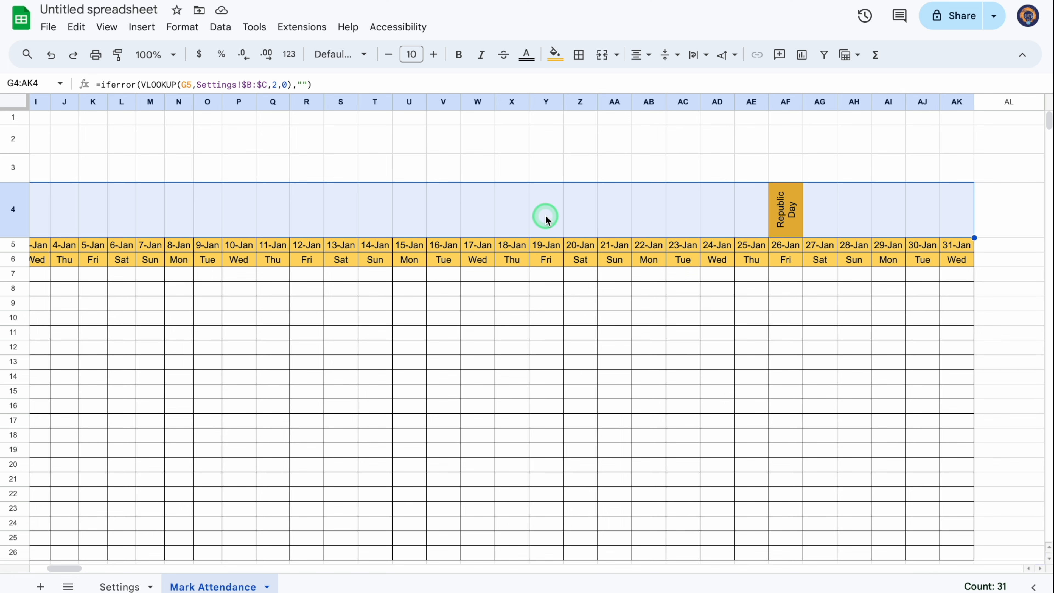
drag(75, 568, 62, 568)
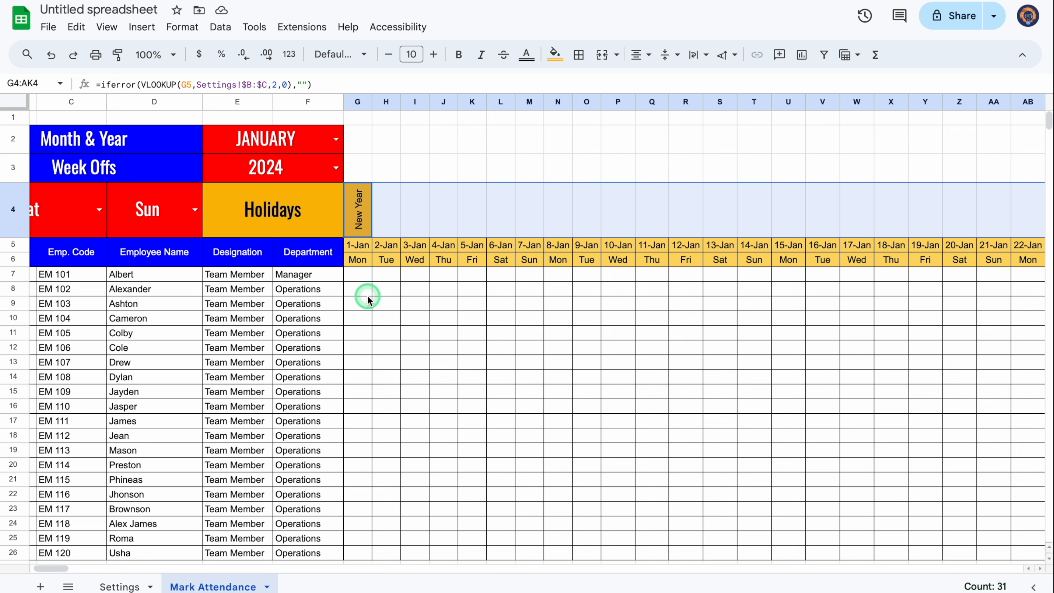
- Start a new conditional formatting rule for G6:AK26 with the condition Custom formula is
click(356, 261)
drag(356, 261, 1053, 562)
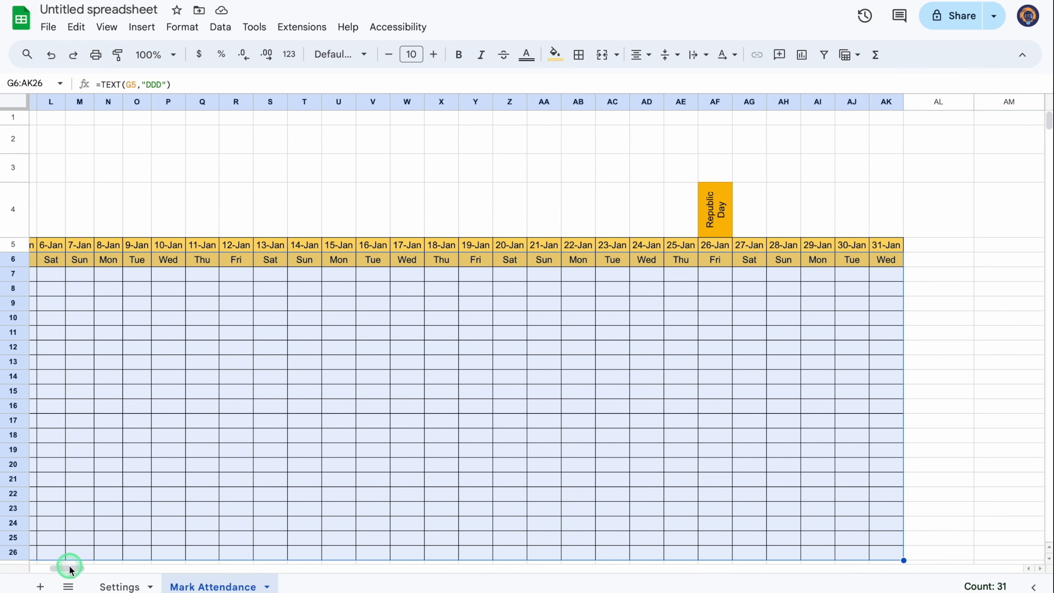
drag(69, 570, 52, 568)
click(183, 28)
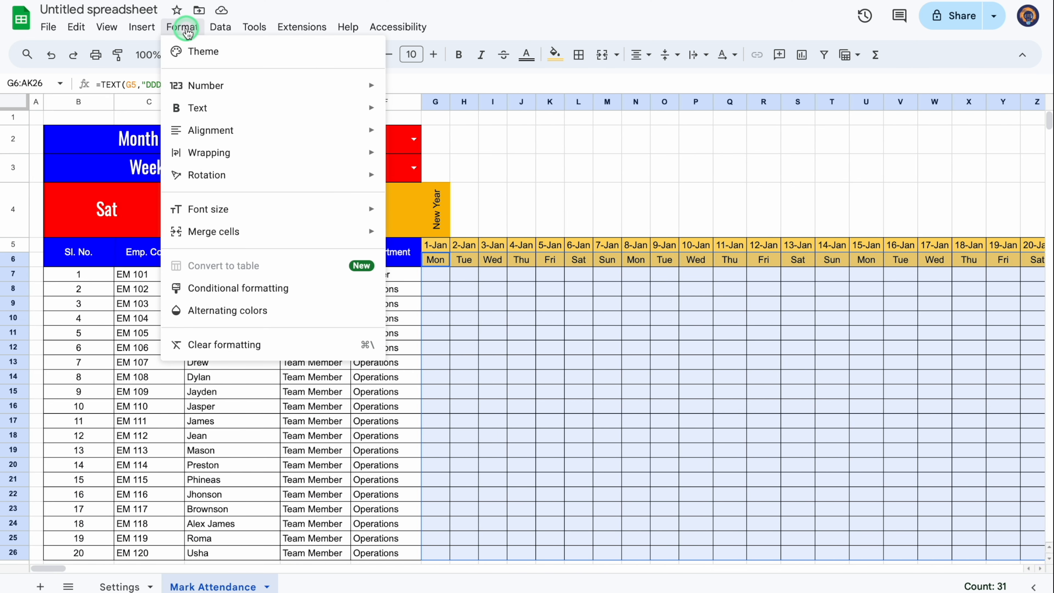
click(251, 288)
click(917, 156)
click(1001, 231)
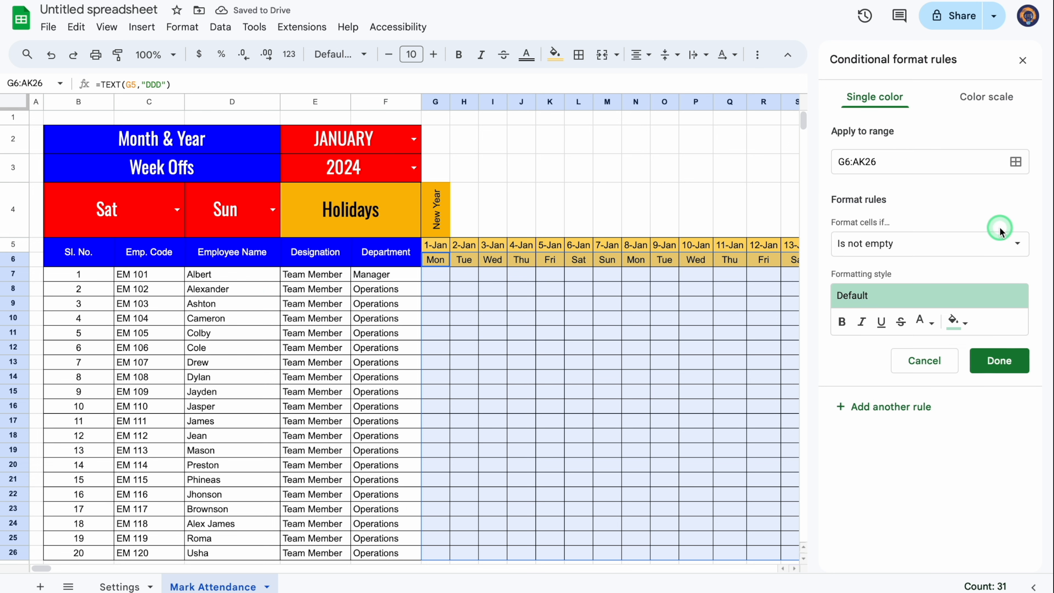
click(1017, 244)
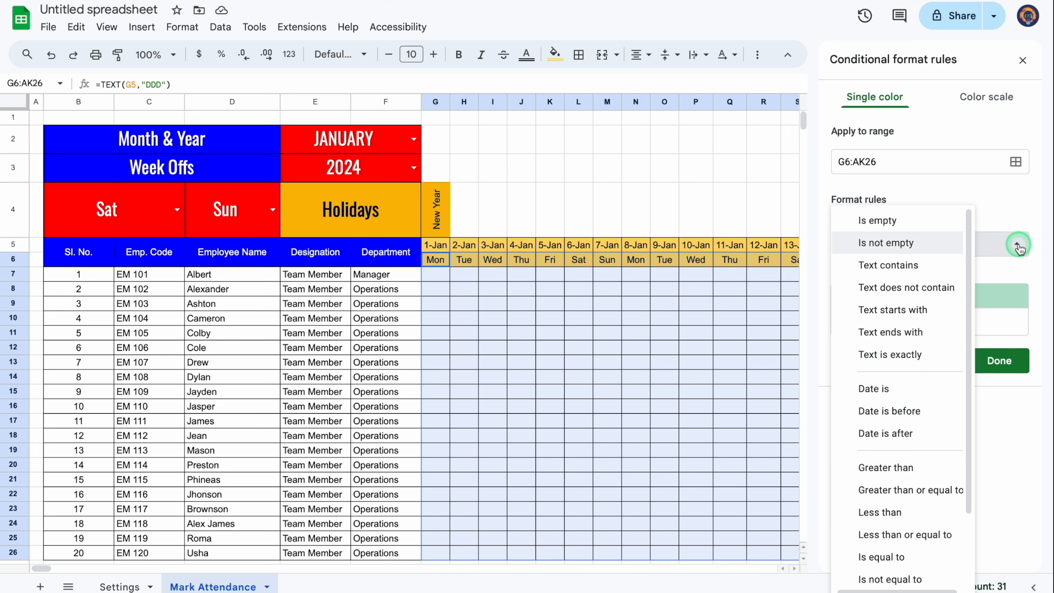
drag(971, 250, 974, 442)
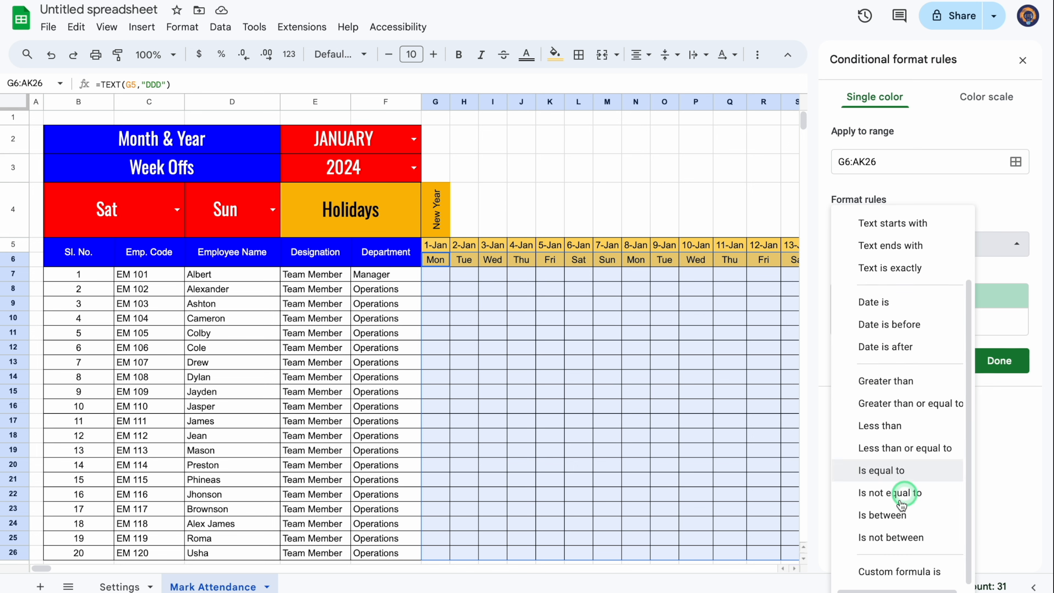
click(895, 572)
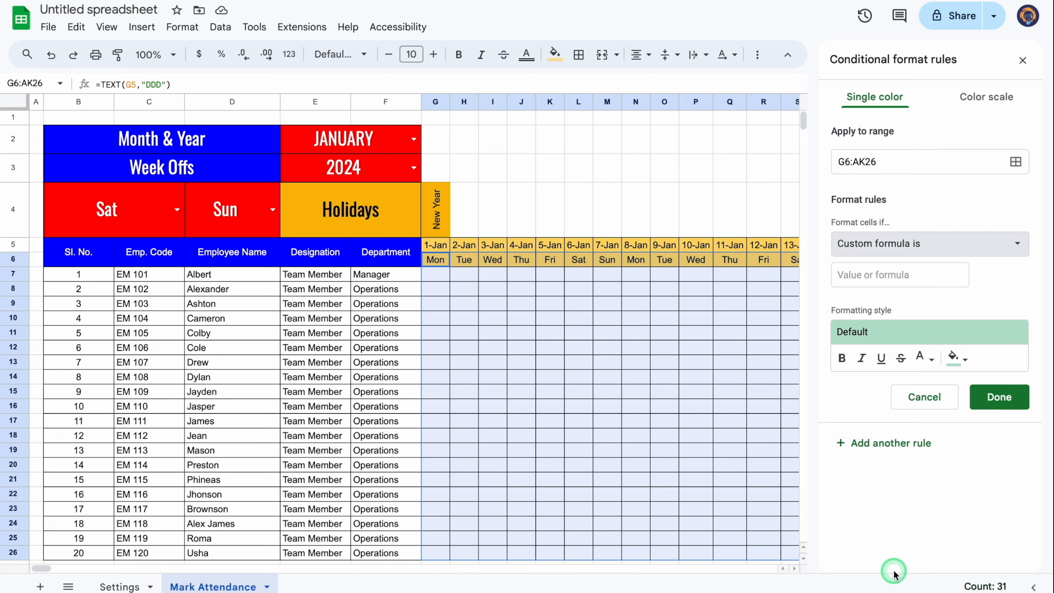
- Begin the rule's custom formula with =G$6= and select the first week-off cell in row 4 to identify its reference
text(=)
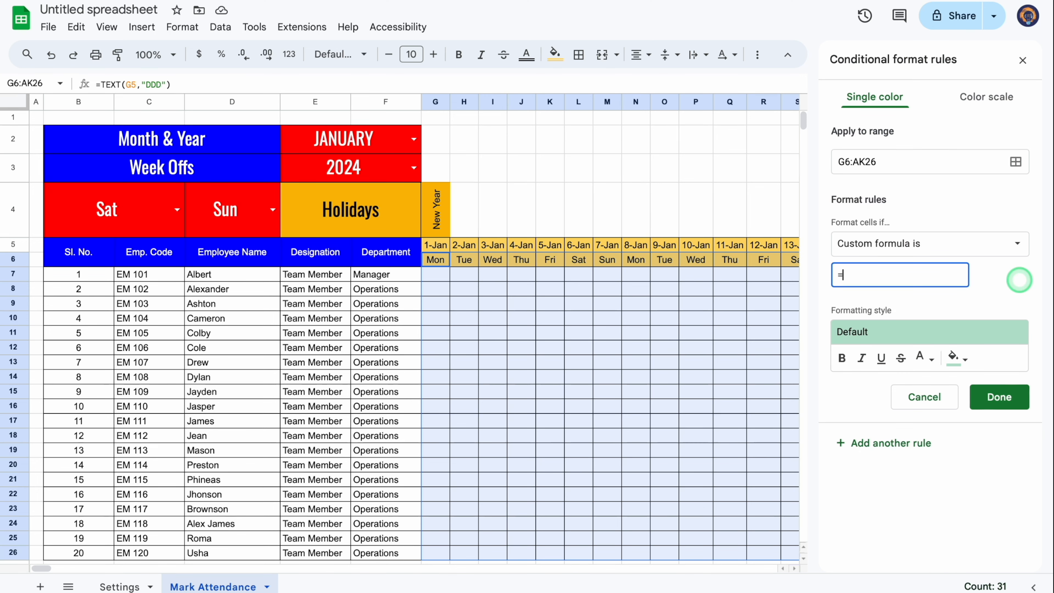
click(438, 264)
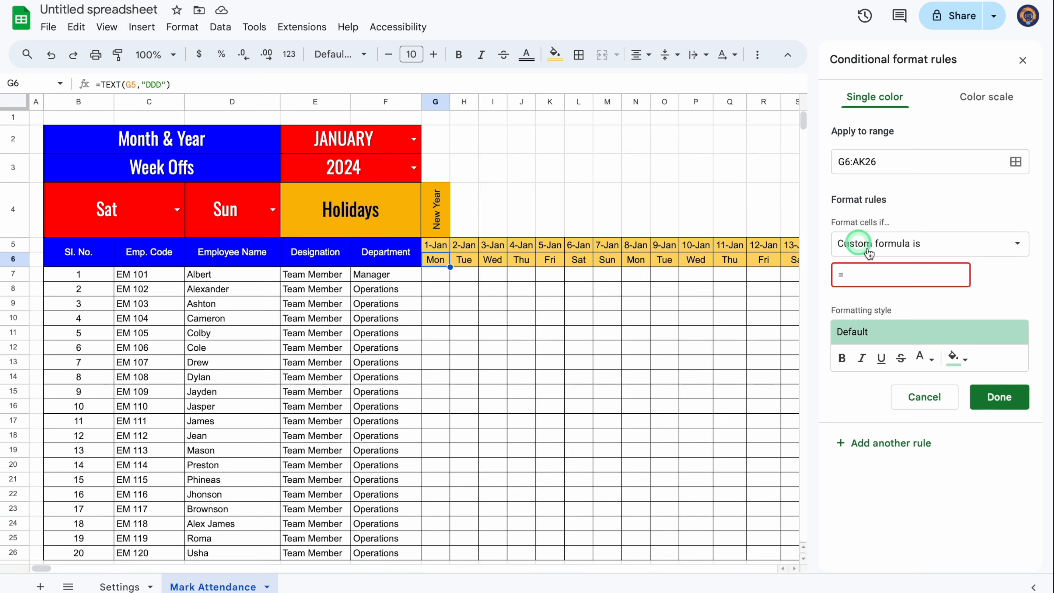
click(876, 275)
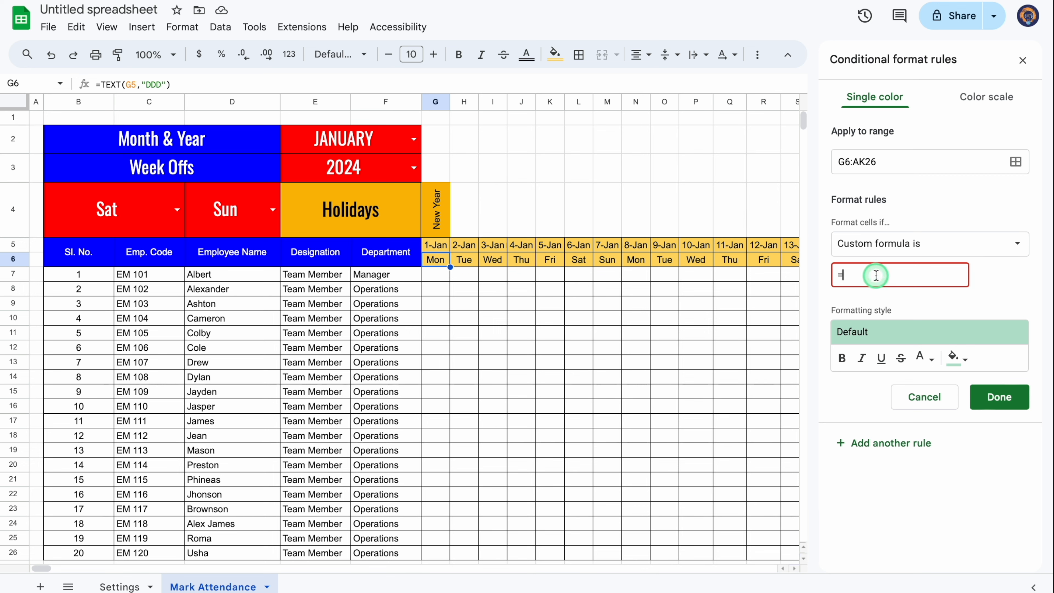
text(G5)
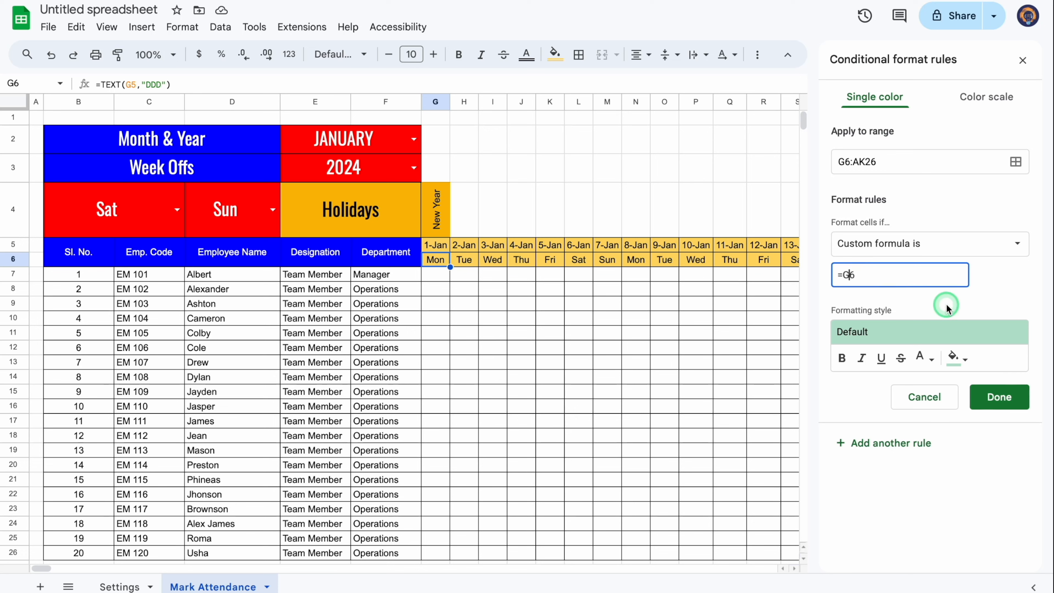
text($)
click(913, 281)
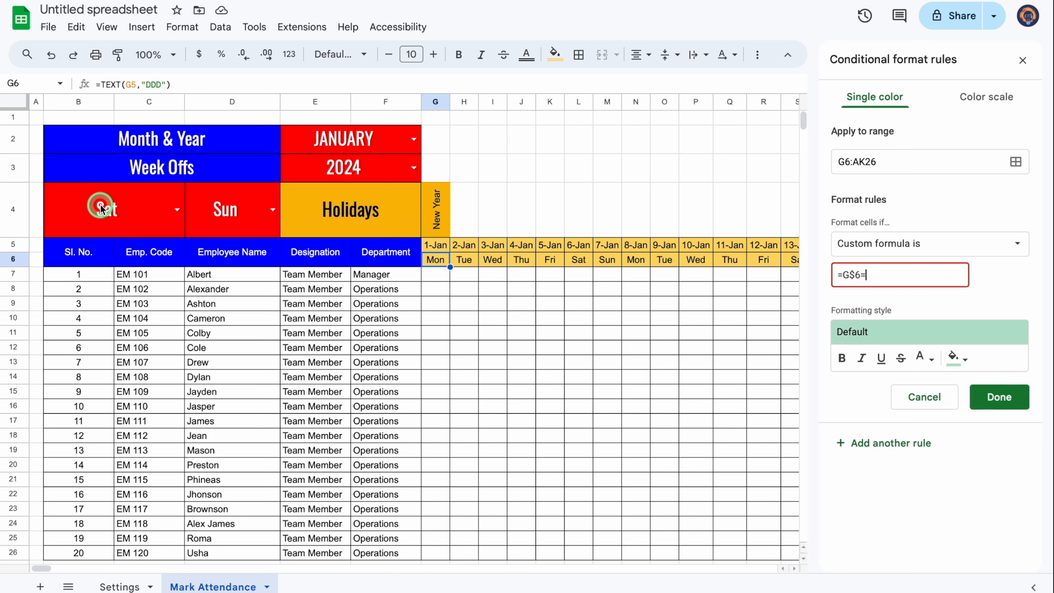
click(110, 214)
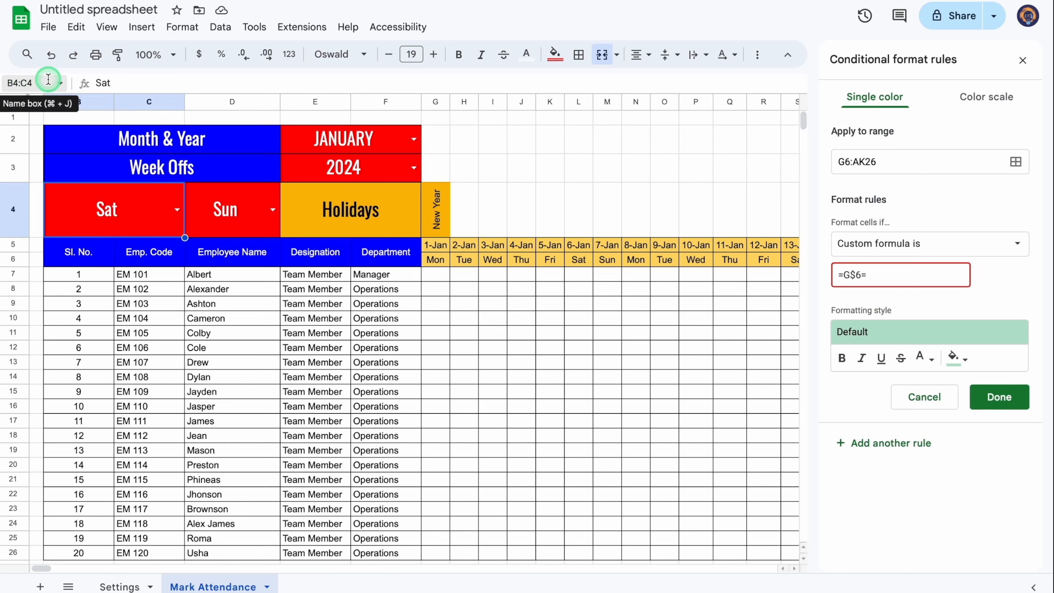
- Complete the custom formula for range G6:AK26 as =G$6=$B$4, with an absolute reference to the first week-off cell
click(882, 275)
text(B4)
click(871, 276)
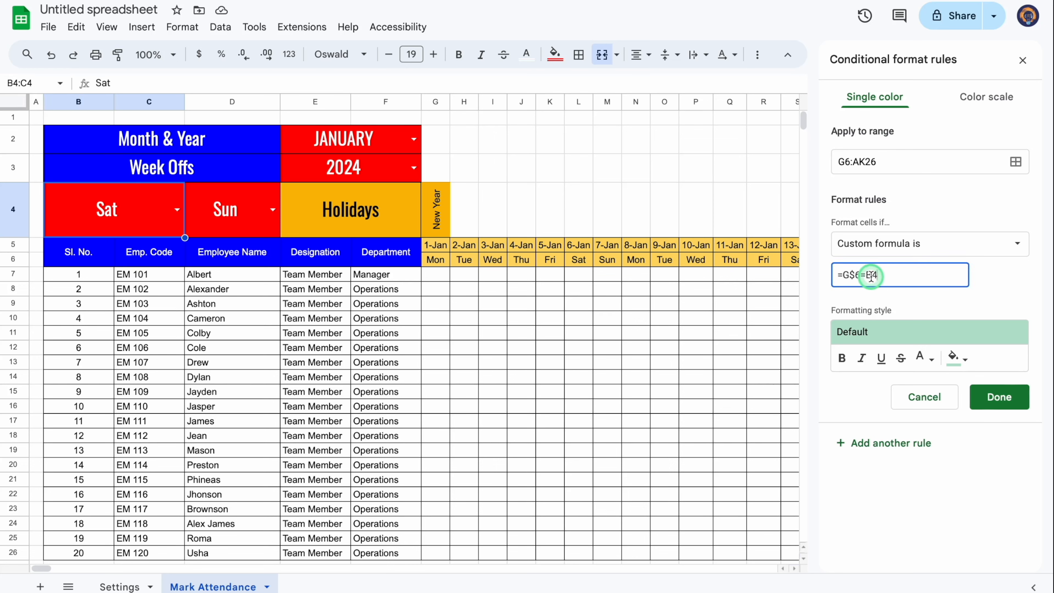
text($)
click(870, 278)
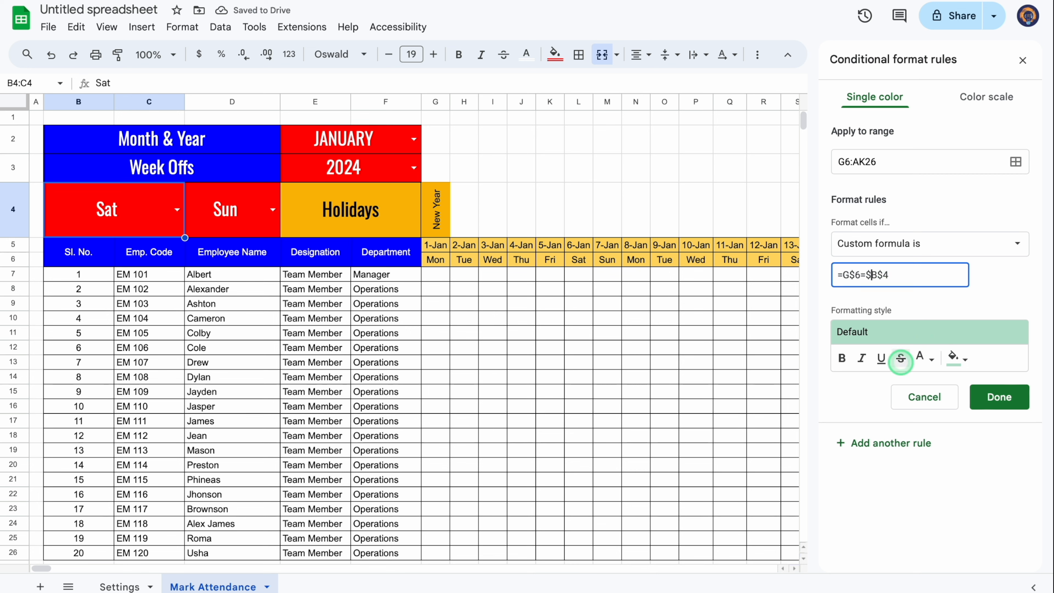
text($)
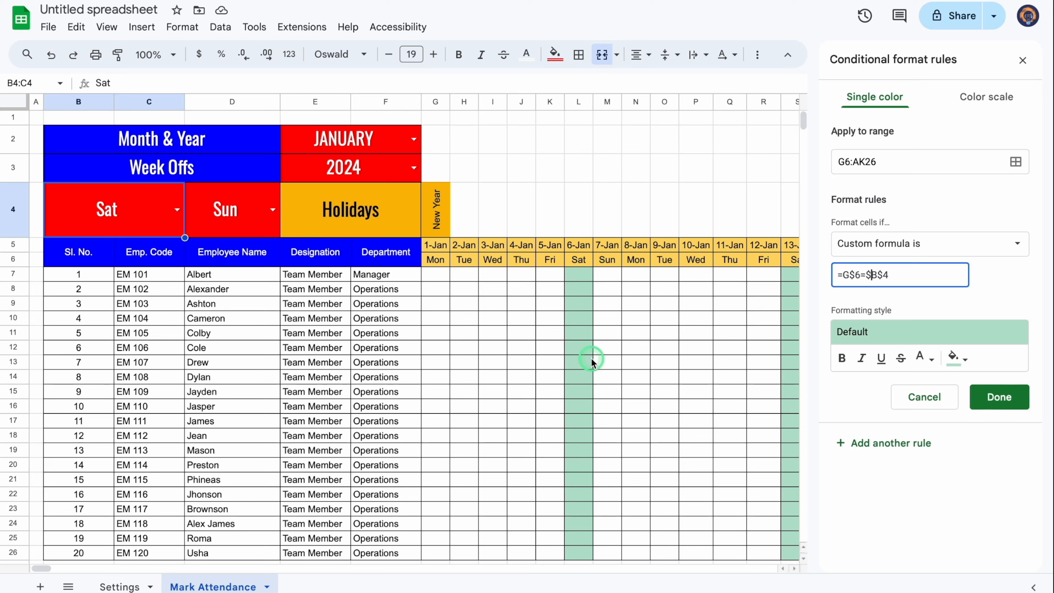
- Give the first week-off rule a red fill and white text, save it and close the conditional format rules
click(964, 359)
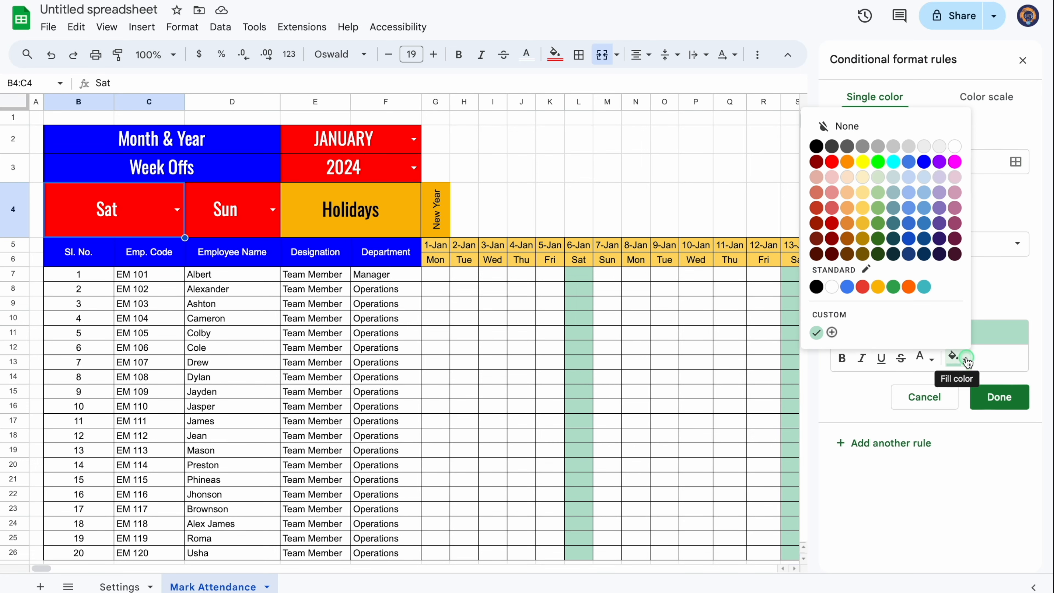
click(832, 162)
click(928, 359)
click(823, 280)
click(999, 398)
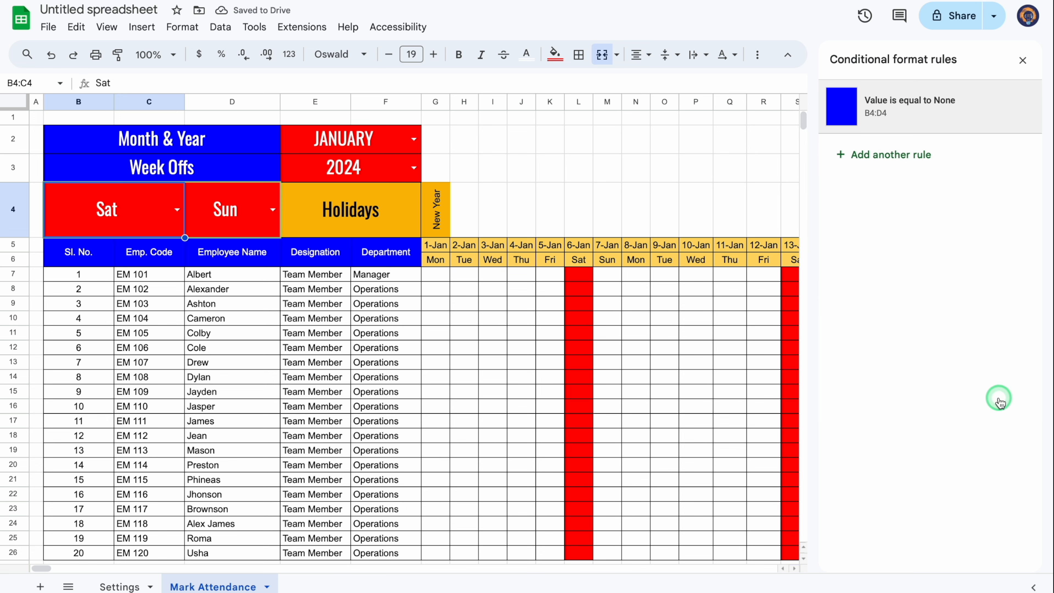
click(1023, 60)
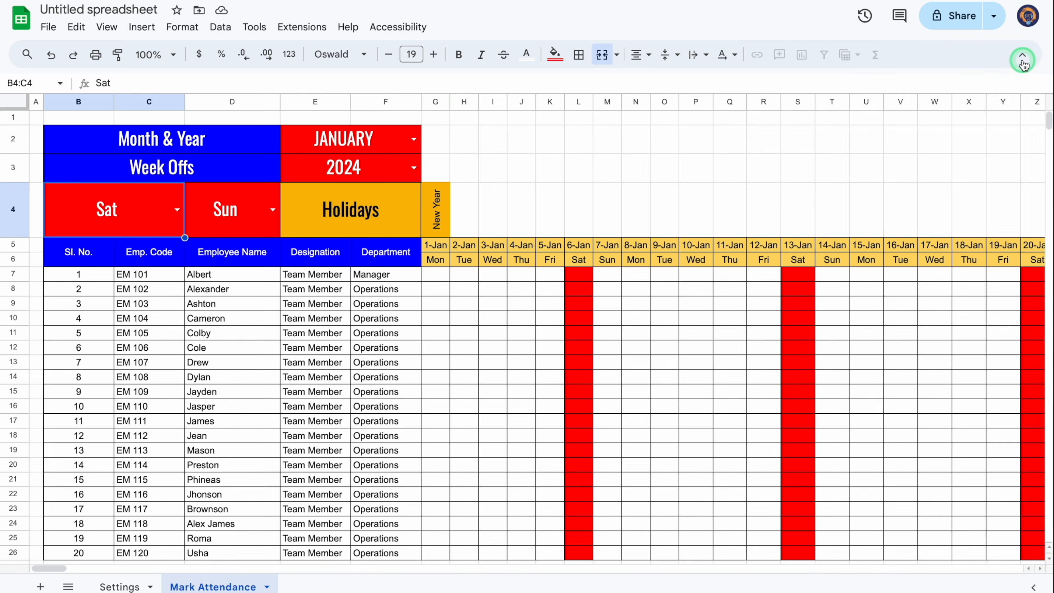
- From cell G7, reopen the =G$6=$B$4 conditional format rule and add another rule based on it for G6:AK26
click(436, 277)
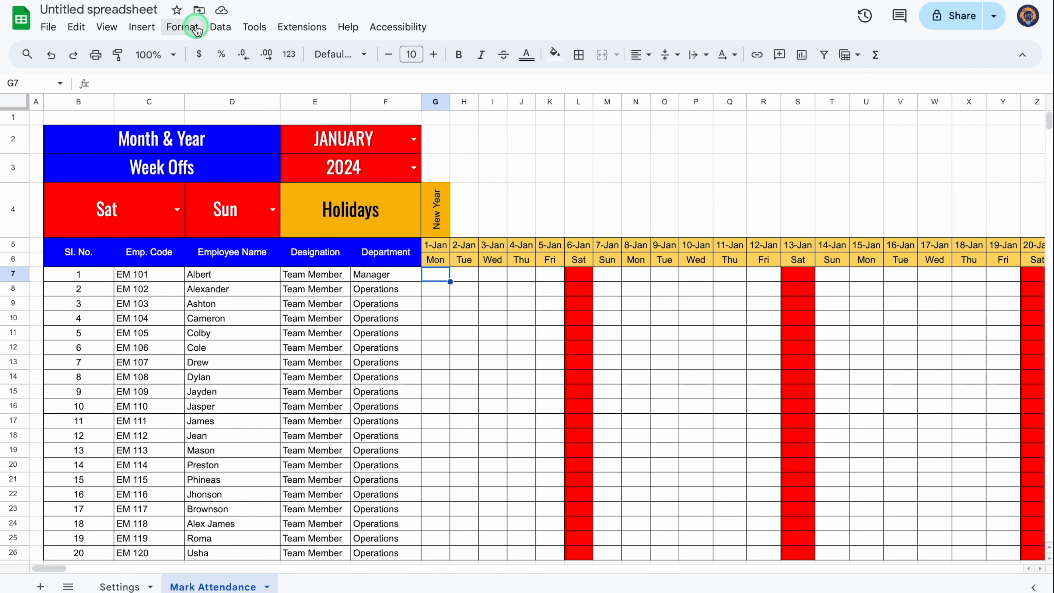
click(183, 26)
click(236, 290)
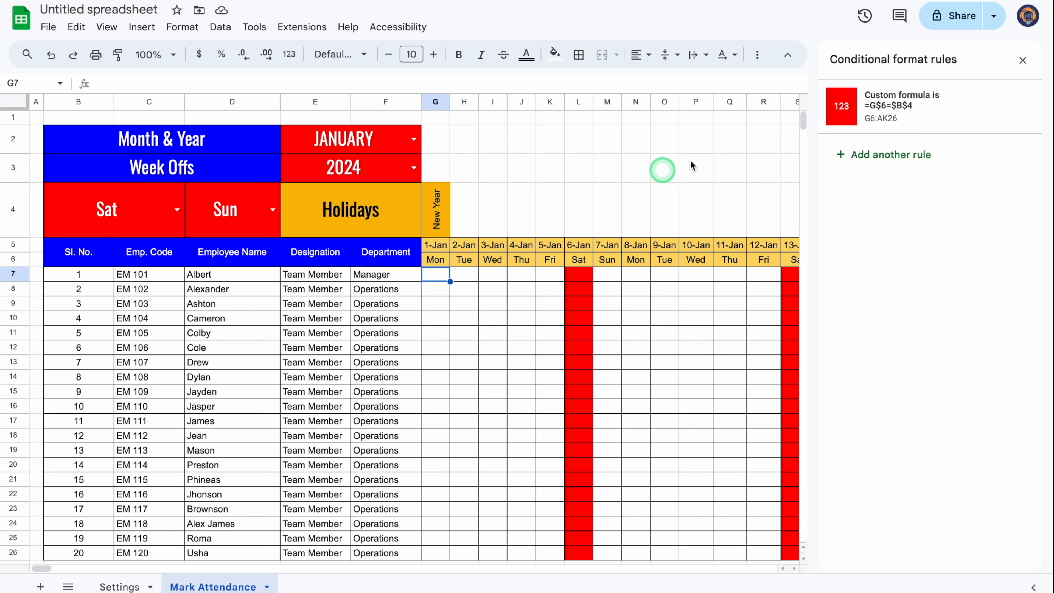
click(927, 122)
click(911, 443)
click(900, 358)
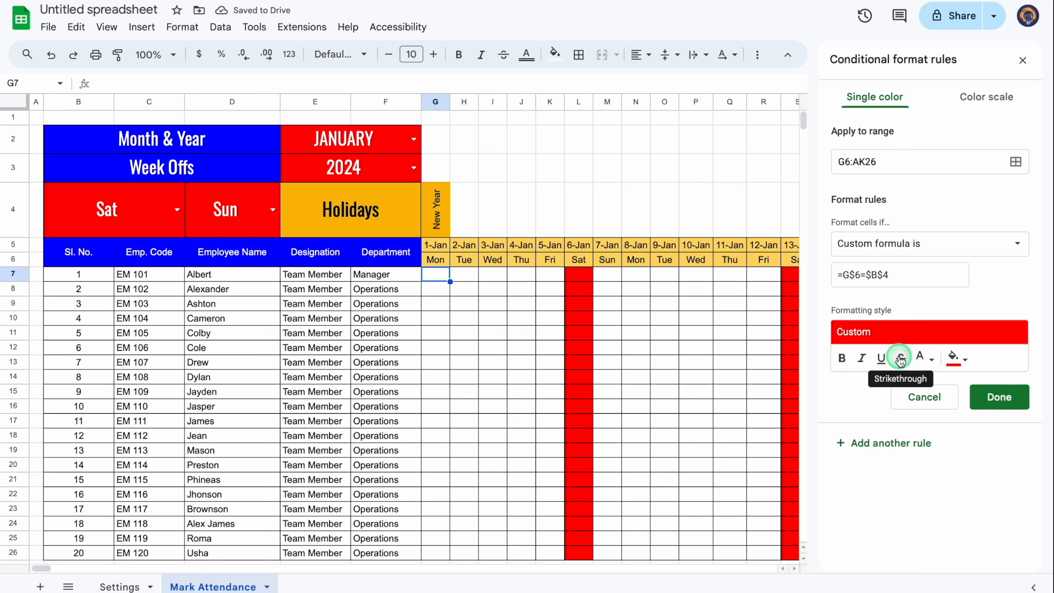
- Change the new rule's custom formula to =G$6=$D$4, referencing the second week-off cell, and save the rule
click(889, 276)
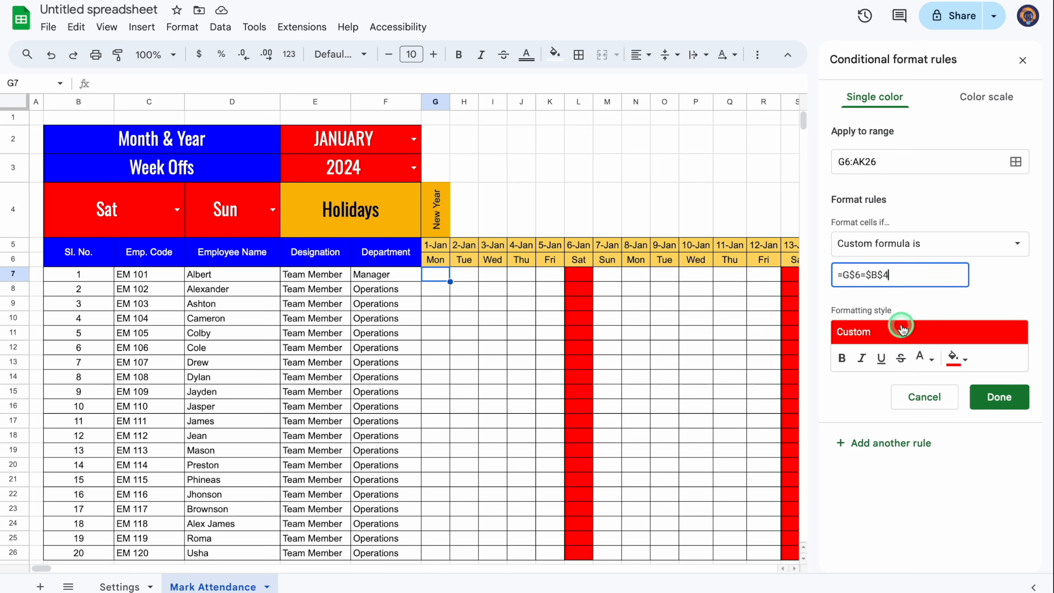
key(BackSpace)
click(248, 212)
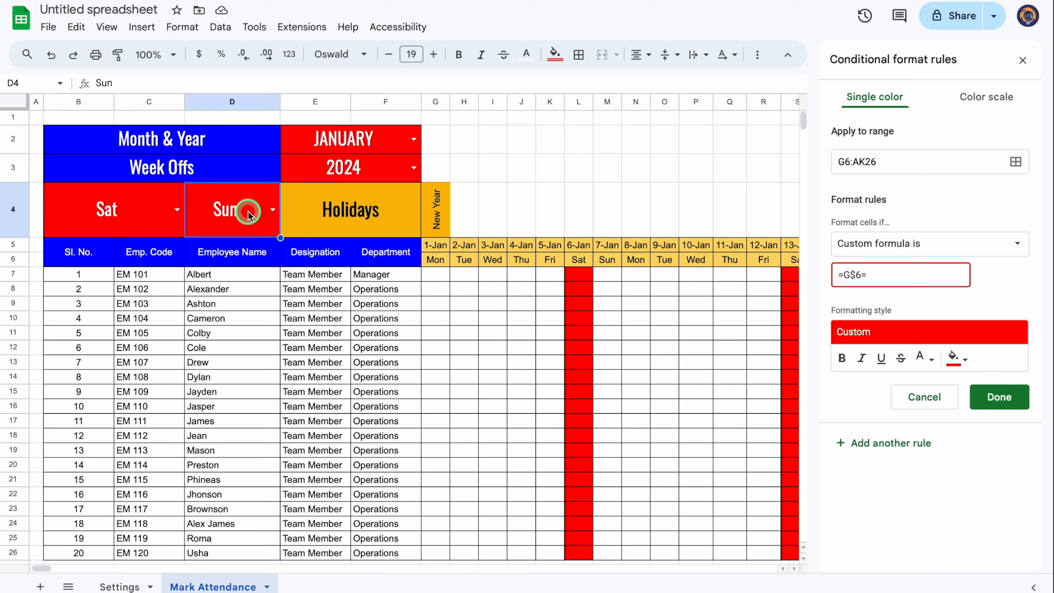
click(880, 274)
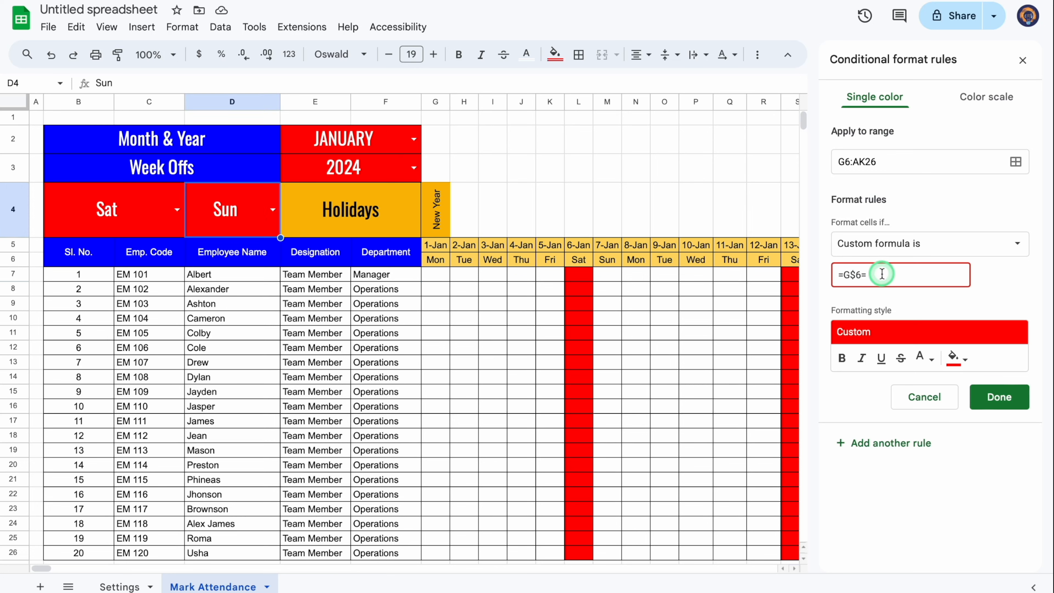
text(D4)
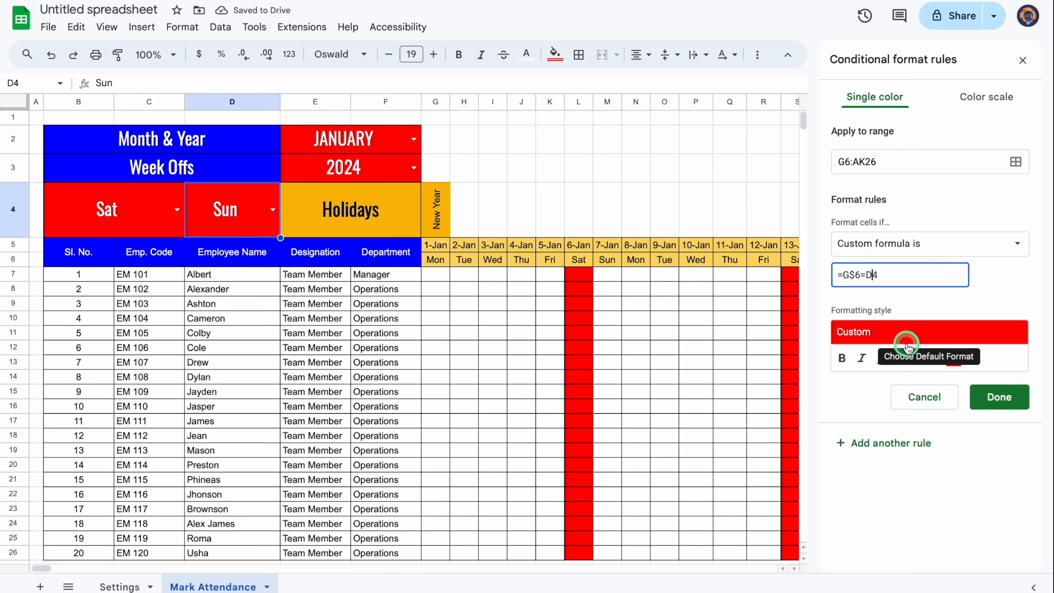
click(868, 275)
text($D$)
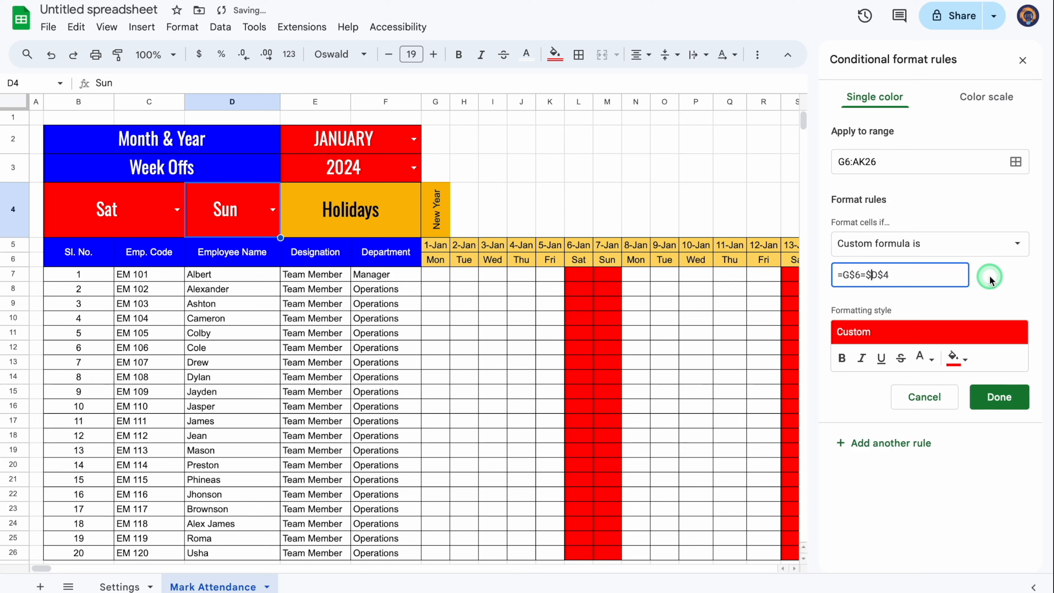
click(1002, 398)
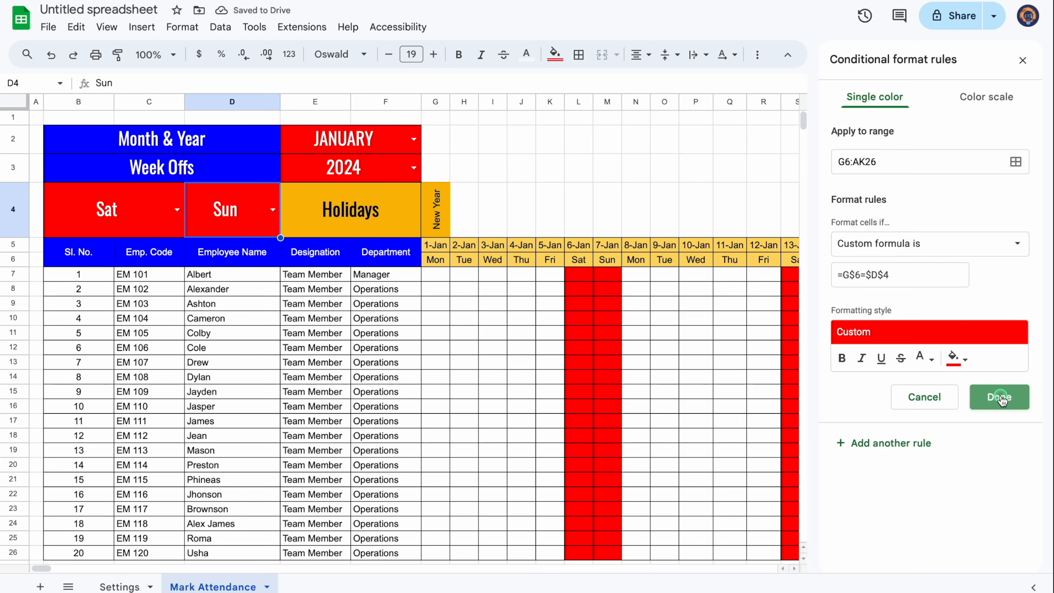
click(1022, 61)
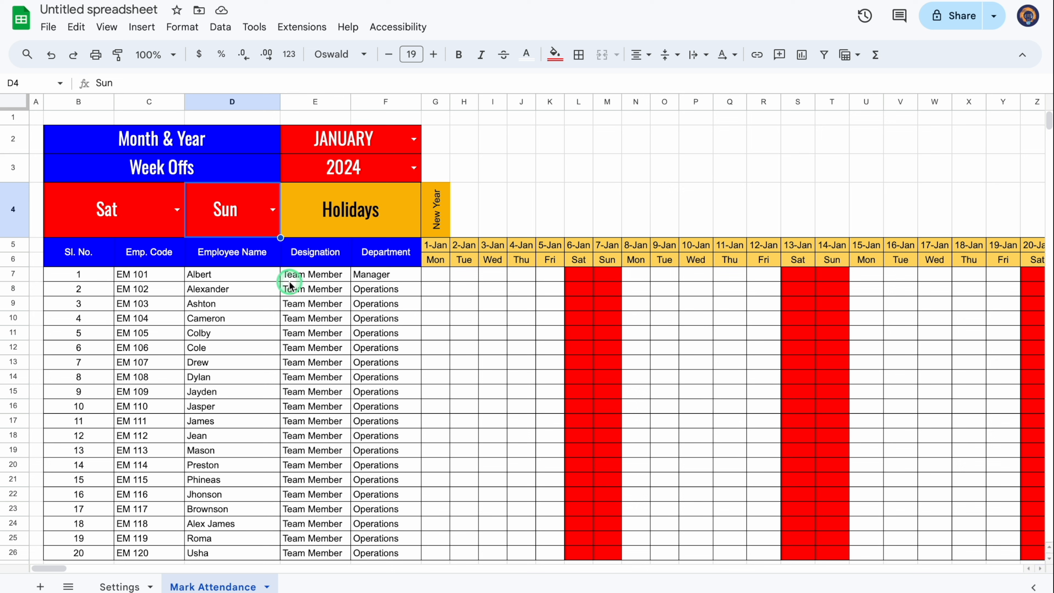
- Set both week-off cells, D4 and B4, to None to test the highlighting
double_click(229, 230)
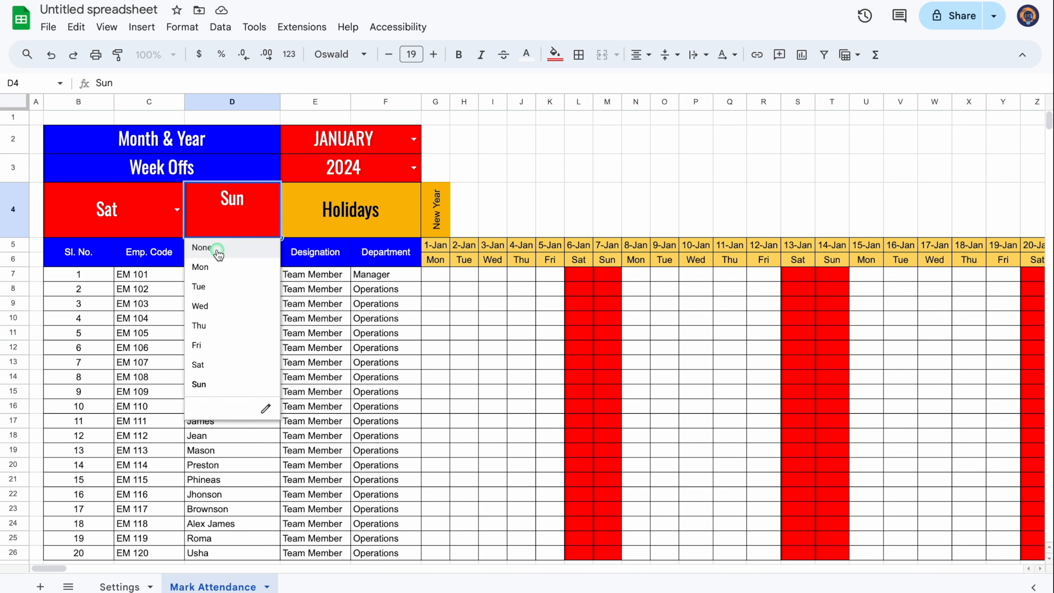
click(208, 247)
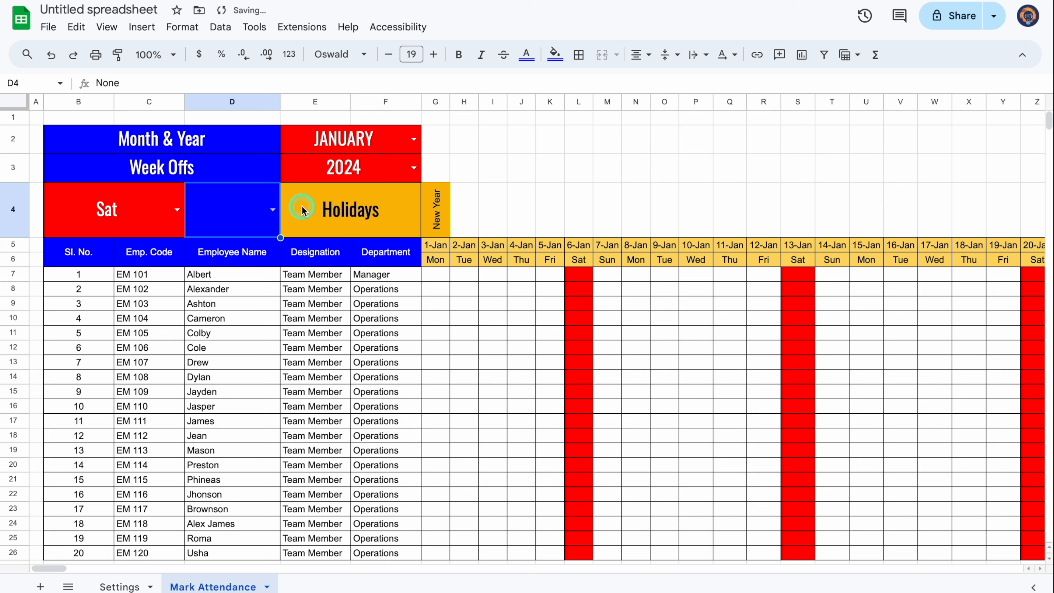
click(176, 209)
click(113, 248)
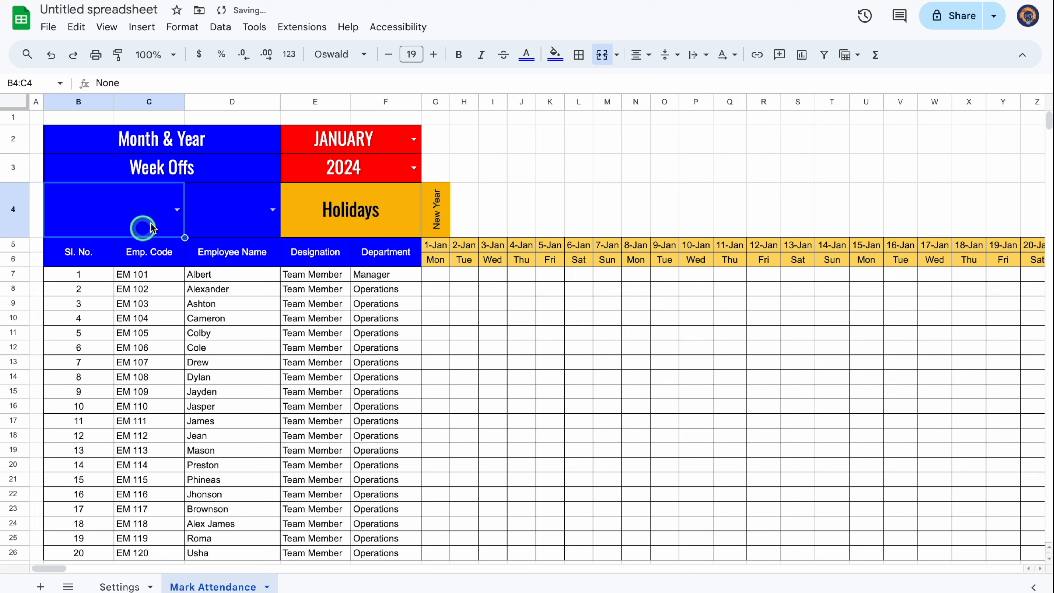
- Set the first week-off cell B4 to Mon to test the highlighting
click(176, 211)
click(131, 257)
click(132, 265)
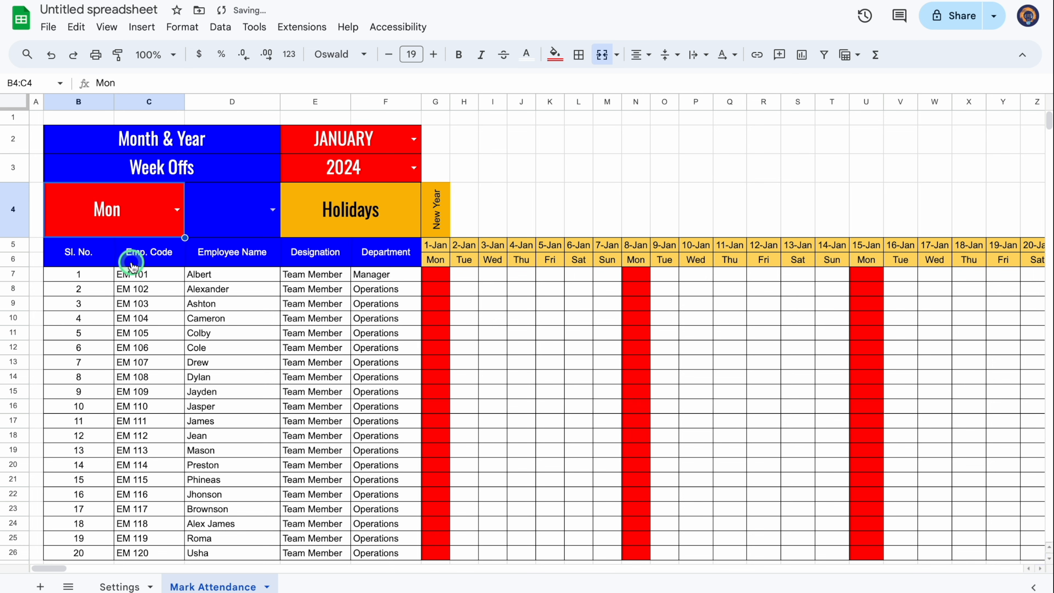
- Set both the first week-off cell B4 and the second week-off cell D4 to Sat
click(176, 209)
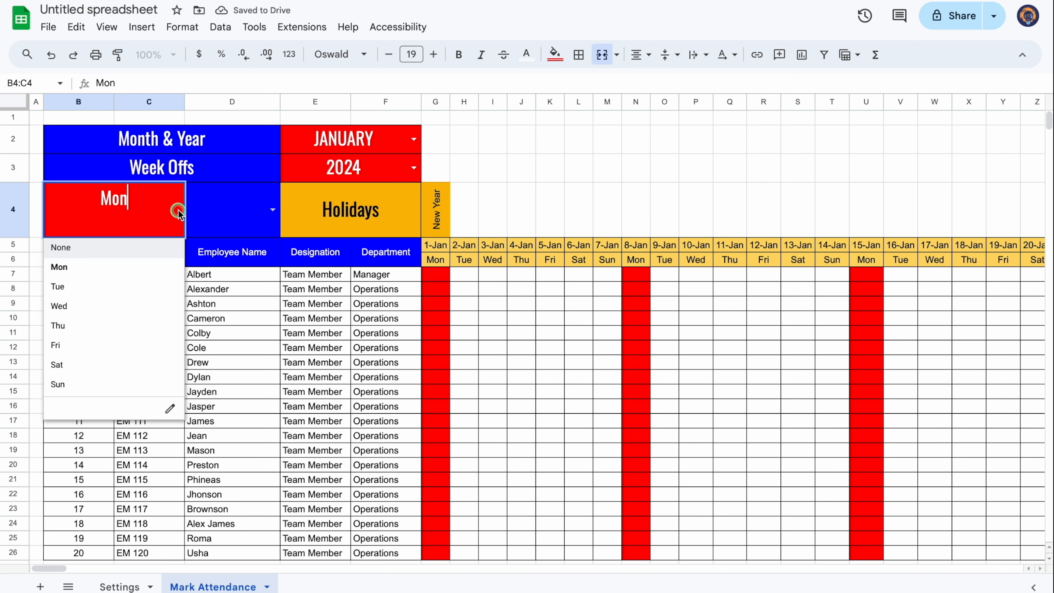
click(97, 364)
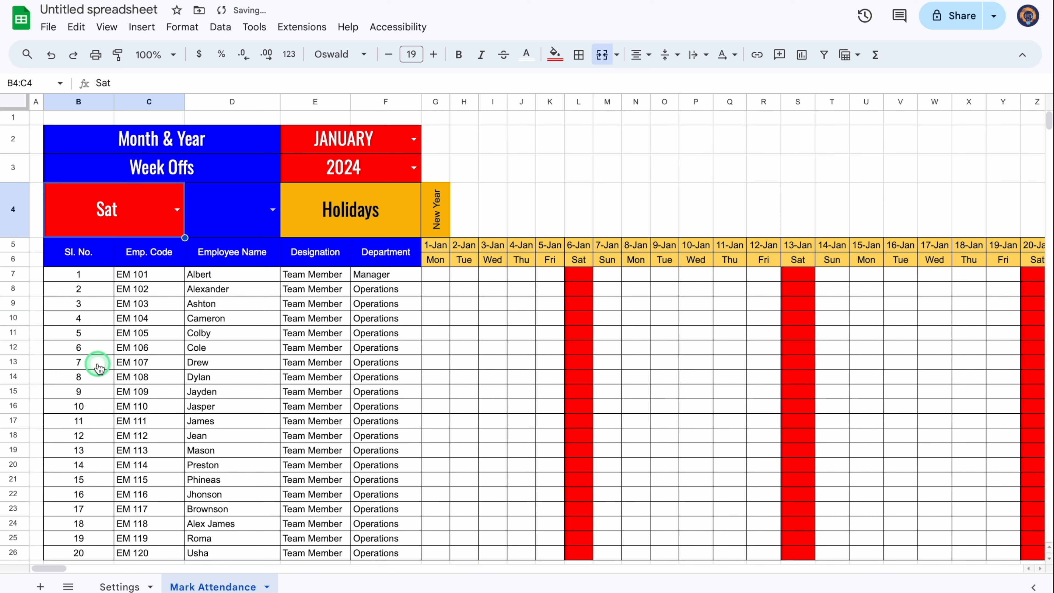
click(214, 233)
click(270, 216)
click(217, 364)
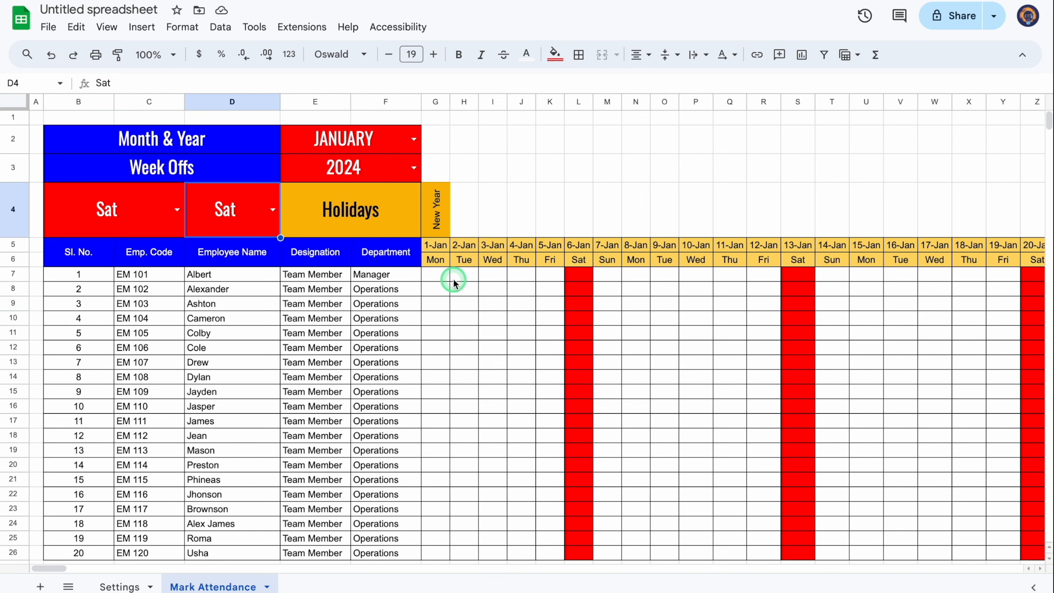
- From cell G7, open an existing week-off conditional format rule and add another rule based on it for G6:AK26
click(438, 274)
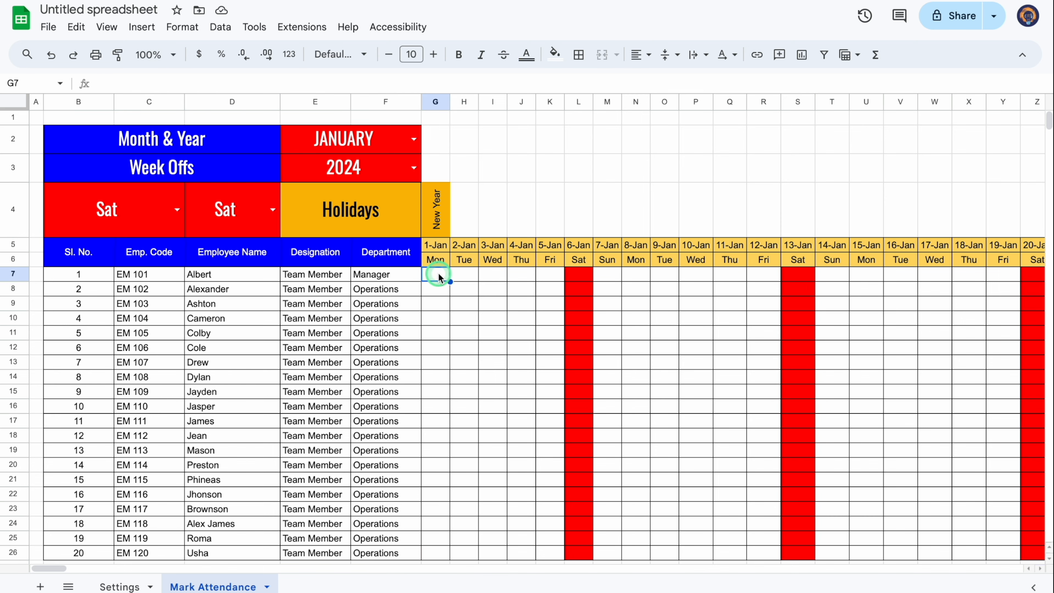
click(184, 30)
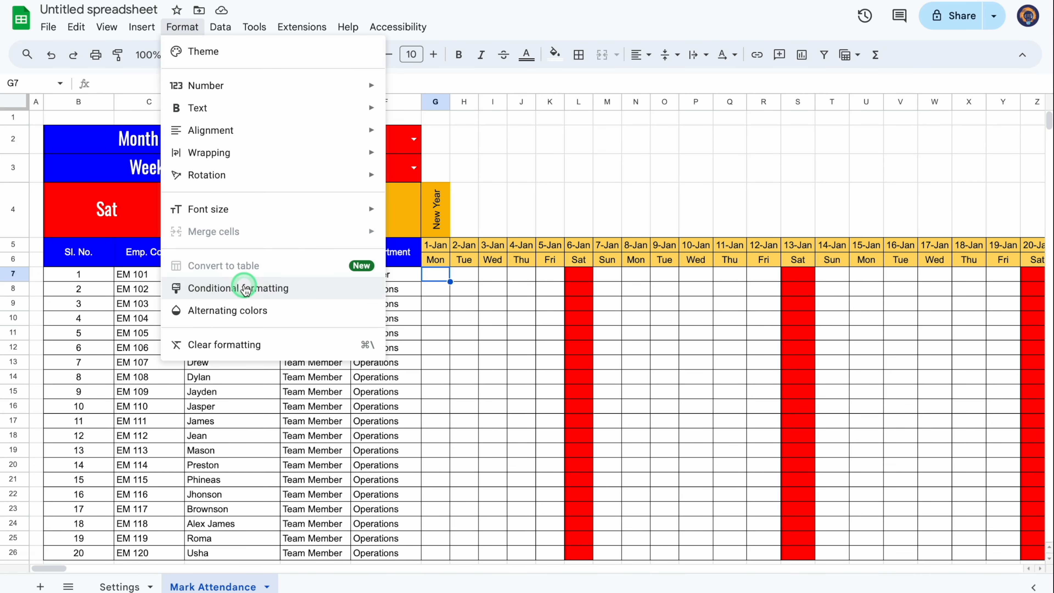
click(243, 288)
click(907, 166)
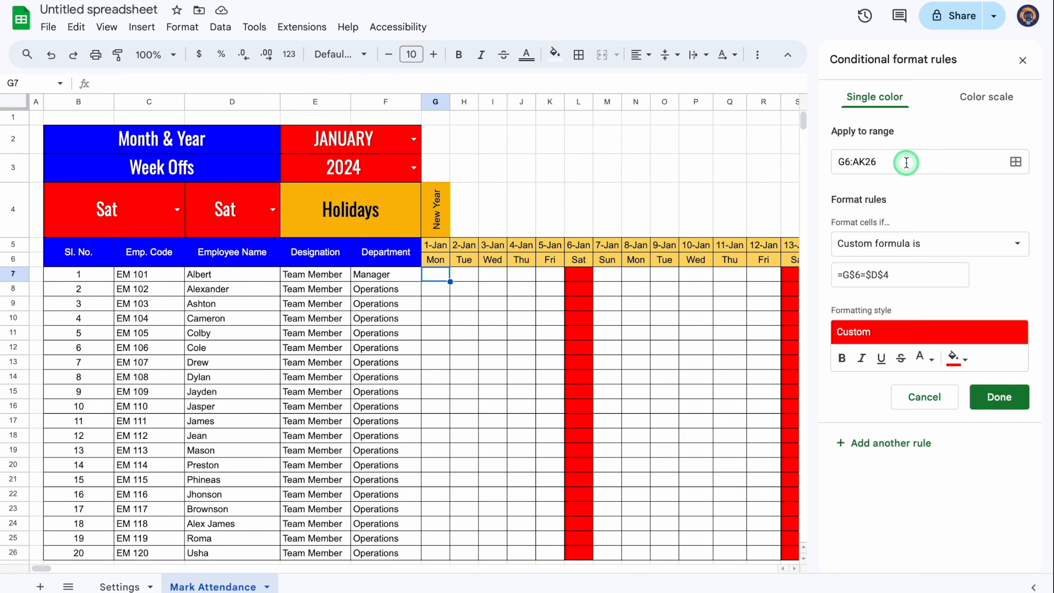
click(898, 447)
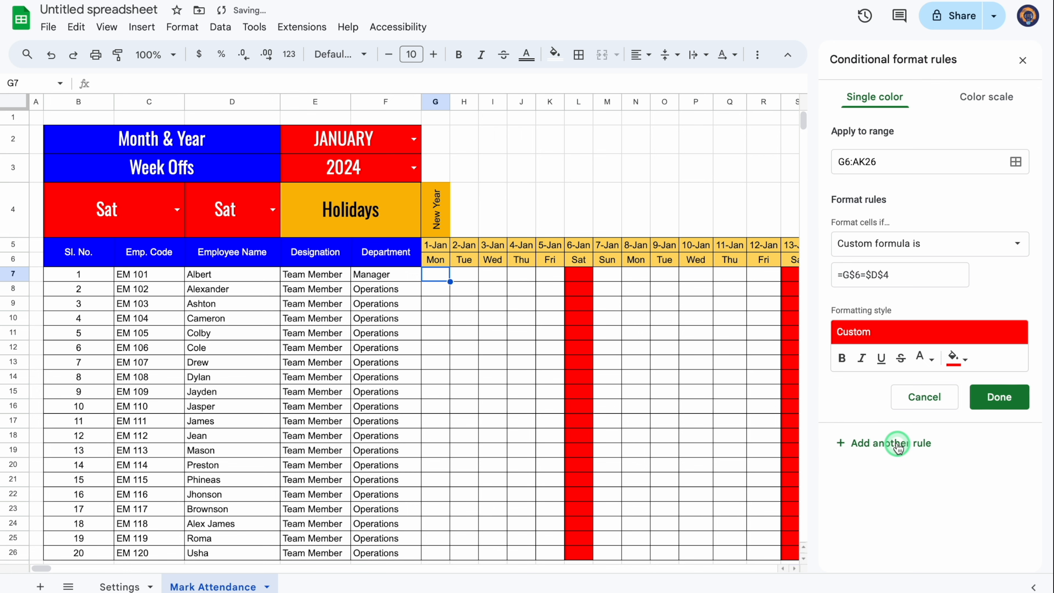
- Replace the new rule's custom formula with =G$4<>"" so it targets columns that have a holiday in row 4
drag(910, 275, 824, 279)
key(BackSpace)
click(969, 328)
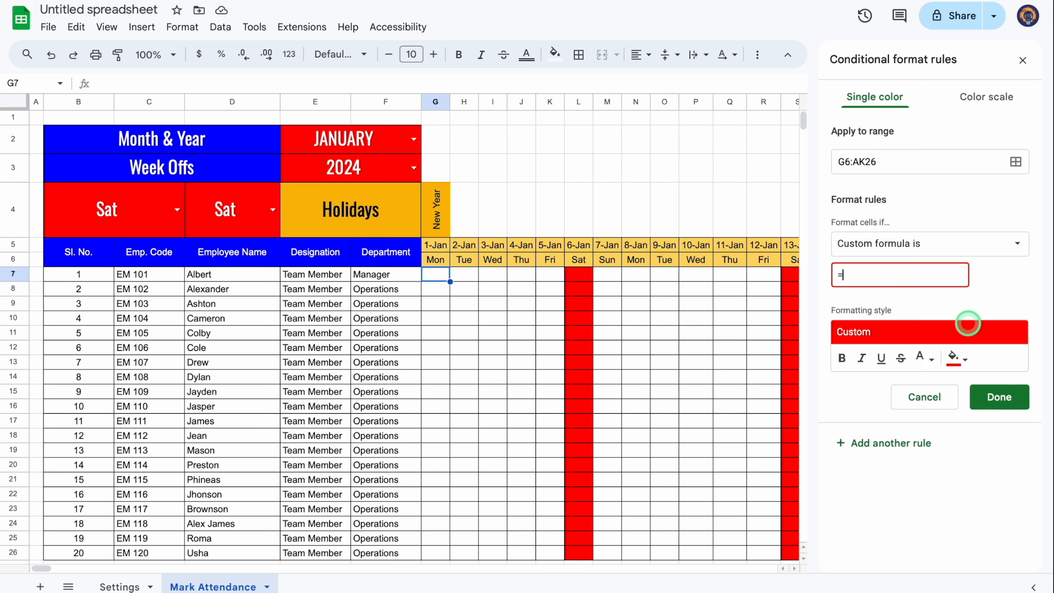
text(=)
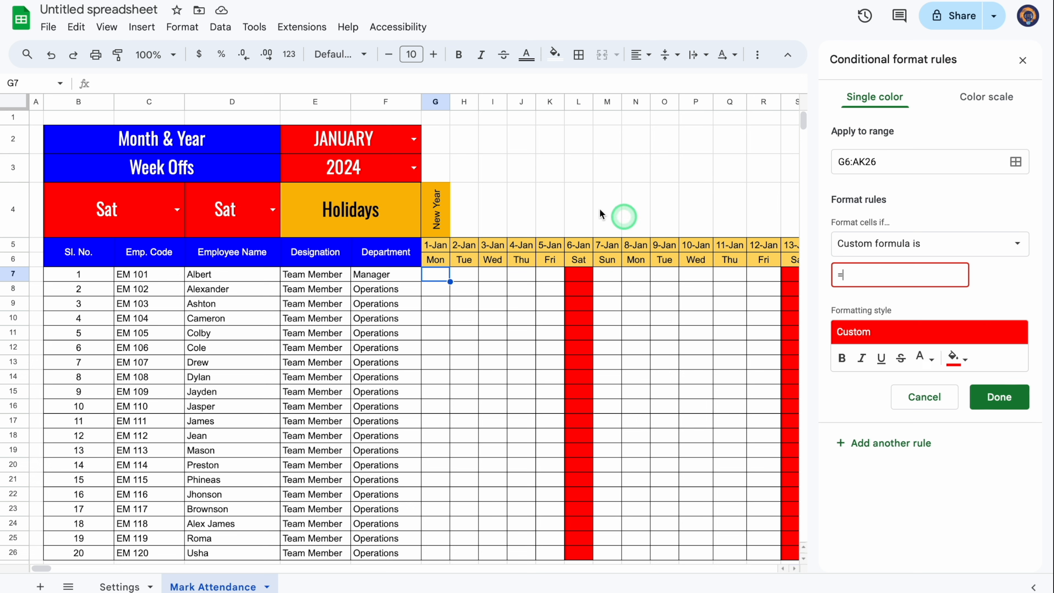
click(441, 209)
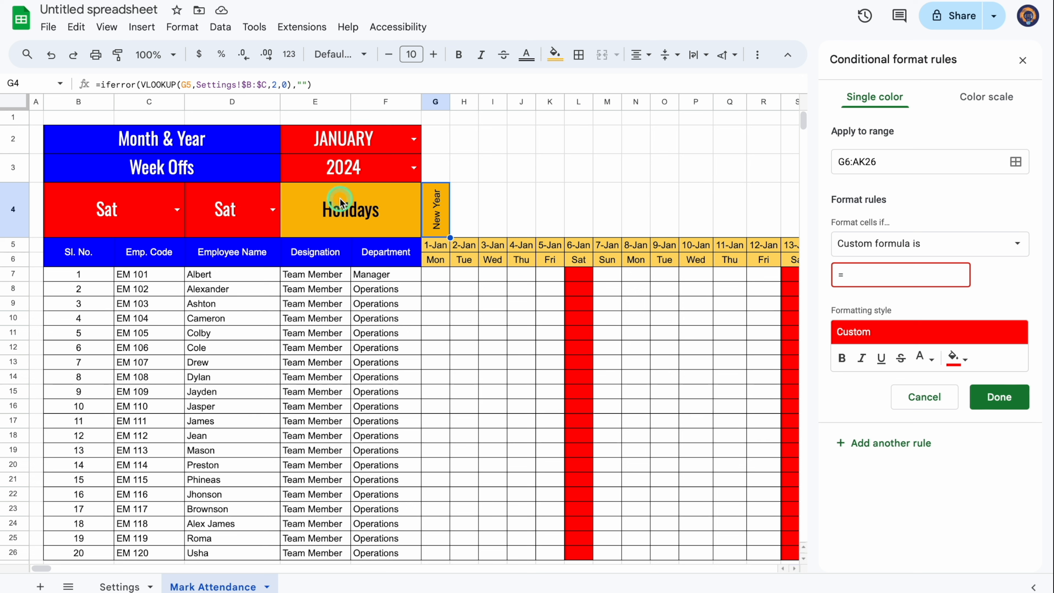
click(871, 273)
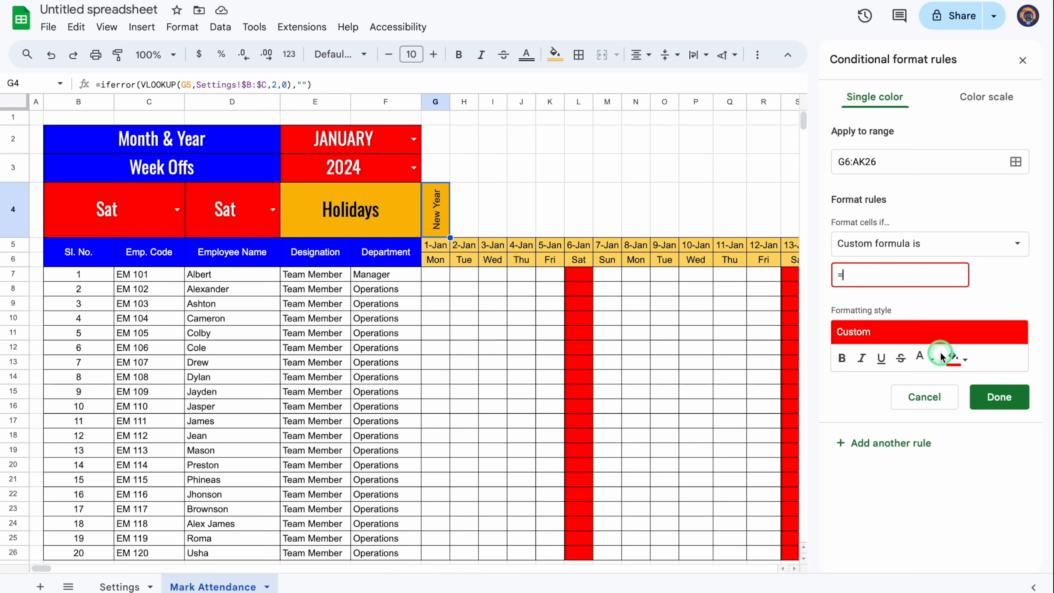
text(G4)
click(850, 274)
click(850, 274)
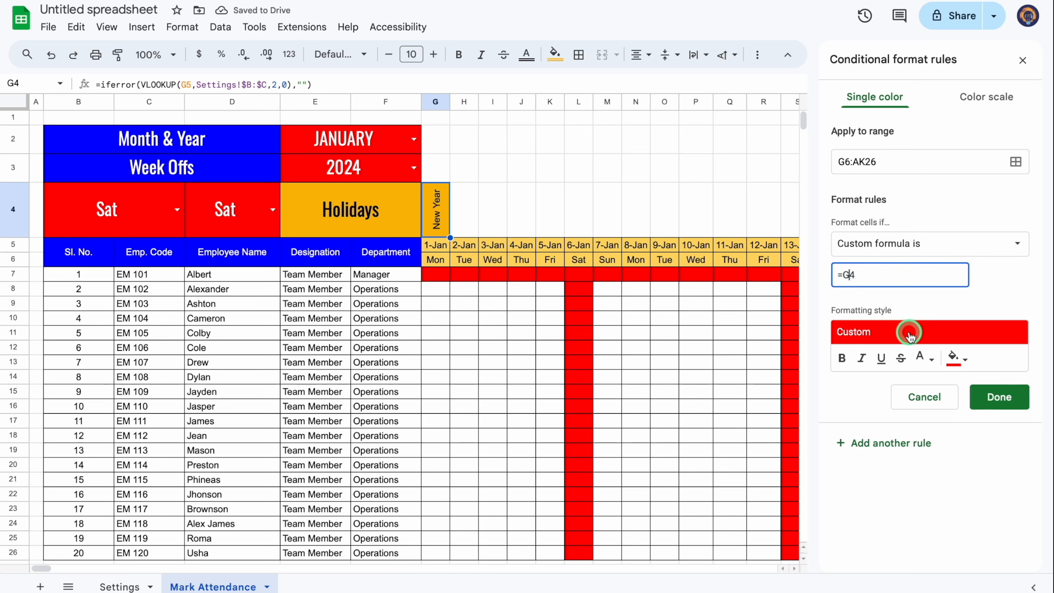
click(898, 277)
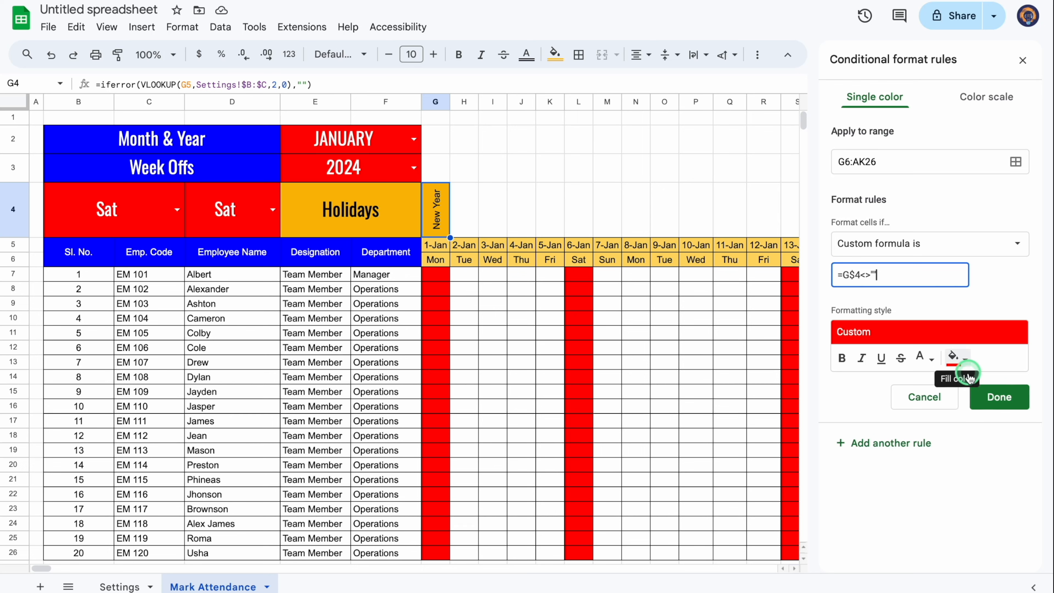
- Give the holiday rule an amber fill and black text, and save the rule
click(967, 361)
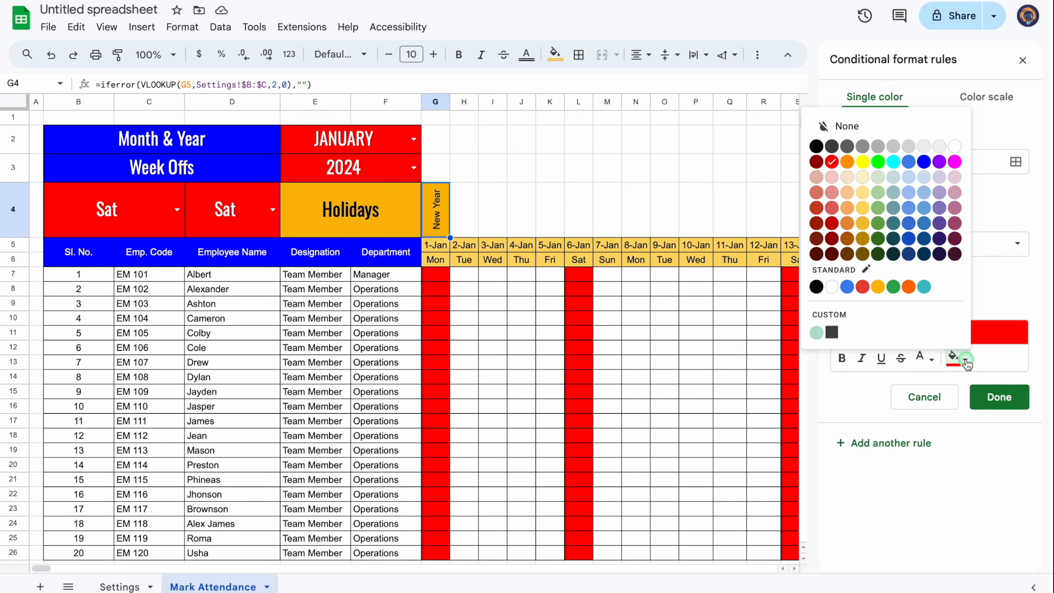
click(879, 287)
click(932, 360)
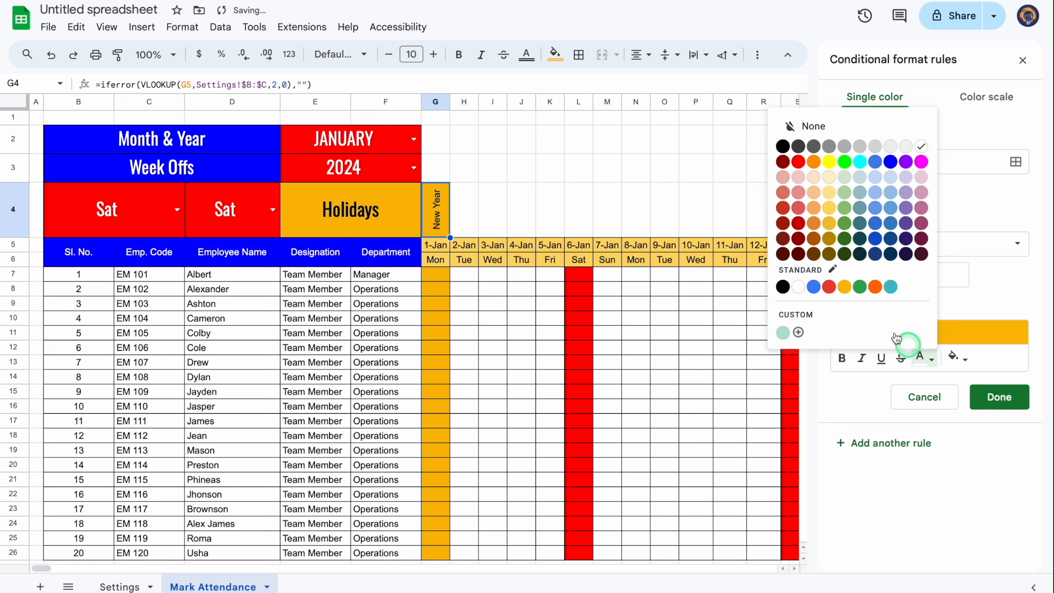
click(782, 294)
click(829, 325)
click(1000, 397)
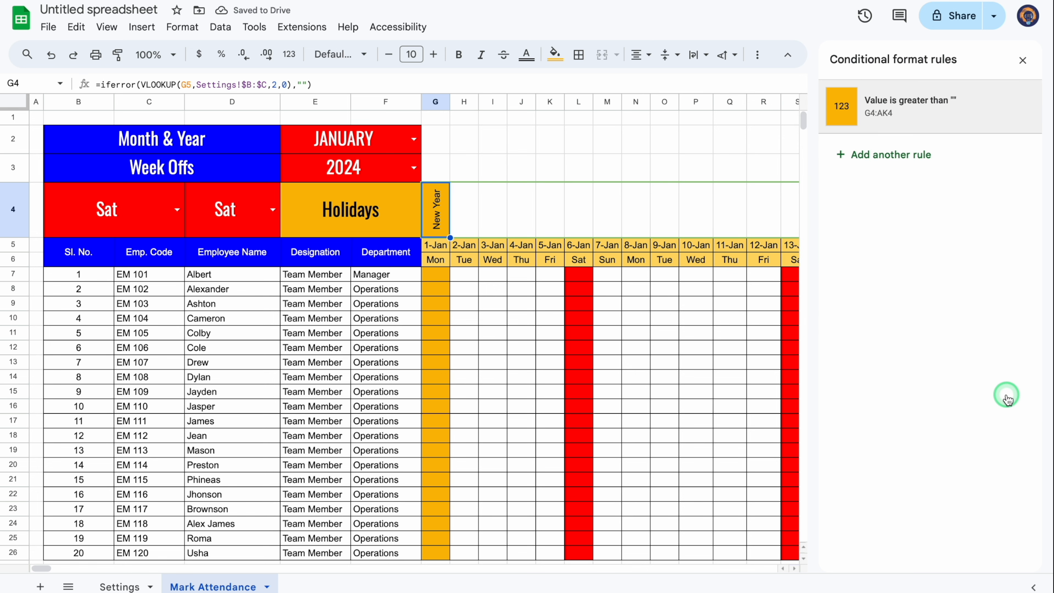
click(1024, 61)
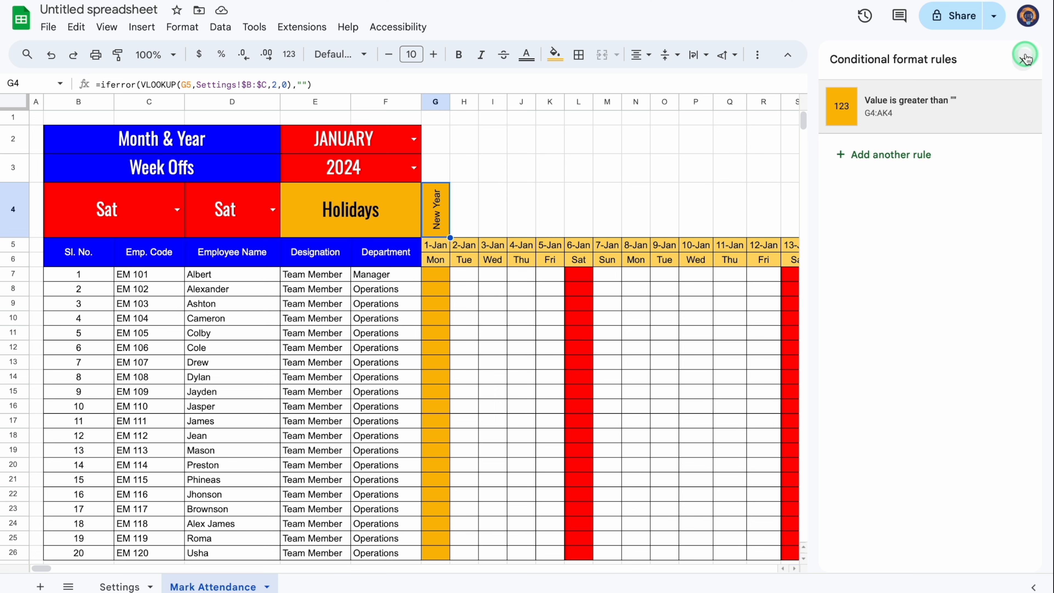
click(494, 290)
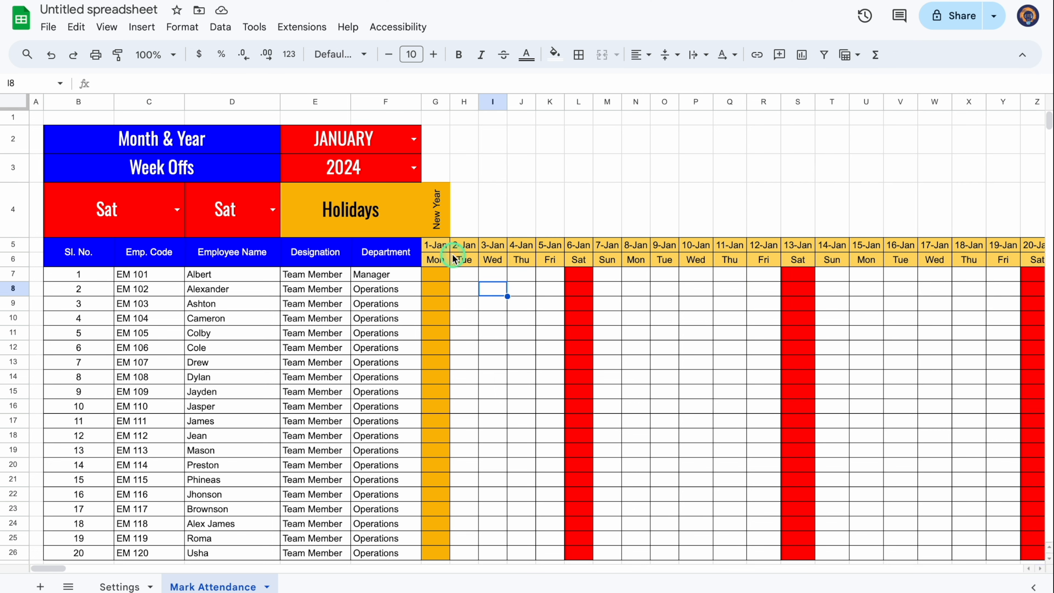
- Change the conditional format rule on the date and weekday headers G5:AK6 to a cornflower blue fill with white text, and save it
click(443, 248)
click(181, 27)
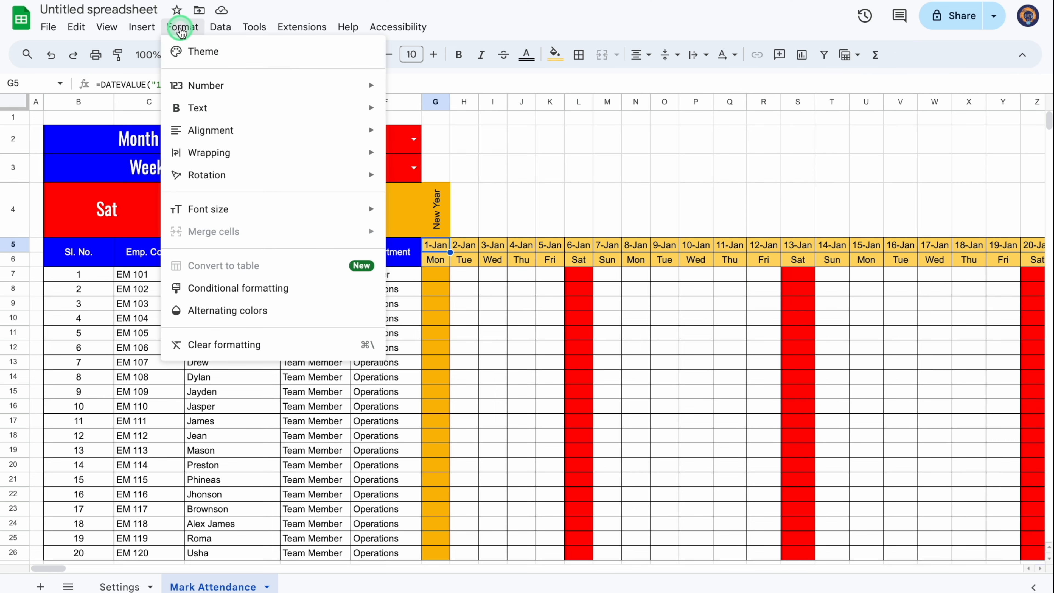
click(257, 287)
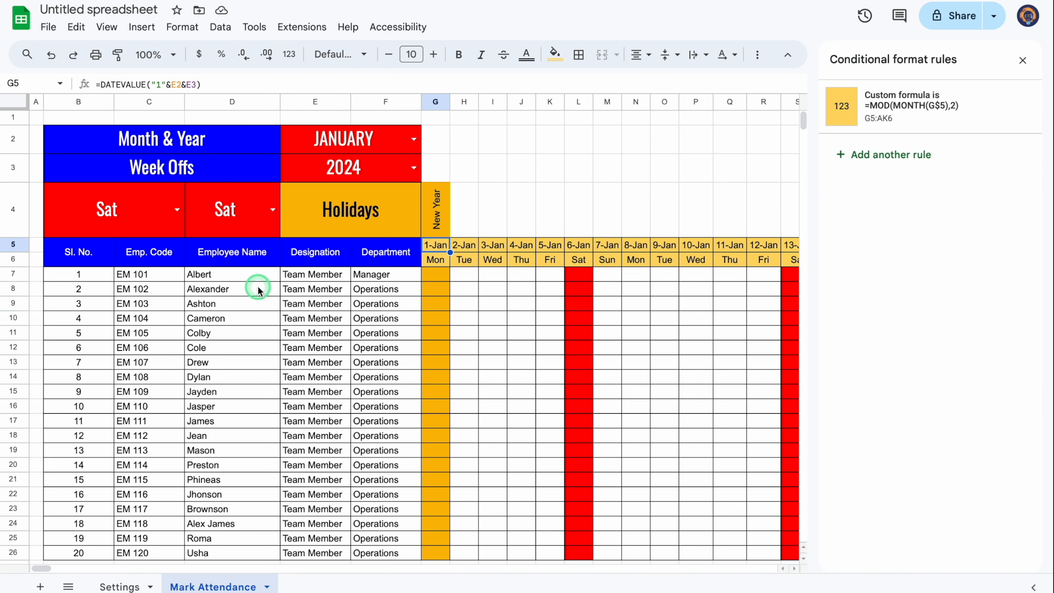
click(898, 109)
click(967, 361)
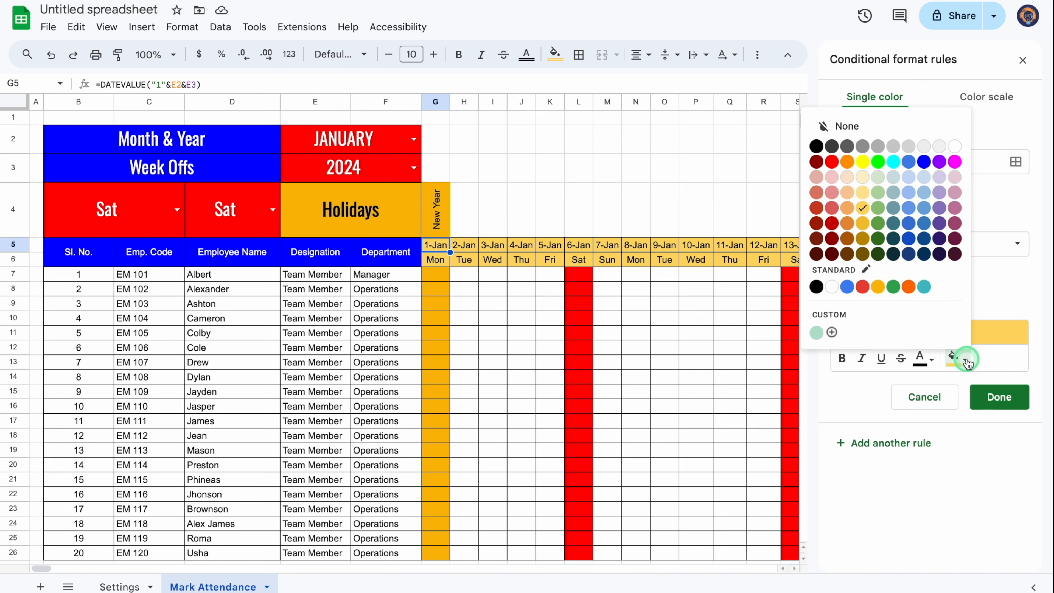
click(909, 164)
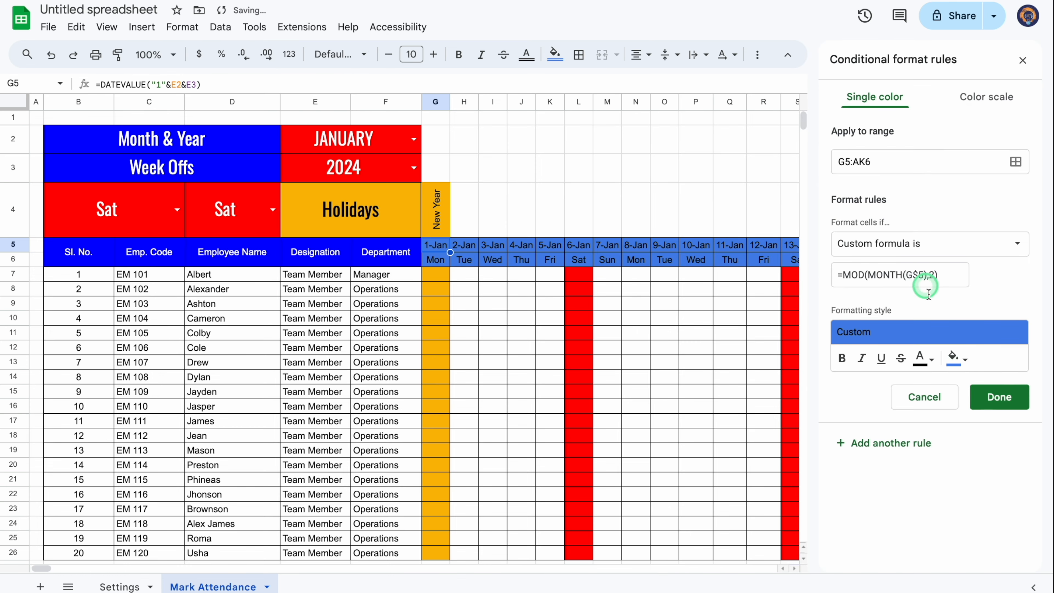
click(922, 358)
click(799, 290)
click(1000, 397)
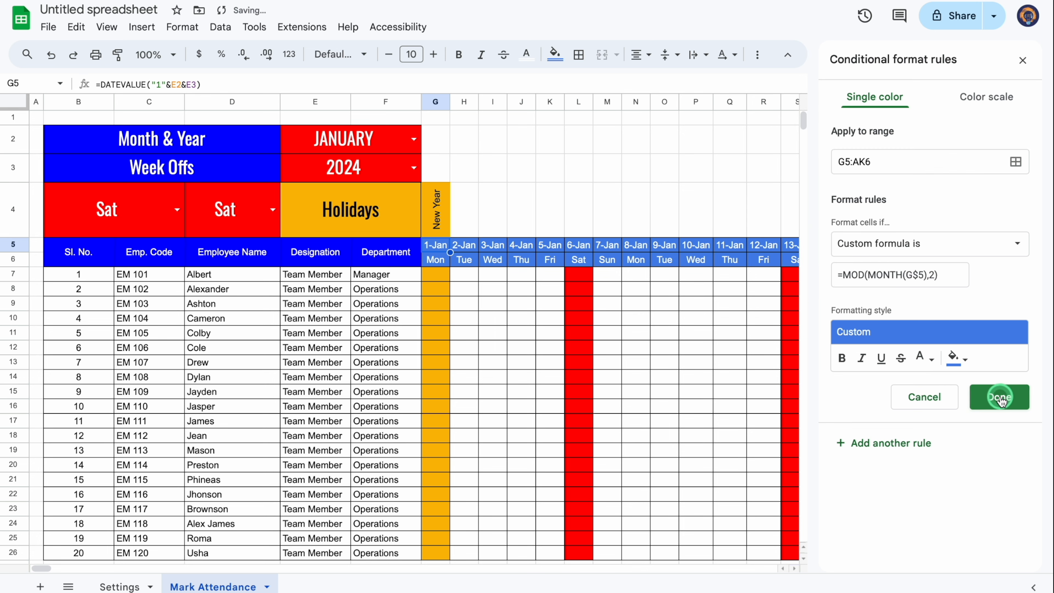
click(1024, 60)
- Fill the holiday row cells G4:AK4 with the standard teal color
click(435, 213)
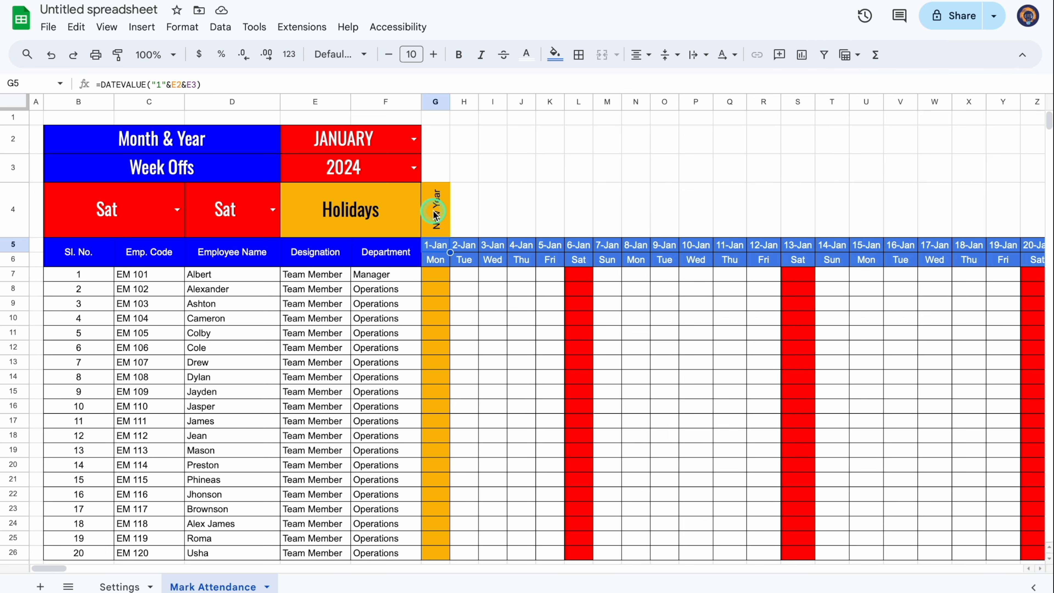
drag(435, 213, 887, 210)
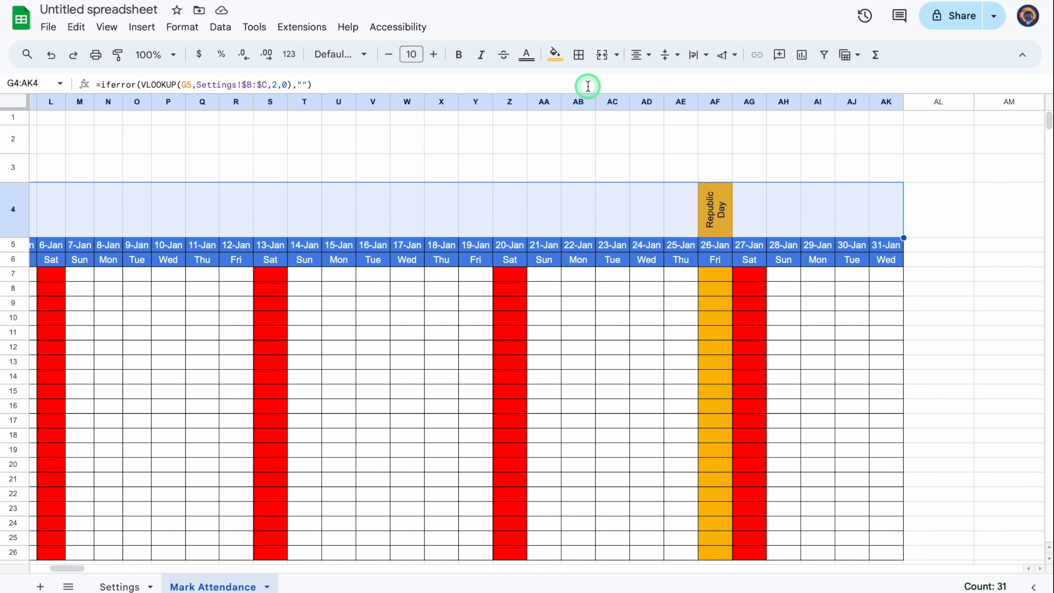
click(558, 54)
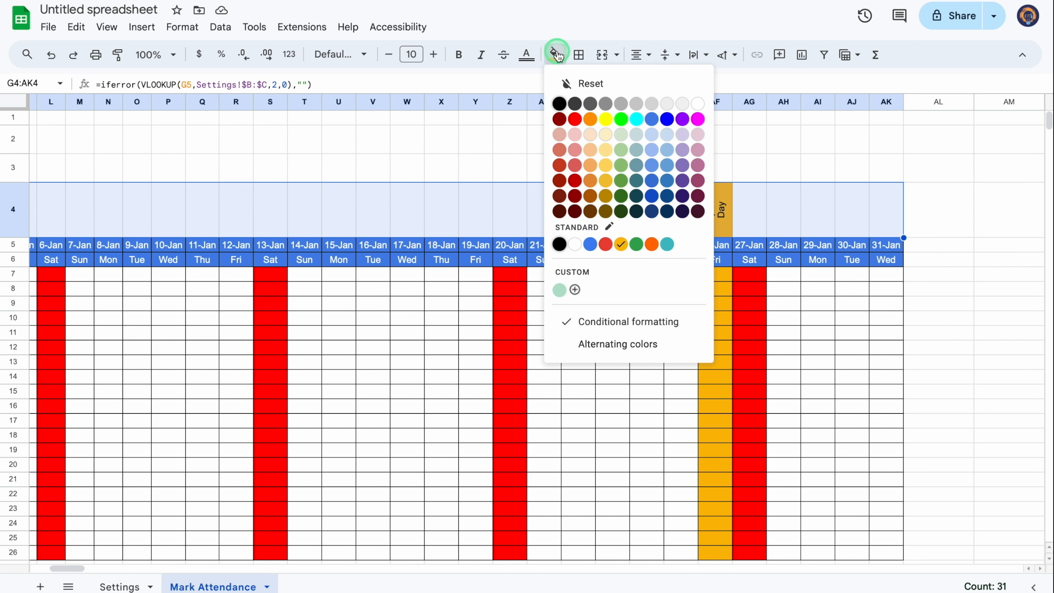
click(668, 249)
scroll(668, 249, left, 10)
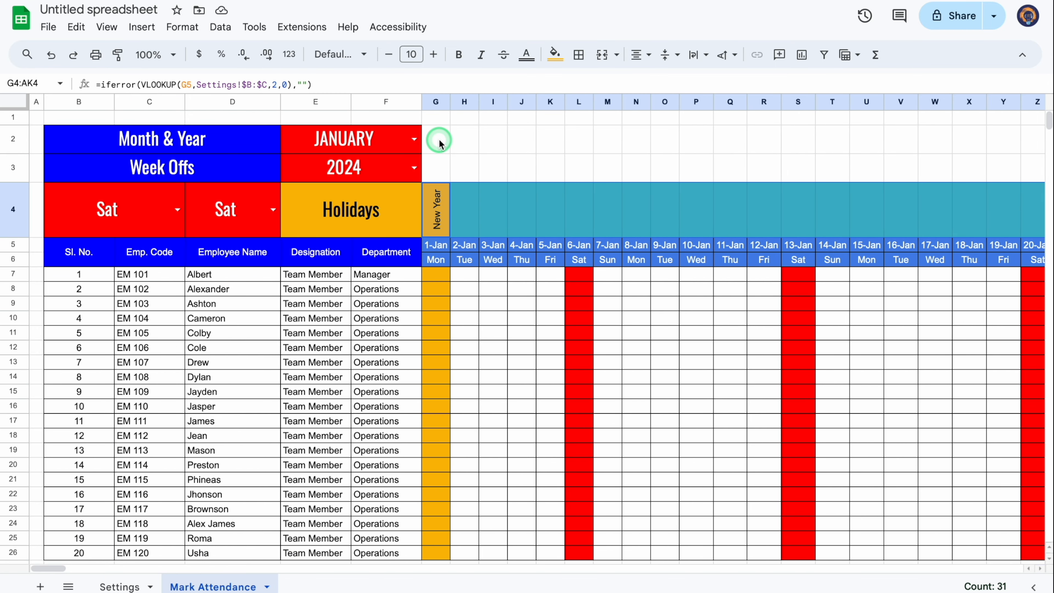
- Merge G2:N3 into one title cell with a blue fill and white text
click(439, 141)
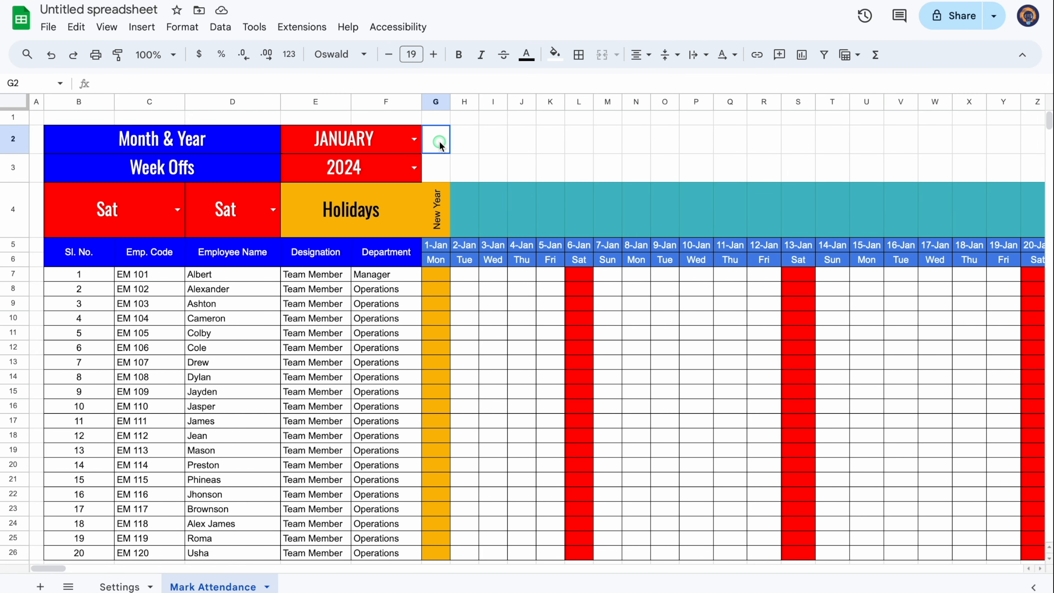
drag(440, 151, 633, 165)
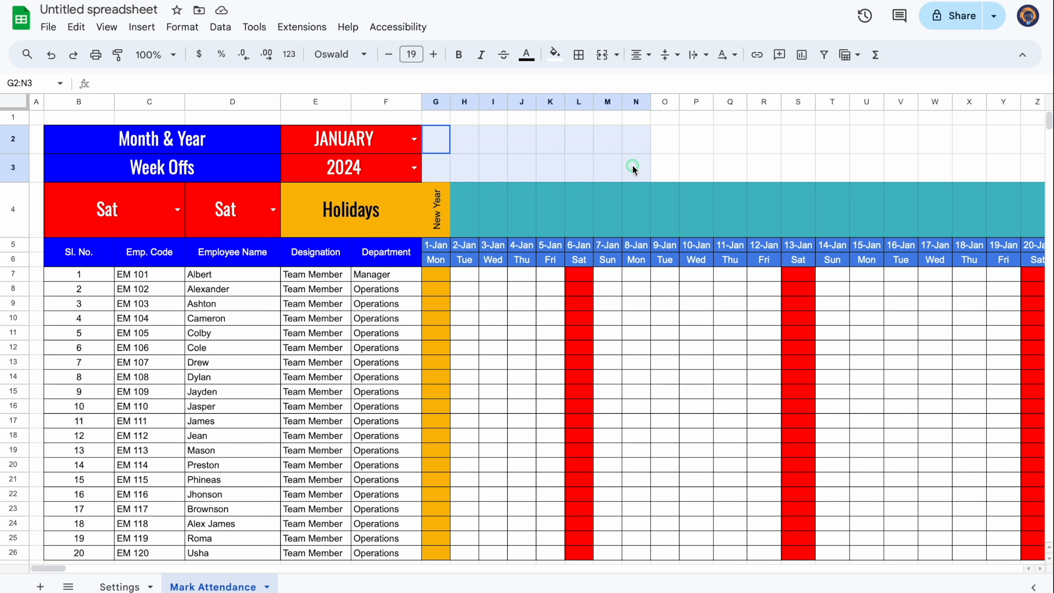
click(603, 55)
click(555, 55)
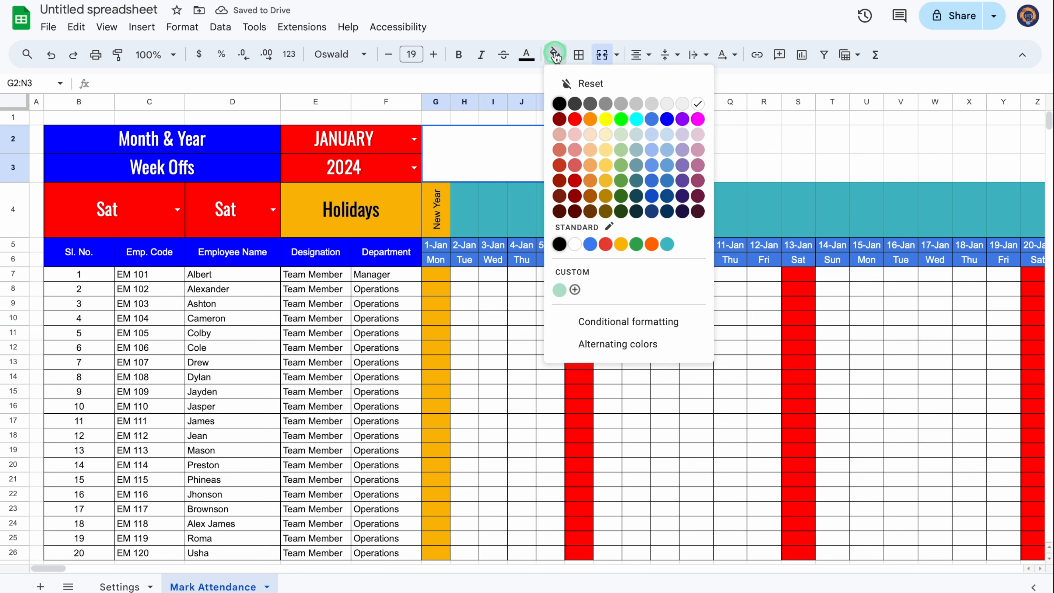
click(667, 119)
click(527, 55)
click(539, 102)
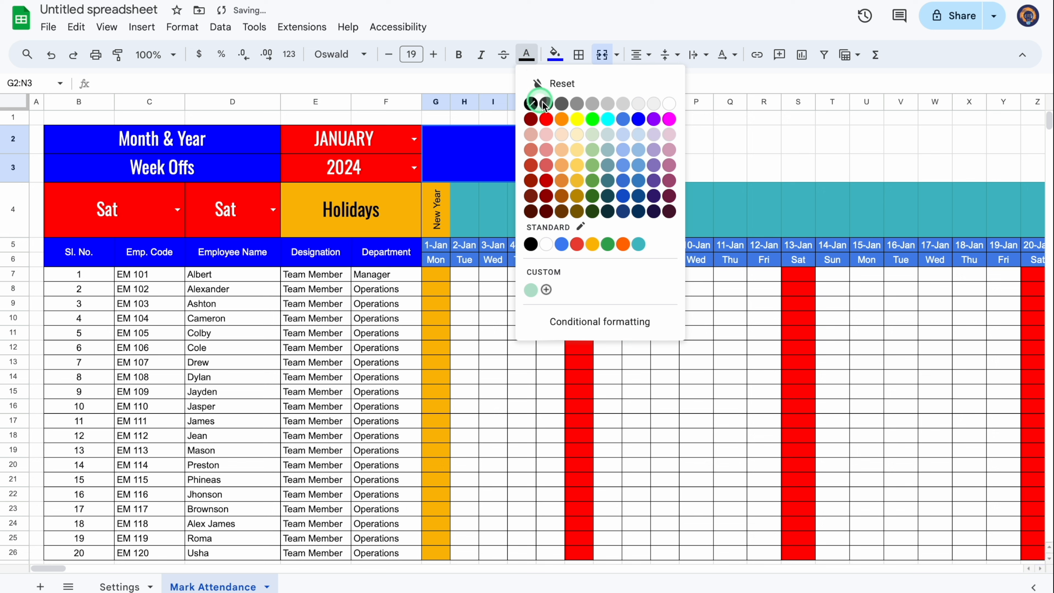
click(669, 103)
- Enter "Attendance Sheet" in the merged title cell G2:N3 and increase its font size to 27
click(541, 151)
text(Attendance Sheet)
key(Return)
click(434, 54)
click(434, 55)
click(433, 55)
click(434, 55)
click(434, 55)
click(434, 55)
click(433, 55)
- Merge O2:Q3 and enter the label "From" in it
click(664, 139)
drag(665, 138, 725, 165)
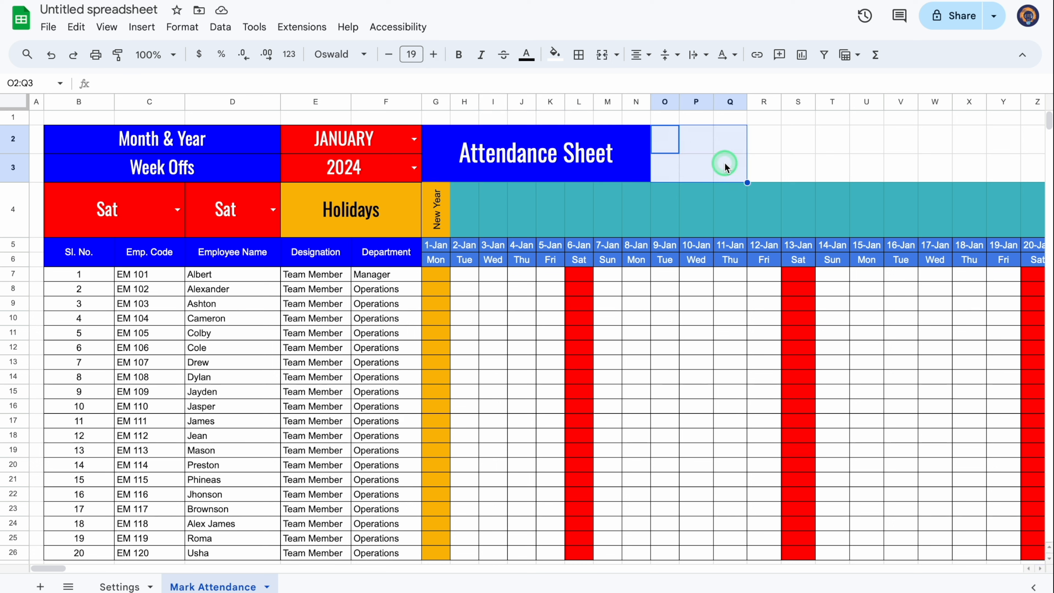
click(602, 55)
text(From)
- Merge R2:T3 and enter the formula =G5 to pull in the month's first date
drag(770, 136, 826, 161)
click(603, 55)
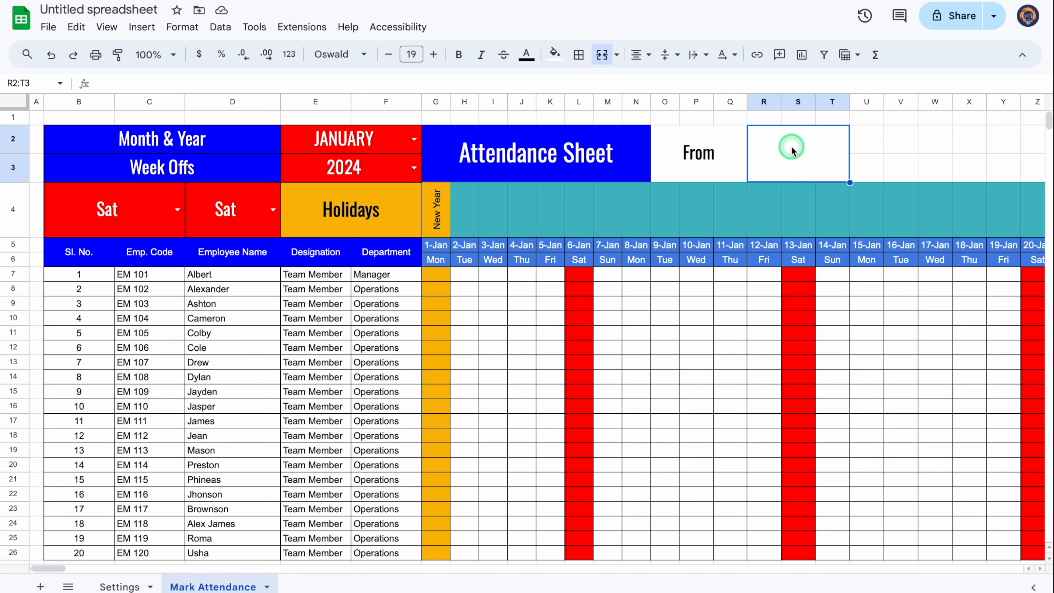
double_click(791, 146)
text(=)
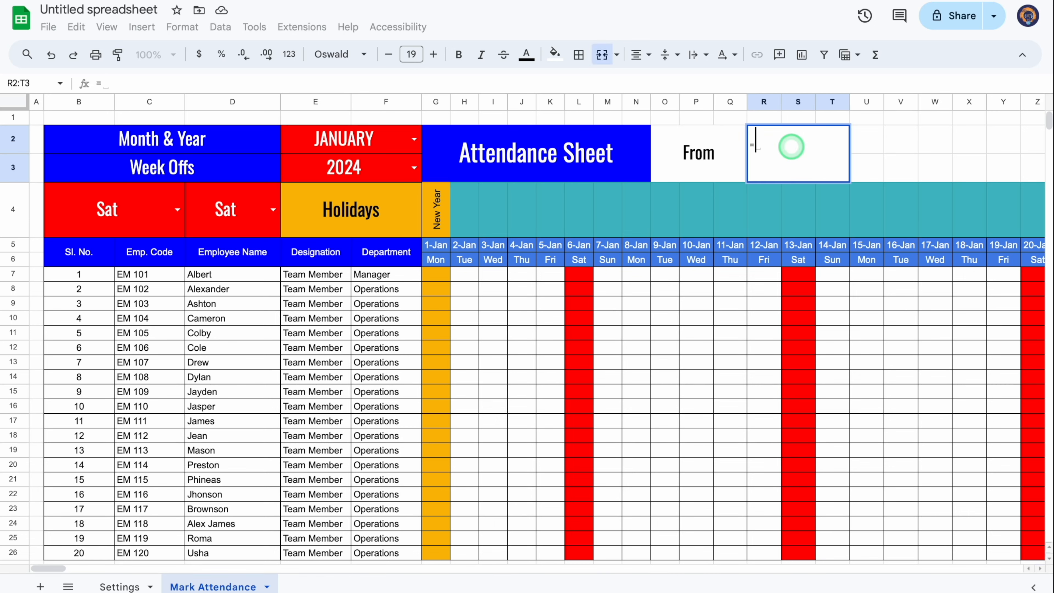
click(443, 248)
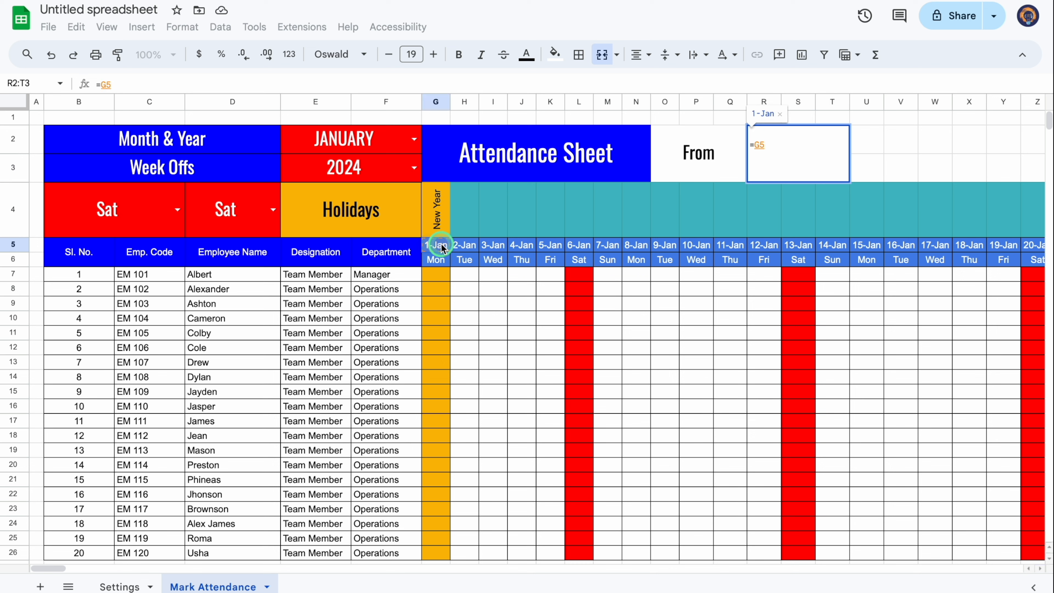
key(Return)
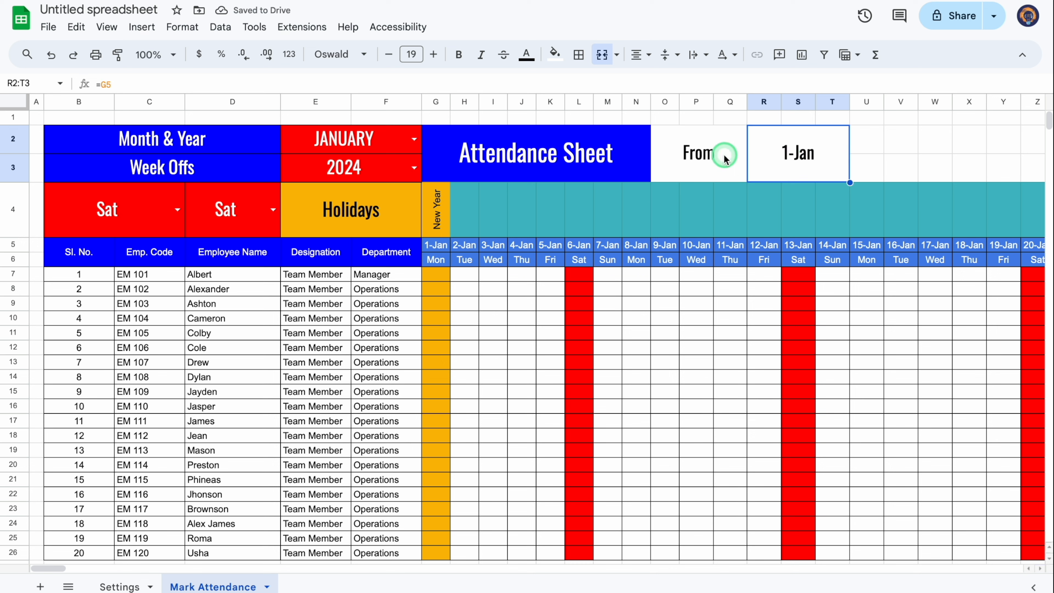
- Merge U2:V3 with the label "To", and merge W2:Y3 beside it for the end date
drag(878, 141, 898, 161)
click(602, 54)
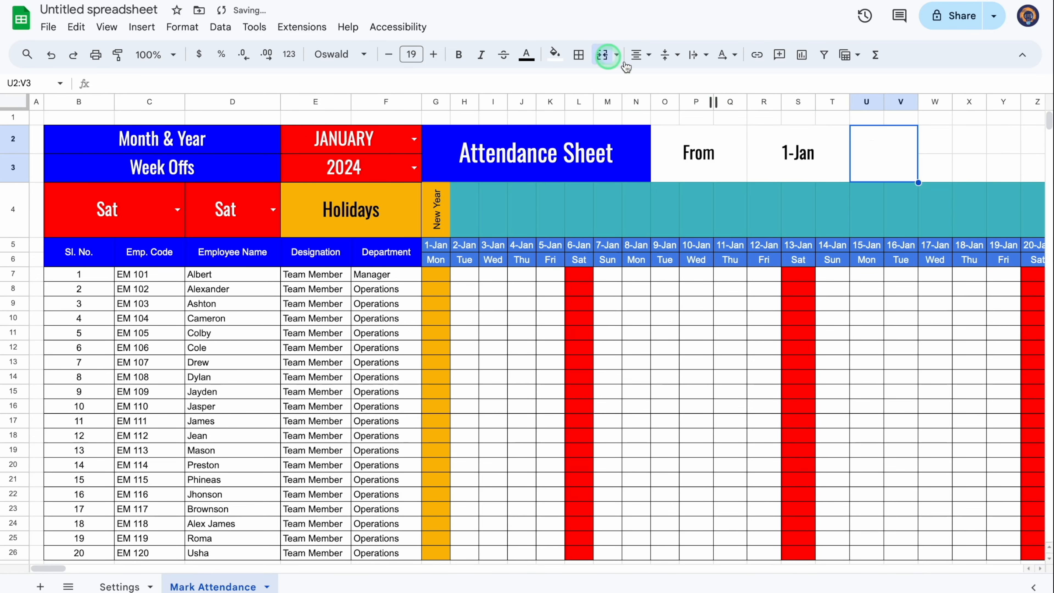
text(To)
key(Tab)
key(Tab)
drag(52, 568, 70, 575)
drag(564, 139, 628, 143)
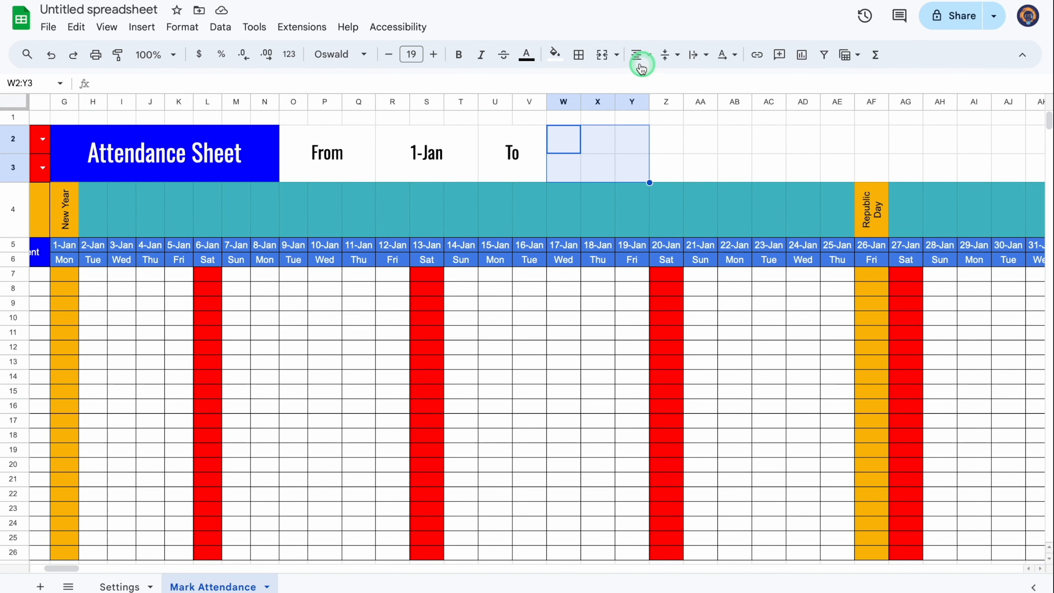
click(602, 54)
- Fill the From/To date range block O2:Y3 with amber
drag(352, 151, 569, 148)
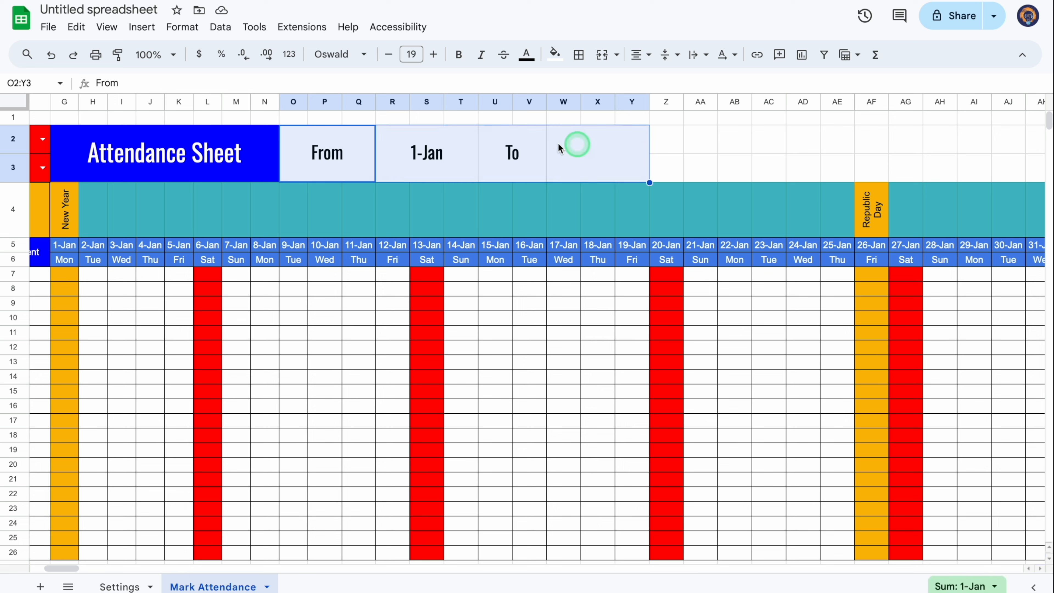
click(555, 54)
click(621, 244)
click(600, 153)
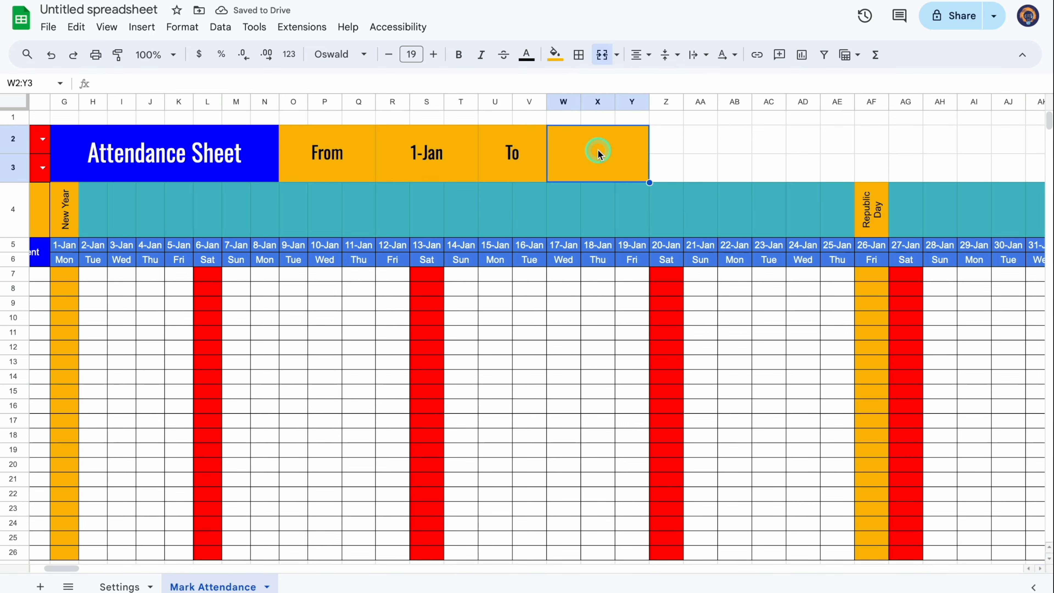
- Apply an outer border around the title and date range block G2:Y3
drag(245, 153, 571, 159)
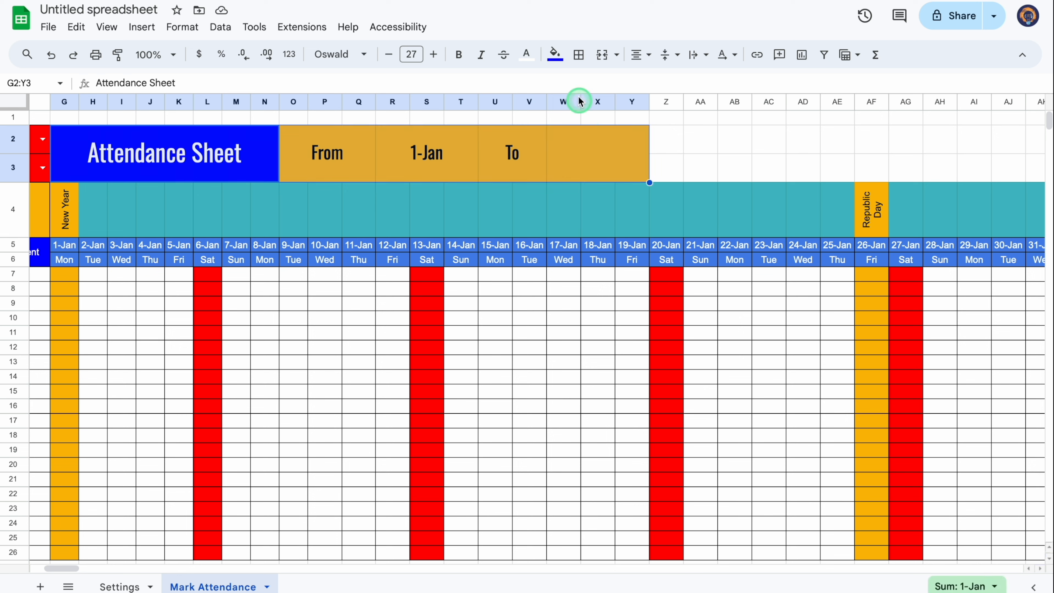
click(579, 54)
click(681, 85)
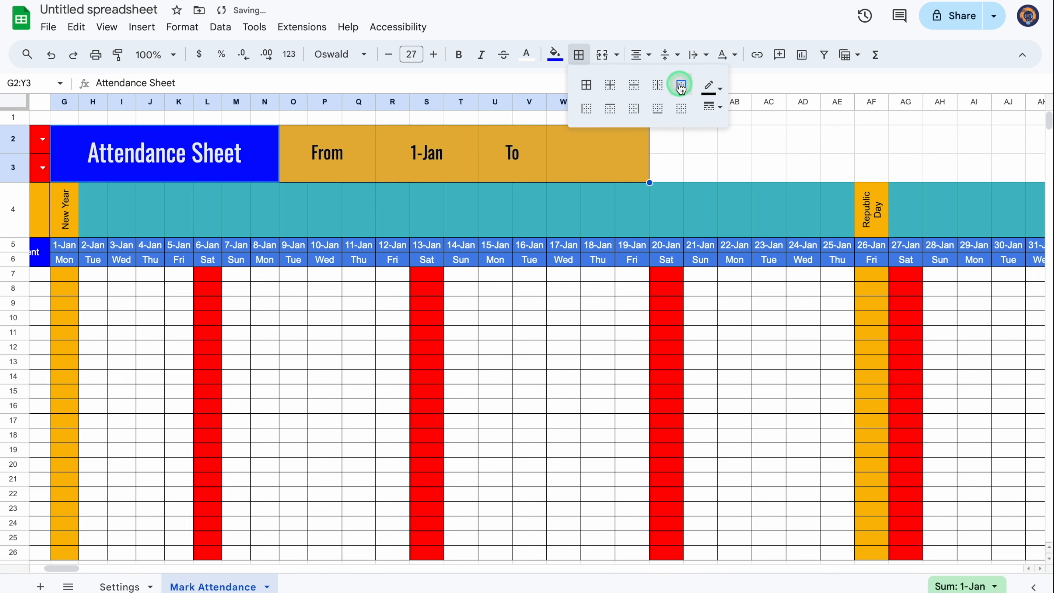
- Hide the gridlines on the Mark Attendance sheet
click(768, 139)
click(107, 27)
mouse_move(141, 55)
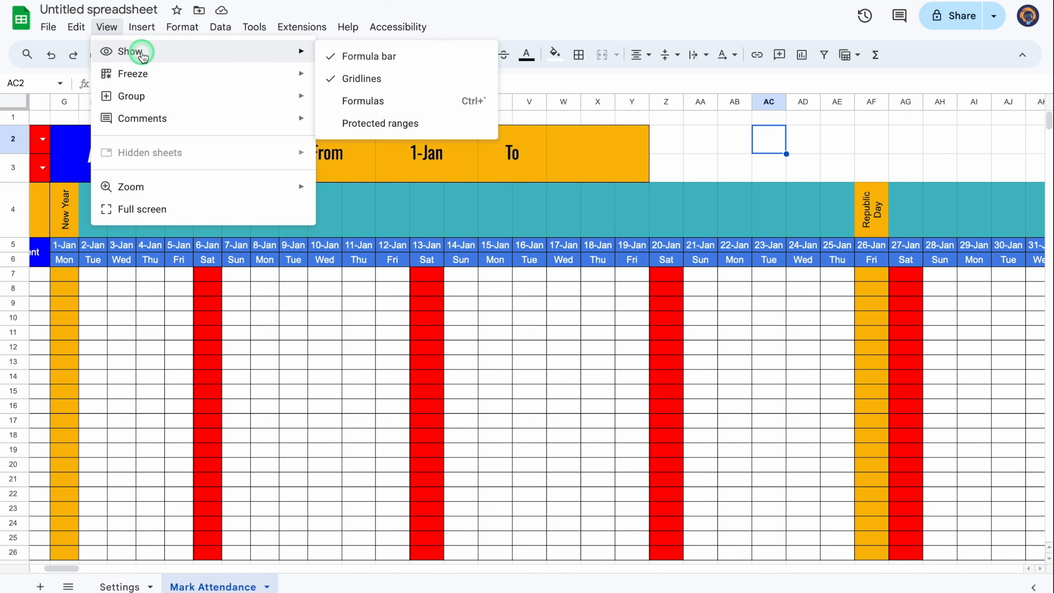
click(390, 79)
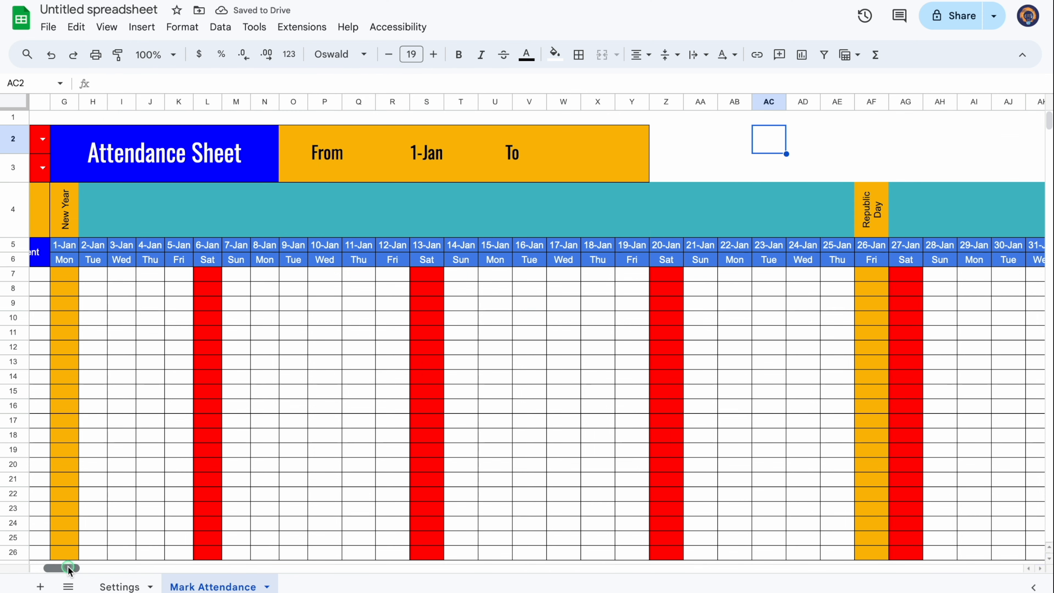
- Freeze the rows up to row 7 and adjust the freeze boundary to sit just below row 6
drag(68, 569, 47, 570)
click(438, 279)
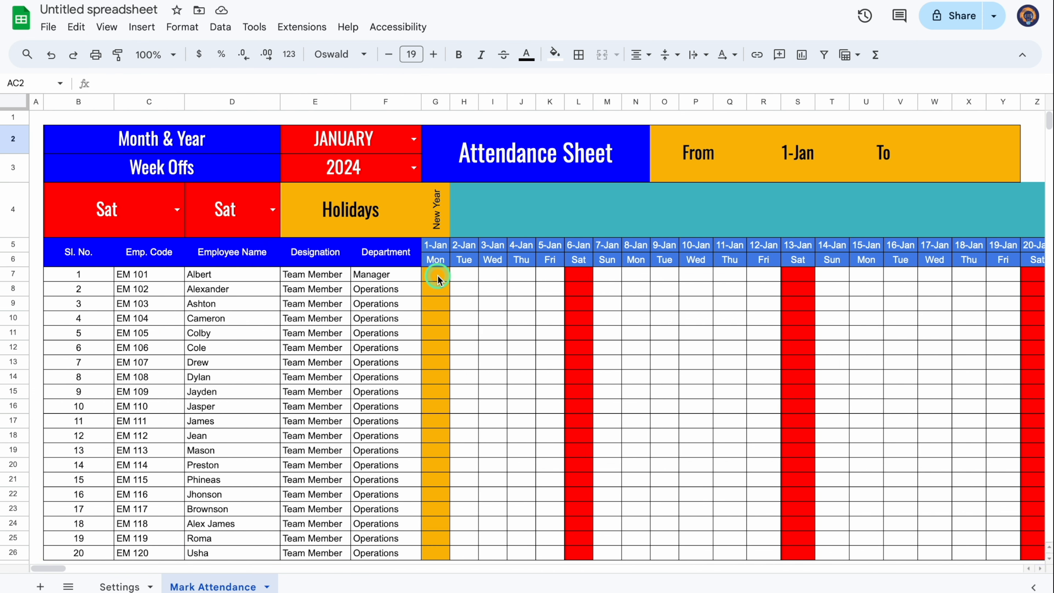
click(107, 26)
mouse_move(174, 77)
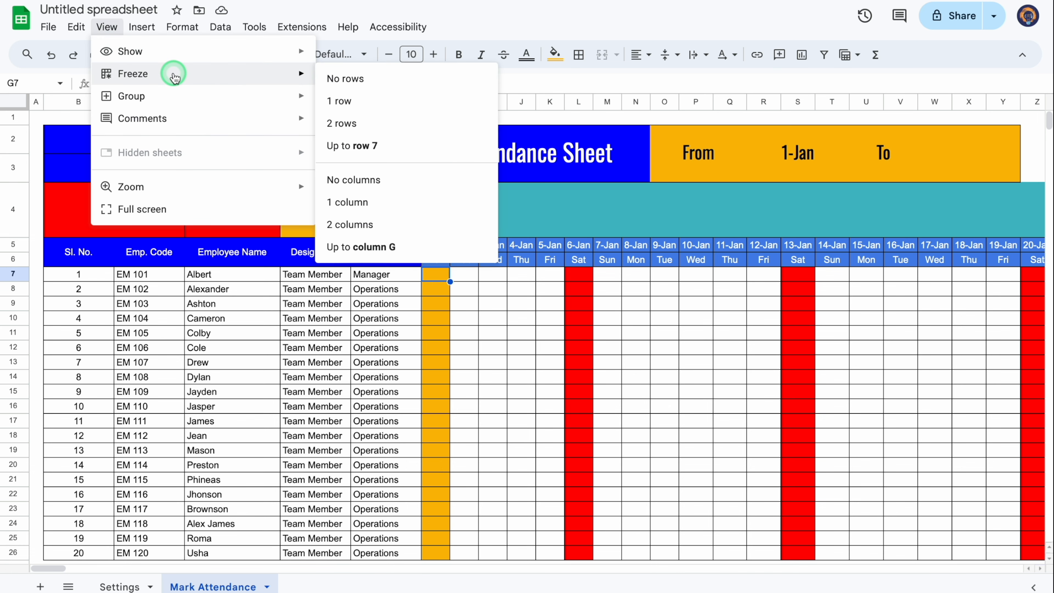
click(416, 149)
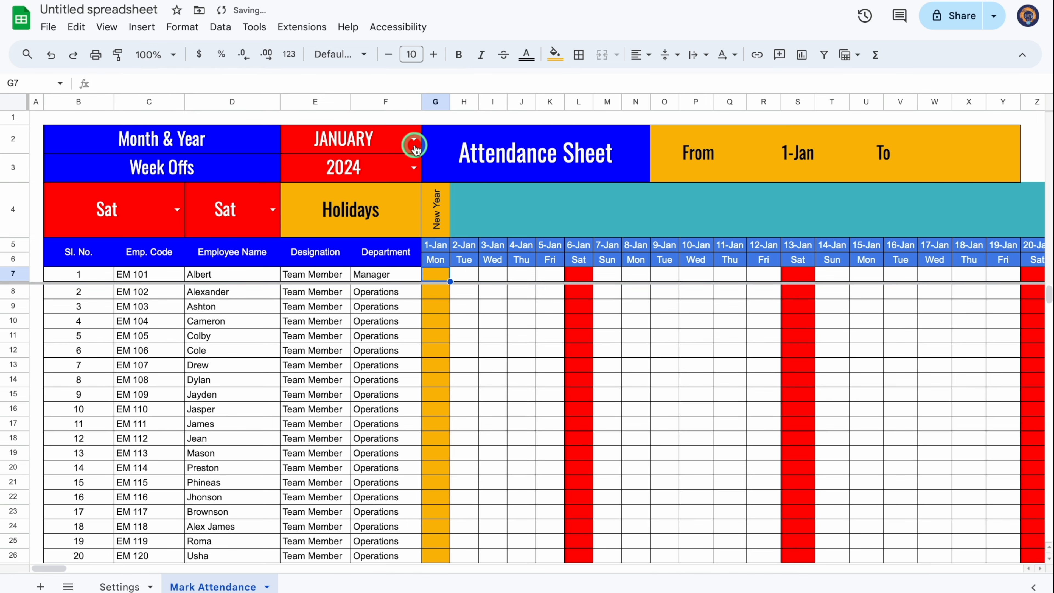
click(445, 278)
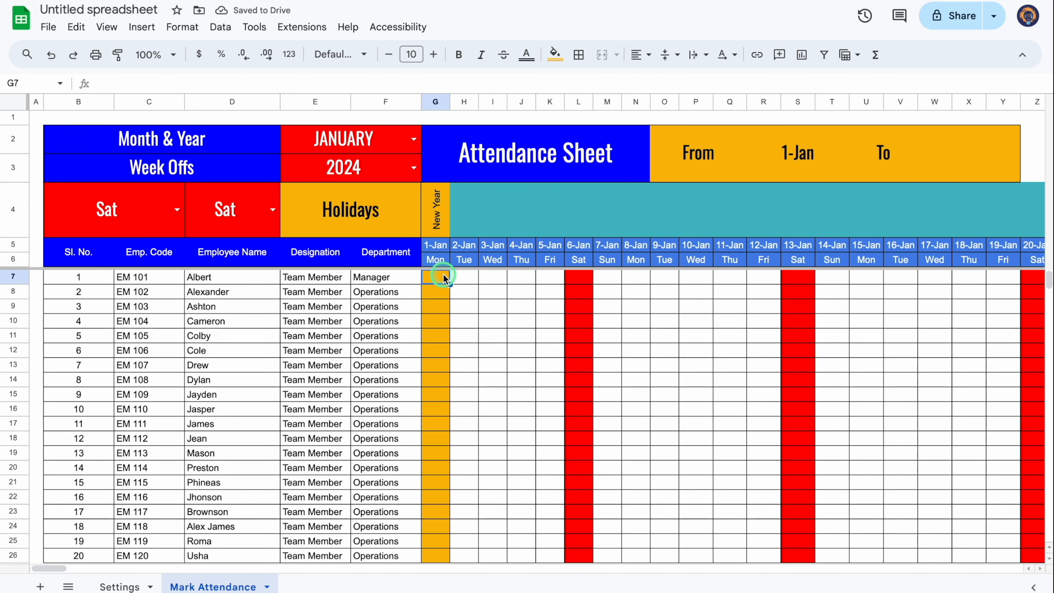
- Freeze the columns of the Mark Attendance sheet up to column F
click(107, 26)
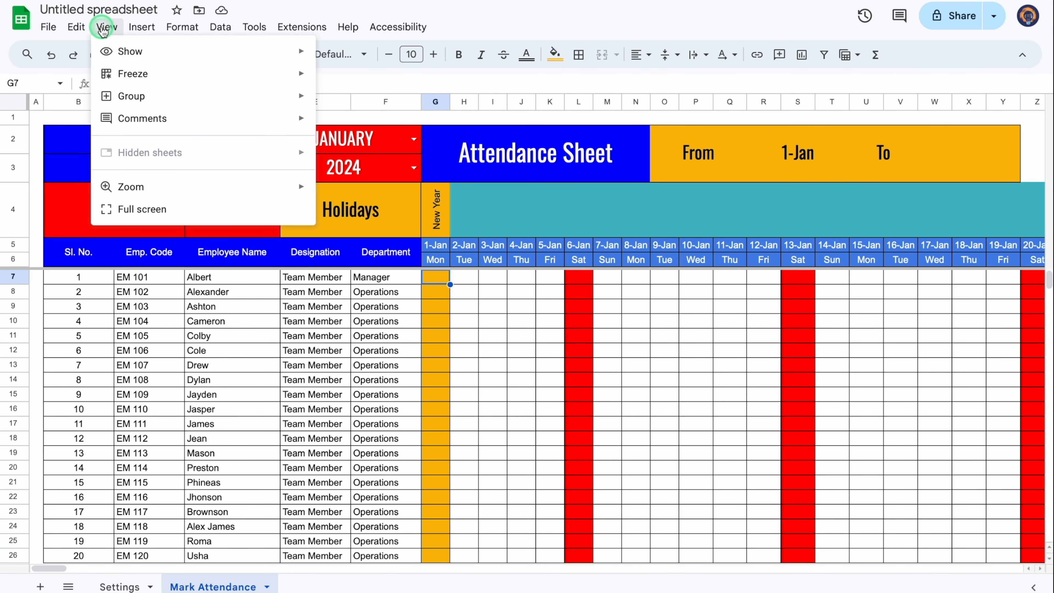
click(174, 81)
click(348, 203)
drag(46, 228, 450, 568)
- Extend the last date column's cells AK4:AK26 across to column NH so the calendar runs through 31-Dec
click(652, 194)
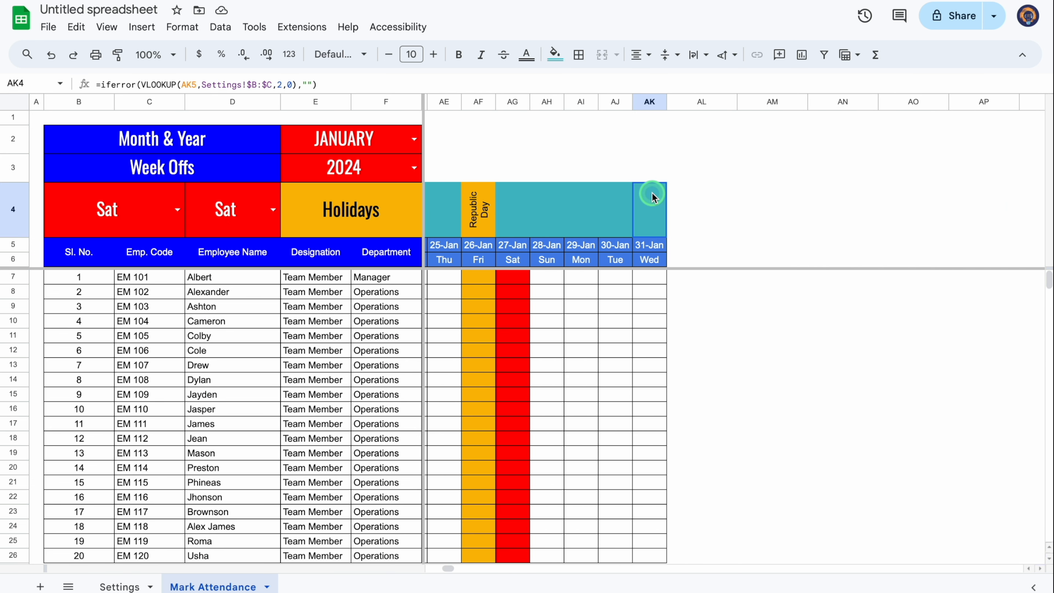
drag(654, 262, 655, 556)
drag(1049, 277, 1049, 284)
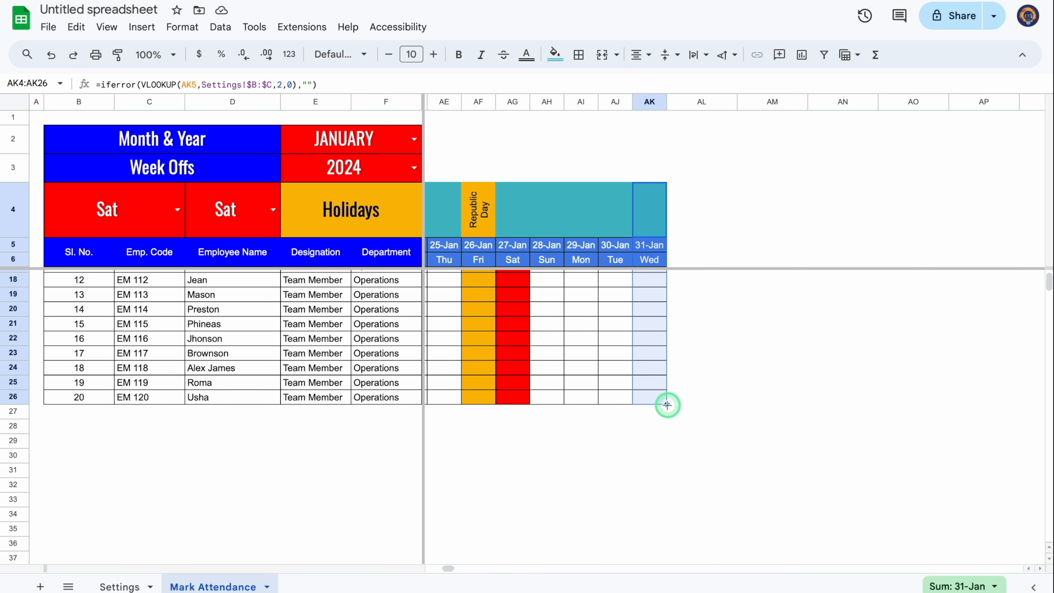
drag(876, 399, 724, 399)
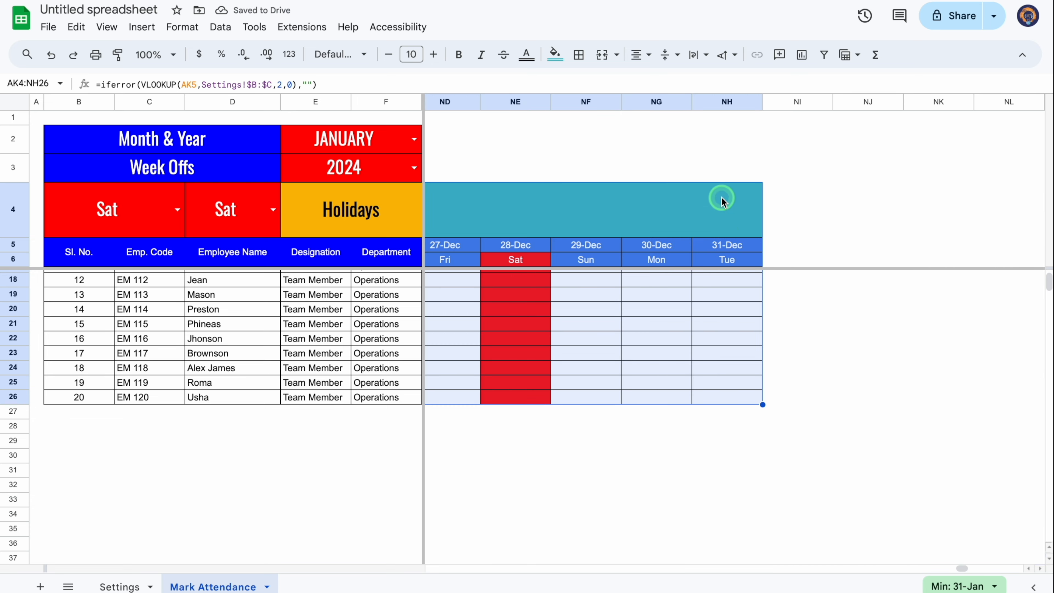
- Enter the formula =NH5 in the merged cell W2:Y3 as the To date
drag(962, 568, 434, 569)
click(972, 151)
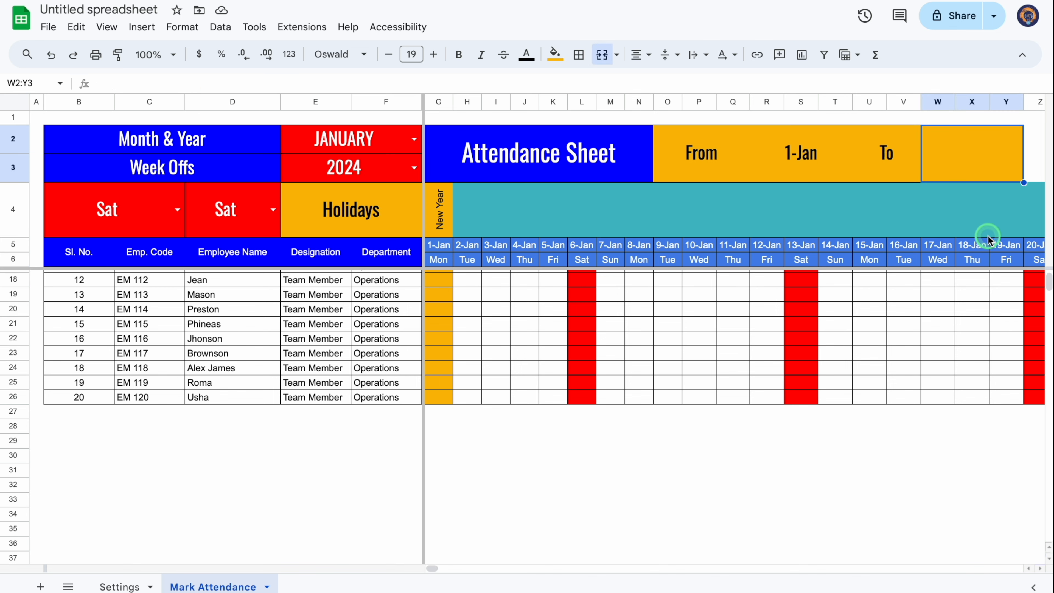
text(=)
drag(436, 569, 961, 565)
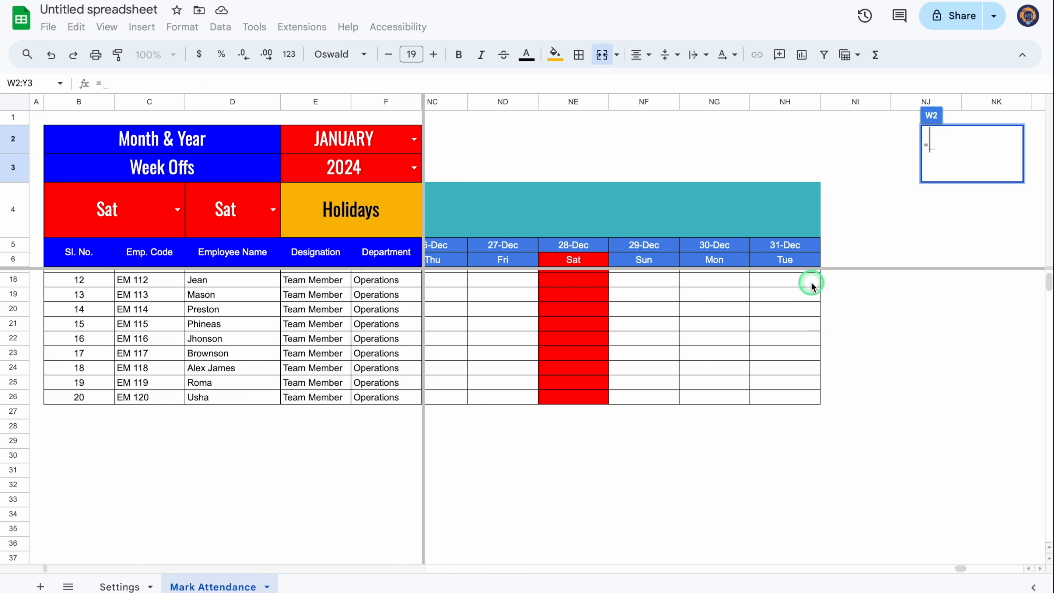
click(795, 245)
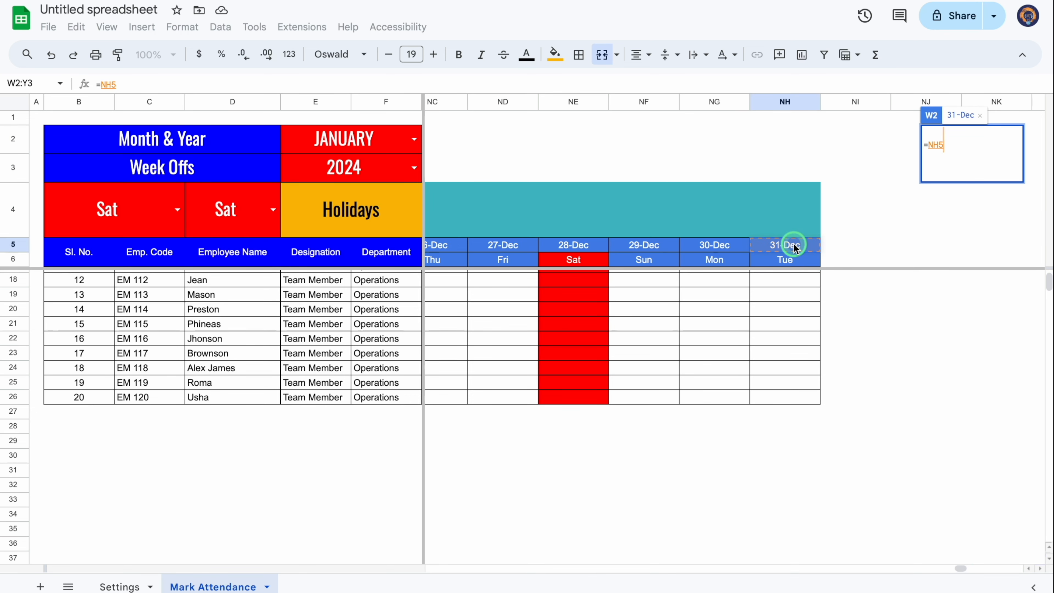
key(Return)
- Increase the font size of the From/To block O2:Y3 to 29
drag(702, 156, 983, 153)
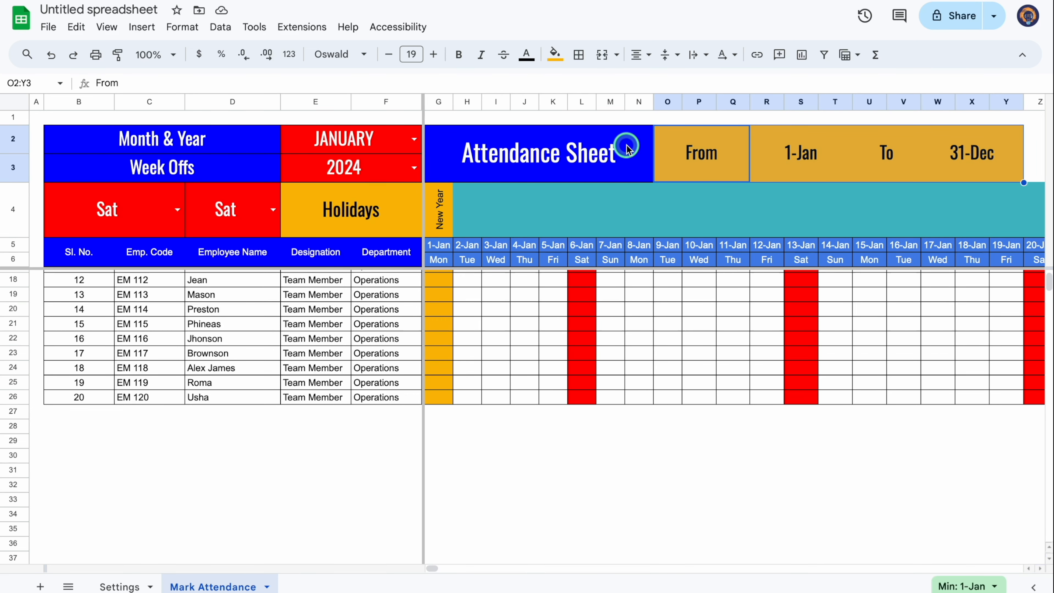
click(434, 54)
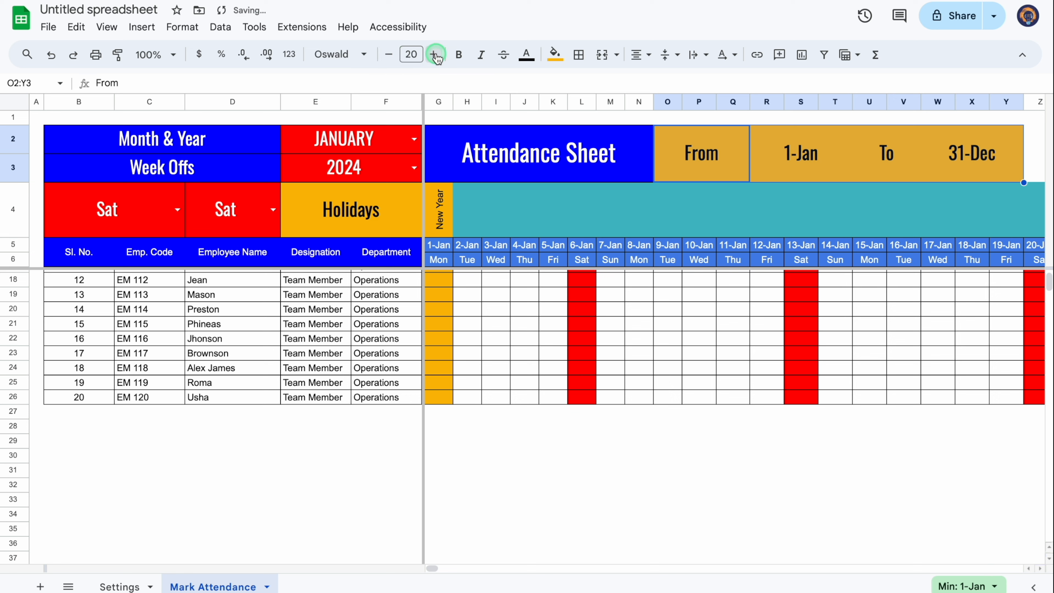
click(435, 55)
click(801, 483)
- Format the From and To dates in R2:T3 and W2:Y3 as day-month-year (5-Aug-30 style) and slightly reduce their font size
click(792, 151)
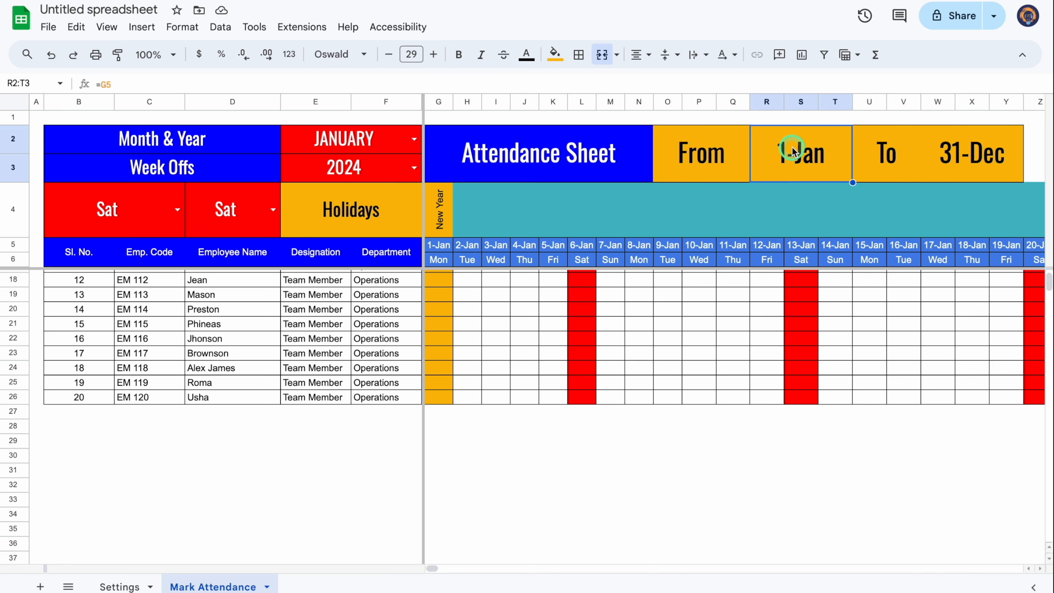
ctrl+click(941, 155)
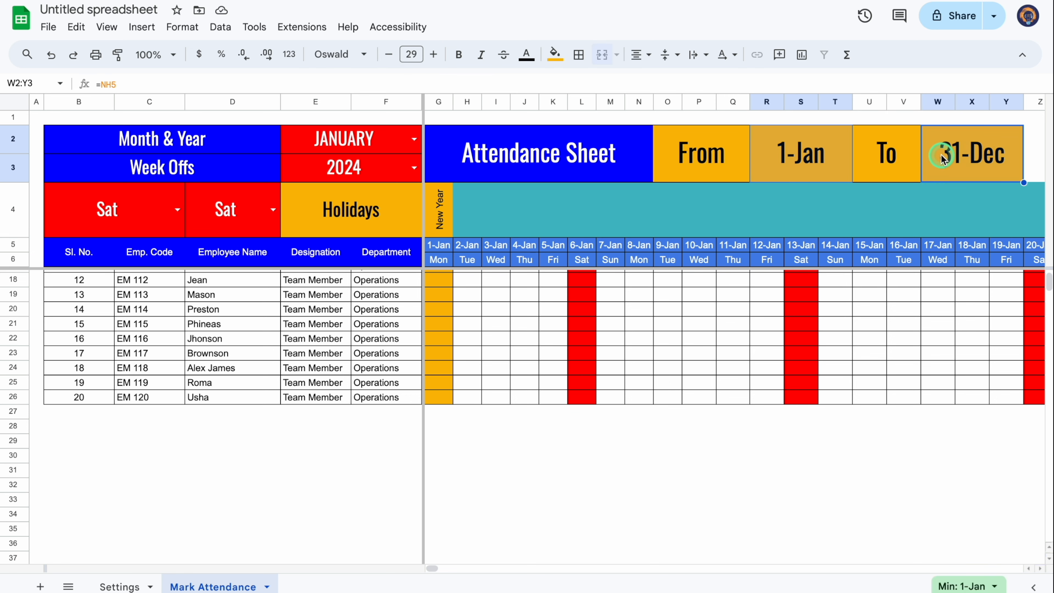
click(183, 27)
mouse_move(212, 86)
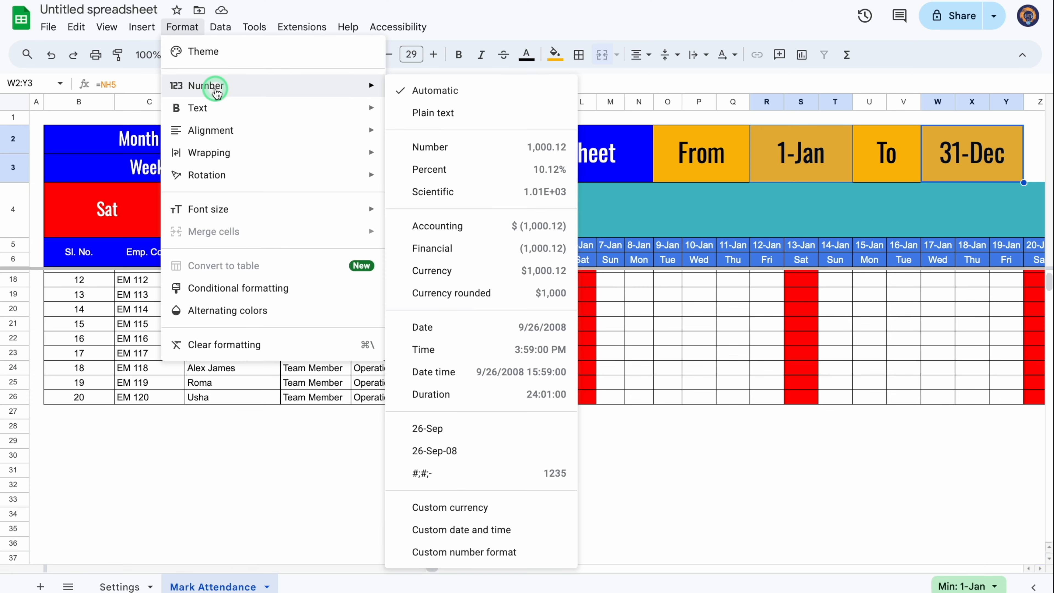
click(480, 530)
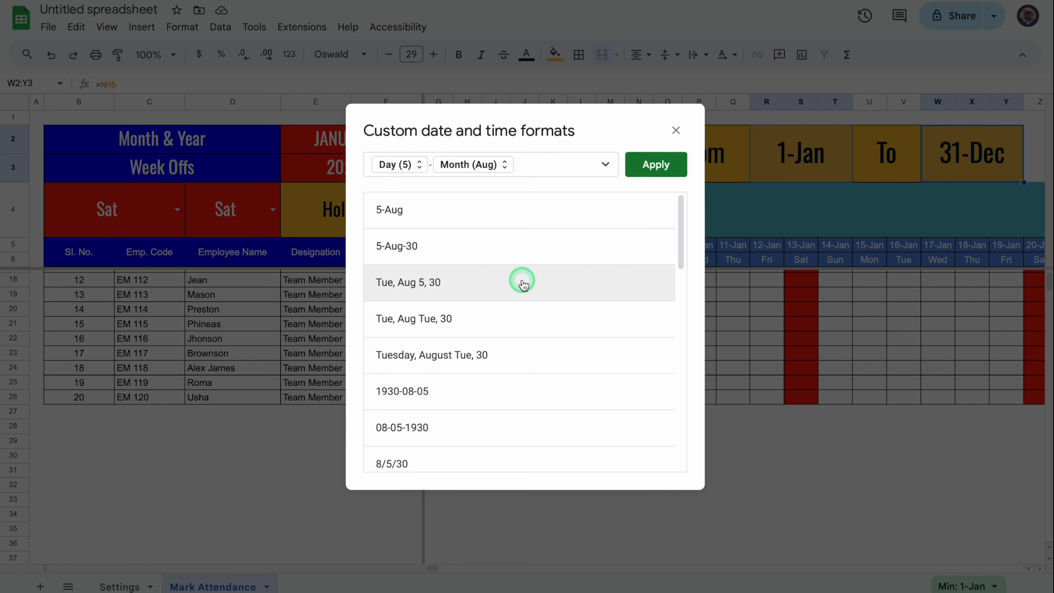
click(433, 251)
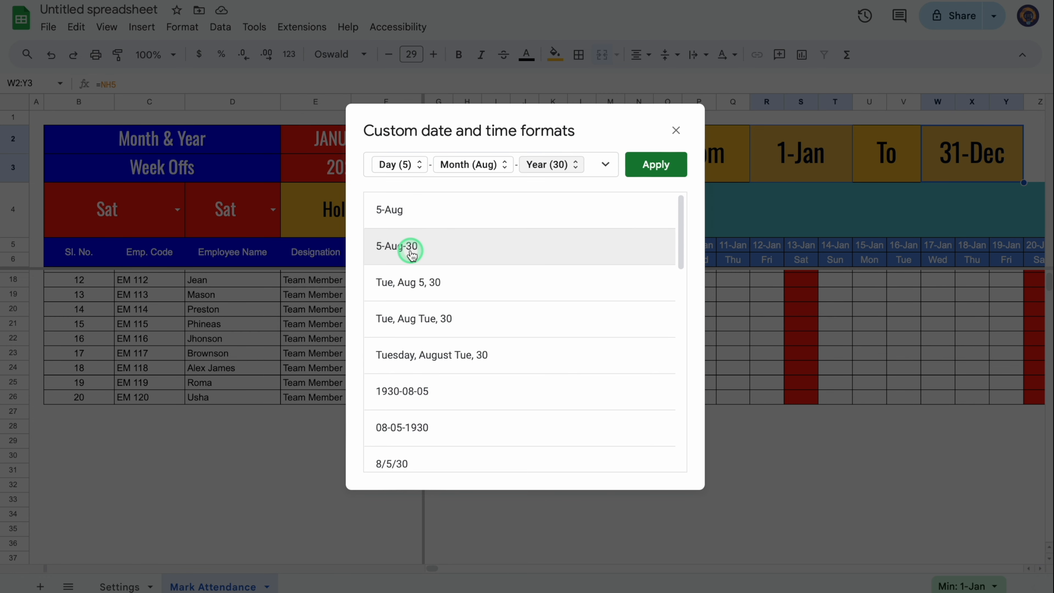
click(669, 164)
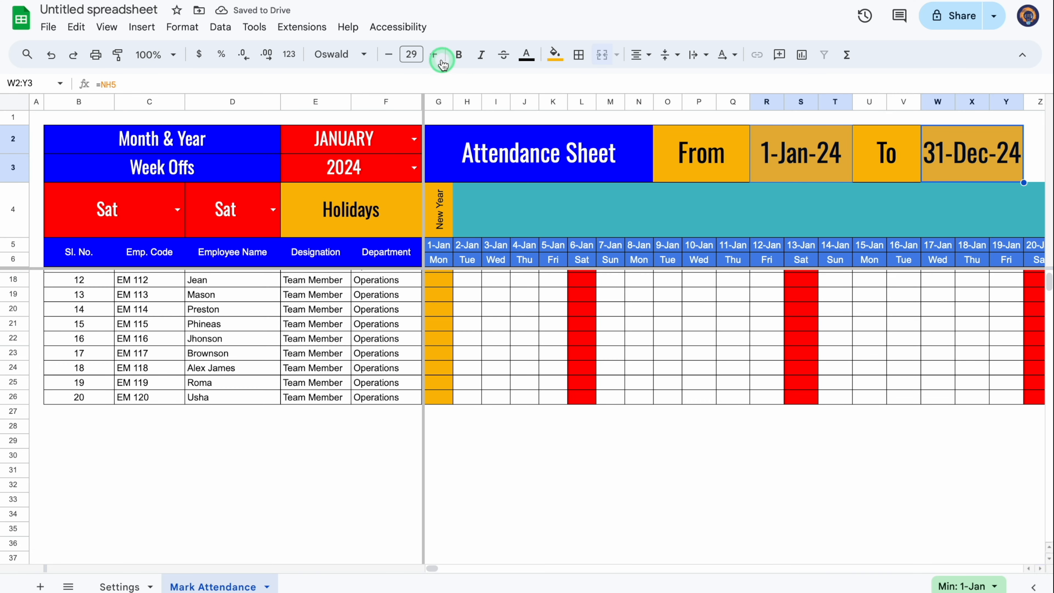
click(765, 488)
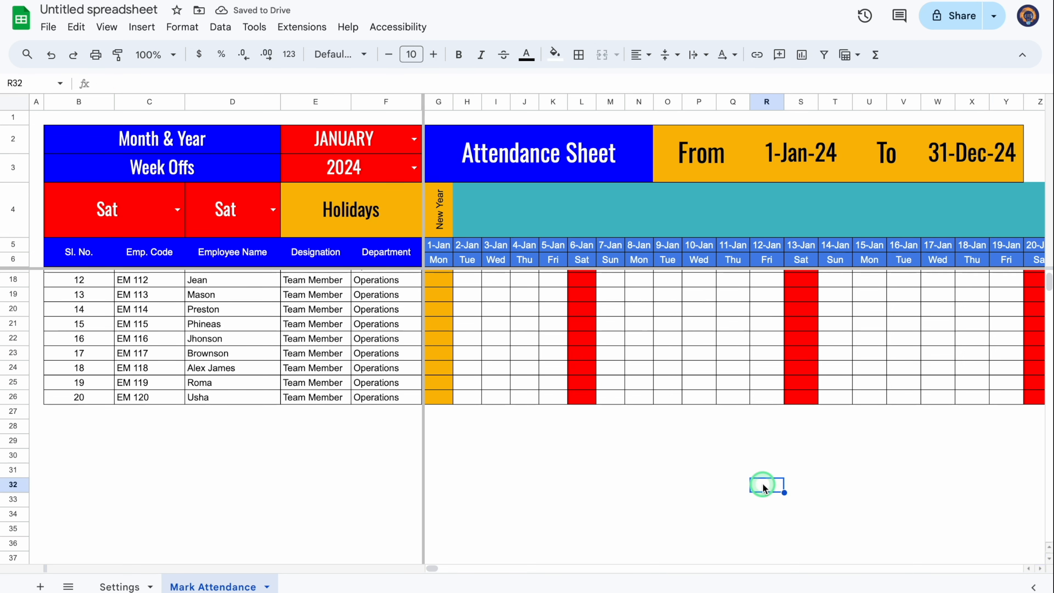
- Switch the month to FEBRUARY to test the date range, and set it back to JANUARY
click(414, 138)
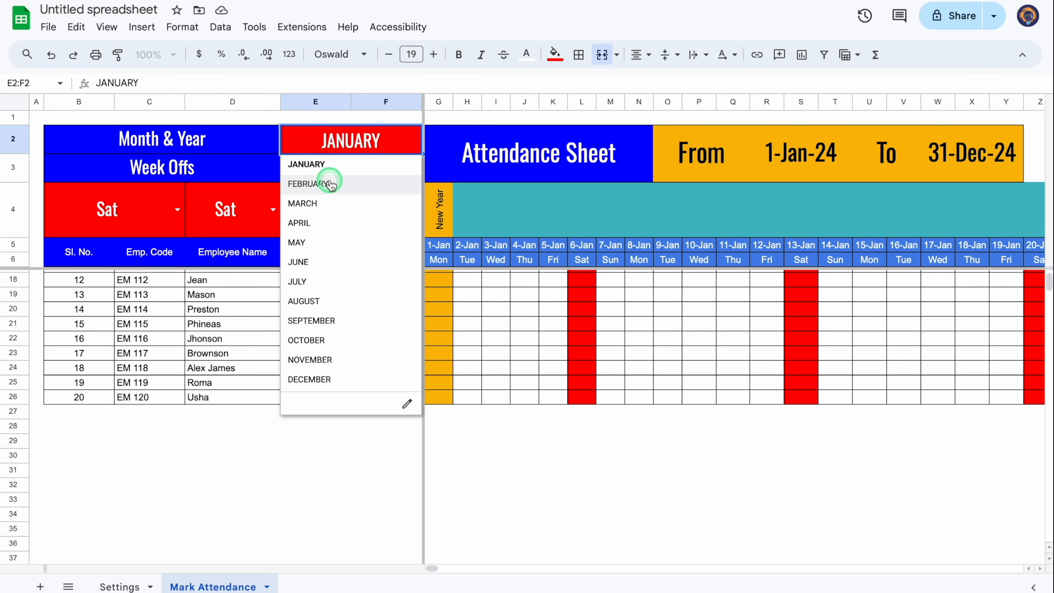
click(331, 184)
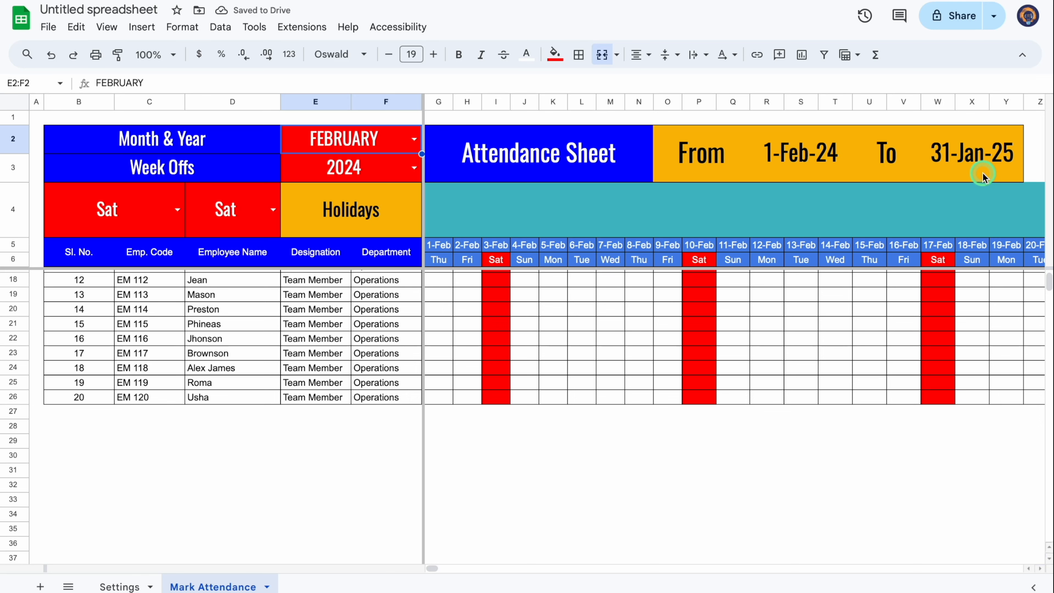
click(414, 139)
click(340, 164)
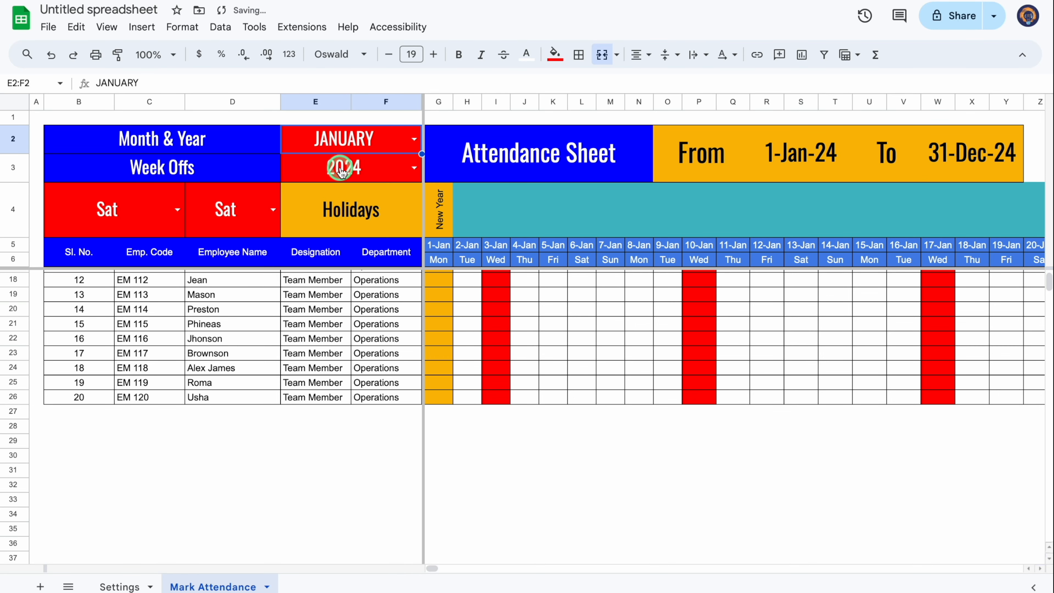
- Narrow the date columns from G through NH and shrink column NI to a thin spacer
drag(439, 101, 917, 110)
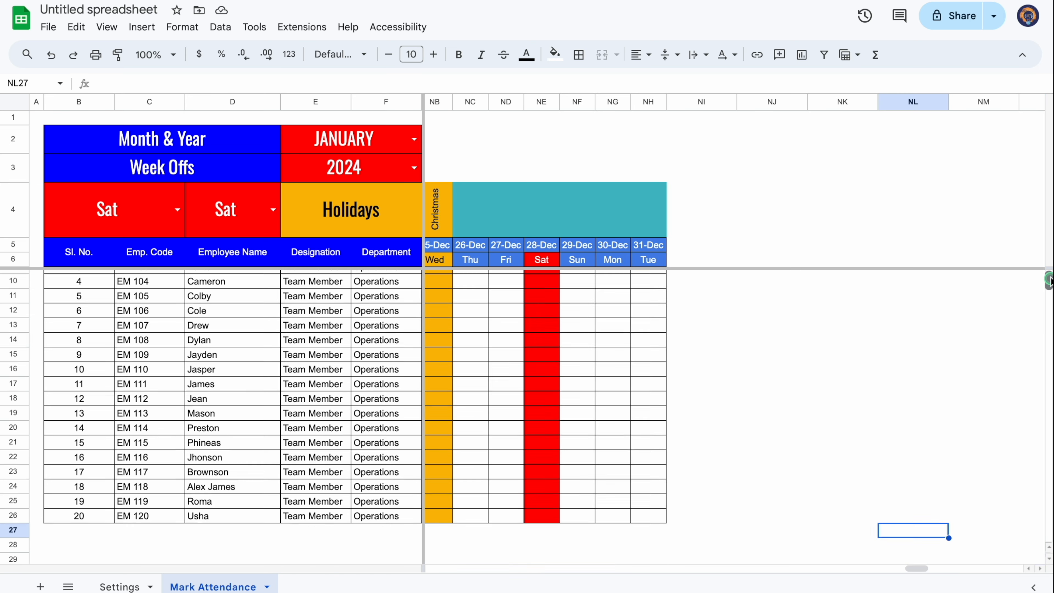
scroll(708, 153, up, 2)
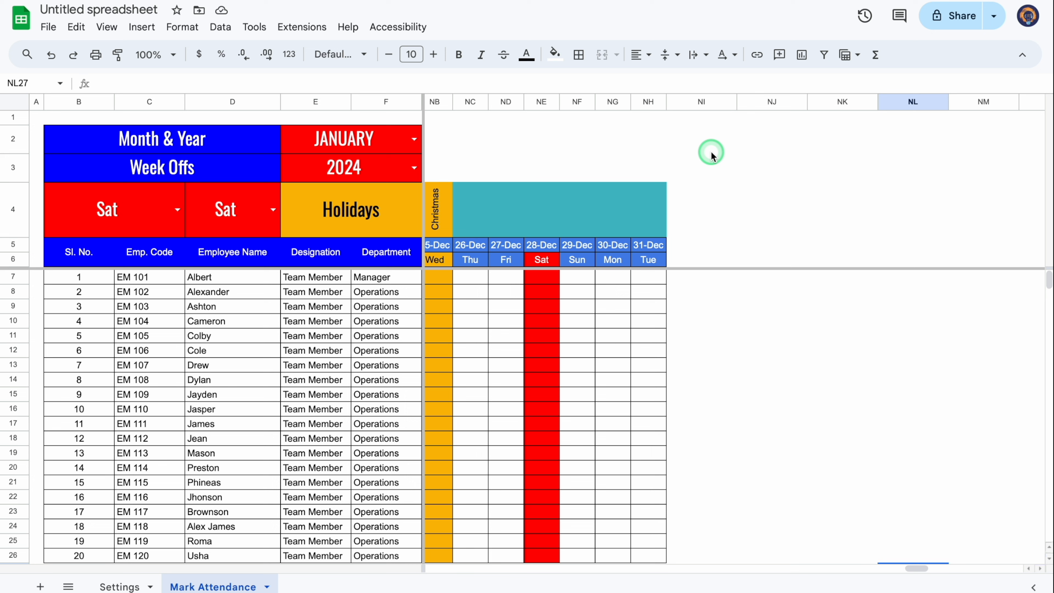
click(697, 108)
drag(735, 101, 684, 117)
- Enter the summary headers Total Present, Total Absent, Total Half Days and Total Pl in NJ5:NM5
click(697, 243)
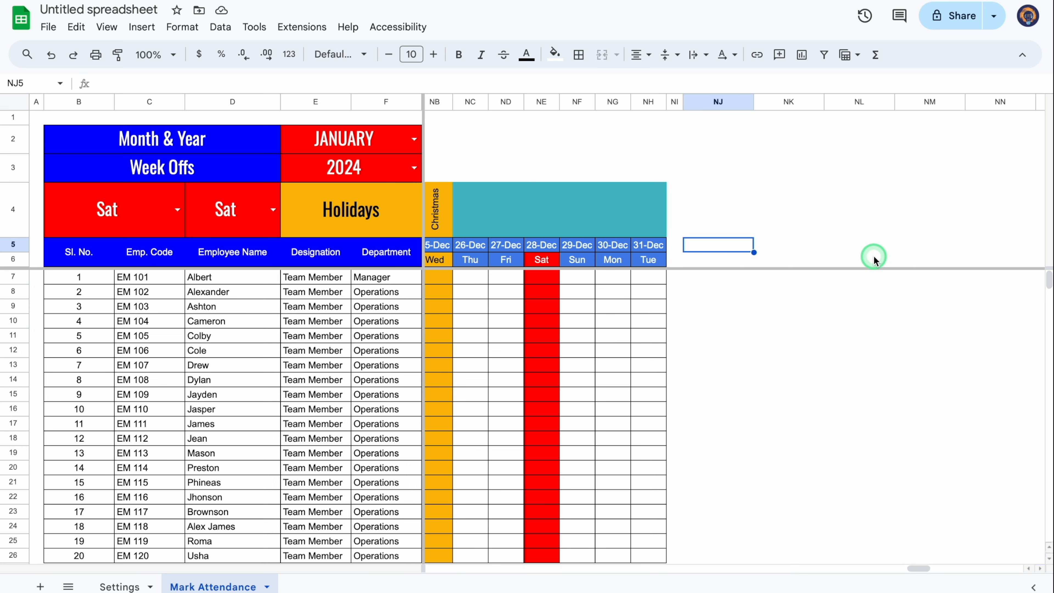
text(Total Present)
key(Tab)
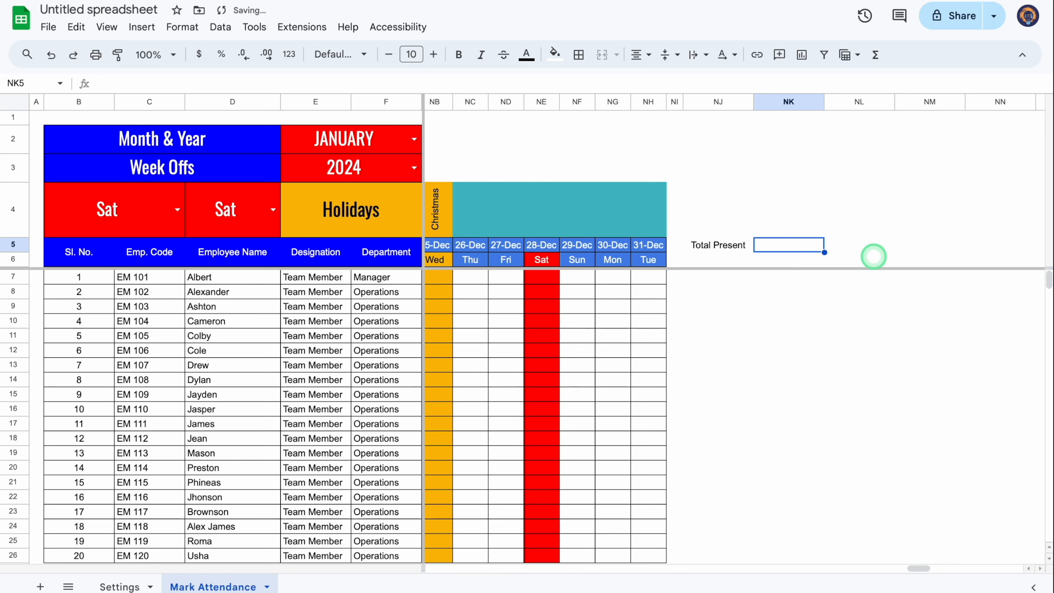
text(Total Absent)
key(Tab)
text(Total Half Days)
key(Tab)
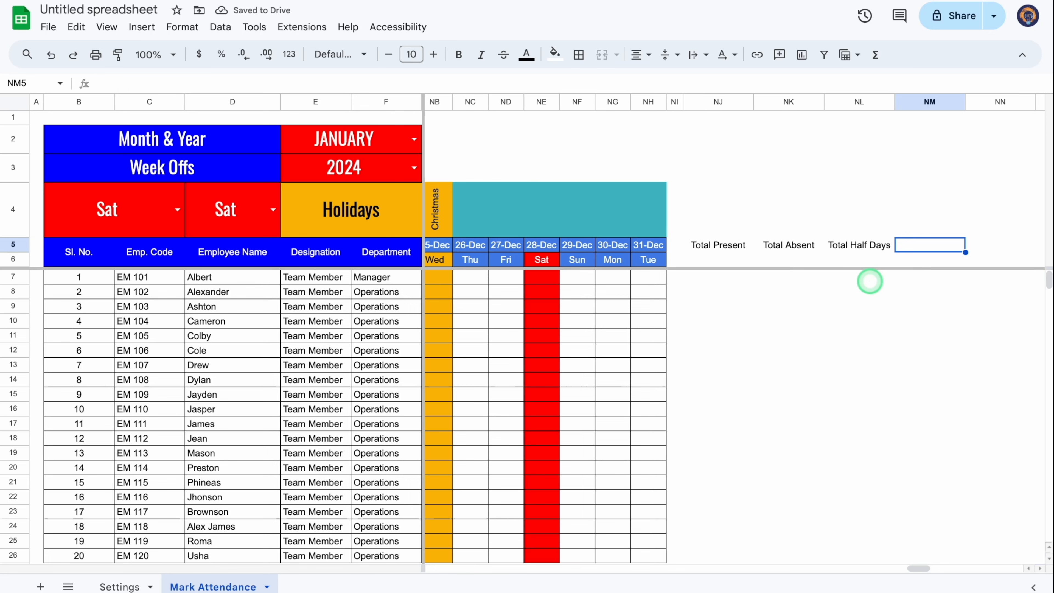
key(Tab)
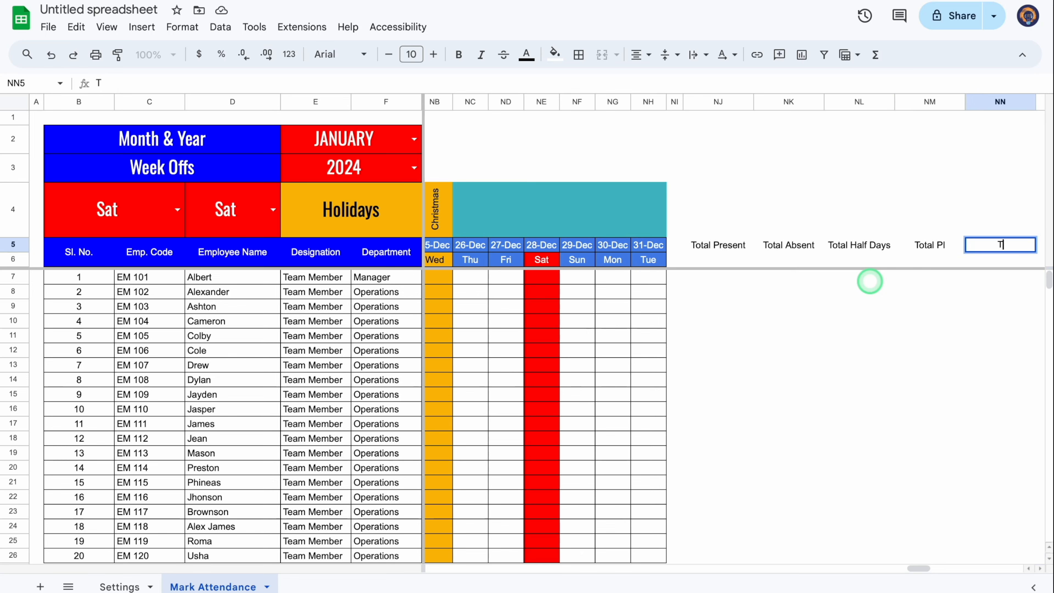
- Enter the summary headers Total SL, Total CL, Total Week Offs and Total Holidays in NN5:NQ5
text(Total SL)
key(Tab)
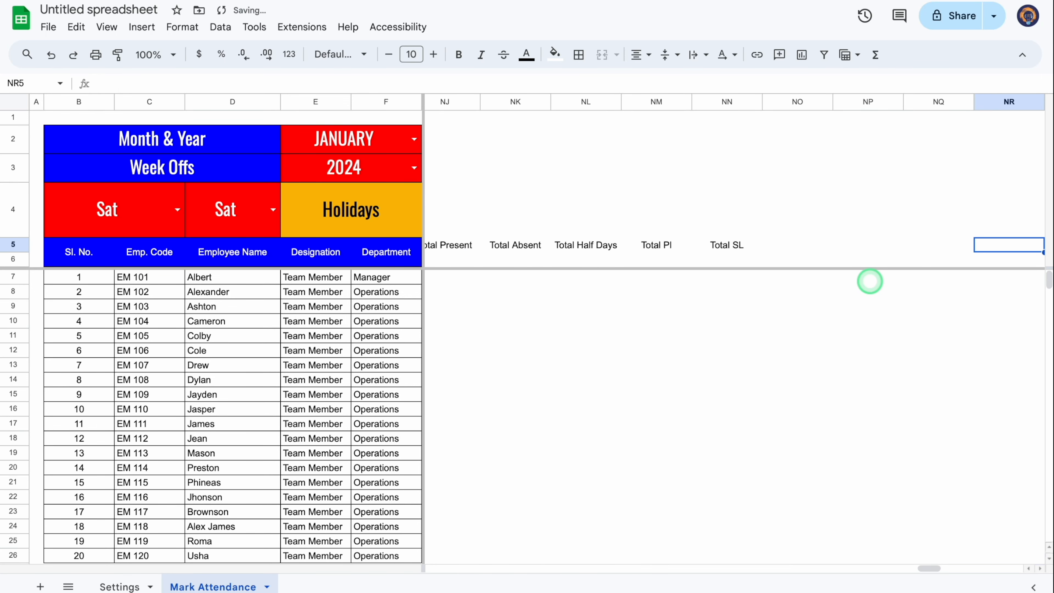
text(Total )
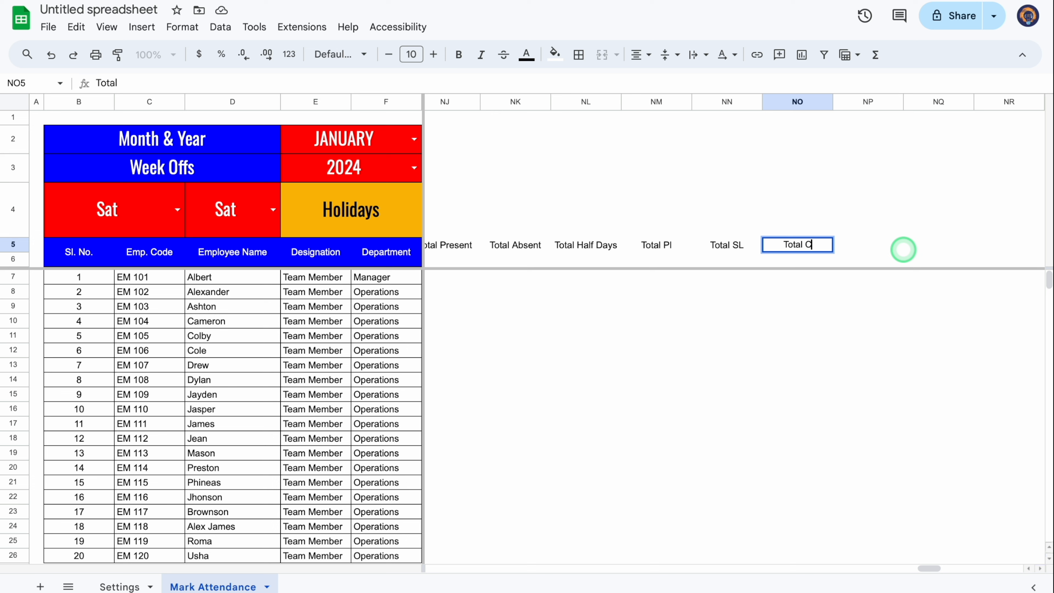
text(CL)
key(Tab)
text(To)
key(Tab)
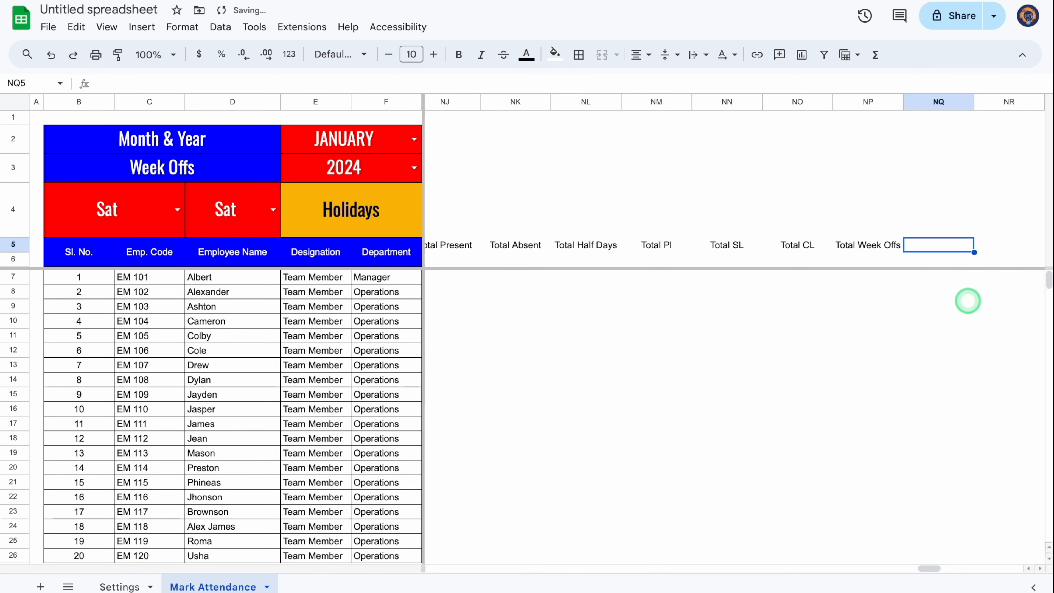
text(Total Holidays)
key(Return)
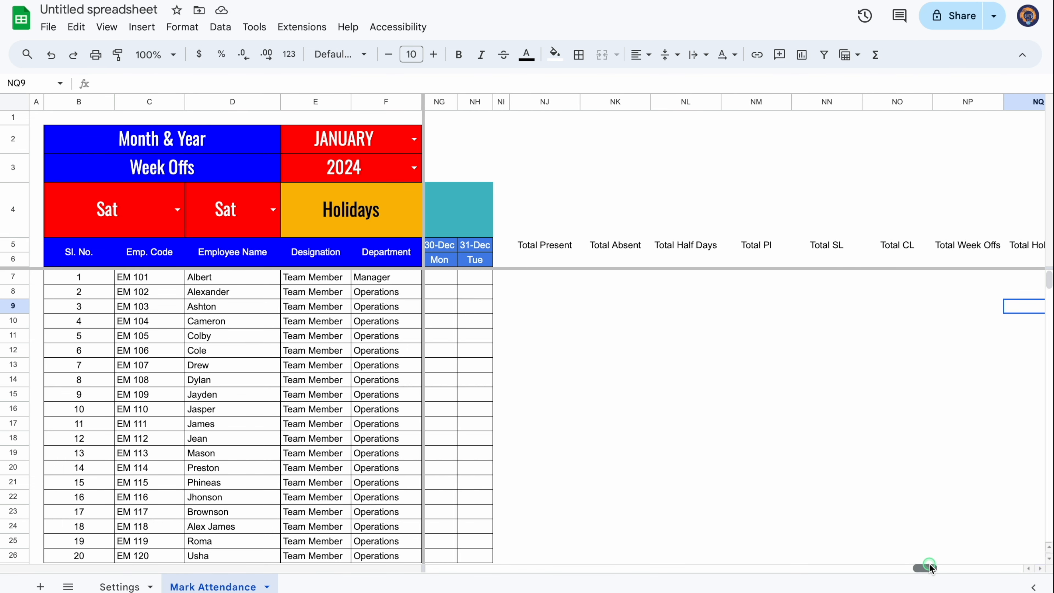
- Enter the attendance codes P, A, HD and PL in NJ6:NM6 beneath their summary headers
text(P)
key(Tab)
key(Tab)
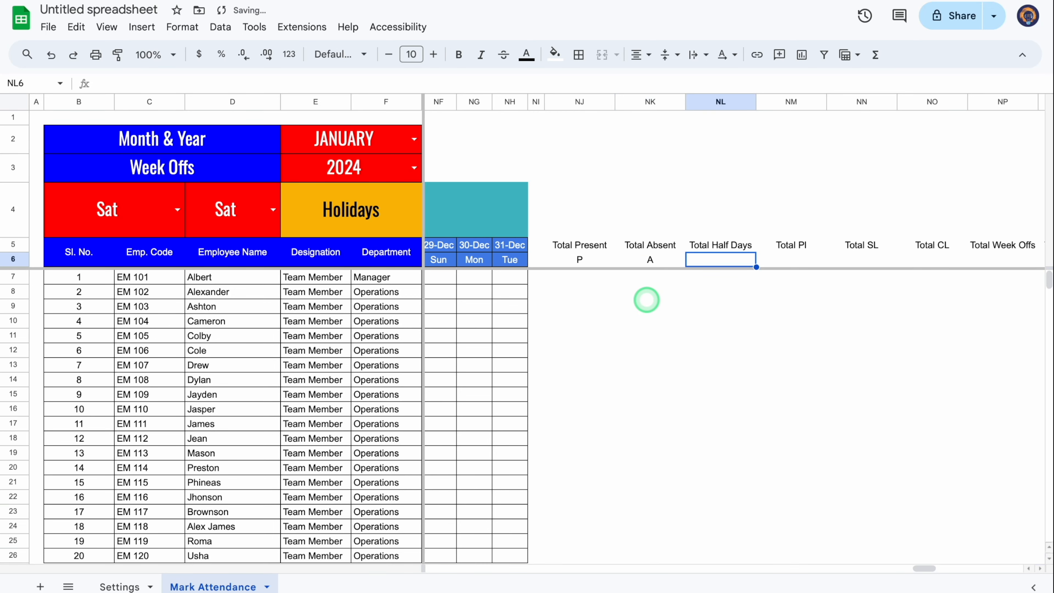
key(Tab)
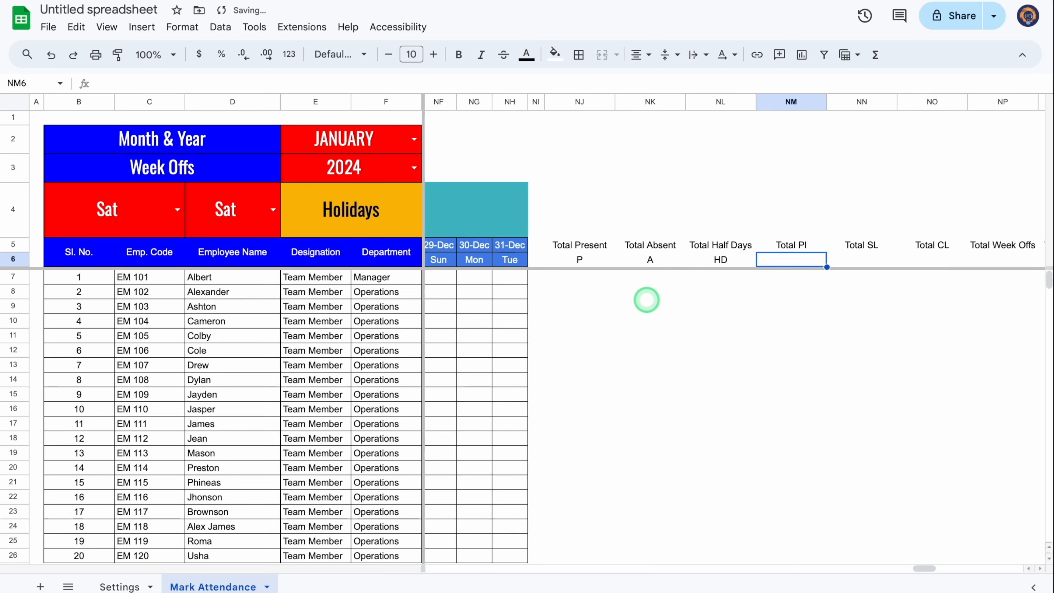
text(PL)
- Correct the header in NM5 to Total PL
key(Up)
click(332, 82)
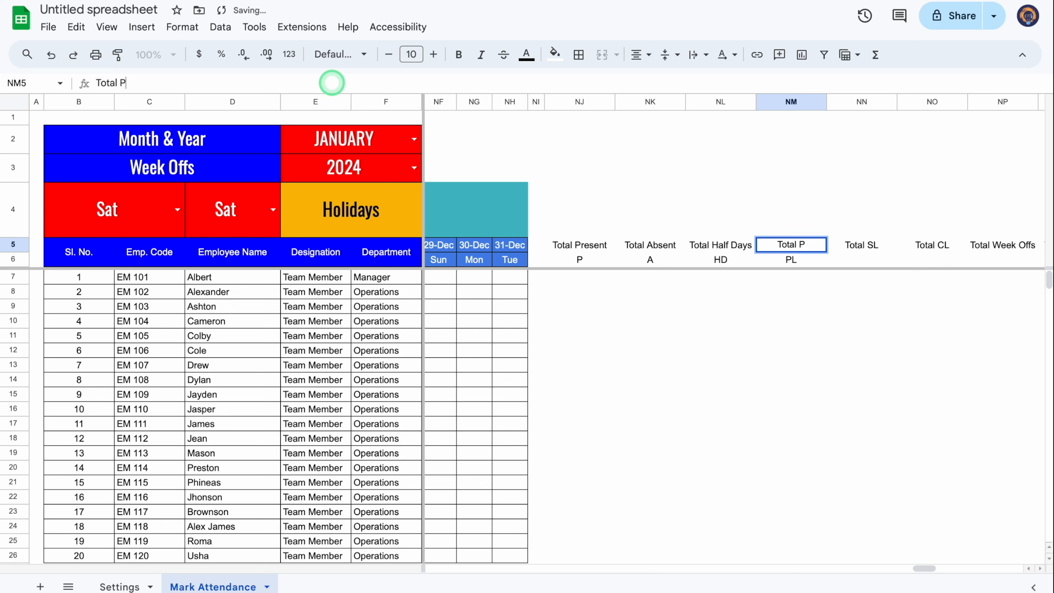
key(Return)
- Enter the attendance codes SL, CL, WO and H in NN6:NQ6 beneath their summary headers
click(866, 260)
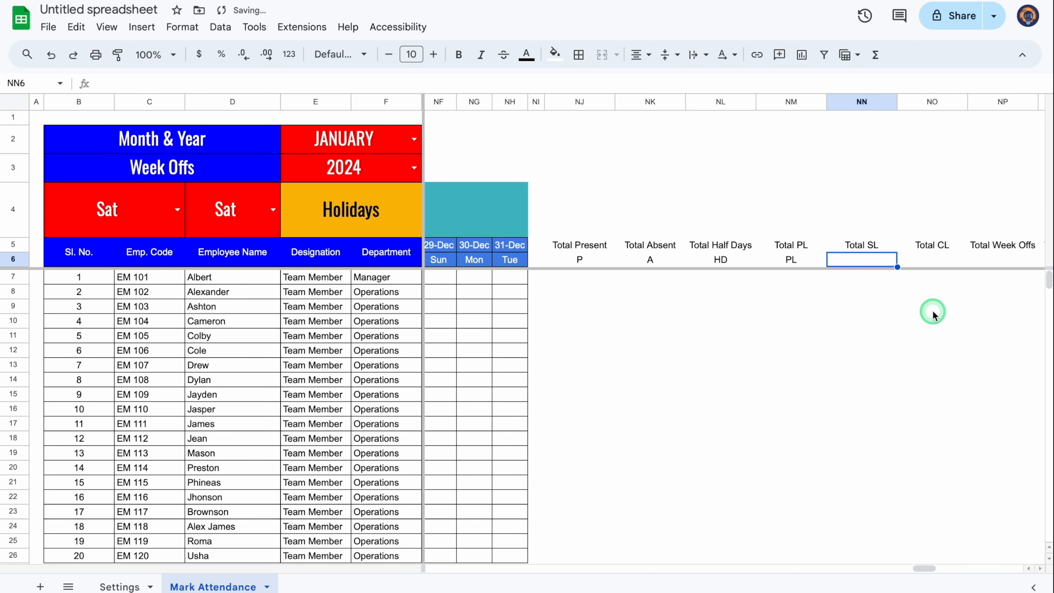
key(Tab)
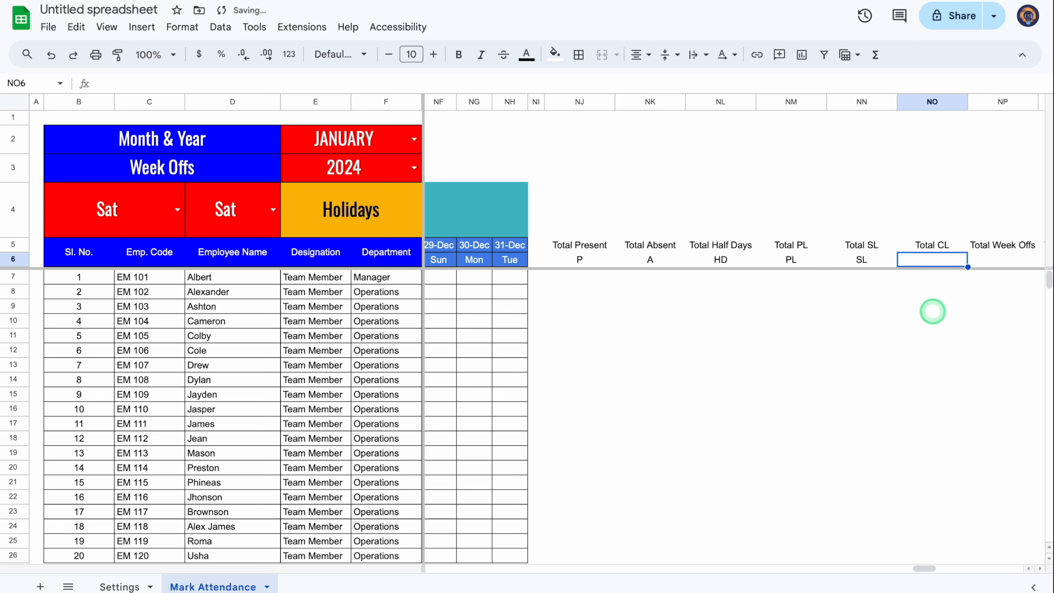
key(Tab)
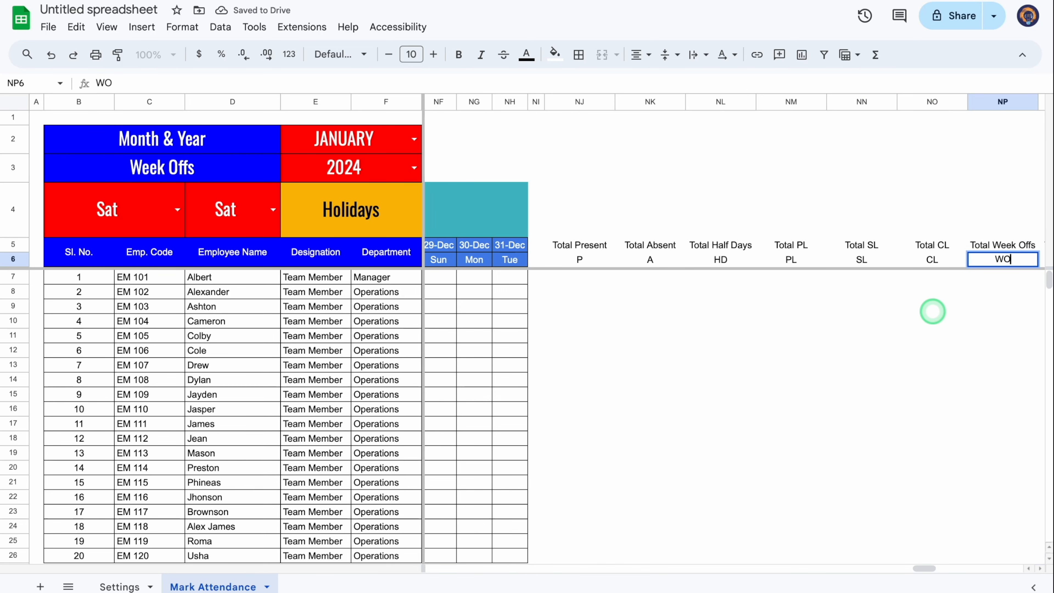
key(Tab)
text(H)
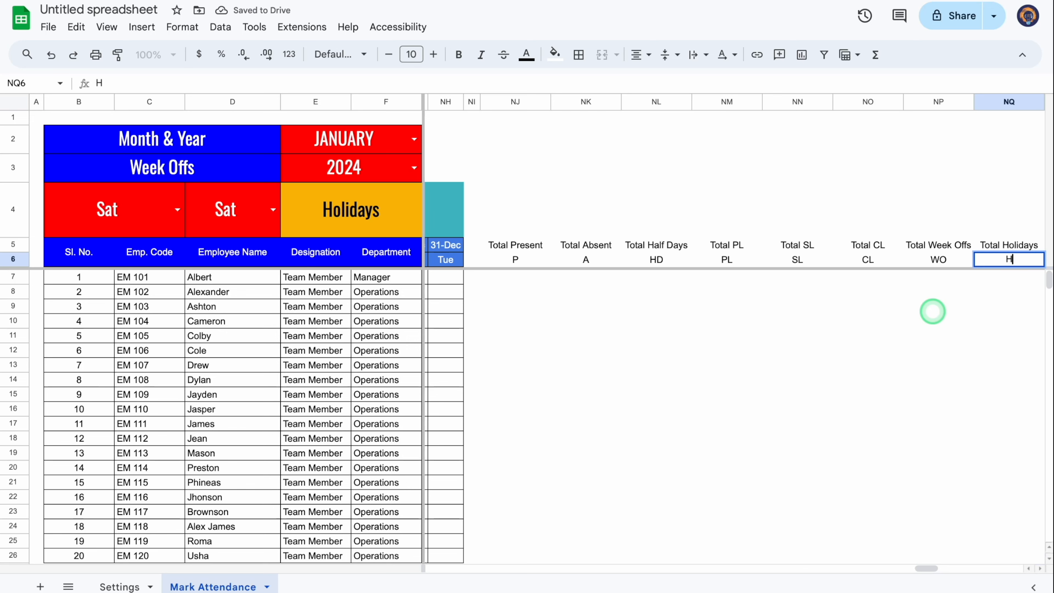
key(Tab)
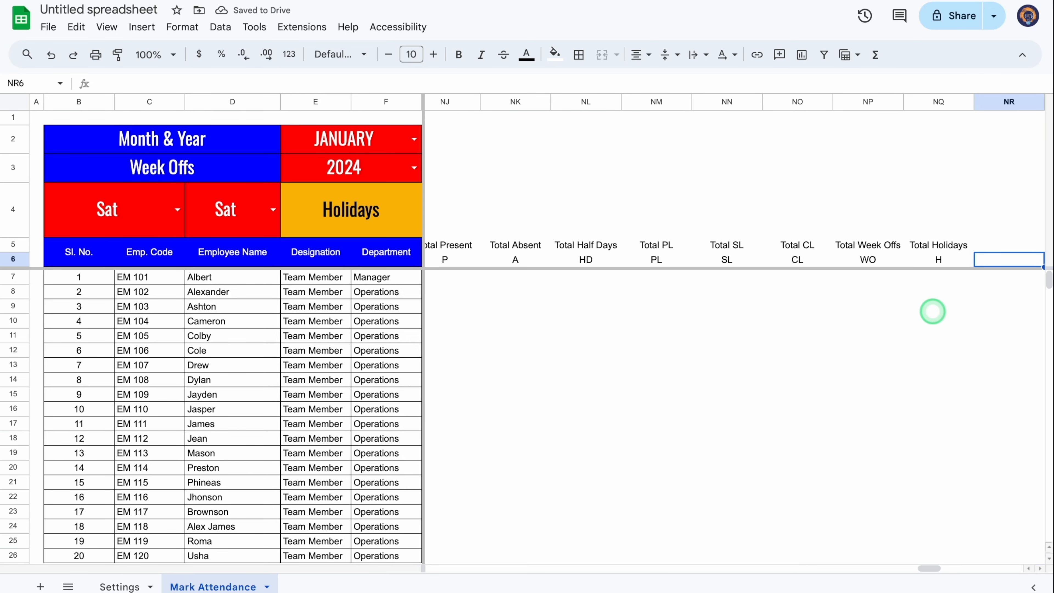
- Add a border around the summary header and code cells NJ5:NQ6
scroll(723, 261, left, 2)
drag(569, 250, 1041, 258)
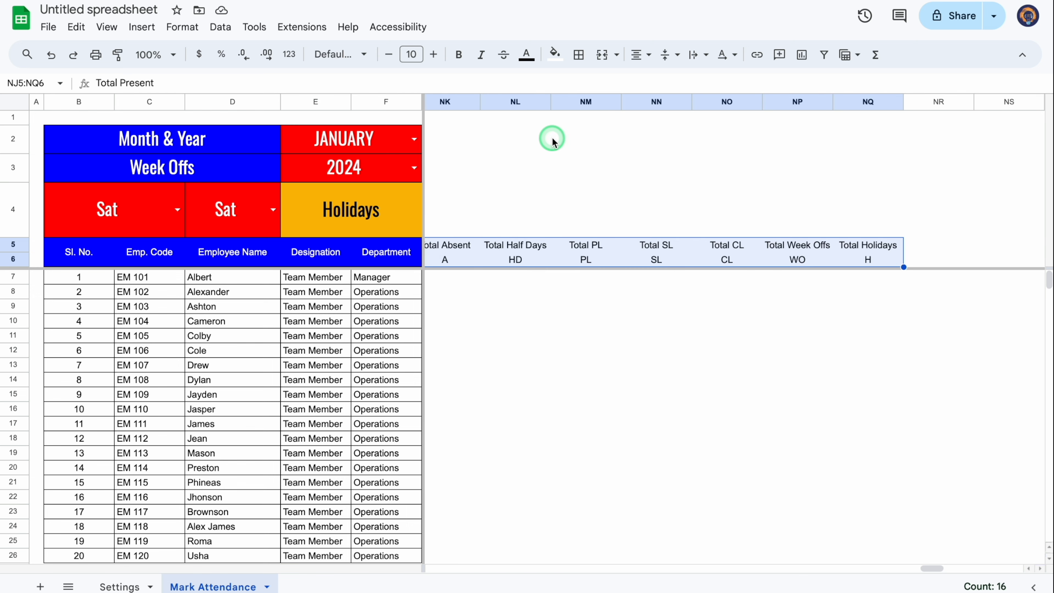
click(581, 56)
click(670, 84)
- Apply all borders to the summary cells NJ7:NQ26
drag(934, 568, 921, 569)
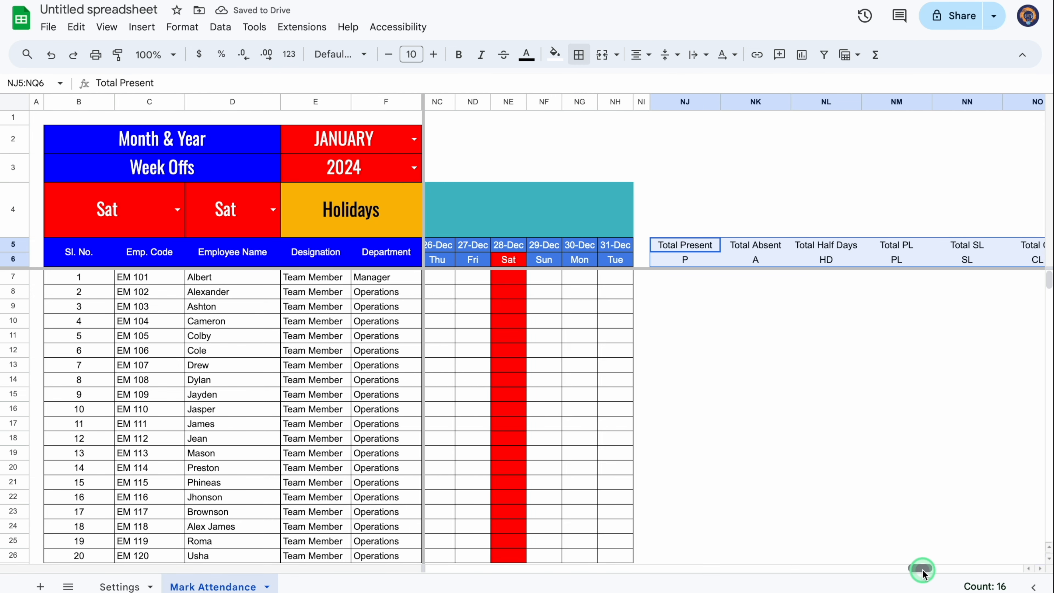
drag(670, 277, 1046, 557)
click(579, 54)
click(585, 85)
drag(936, 568, 927, 567)
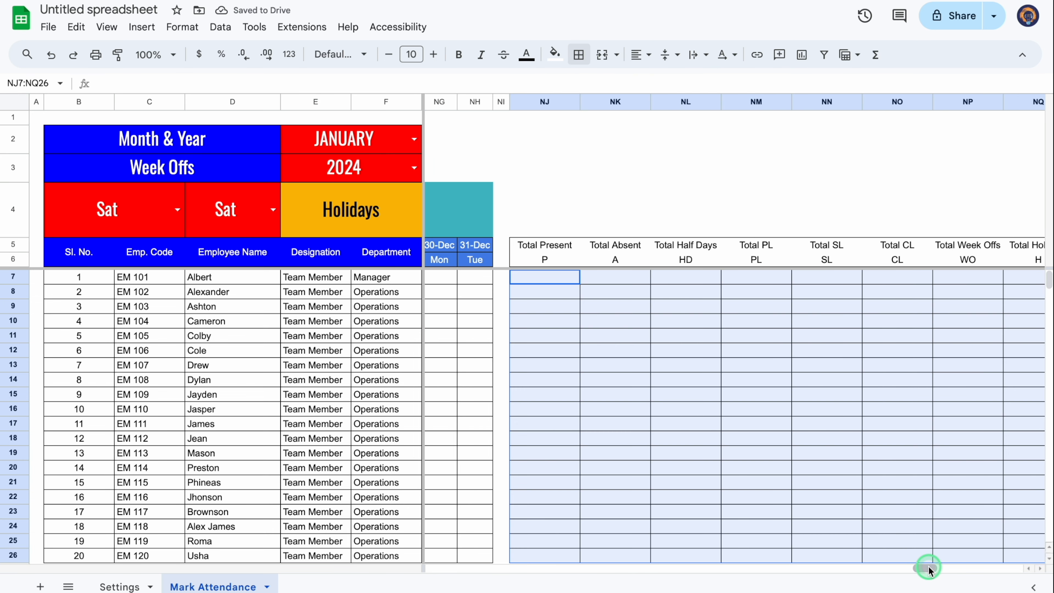
- Add a conditional formatting rule across the whole sheet for cells whose value is equal to P
click(16, 104)
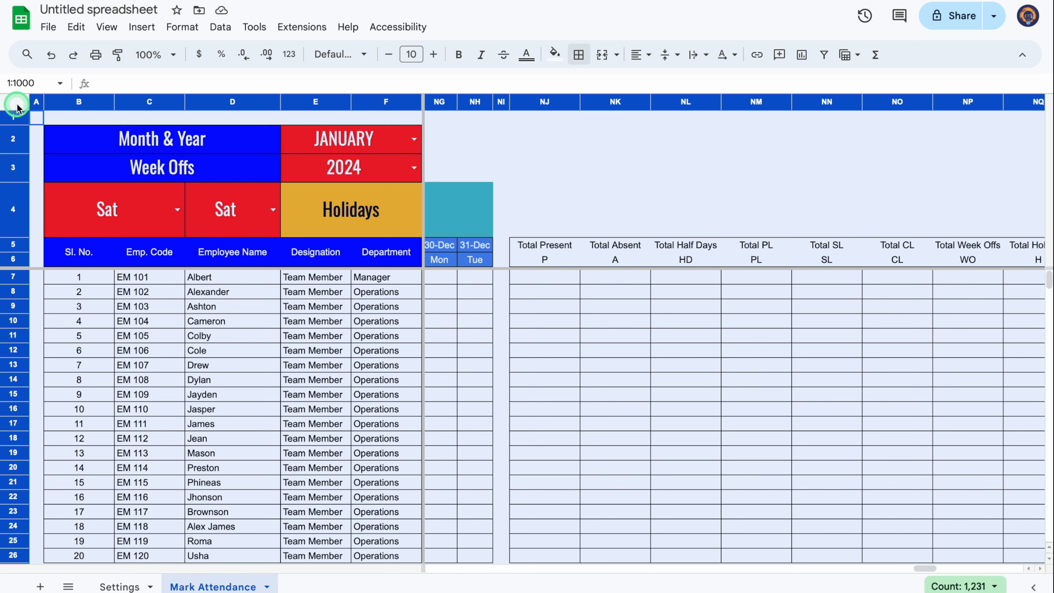
click(182, 26)
click(283, 290)
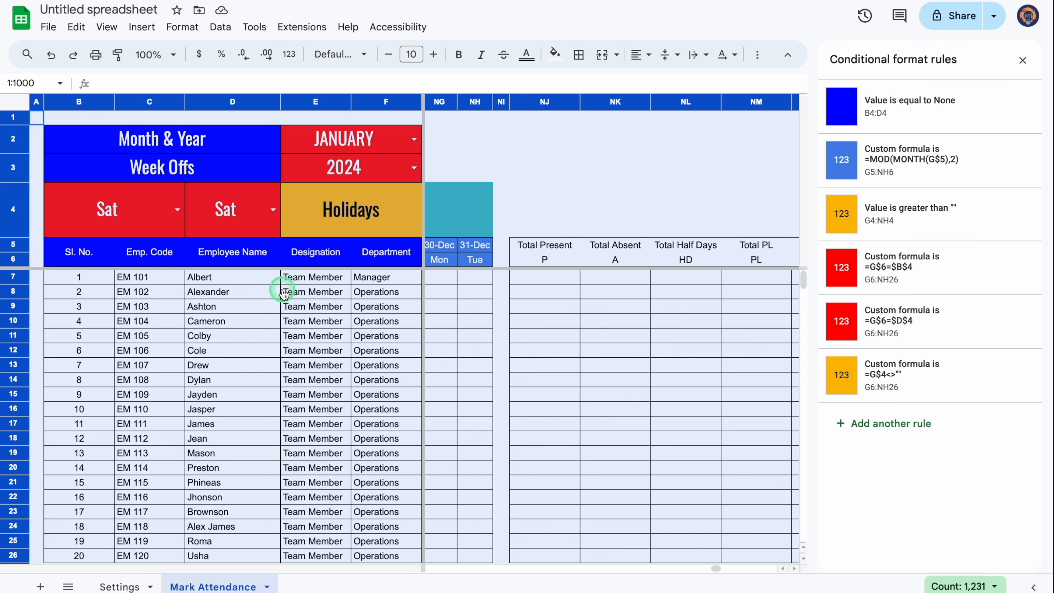
click(919, 424)
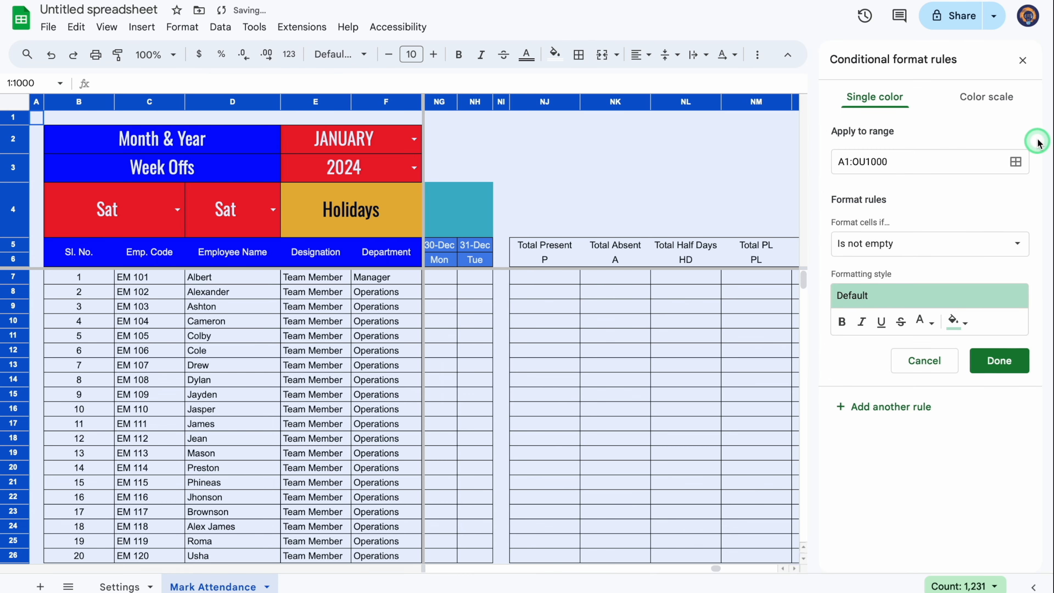
click(880, 203)
click(1016, 245)
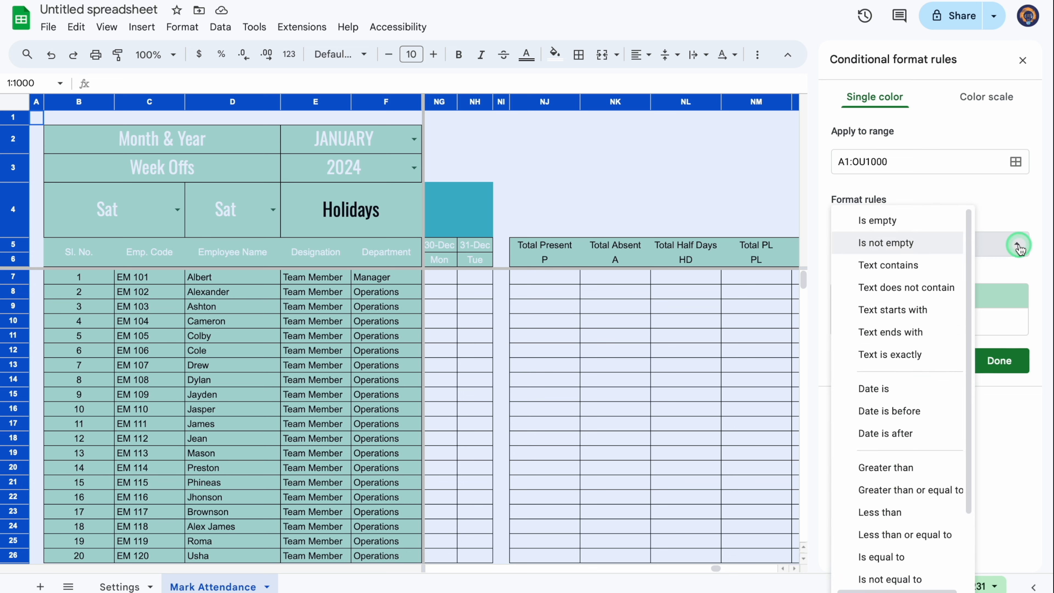
drag(968, 268, 967, 391)
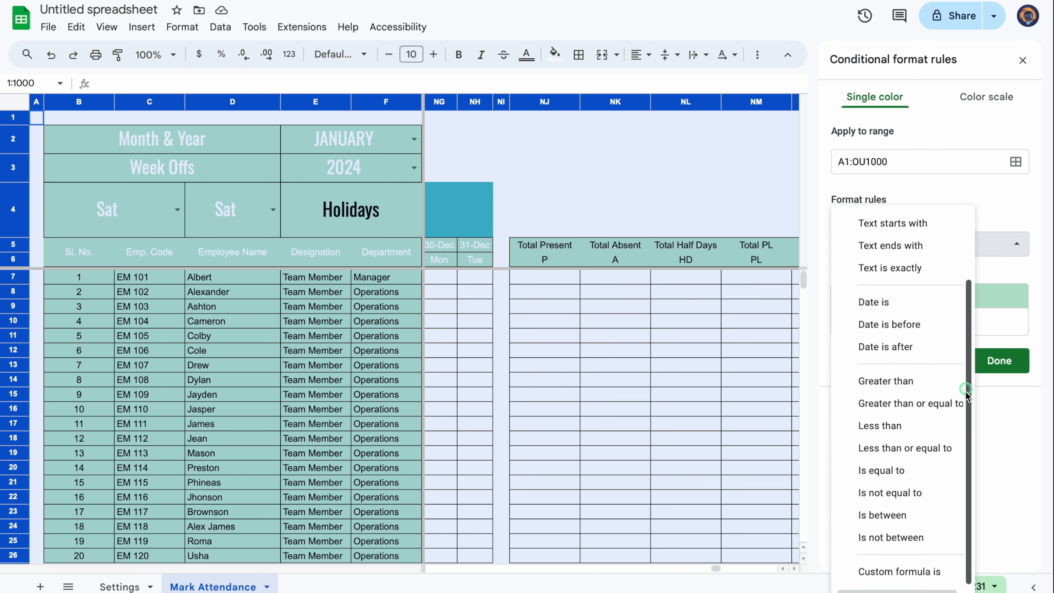
click(904, 469)
click(899, 275)
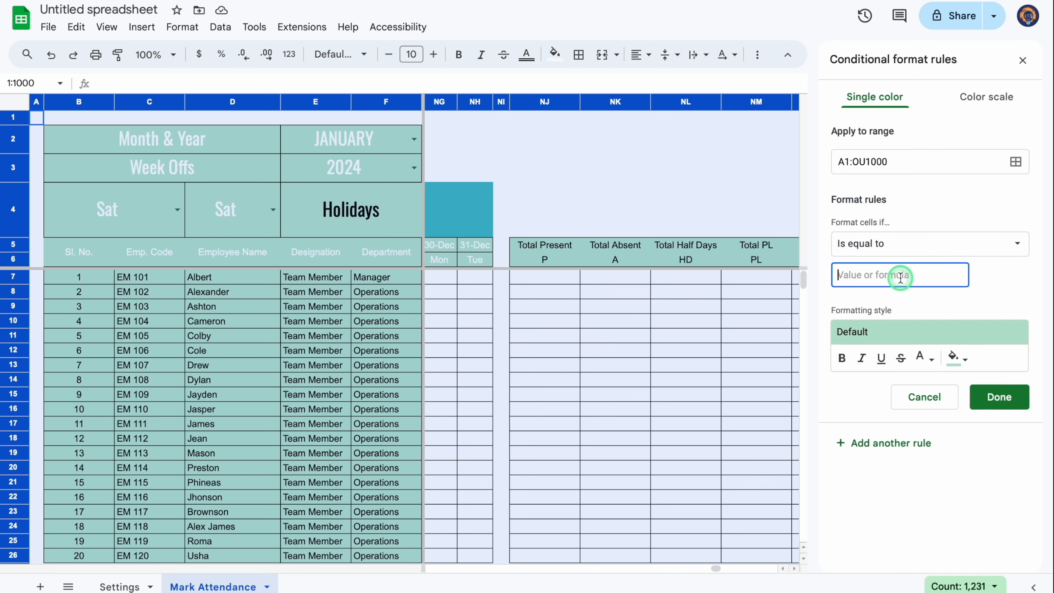
text(P)
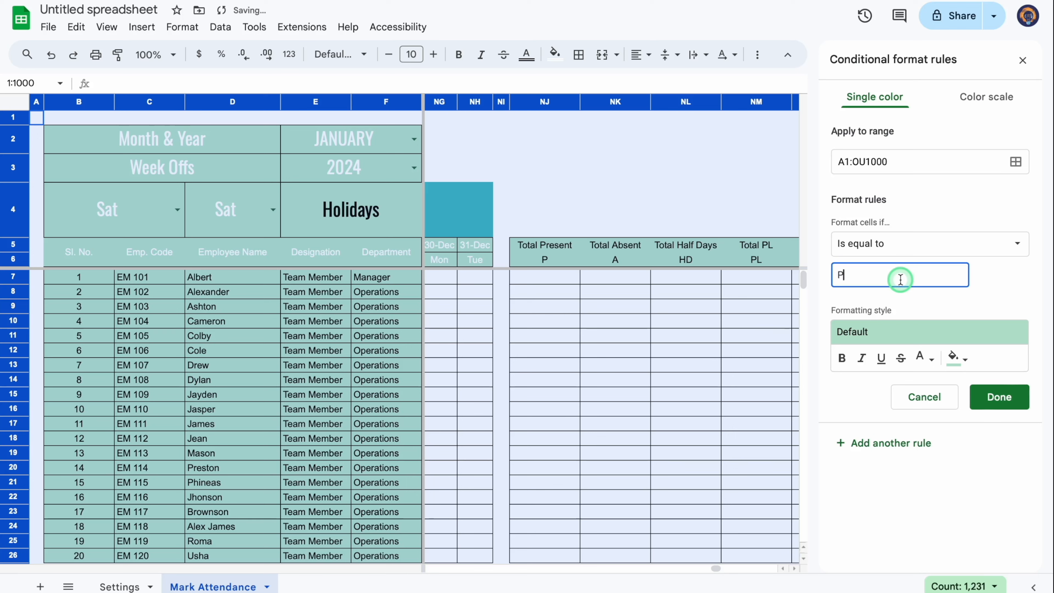
- Format the P rule with a green fill and white text, and save it
click(955, 357)
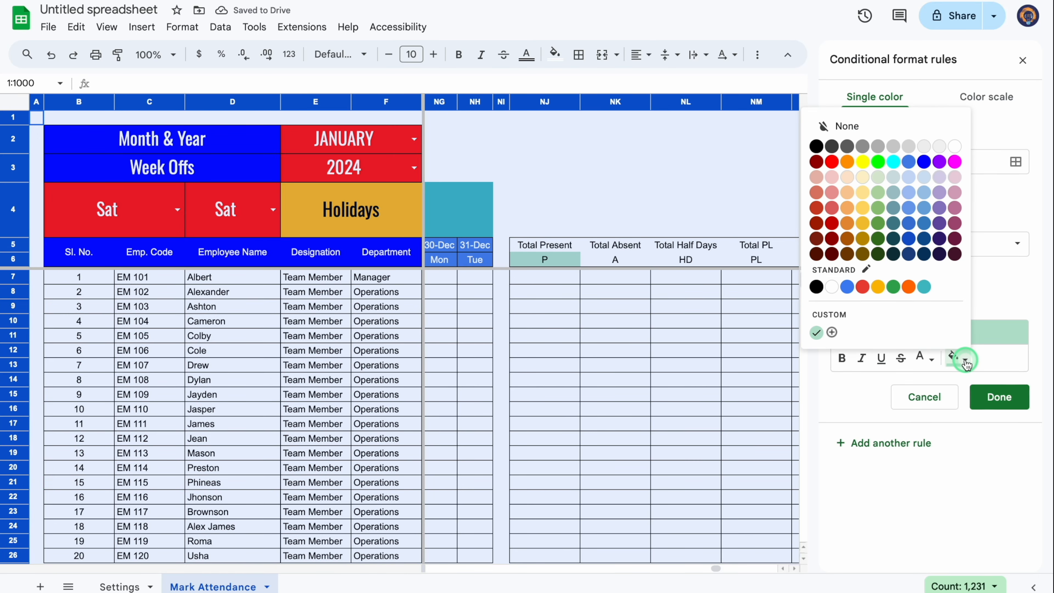
click(894, 286)
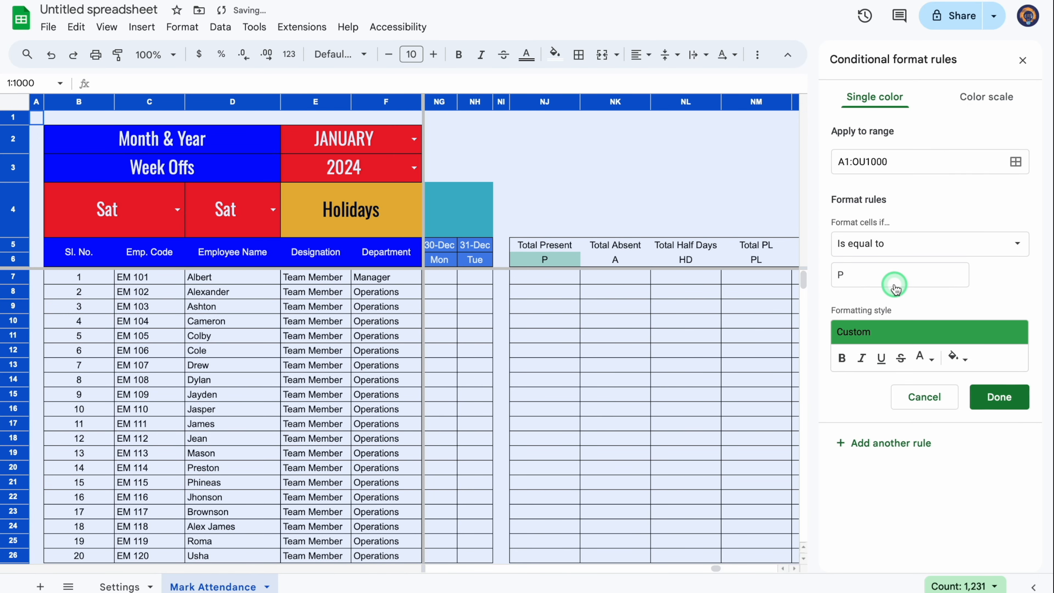
click(922, 357)
click(869, 246)
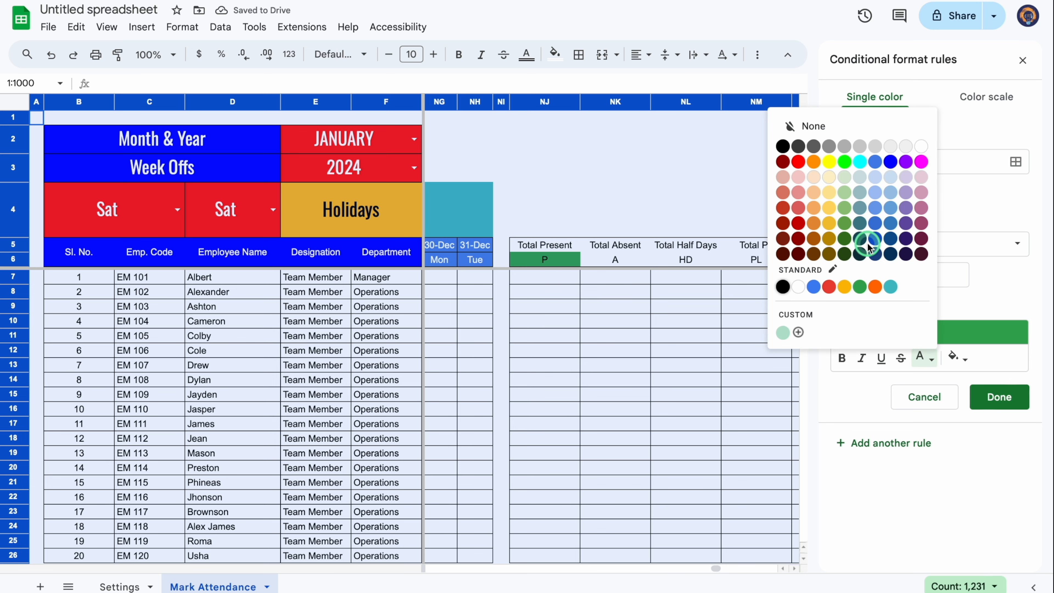
click(923, 147)
click(1010, 399)
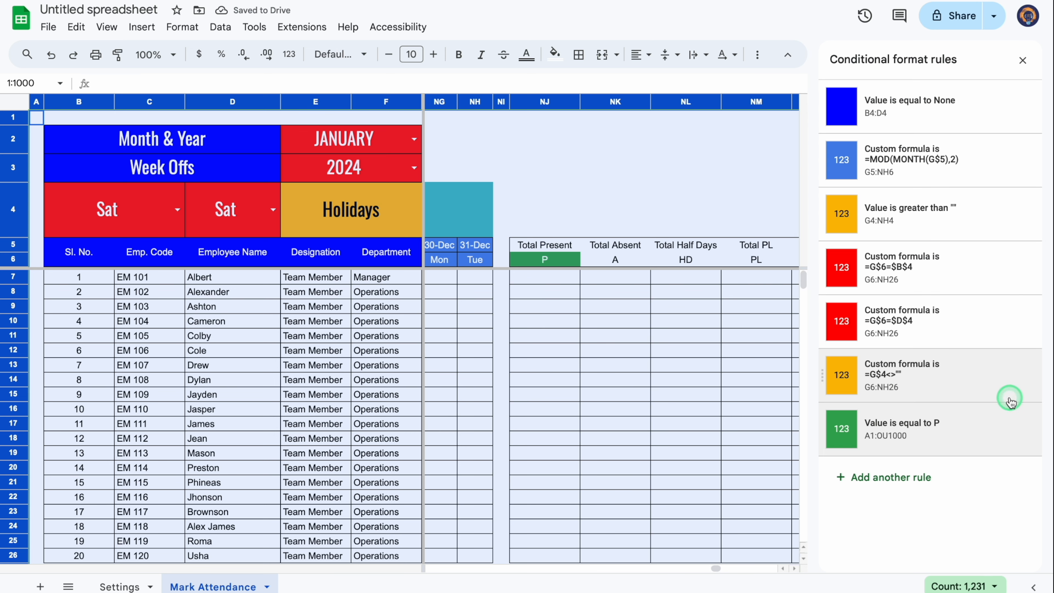
- Add a rule for A1:OU1000 giving cells equal to A a red fill and white text
click(910, 476)
click(919, 247)
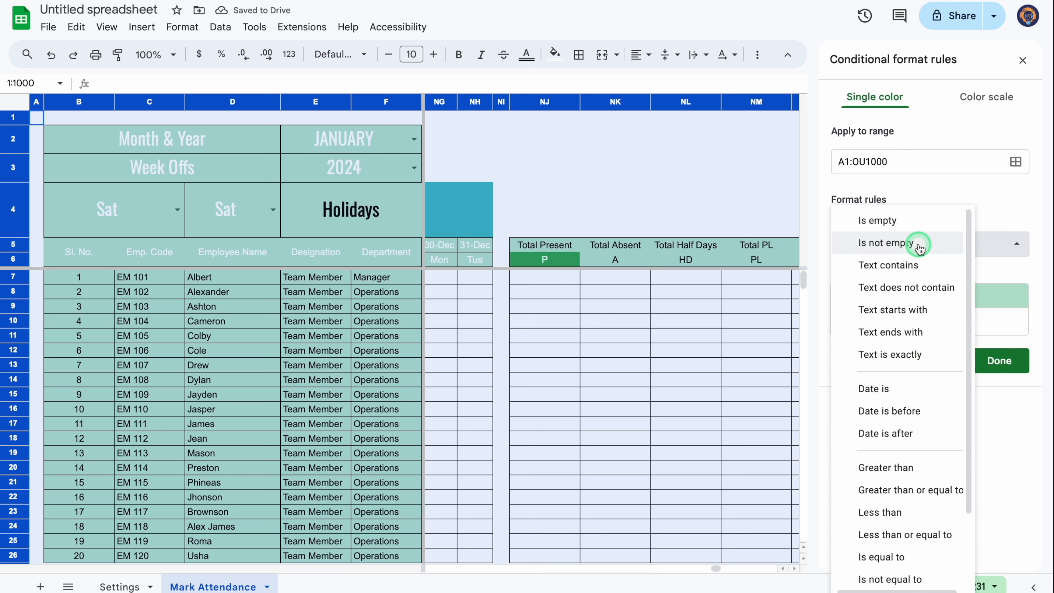
scroll(914, 416, down, 3)
click(892, 472)
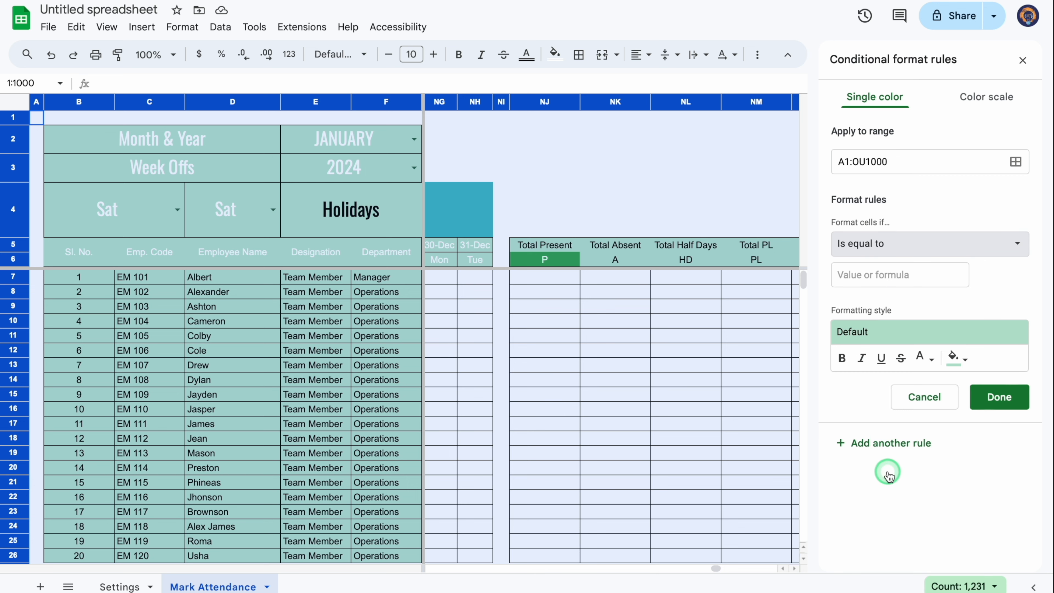
click(900, 287)
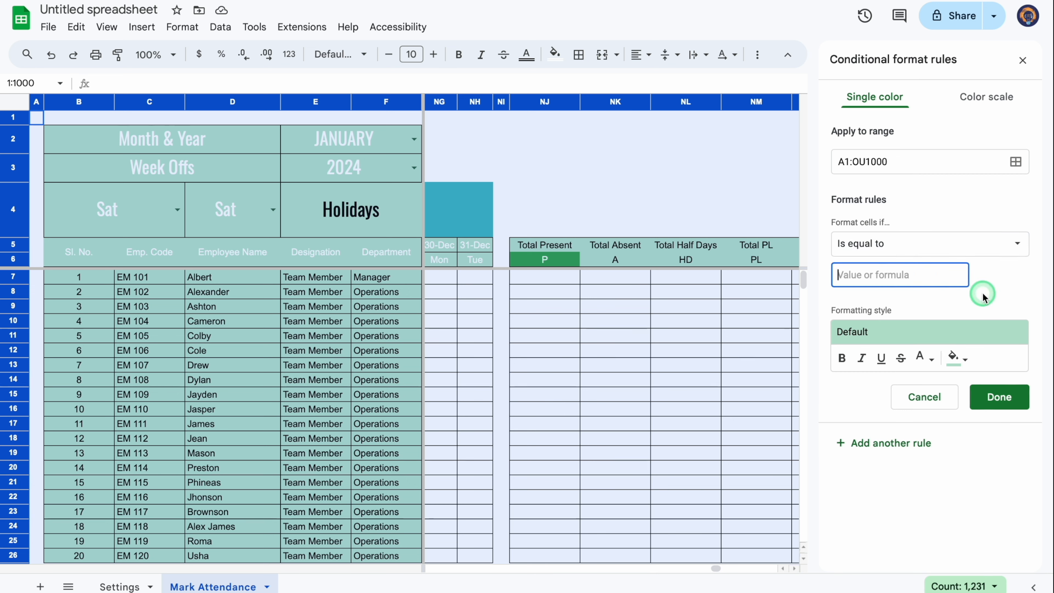
click(954, 357)
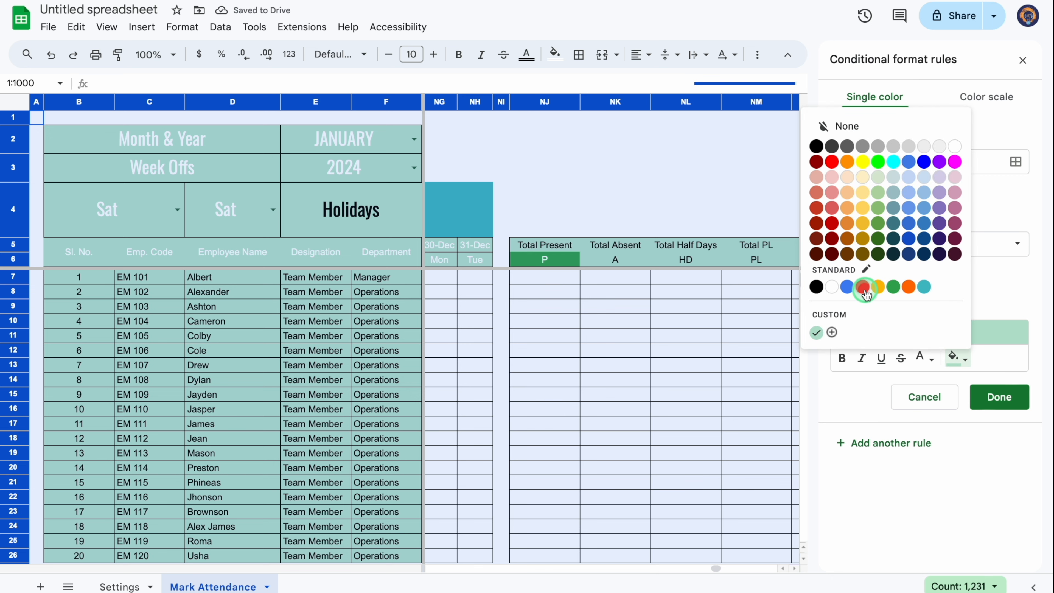
click(832, 162)
click(924, 358)
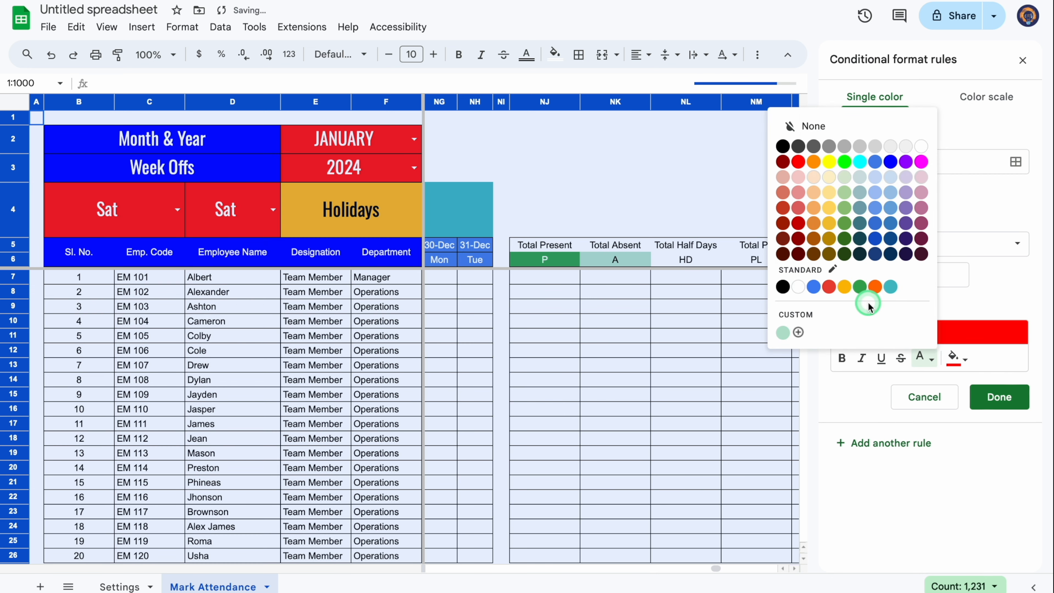
click(921, 147)
click(1000, 397)
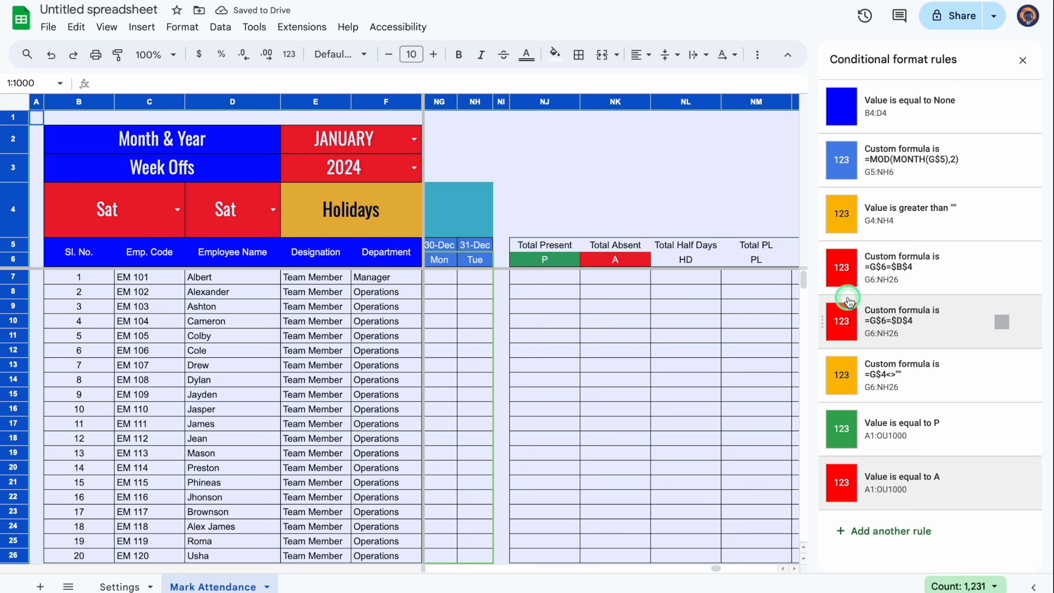
- Add a conditional formatting rule giving cells equal to HD a purple fill and white text
click(891, 531)
click(894, 273)
text(HD)
click(966, 360)
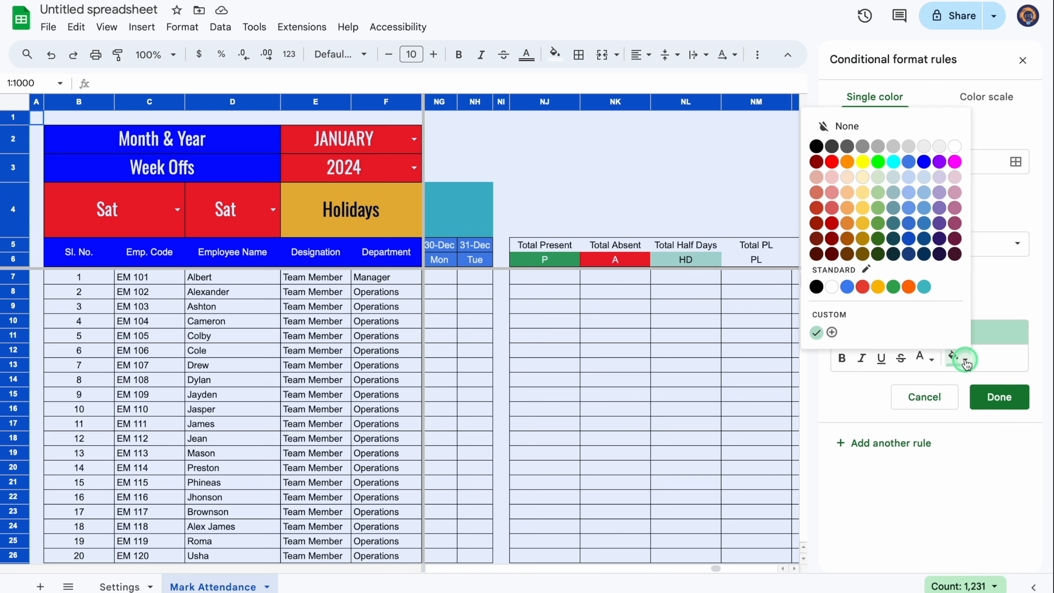
click(939, 162)
click(925, 358)
click(829, 162)
click(999, 397)
- Add a conditional formatting rule giving cells equal to PL an orange fill and white text
click(891, 549)
click(878, 274)
text(PL)
click(965, 359)
- Add a conditional formatting rule giving cells equal to SL a yellow fill
click(878, 275)
text(SL)
click(965, 359)
click(863, 162)
click(1002, 397)
- Add conditional formatting rules with white text for CL on a teal fill and WO on a dark red fill
click(891, 548)
click(914, 244)
scroll(888, 509, down, 3)
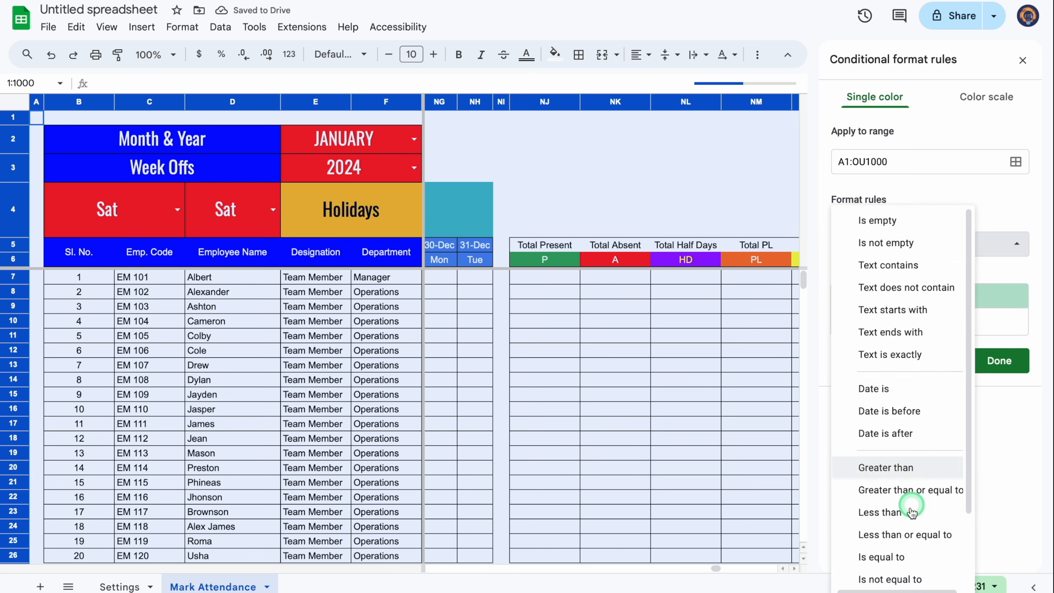
click(882, 557)
text(WO)
click(1000, 397)
- Add a conditional formatting rule giving cells equal to H an amber fill, and close the rule list
click(892, 549)
text(H)
click(965, 359)
click(877, 287)
click(1000, 397)
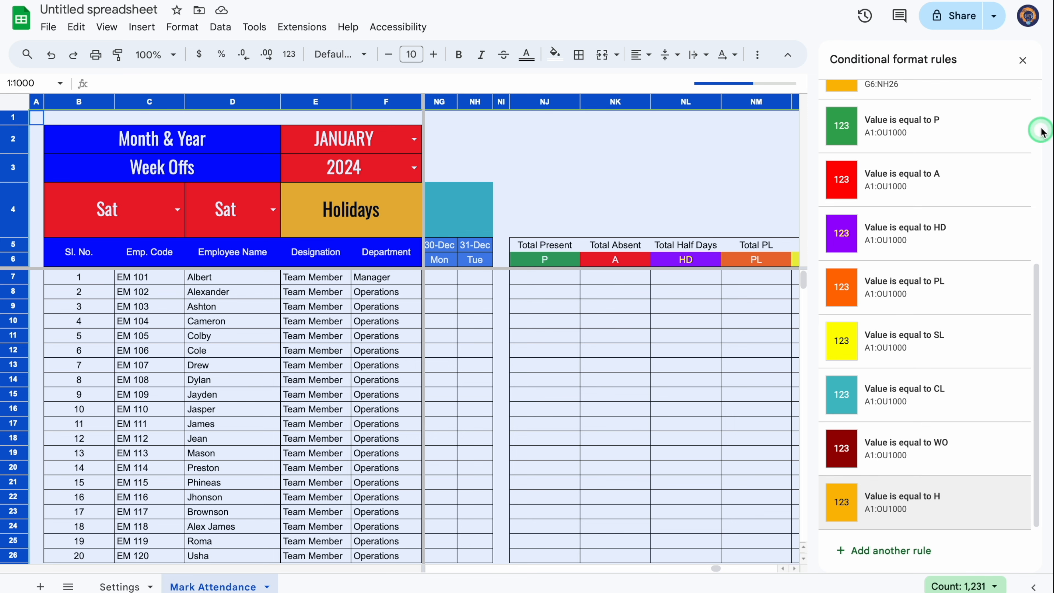
click(1023, 60)
click(545, 307)
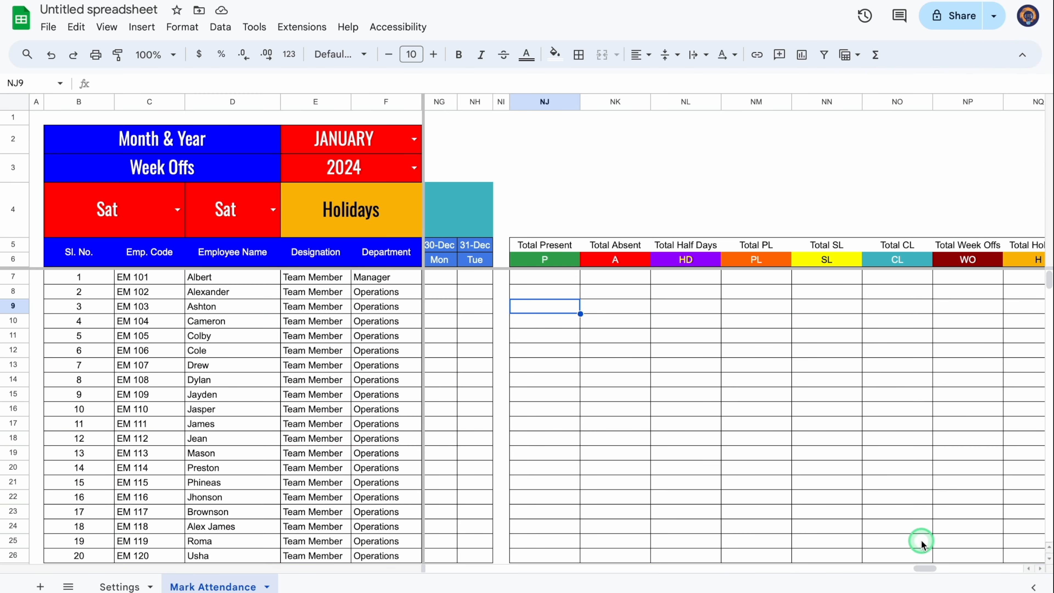
- Give the Total Present header in NJ5 a green fill and white text
drag(925, 569, 929, 569)
click(506, 245)
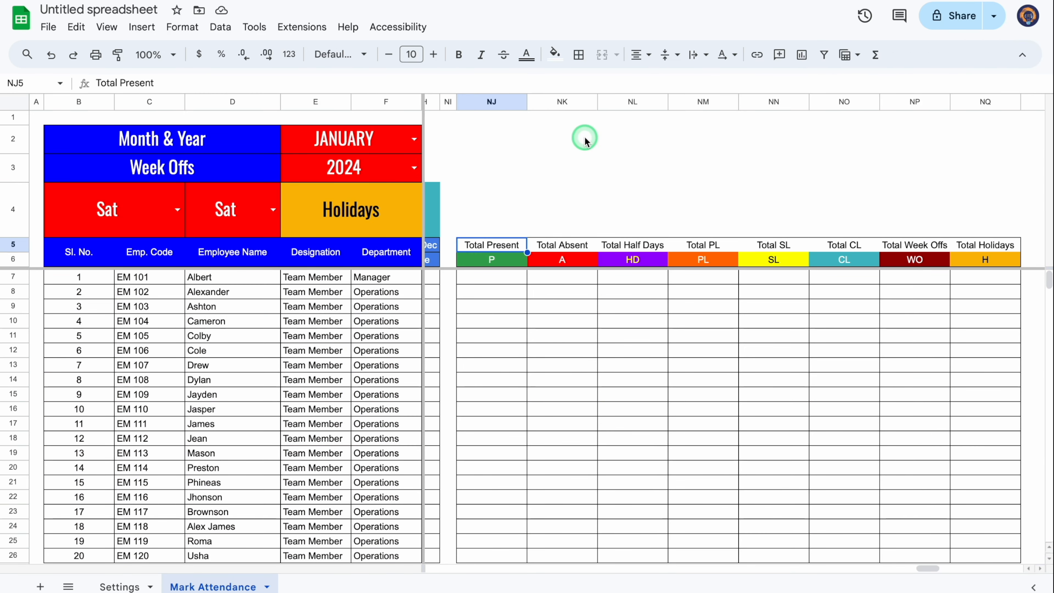
click(554, 54)
click(636, 244)
click(527, 54)
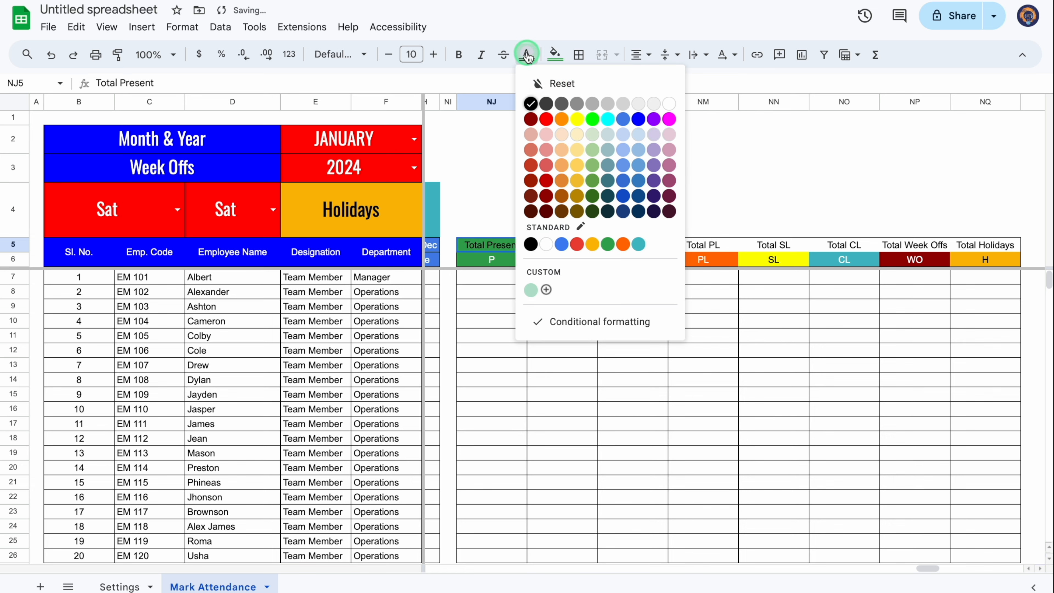
click(669, 104)
- Colour headers NK5:NO5 to match their codes: Absent red, Half Days purple, PL orange, SL yellow and CL teal
click(562, 248)
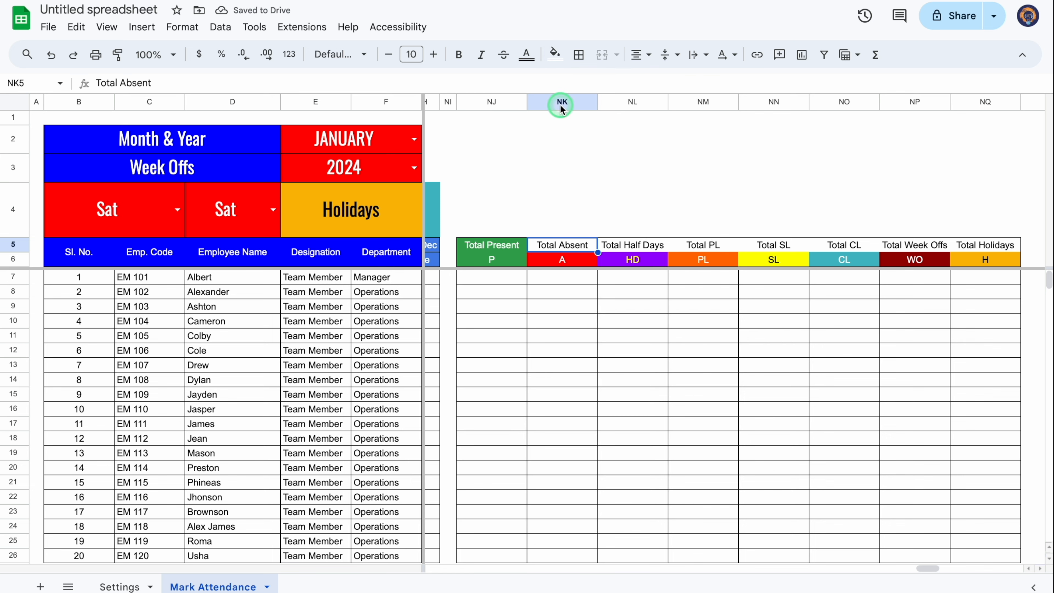
click(555, 54)
click(573, 120)
click(632, 245)
click(704, 245)
click(773, 245)
click(844, 245)
- Fill the Total Week Offs header dark red and recolour its text, and fill the Total Holidays header amber
click(915, 245)
click(555, 54)
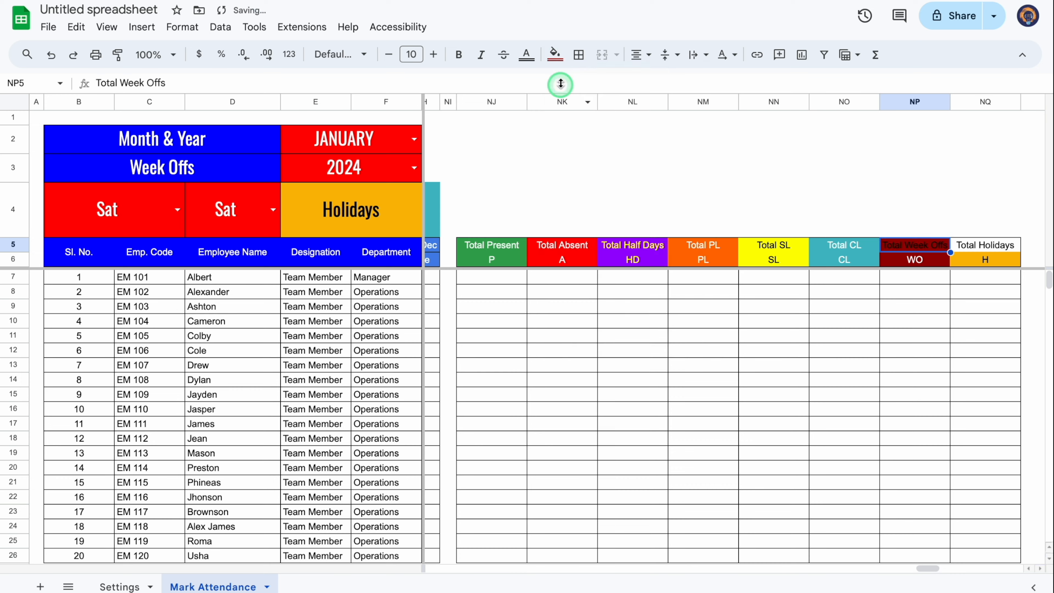
click(527, 54)
click(985, 245)
click(555, 54)
click(774, 168)
- Enter a placeholder 0 in cells G7, G26 and NH7 to mark the corners of the attendance grid
drag(928, 569, 431, 569)
click(444, 277)
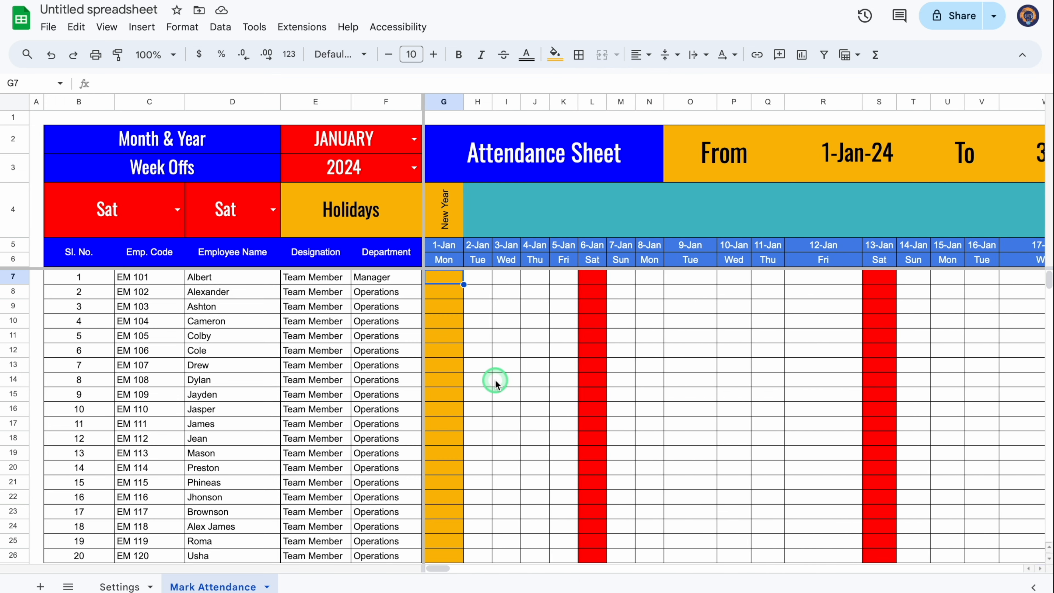
key(super+Down)
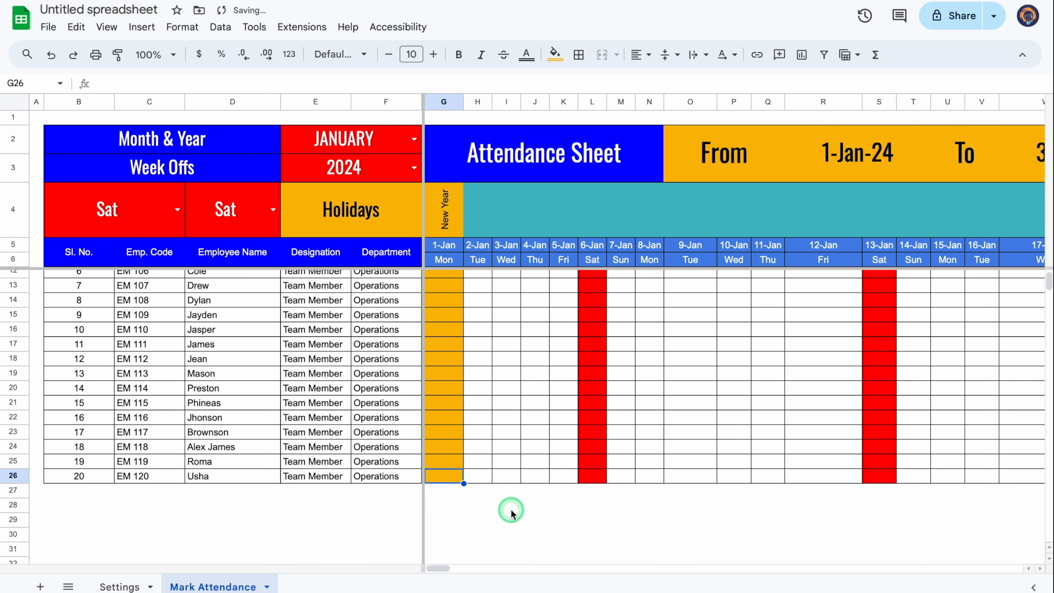
click(509, 494)
drag(446, 568, 882, 563)
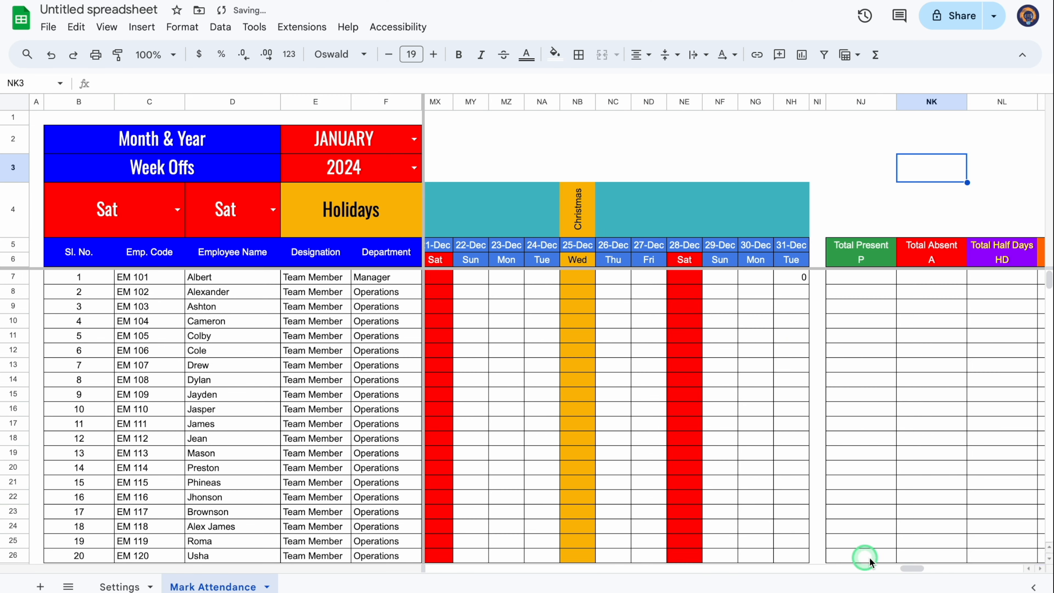
click(866, 570)
drag(864, 575, 358, 574)
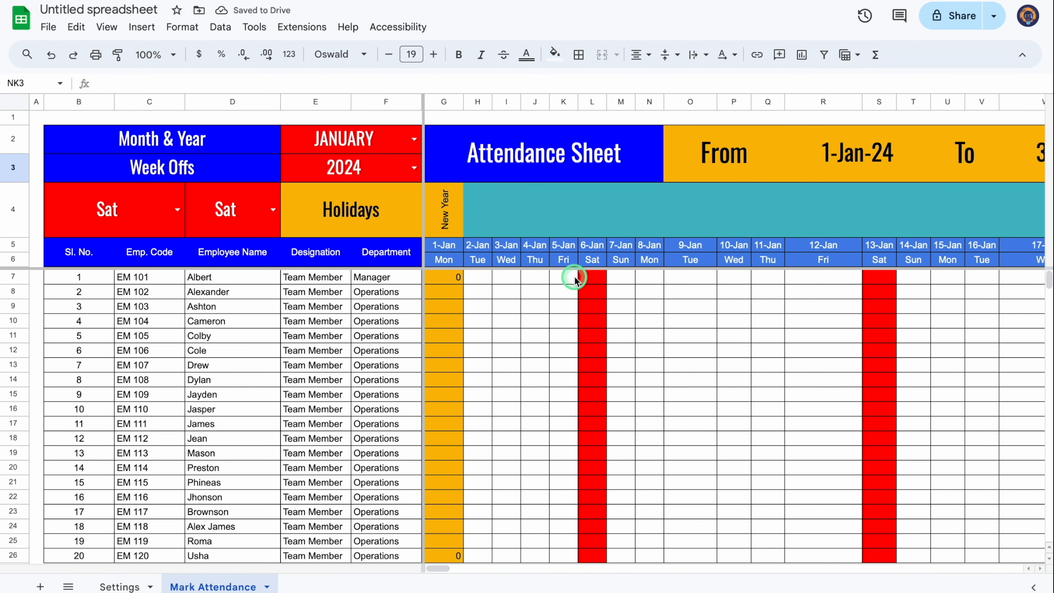
- Add a data validation rule to the attendance grid G7:NH26 using the Dropdown (from a range) criterion
click(457, 277)
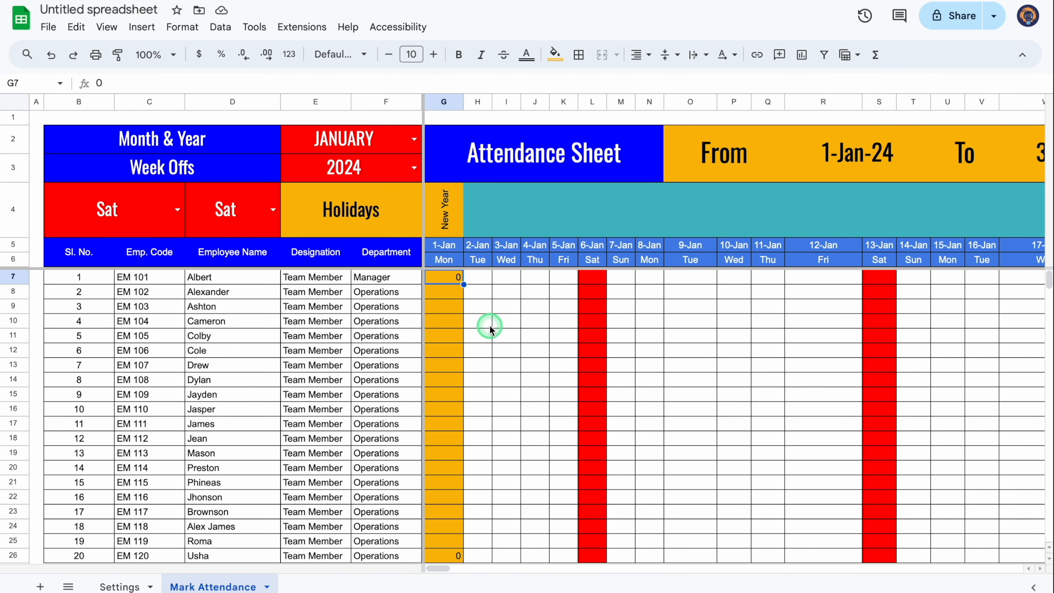
key(ctrl+shift+Down)
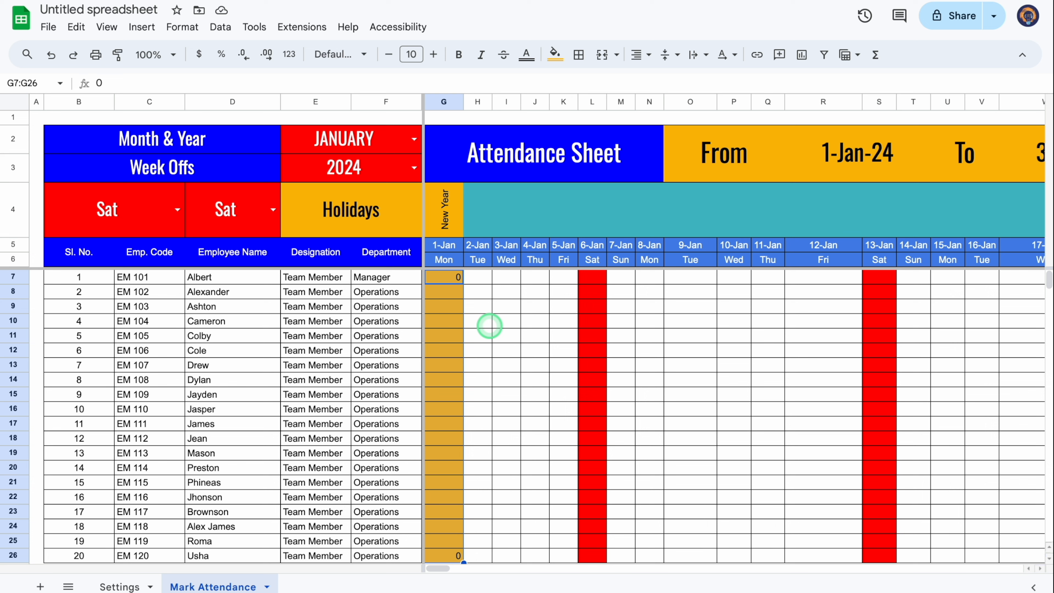
key(ctrl+shift+Right)
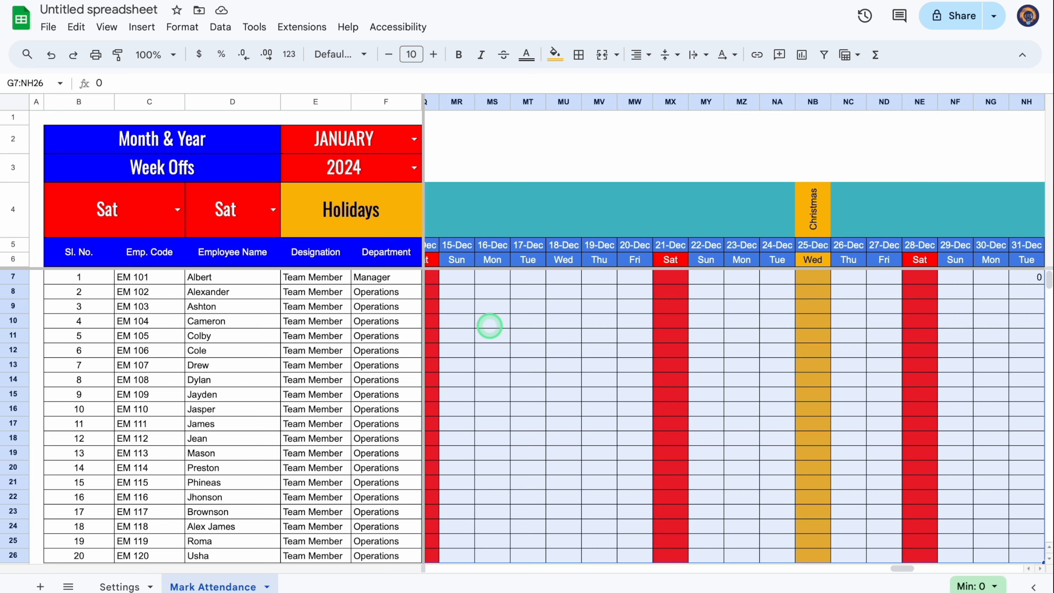
drag(902, 568, 906, 569)
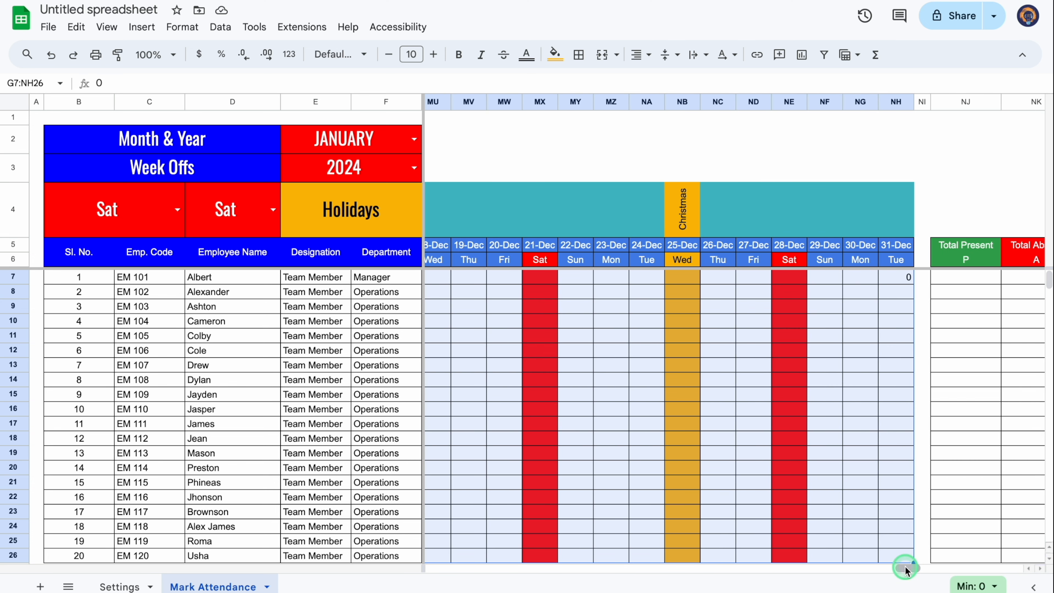
click(220, 26)
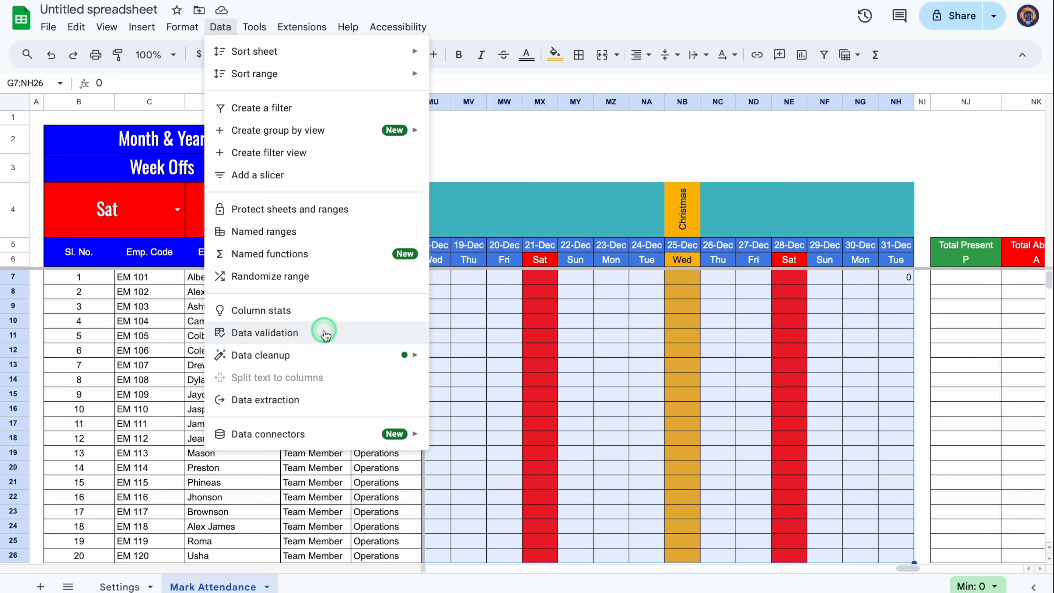
click(325, 335)
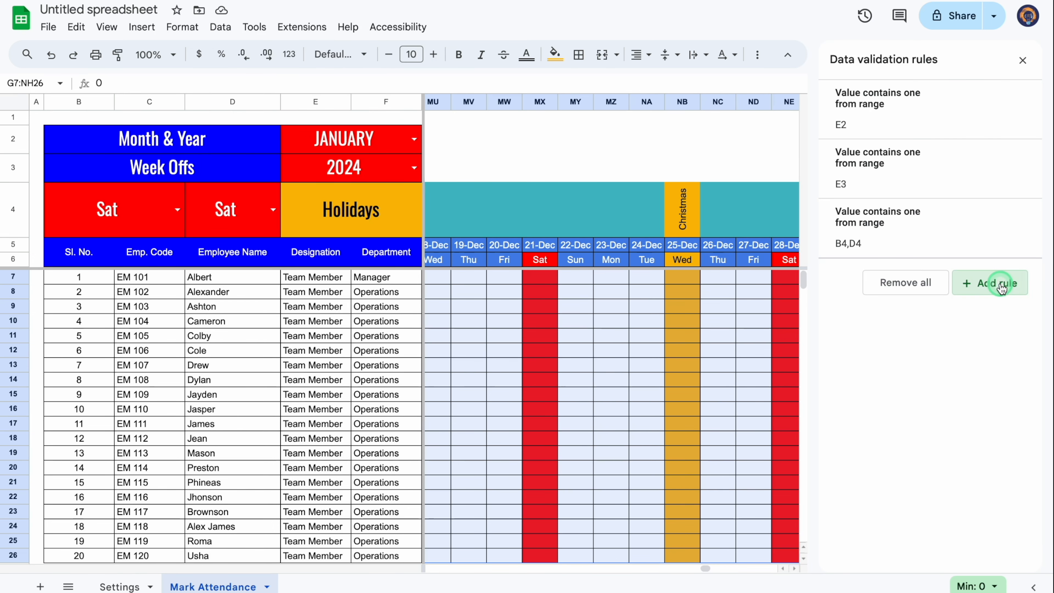
click(1001, 285)
click(1005, 182)
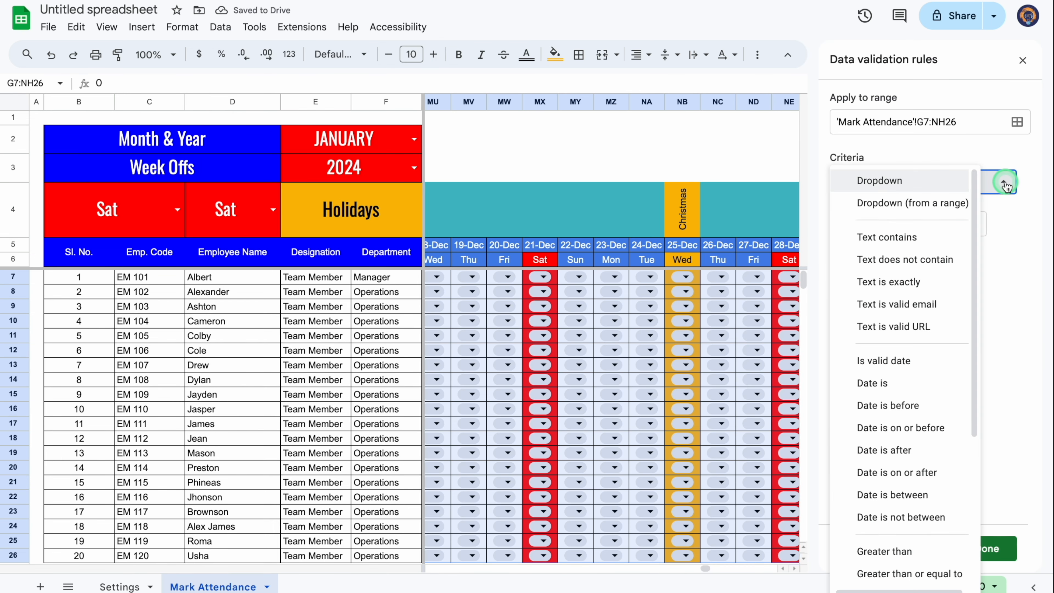
click(919, 212)
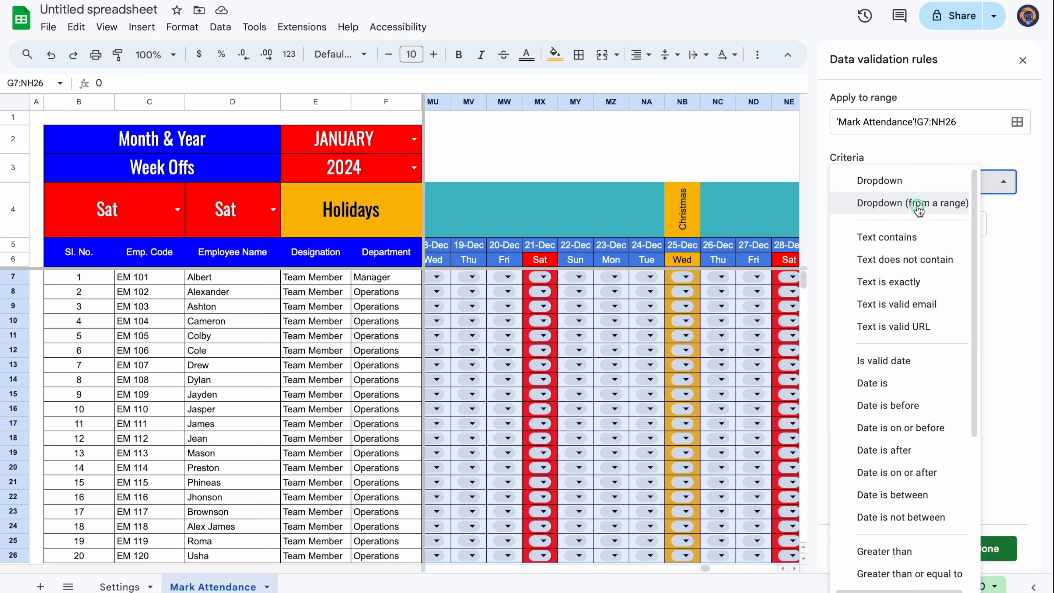
click(894, 224)
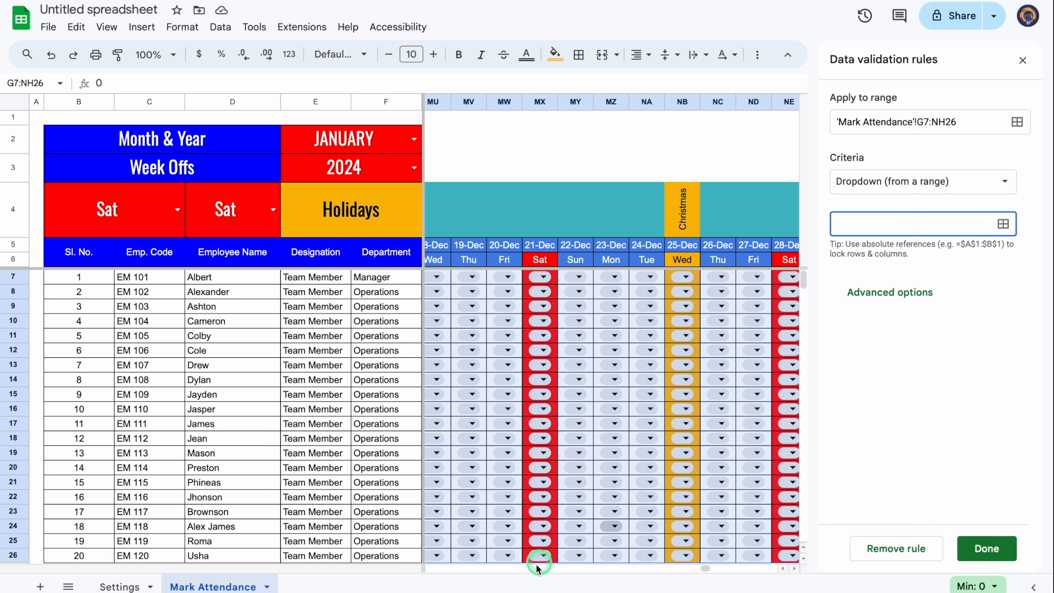
drag(704, 568, 713, 568)
drag(482, 259, 619, 265)
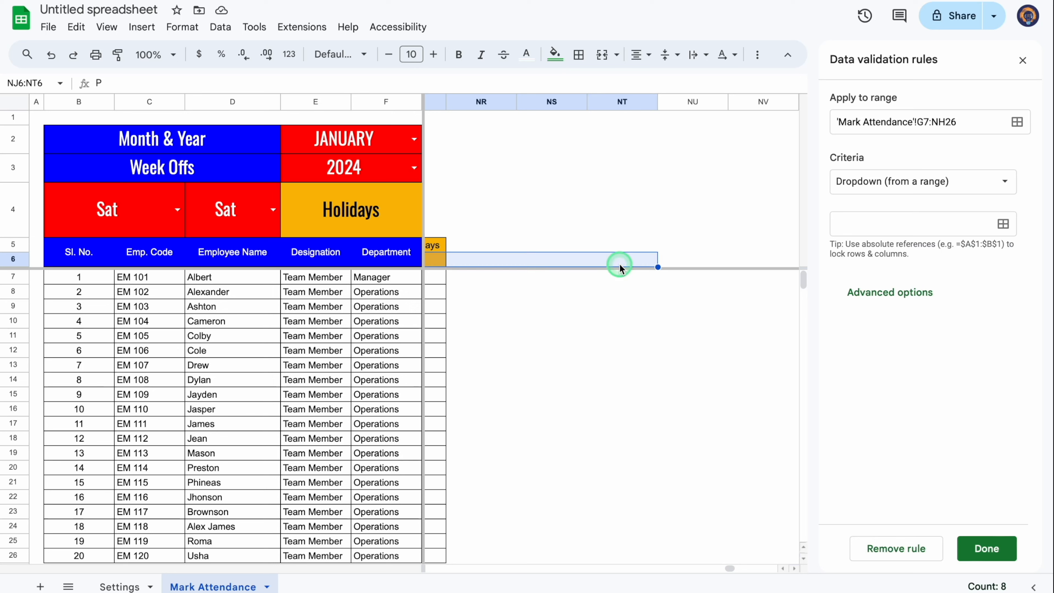
click(870, 223)
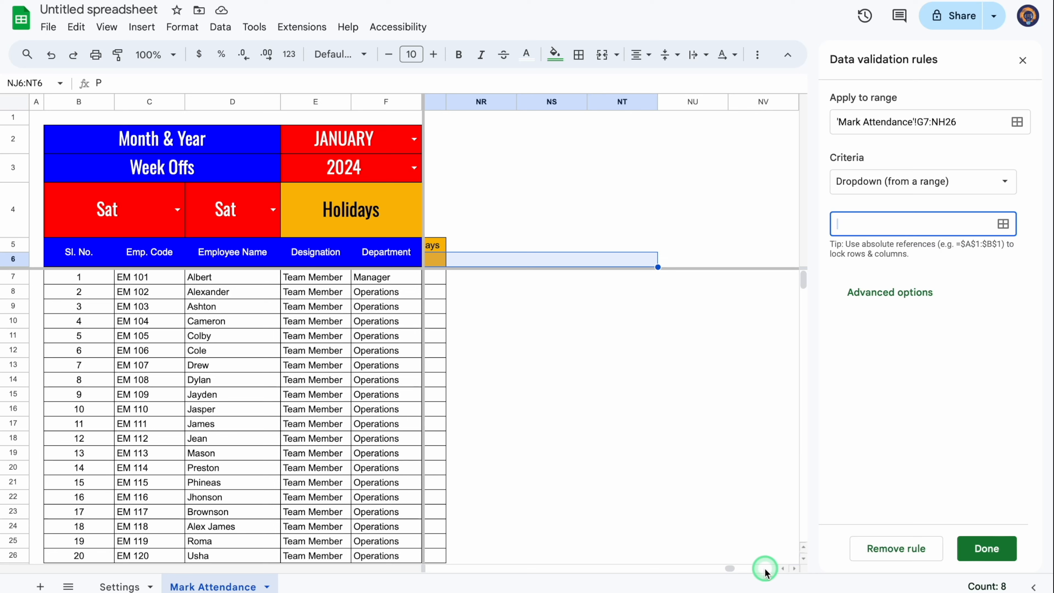
- Set the dropdown's source range to 'Mark Attendance'!NJ6:NS6, starting at the attendance code P
drag(733, 568, 716, 569)
click(872, 235)
click(536, 263)
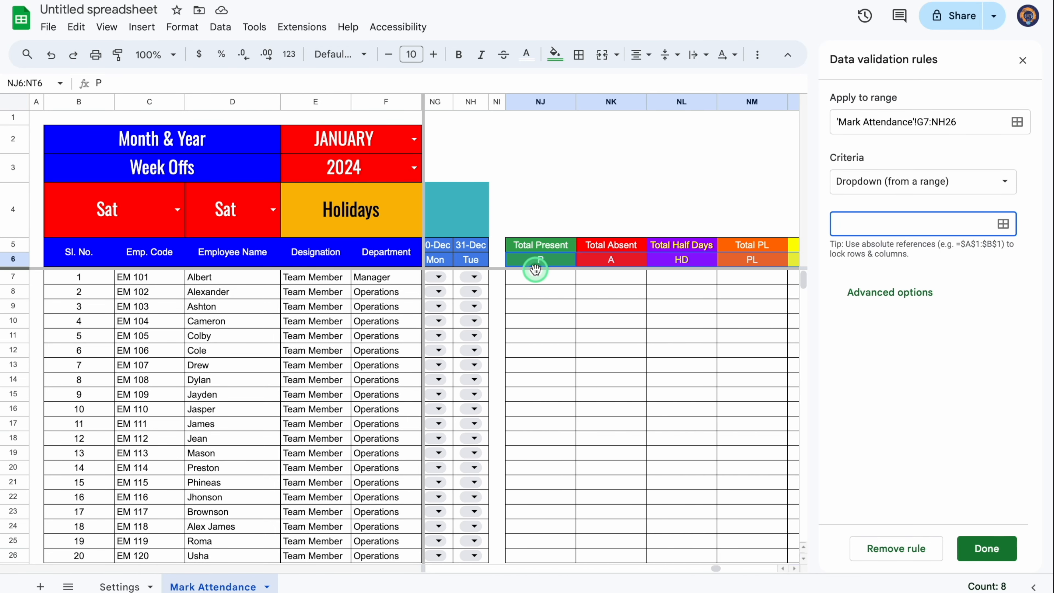
drag(568, 244, 388, 256)
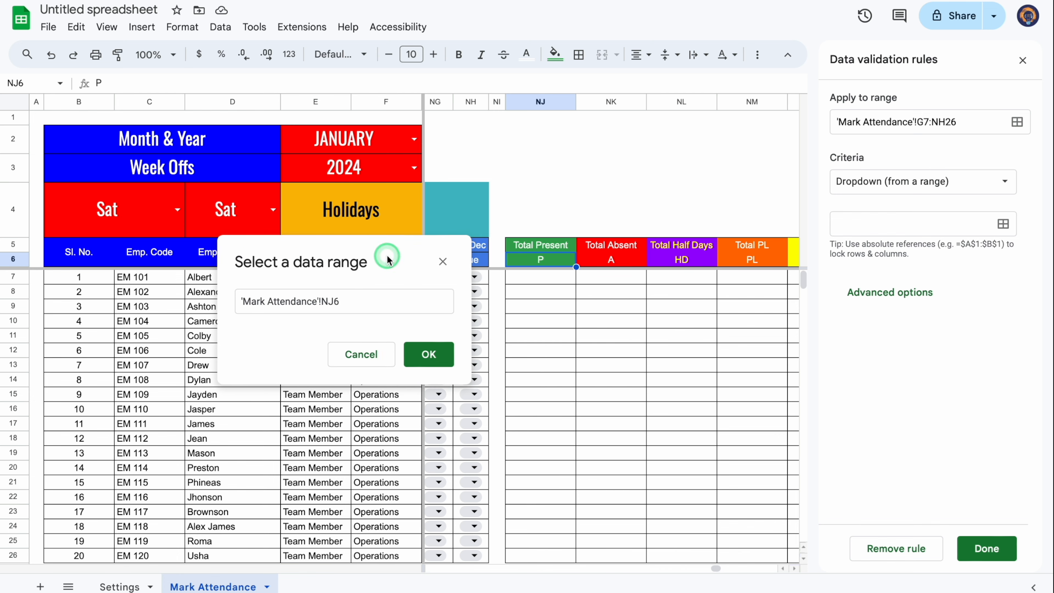
drag(537, 268, 822, 264)
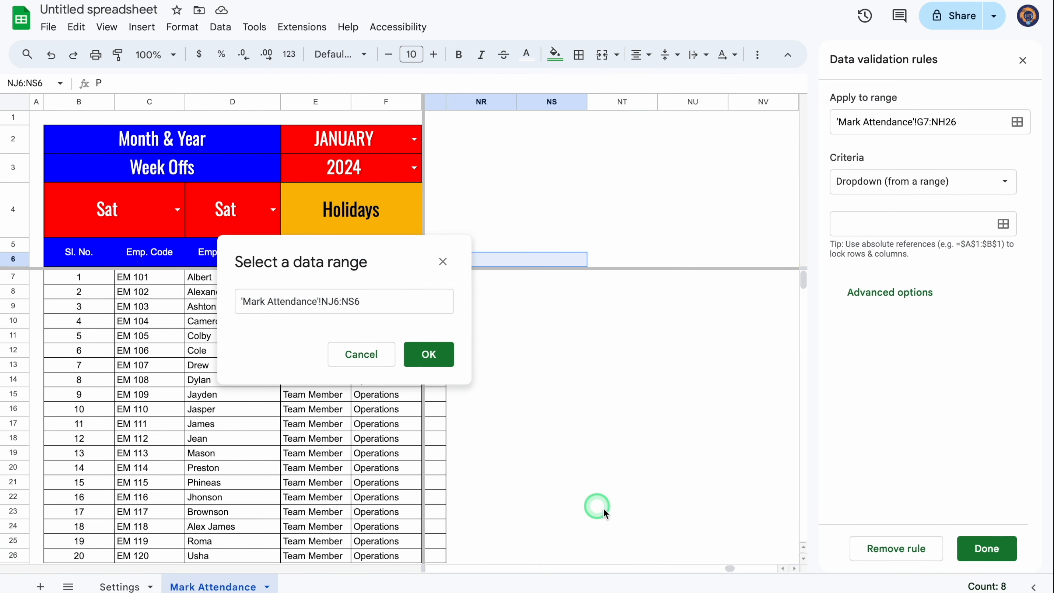
drag(731, 572, 714, 568)
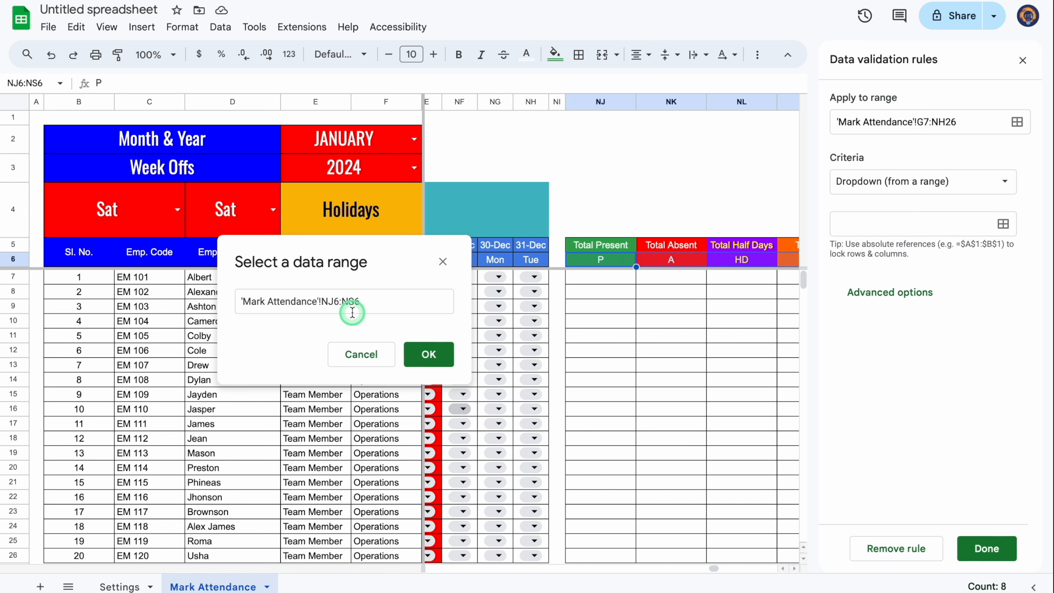
click(432, 360)
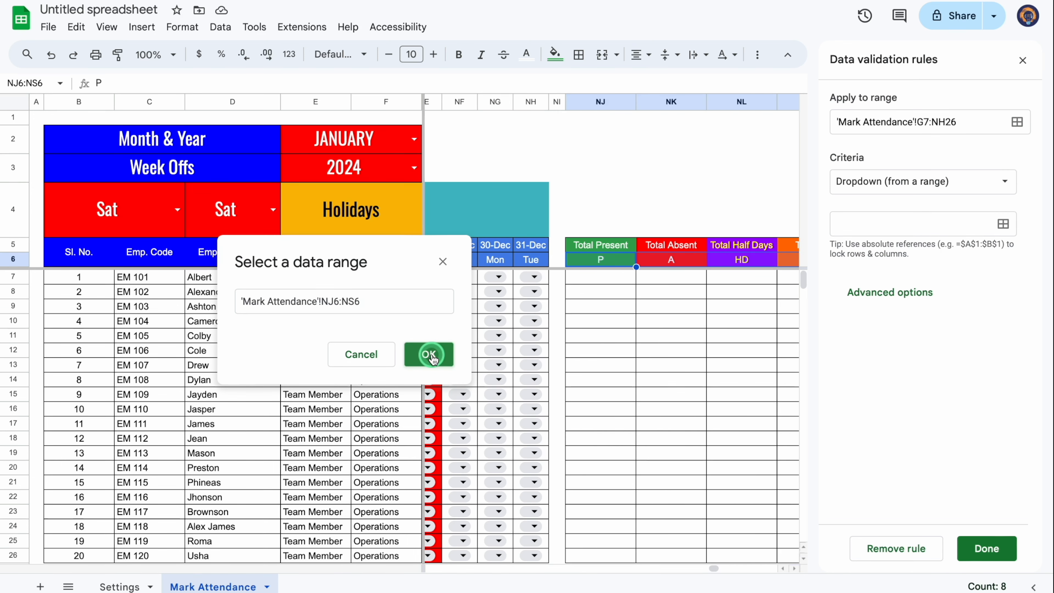
- Set the dropdown's display style to Plain text in the advanced options and save the rule
drag(1037, 222, 1042, 478)
click(906, 512)
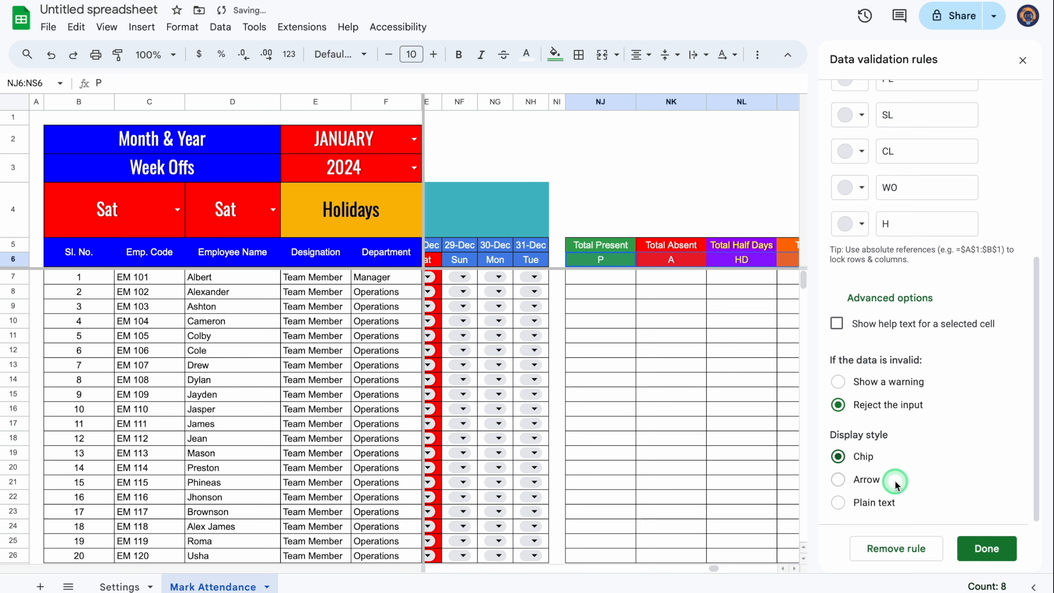
click(839, 502)
click(992, 552)
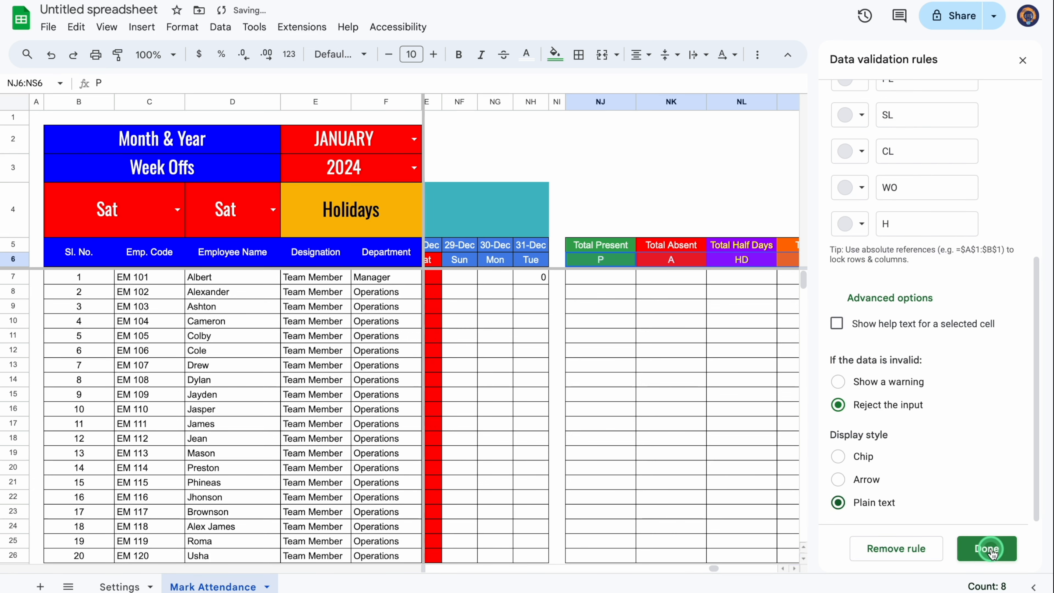
- Clear the placeholder zeros from NH7, G7 and G26, and close the data validation rules
click(534, 278)
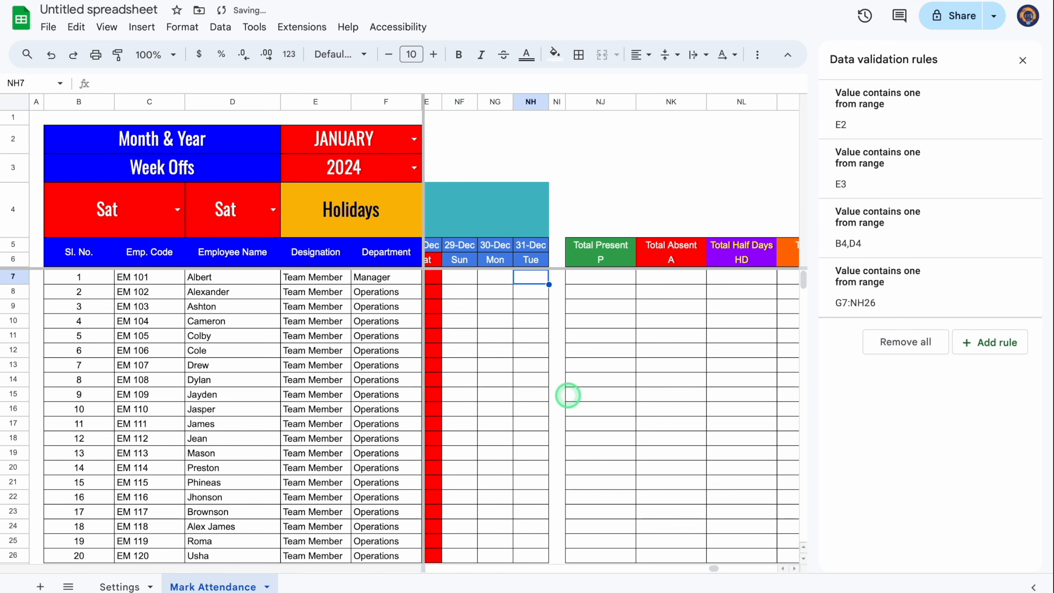
click(1023, 60)
drag(921, 568, 346, 564)
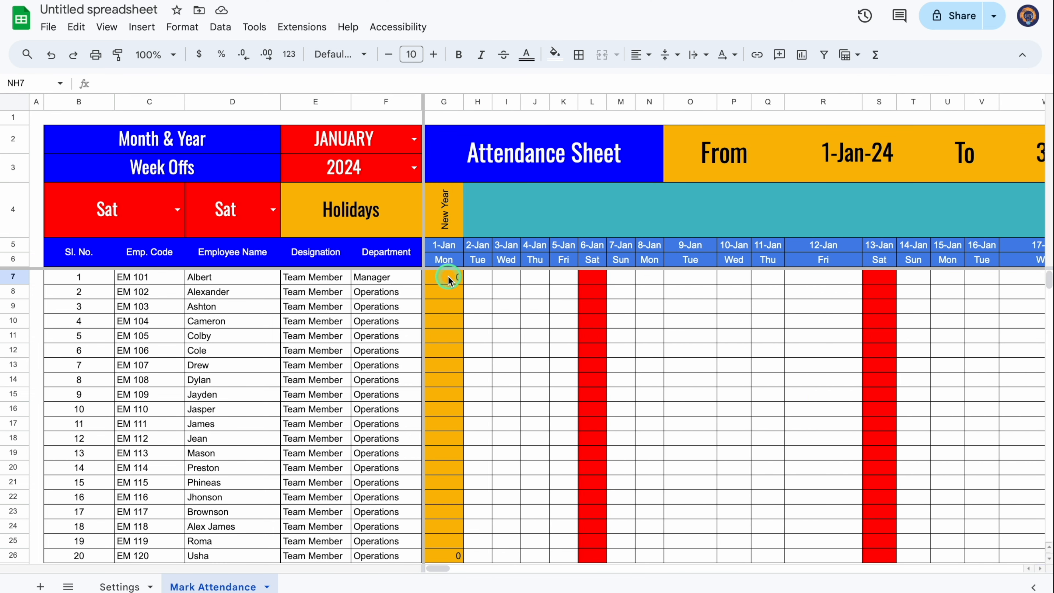
click(449, 278)
click(446, 556)
key(Delete)
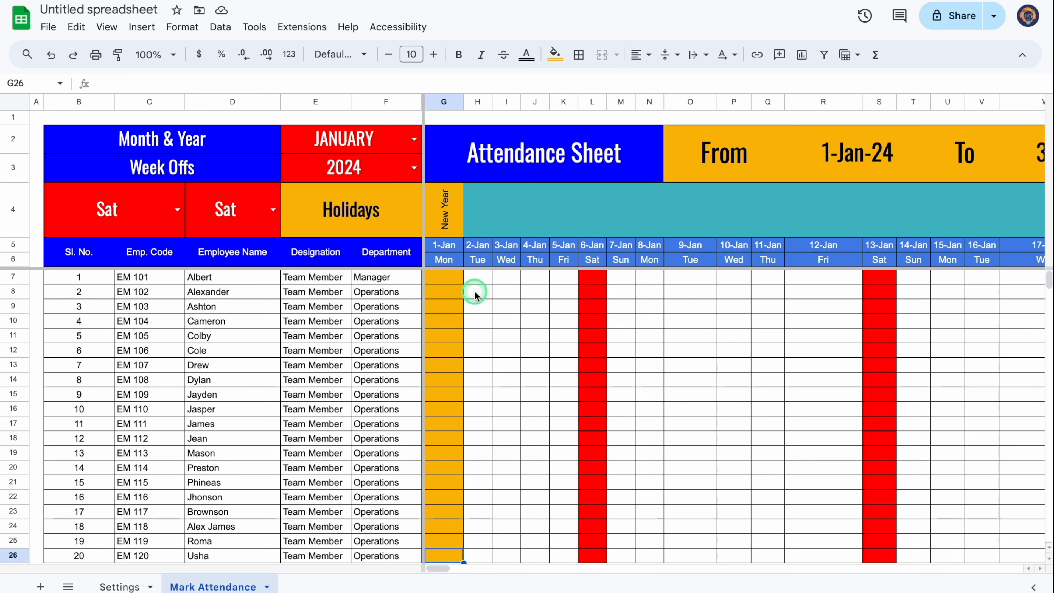
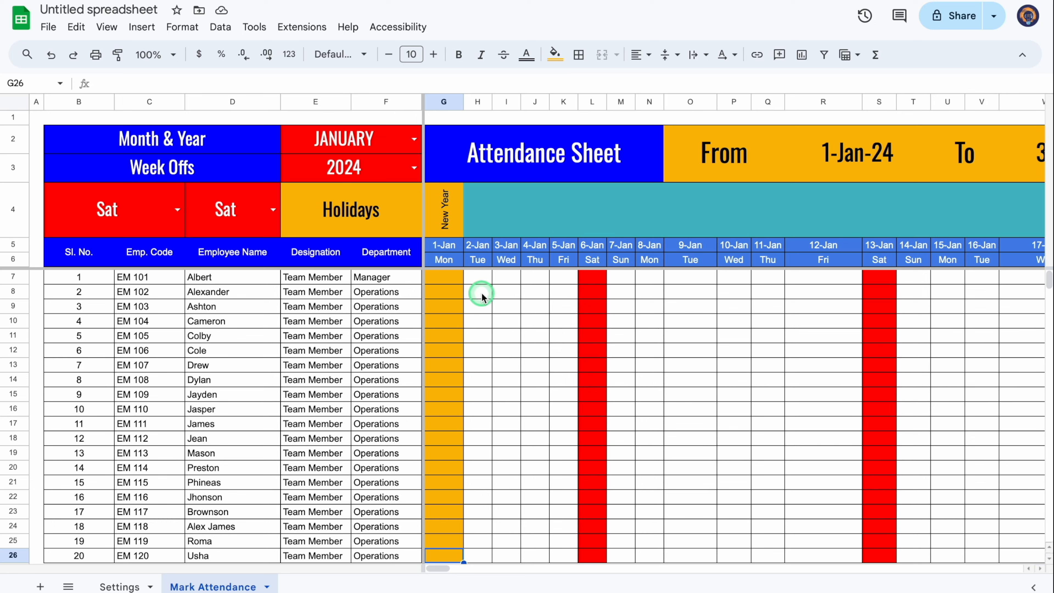
- Test the attendance dropdowns by choosing P, HD and SL in H8:J8, and clear those cells
double_click(482, 293)
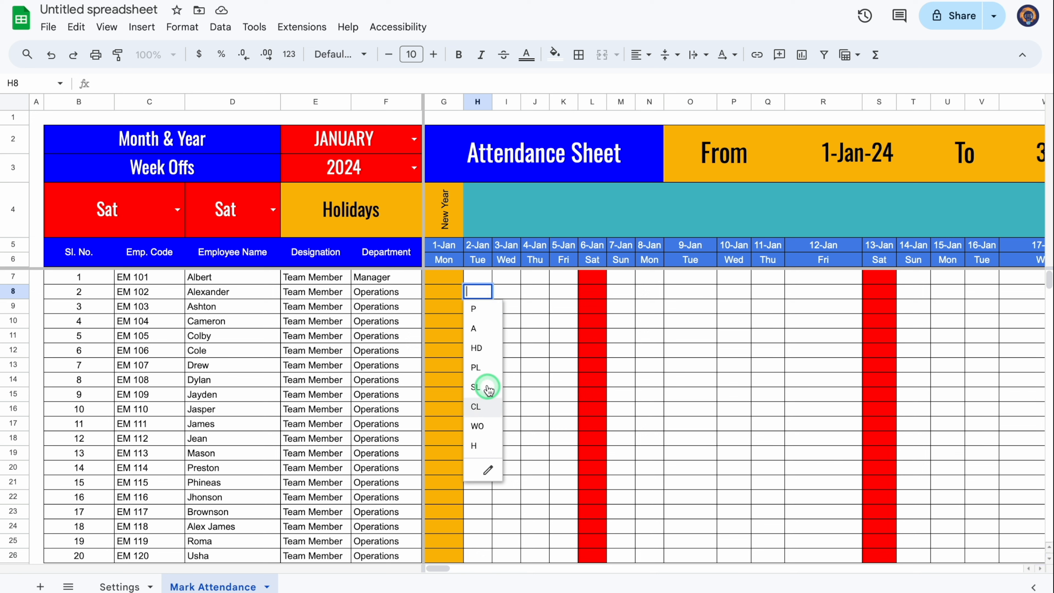
click(486, 311)
double_click(508, 295)
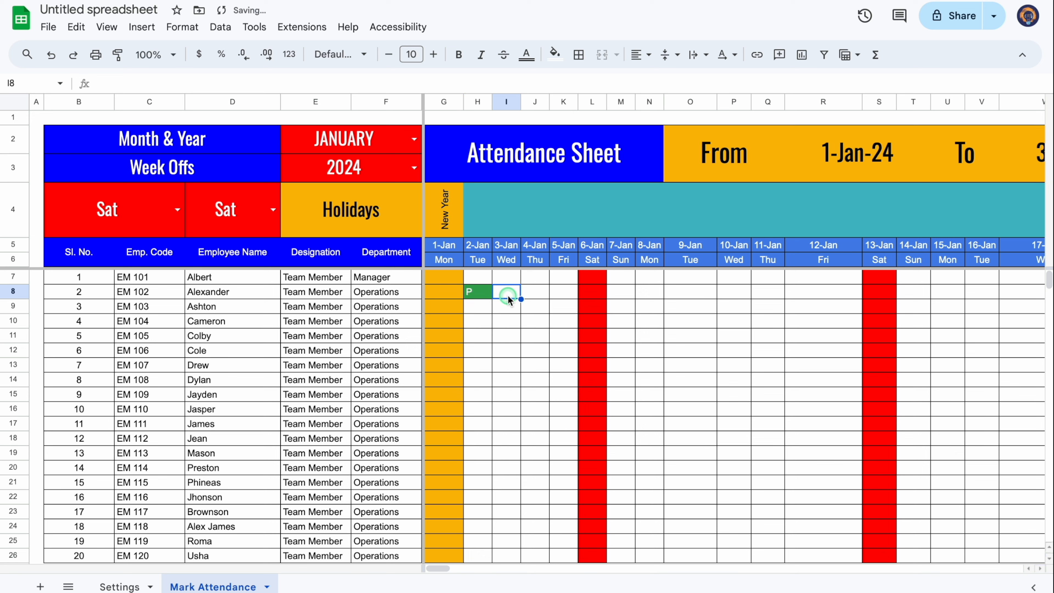
click(512, 346)
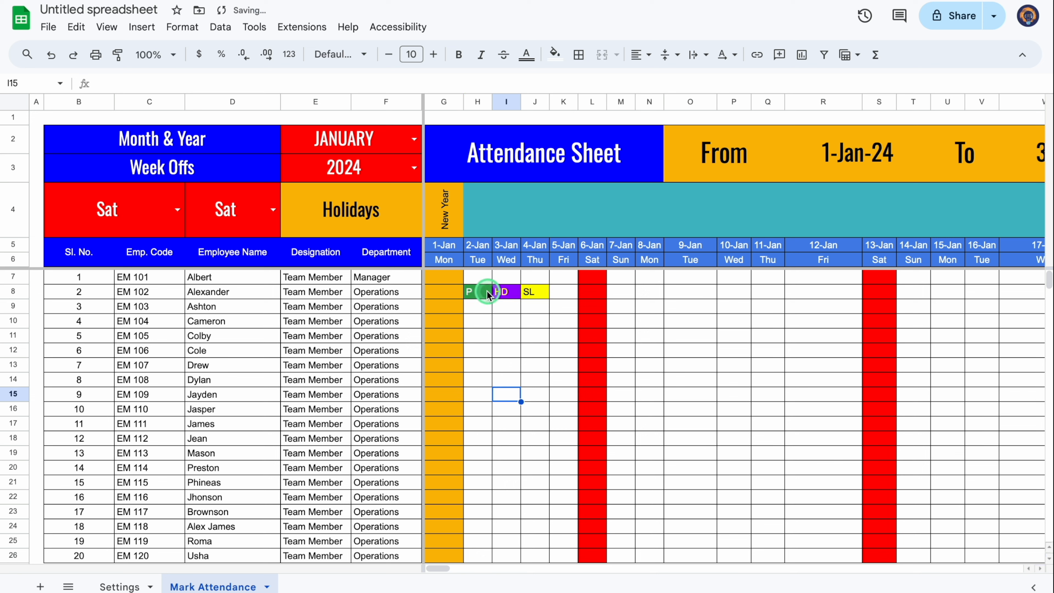
drag(488, 295, 535, 292)
key(Delete)
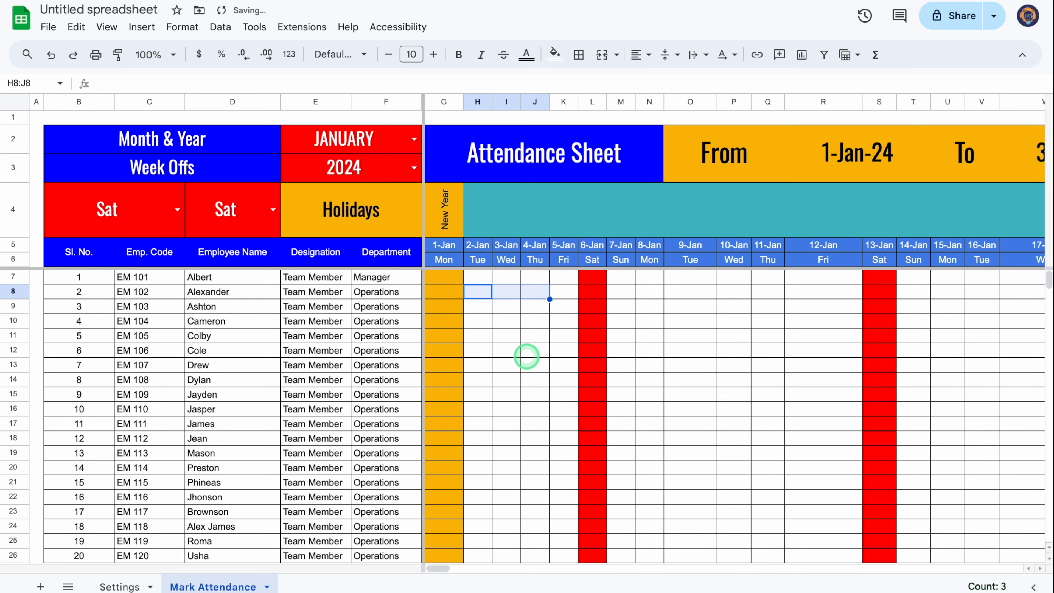
- Start a COUNTIF formula in NJ7, under Total Present, with the year's attendance range fixed by column as $G7:$NH7
click(440, 557)
drag(436, 567, 926, 567)
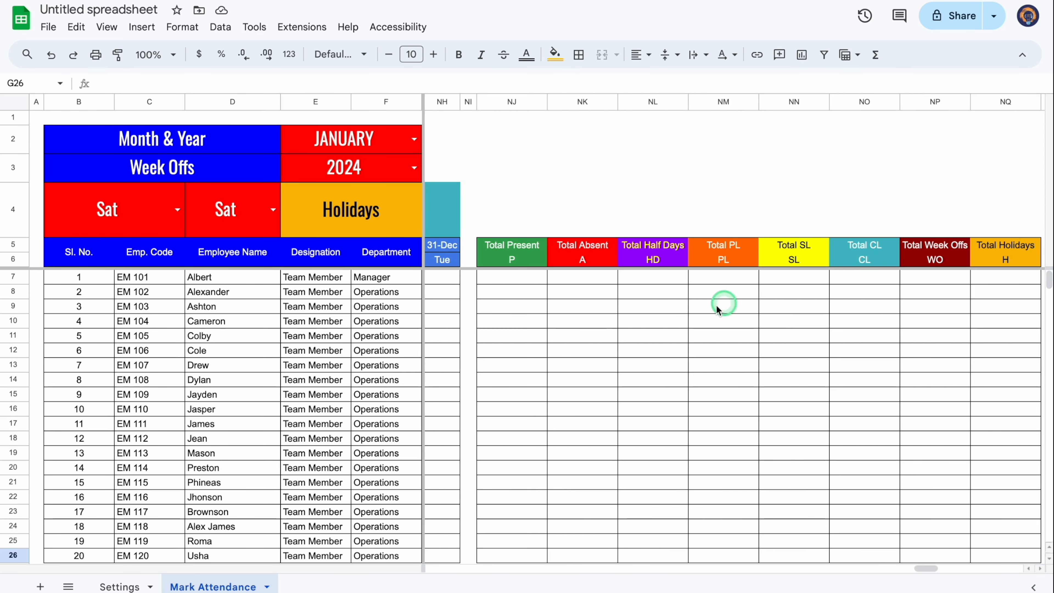
click(531, 280)
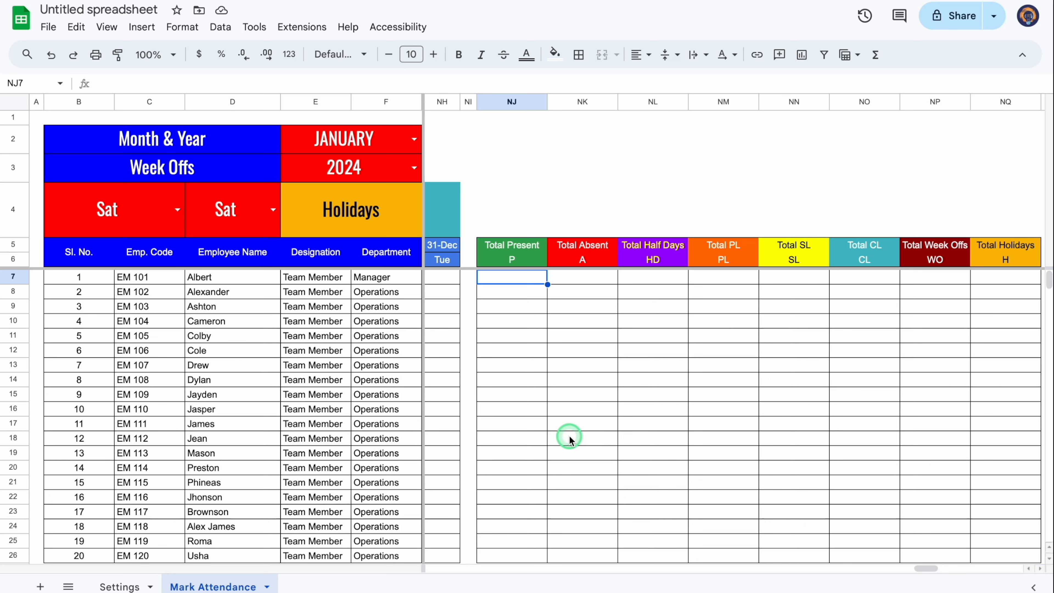
text(=)
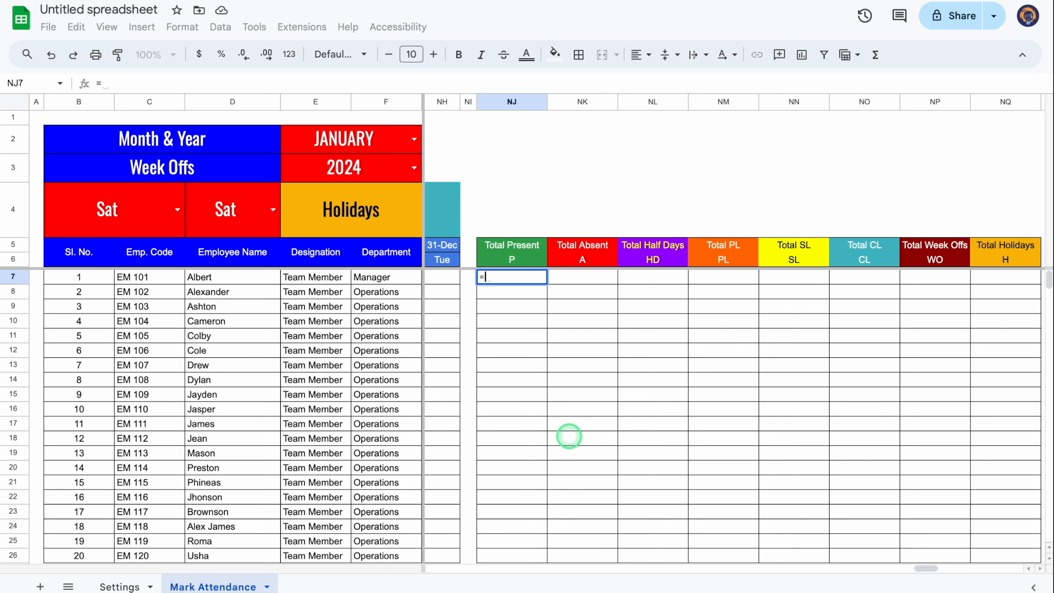
text(countif)
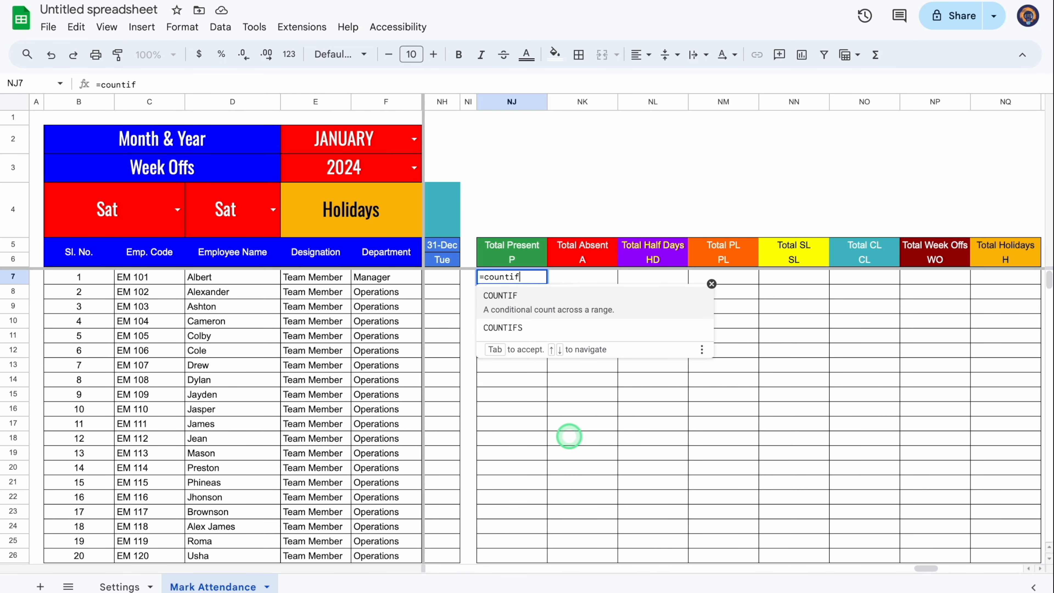
key(Tab)
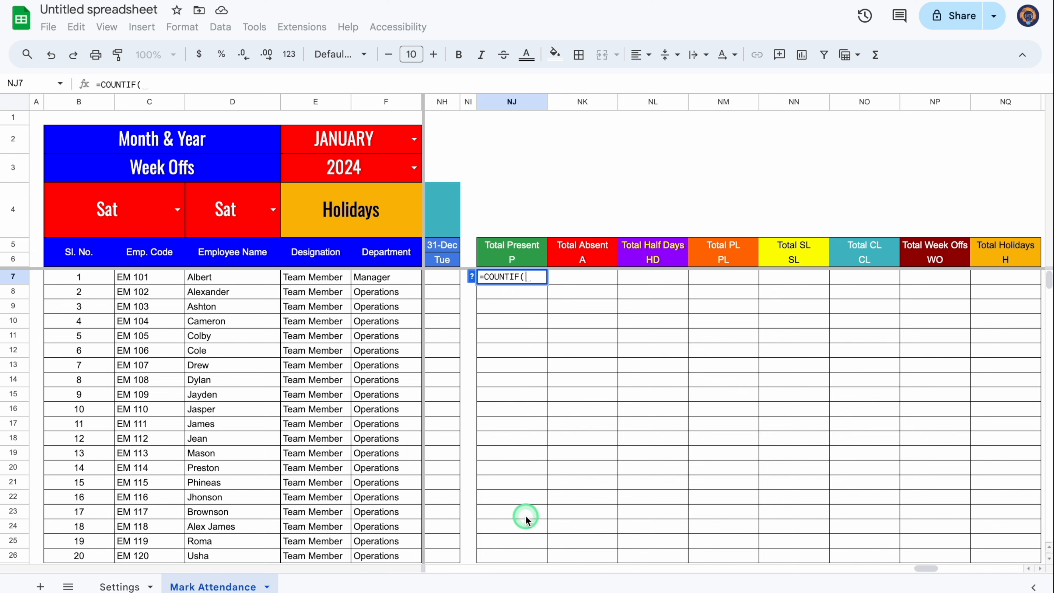
drag(923, 567, 334, 572)
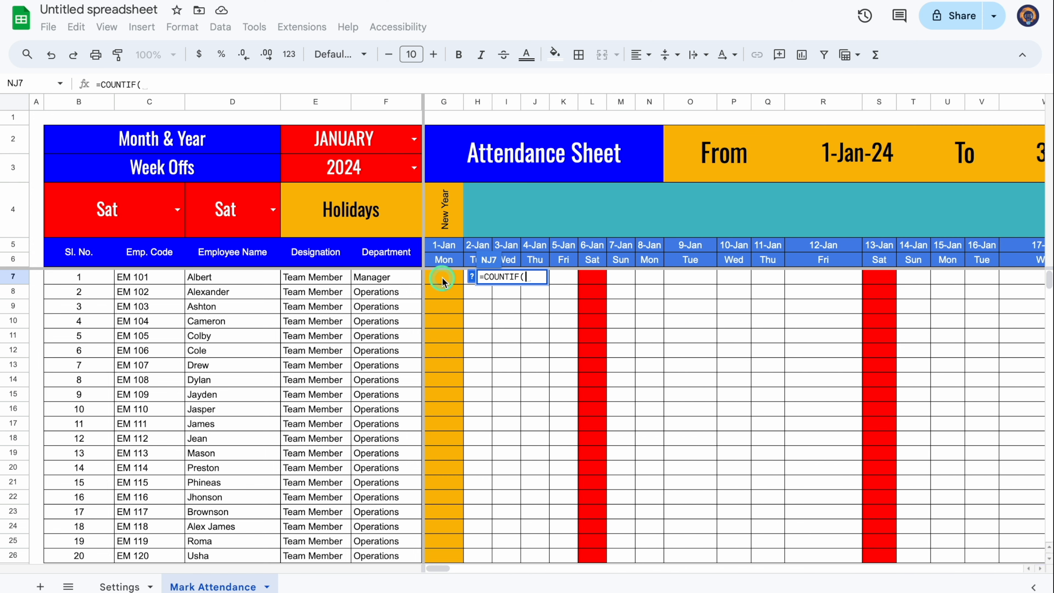
drag(443, 281, 951, 277)
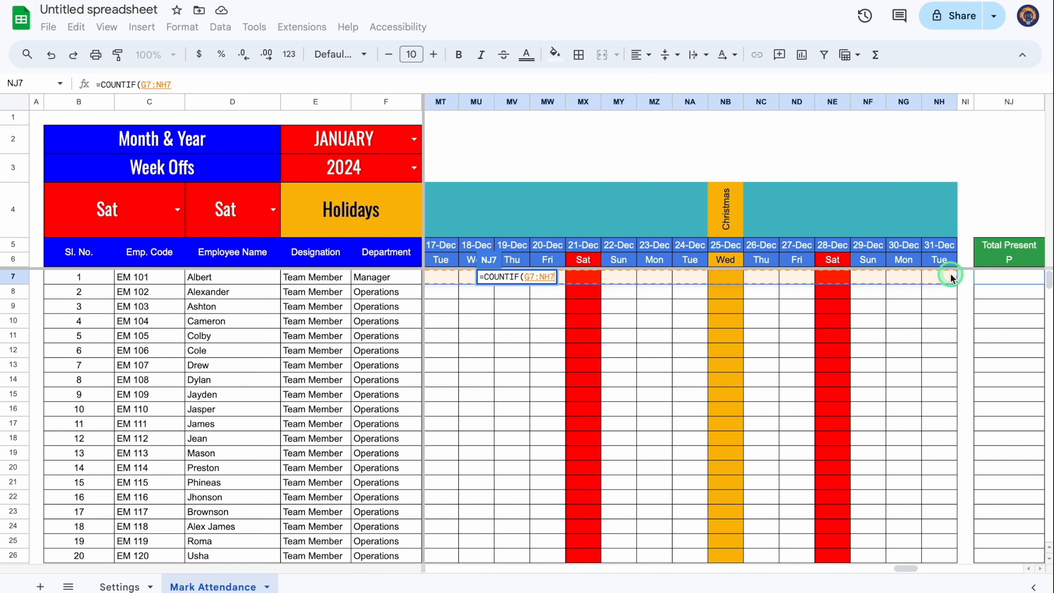
text(,)
drag(903, 568, 911, 568)
key(BackSpace)
key(F4)
key(F4)
text(,)
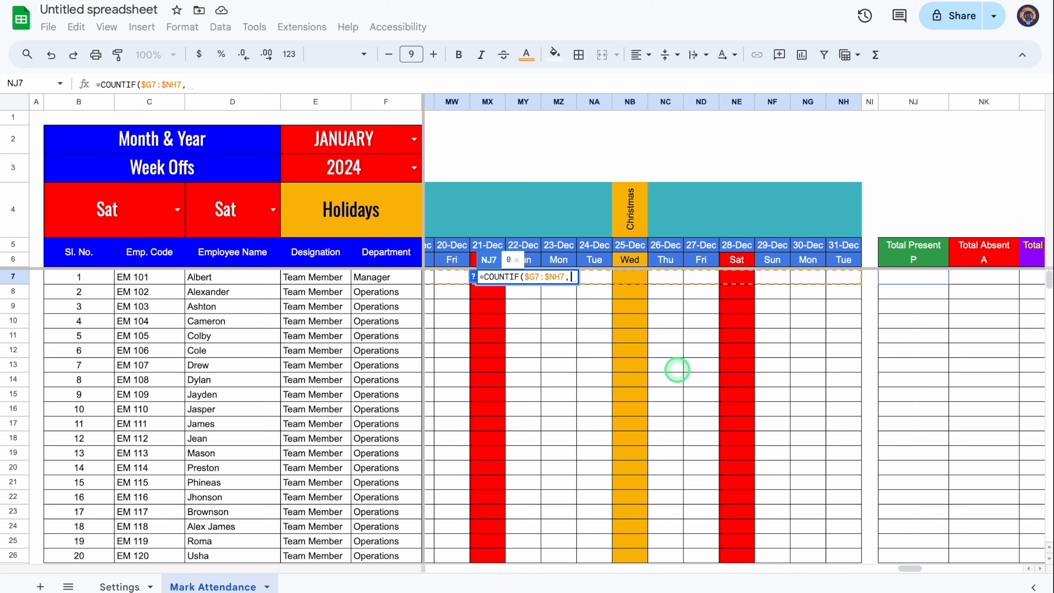
- Complete the NJ7 COUNTIF formula with the row-fixed criterion NJ$6, the attendance code P
click(920, 259)
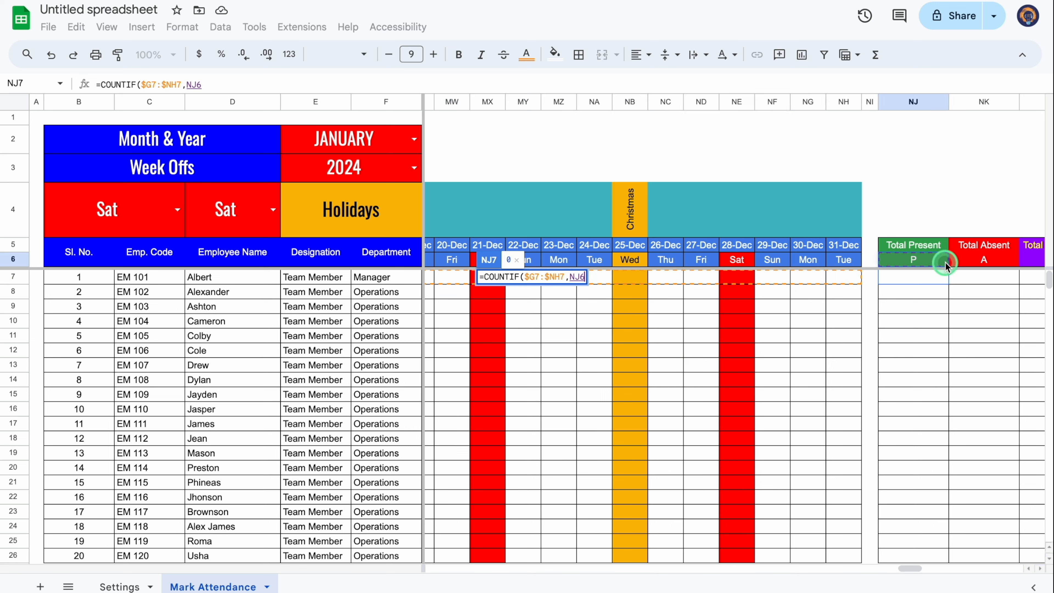
key(F4)
key(F4)
text())
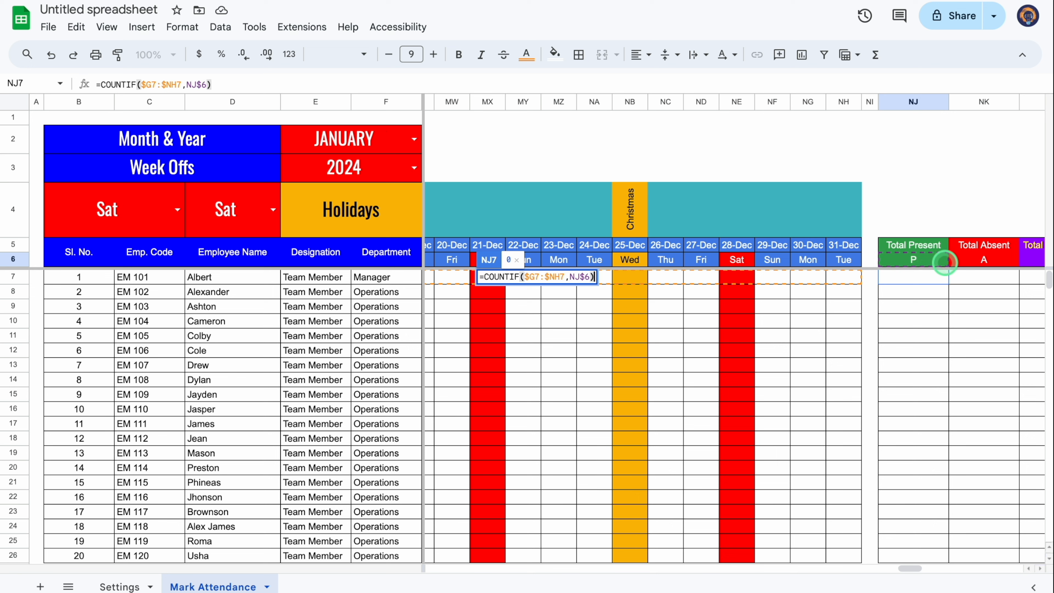
key(Return)
- Center the Total Present result in NJ7 horizontally
click(884, 276)
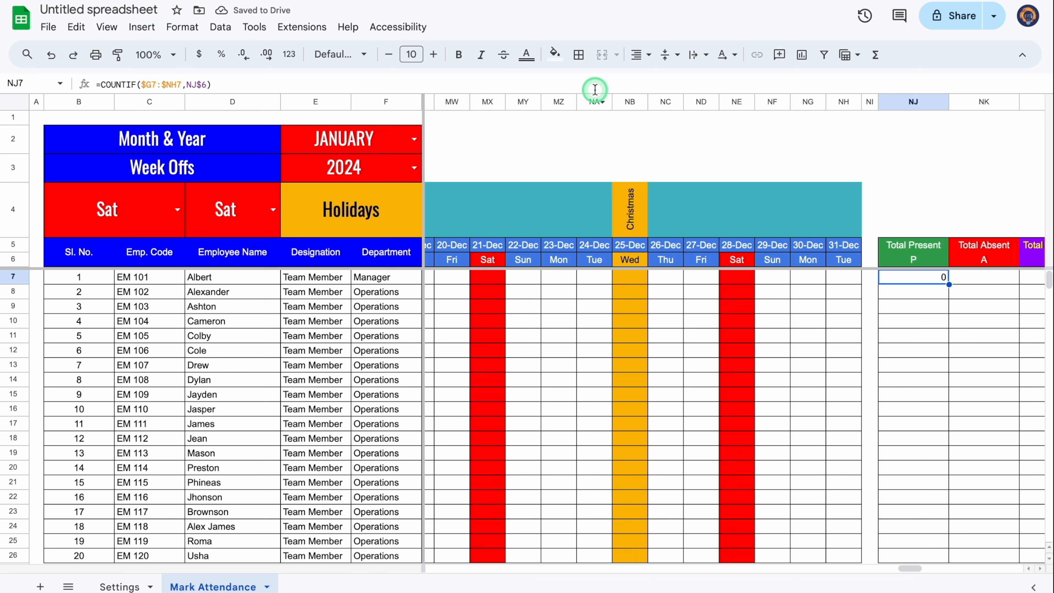
click(640, 54)
click(665, 78)
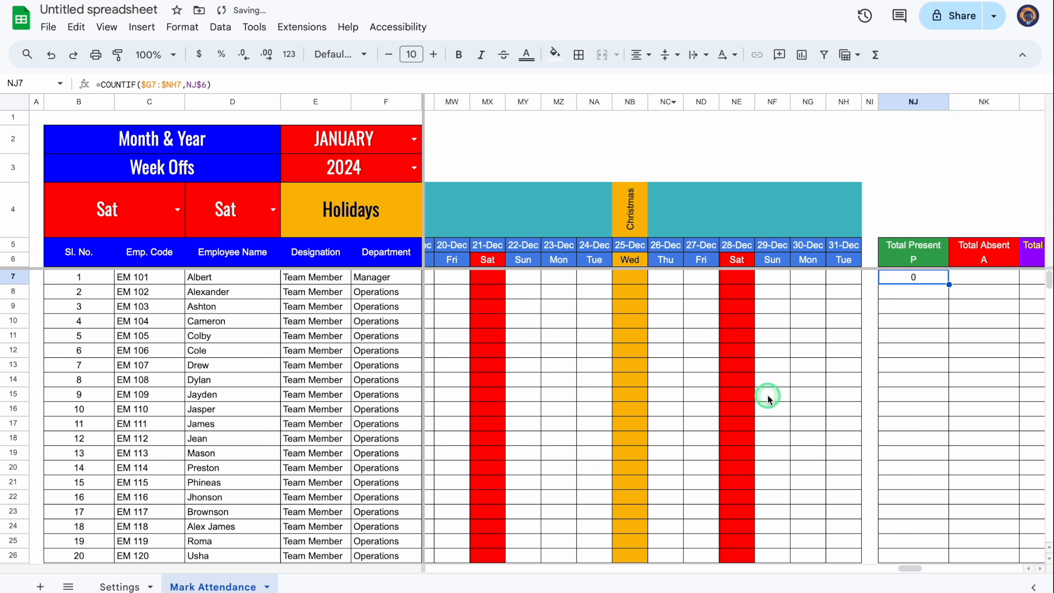
- Apply the custom number format #;#;- to NJ7 so zero totals show as a dash
drag(908, 567, 918, 569)
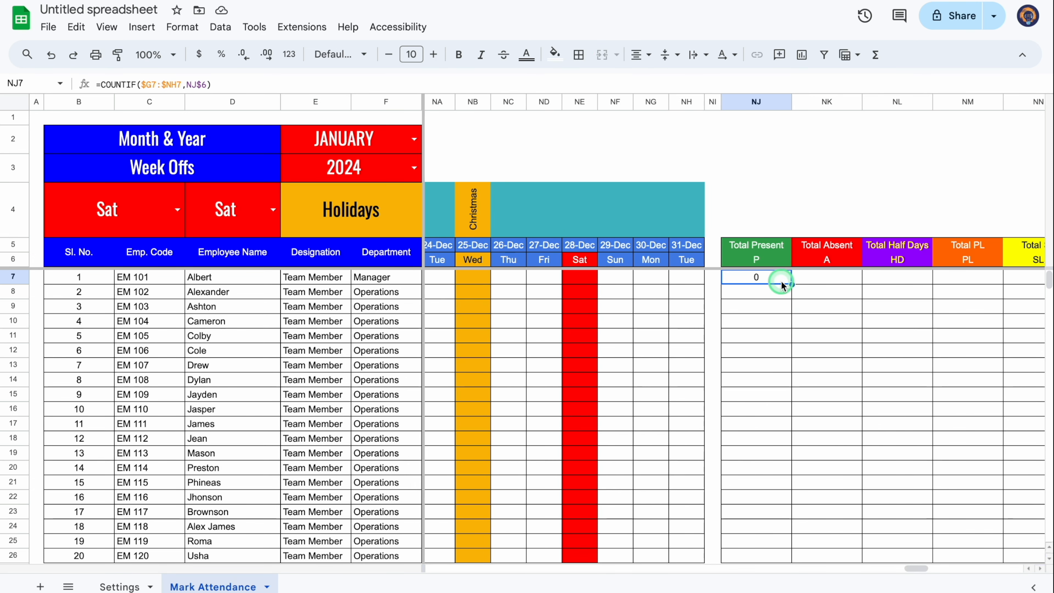
click(186, 28)
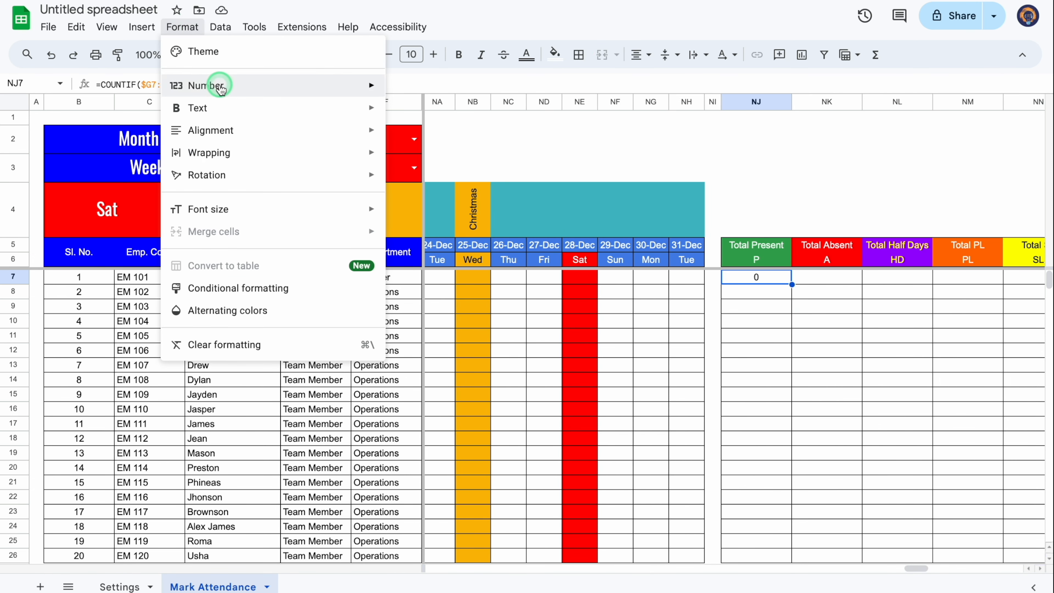
mouse_move(220, 88)
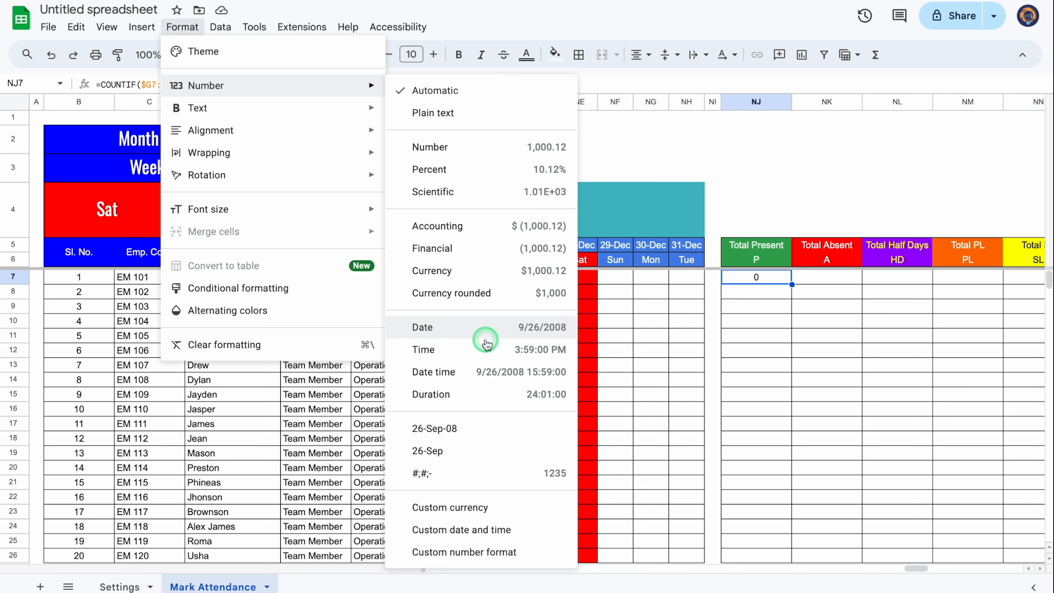
click(501, 552)
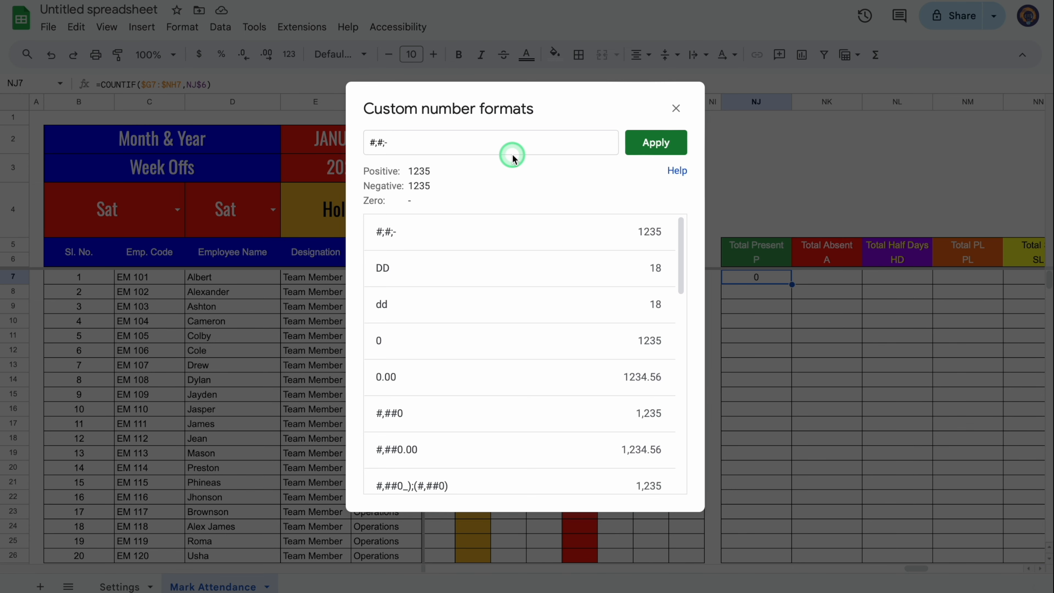
drag(513, 156, 365, 141)
key(BackSpace)
click(481, 102)
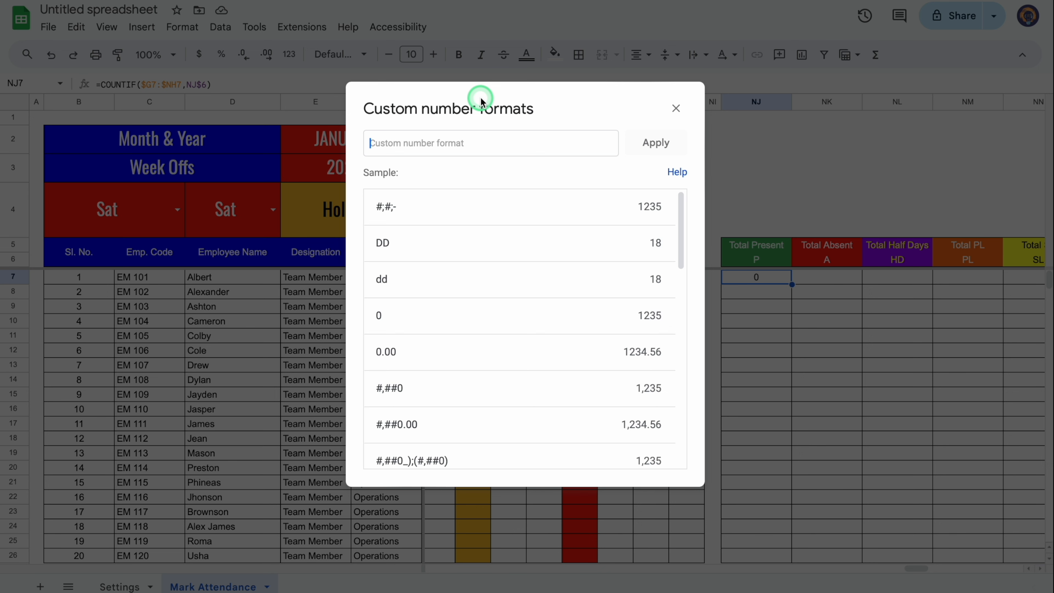
text(#;)
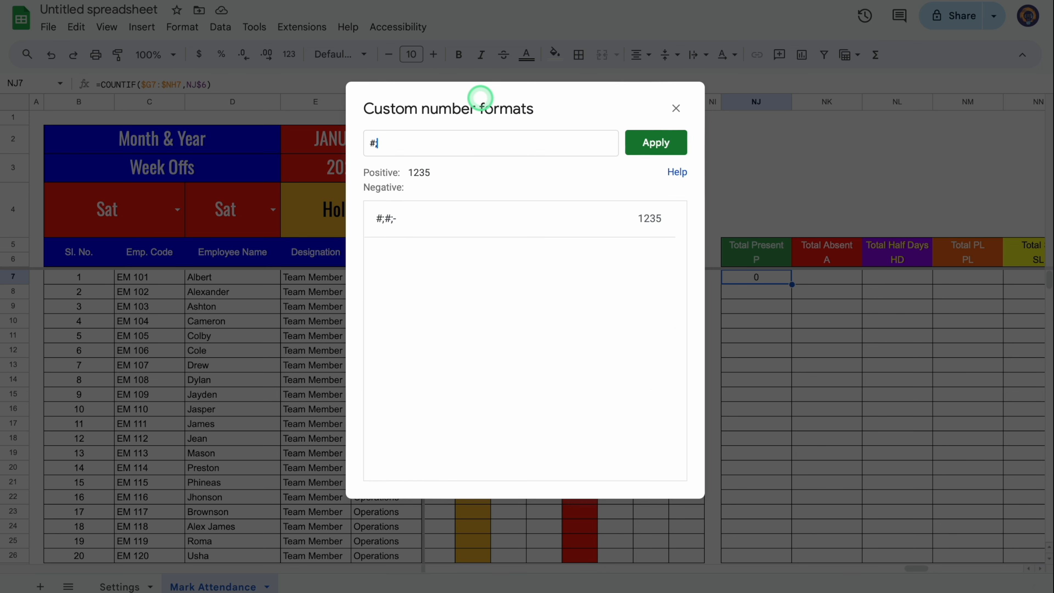
text(#;-)
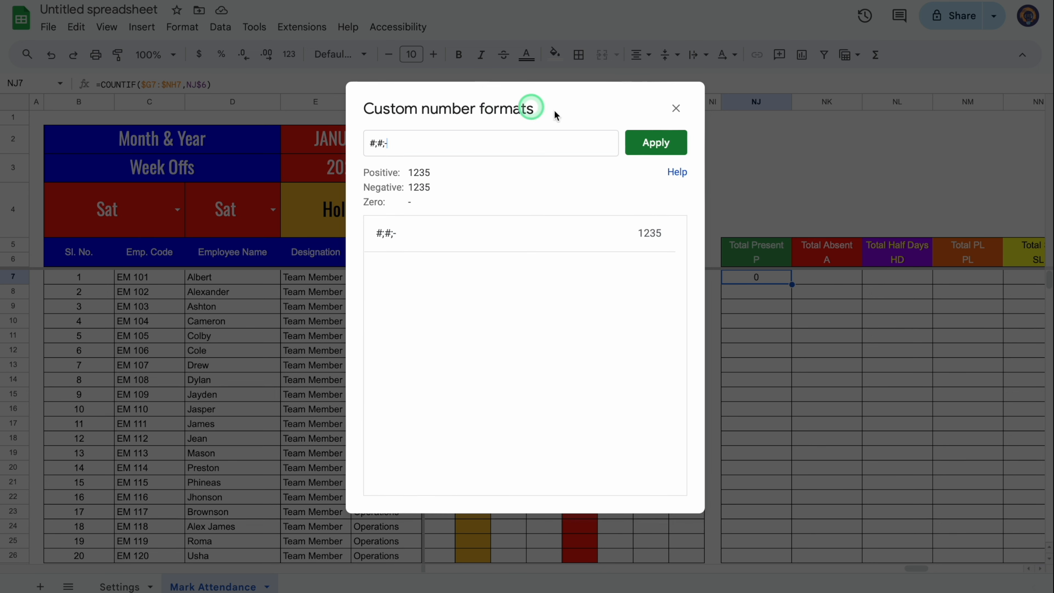
click(661, 145)
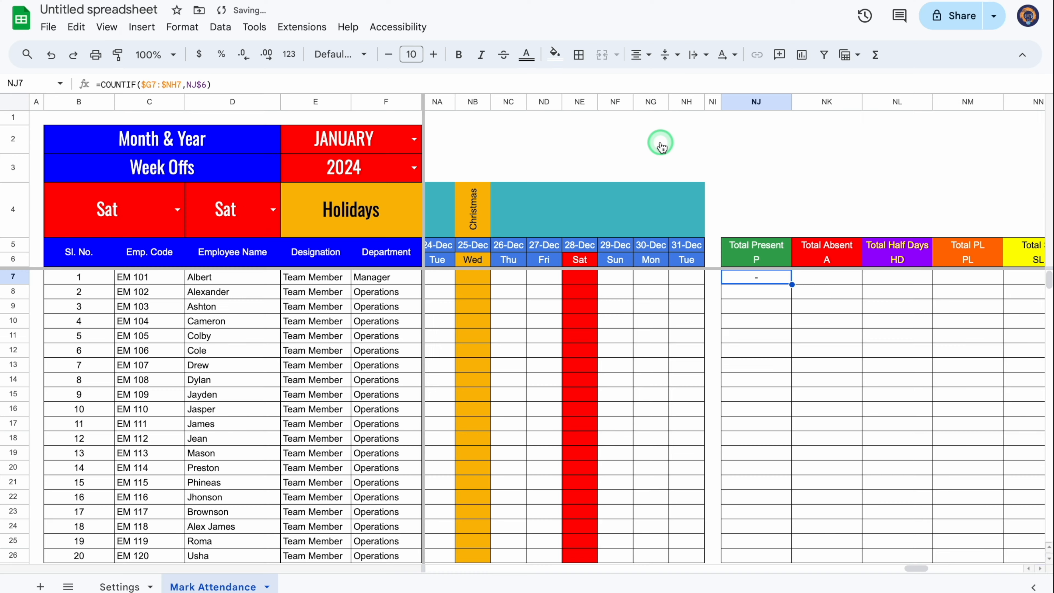
- Copy the NJ7 formula down all employee rows and across the summary columns
click(760, 298)
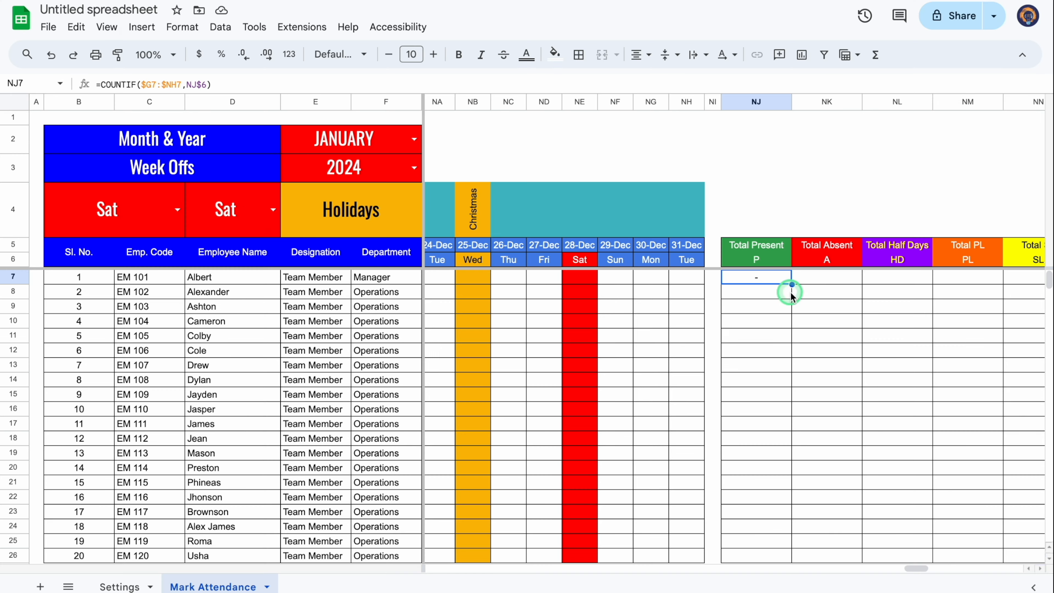
drag(792, 285, 797, 450)
drag(797, 556, 926, 568)
- Merge NJ4:NQ4 above the summary headers and give the merged cell an outer border
drag(512, 209, 1005, 211)
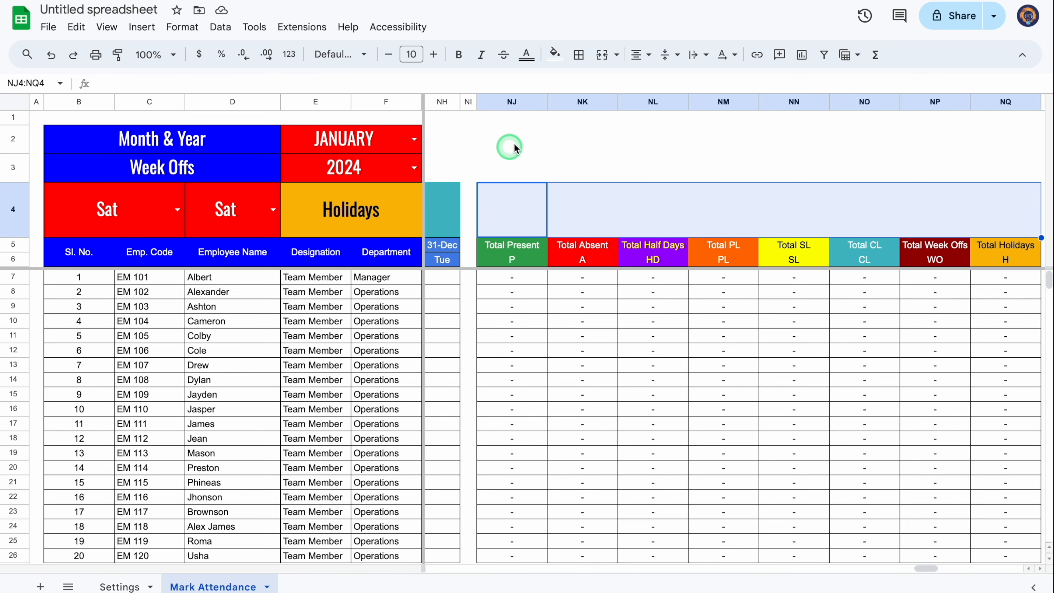
click(603, 55)
click(580, 55)
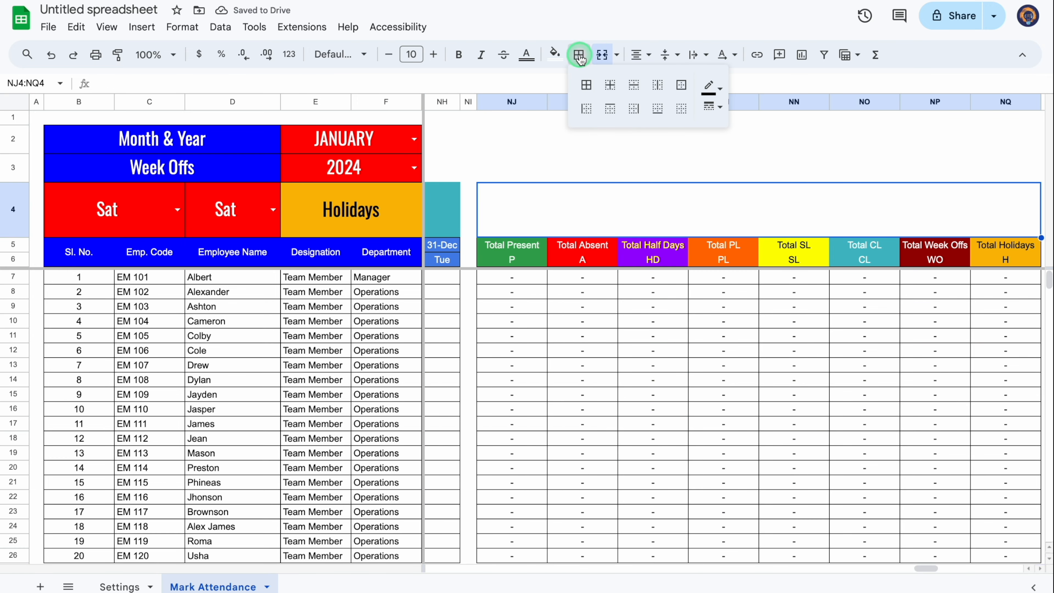
click(683, 83)
- Fill the merged summary heading cell with the standard teal color and set its text color to white
click(555, 54)
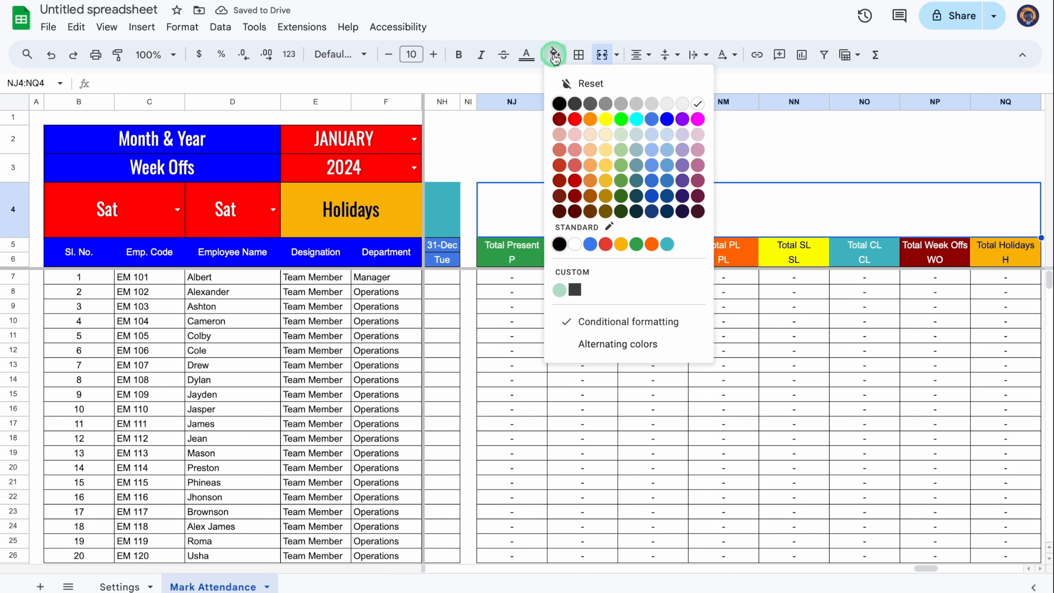
click(666, 238)
click(527, 55)
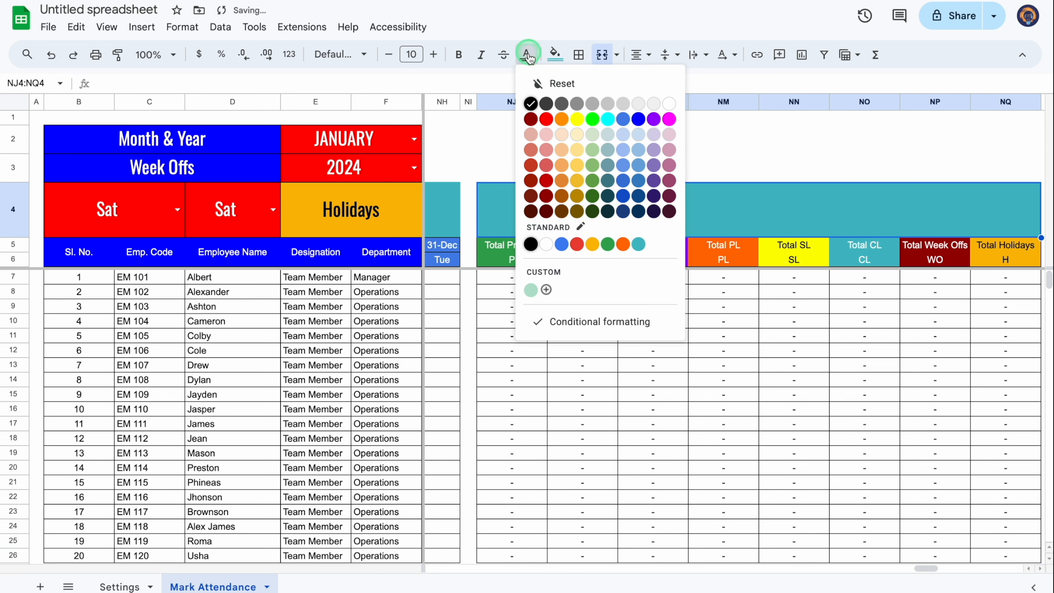
click(671, 101)
- Enter the heading Yearly Summary in the merged cell and set its font to Oswald
click(664, 209)
text(Yearly Summary)
click(364, 55)
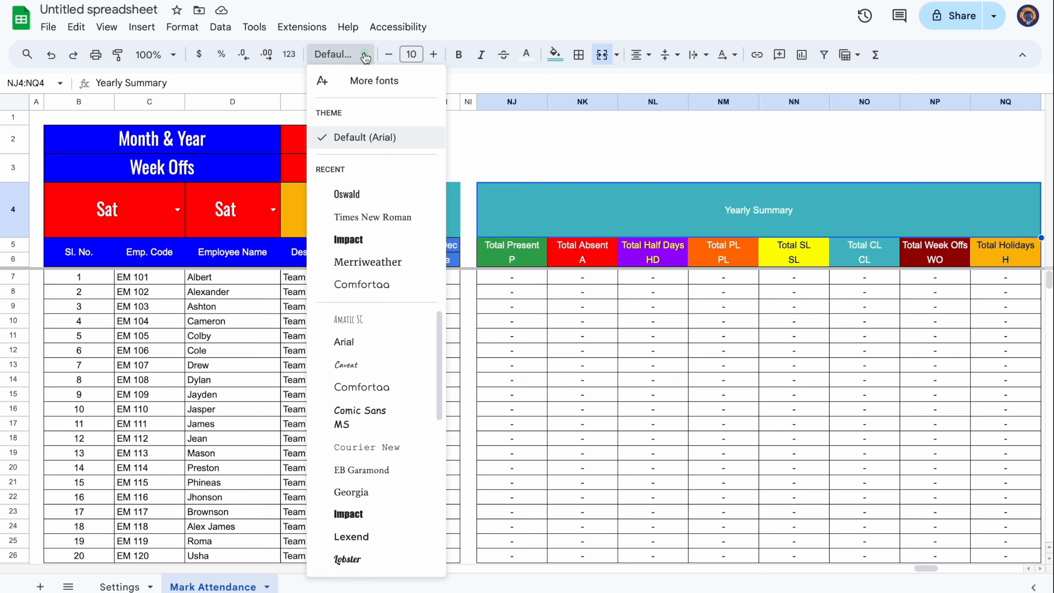
click(348, 194)
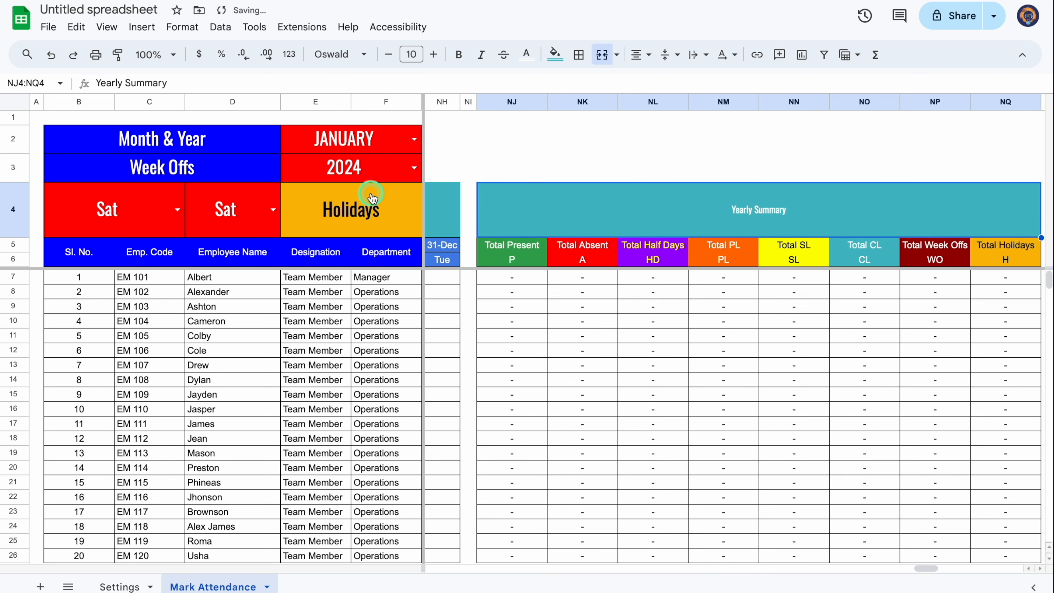
- Enlarge the Yearly Summary heading until it fills most of the banner's height
click(434, 54)
click(434, 54)
click(434, 55)
click(434, 54)
click(434, 54)
click(434, 54)
click(434, 55)
click(433, 54)
click(434, 54)
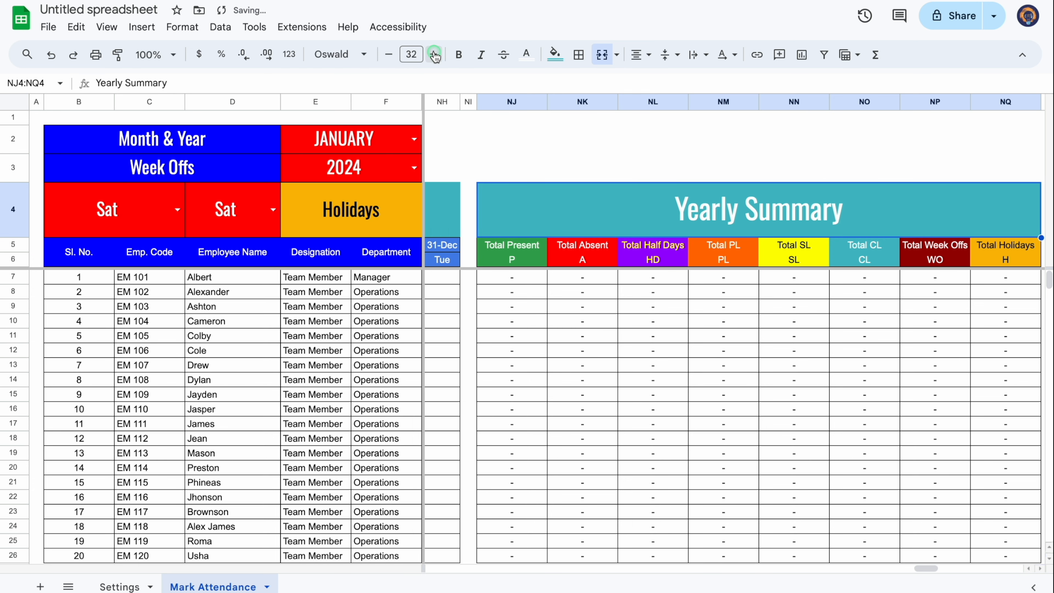
click(541, 146)
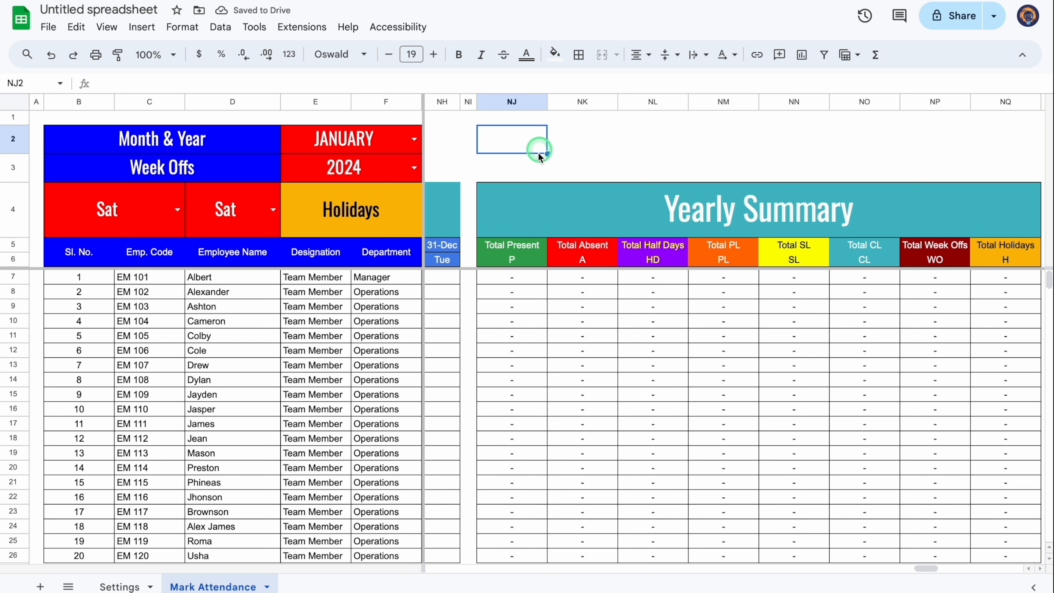
- Select the holiday row G4:NH4 across the whole year and apply an outer border to it
drag(924, 569, 923, 569)
click(523, 219)
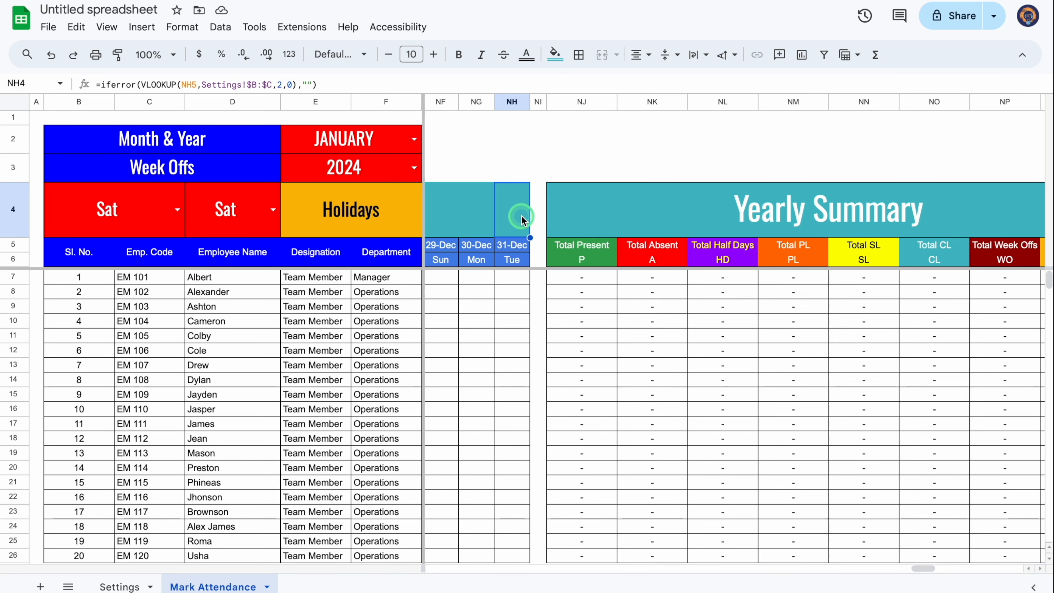
key(ctrl+shift+Left)
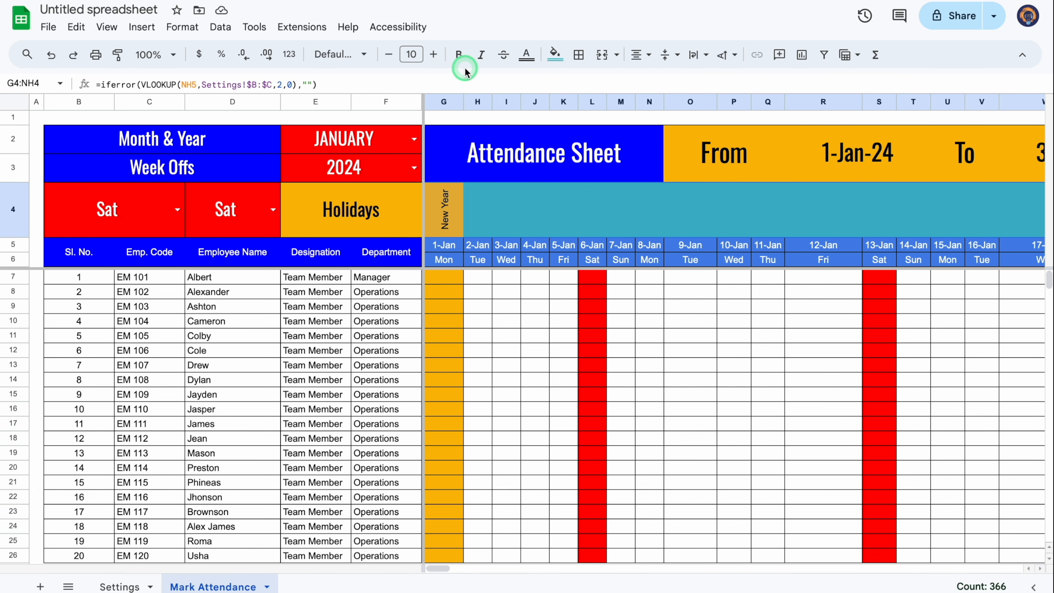
click(579, 54)
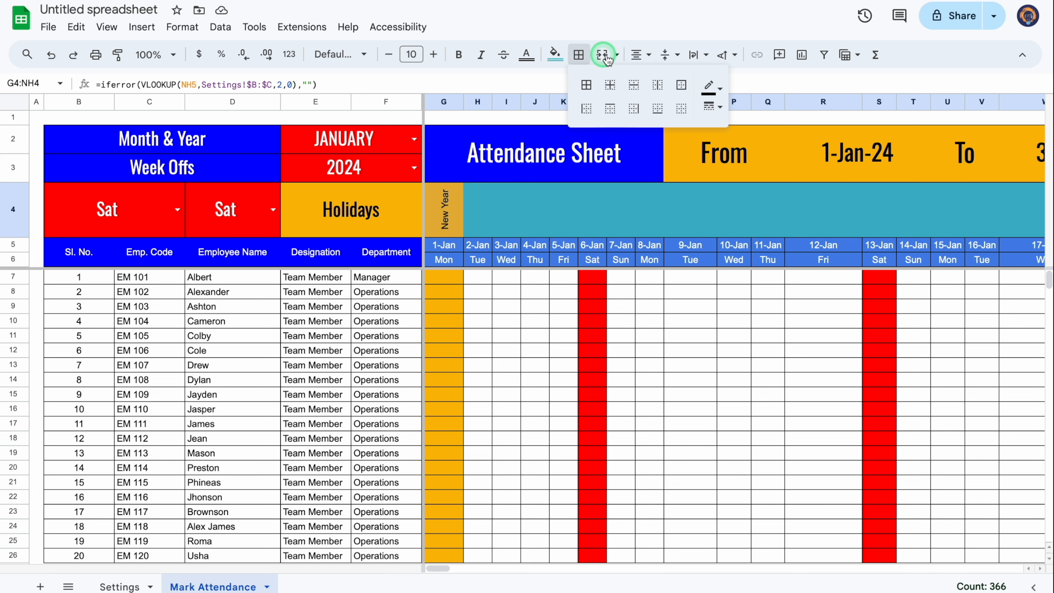
click(681, 84)
drag(438, 568, 467, 568)
click(813, 132)
- Duplicate the Mark Attendance sheet and open the copy
click(222, 587)
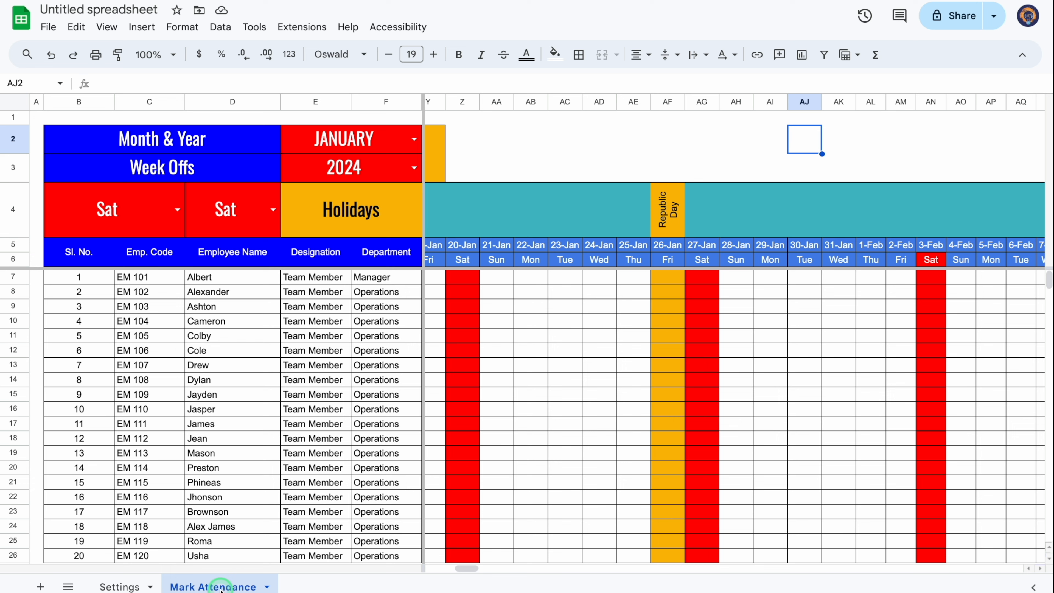
right_click(221, 588)
click(201, 369)
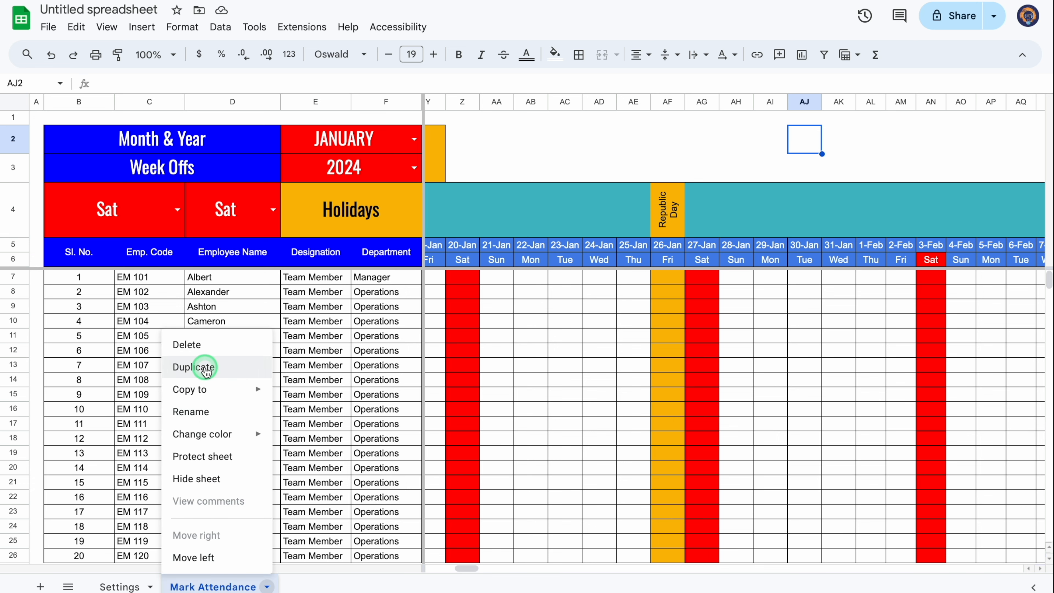
click(368, 588)
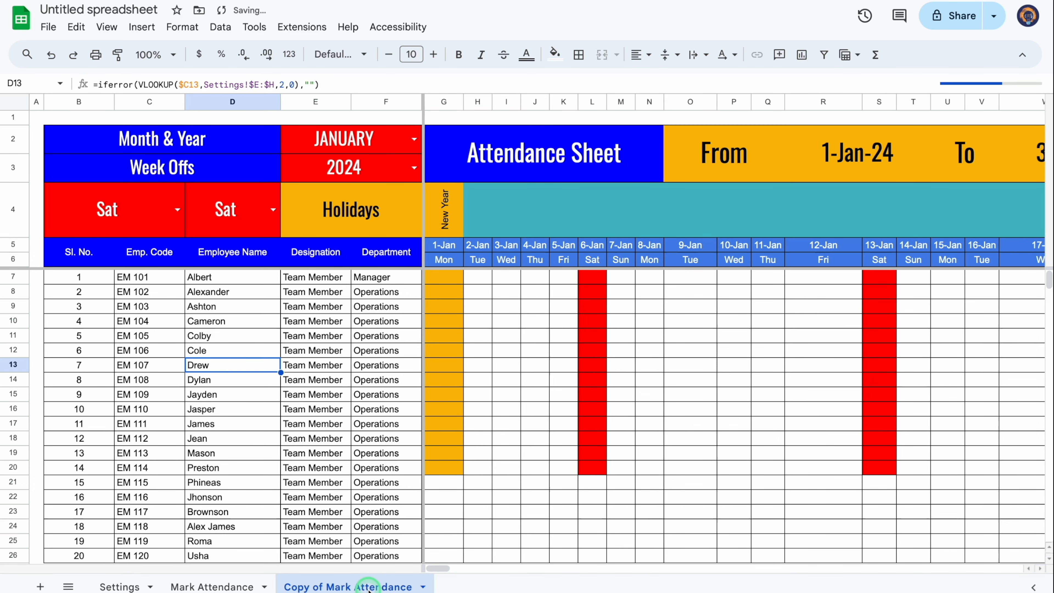
- Rename the copied sheet as Summary
double_click(371, 587)
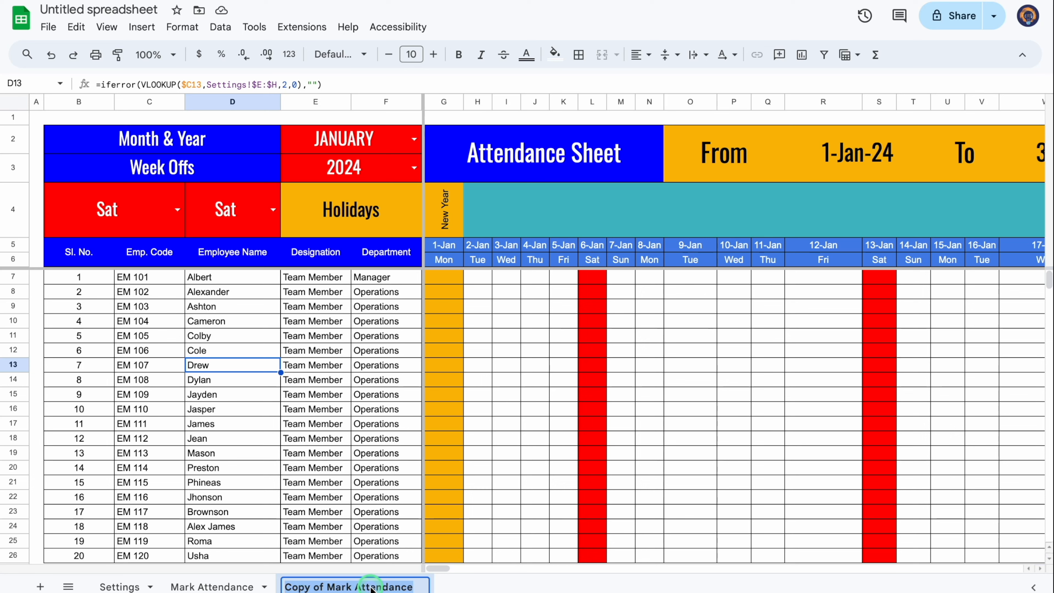
text(Summary)
click(478, 409)
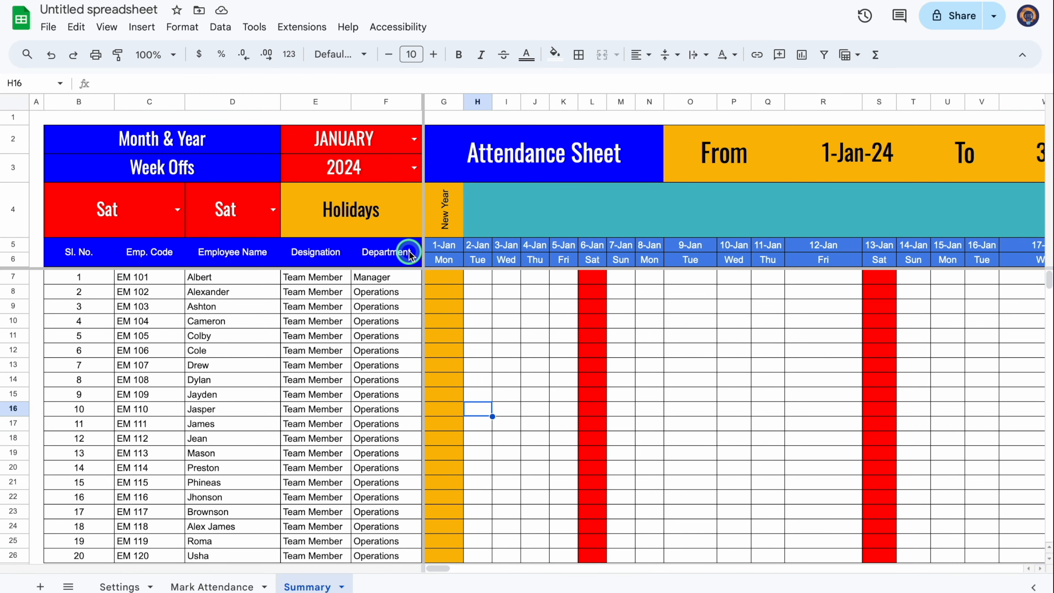
- Delete the date columns G through NH from the Summary sheet
drag(444, 102, 791, 102)
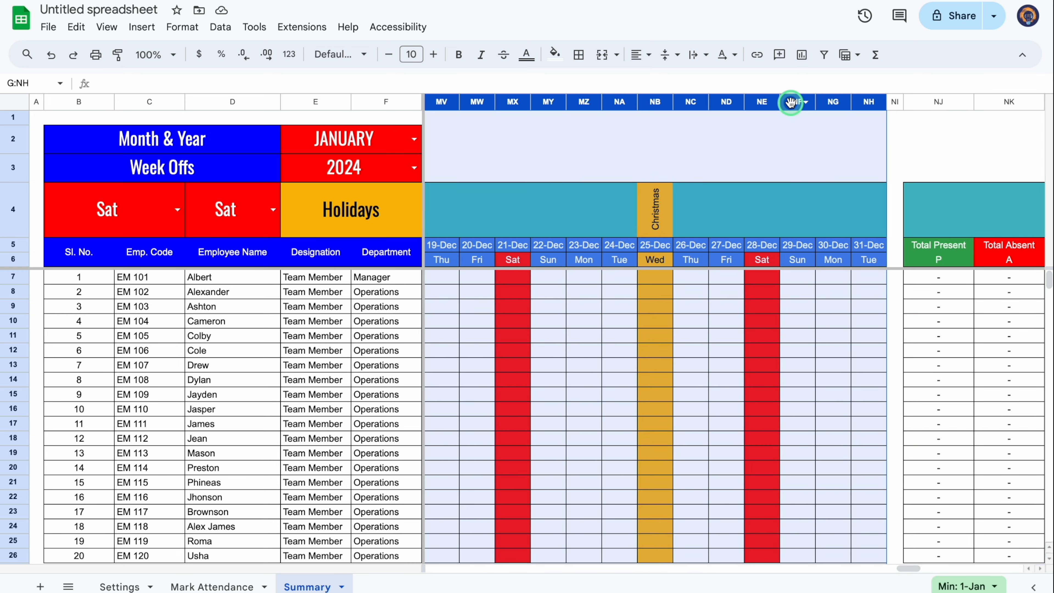
right_click(792, 103)
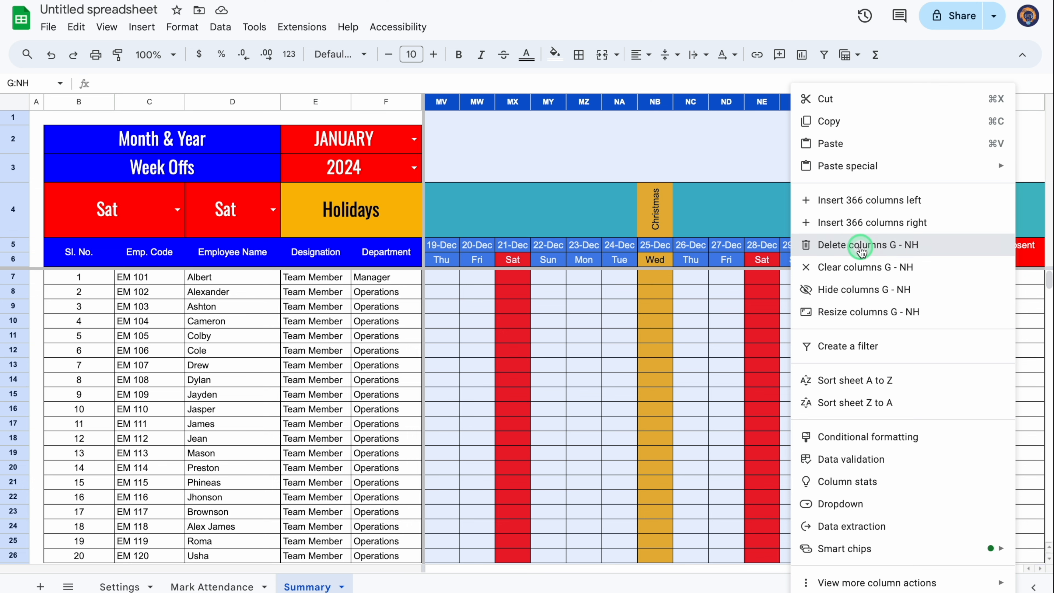
click(861, 245)
- Clear the contents of all employees' yearly total cells, from Total Present through Total Holidays
drag(911, 568, 444, 567)
drag(478, 278, 935, 552)
key(Delete)
- Delete rows 2 and 3, which hold the Month & Year and Week Offs headings
drag(13, 138, 17, 163)
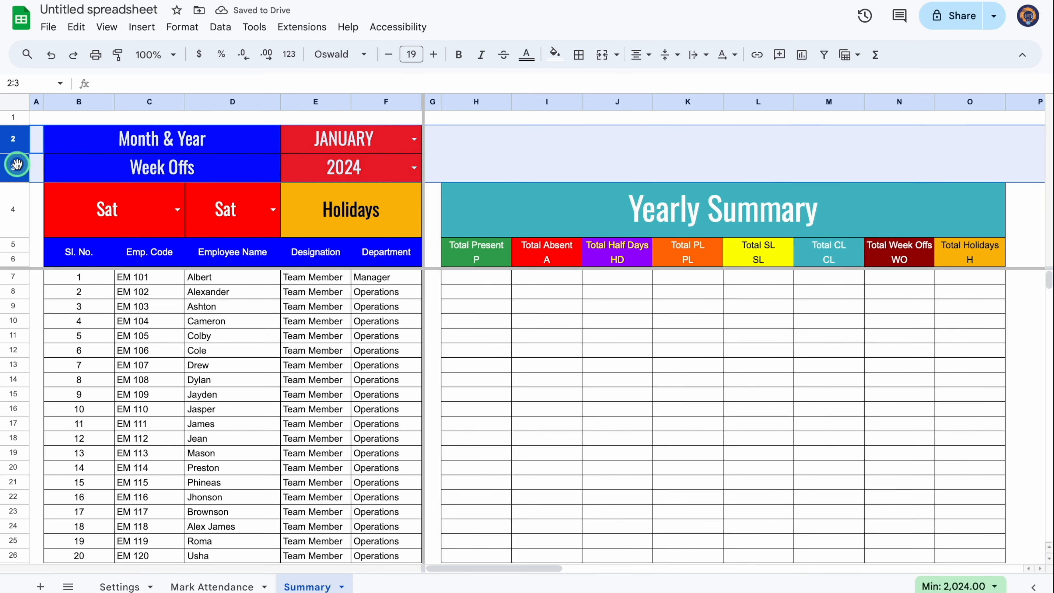
right_click(14, 142)
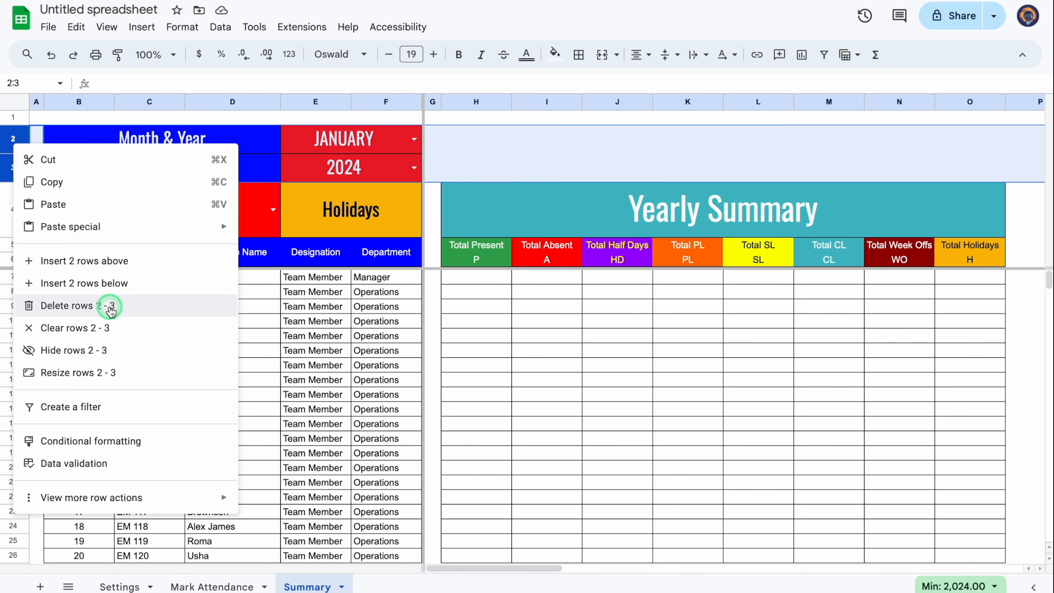
click(110, 309)
- Clear and unmerge the Holidays heading, and replace the week-off dropdowns in B2:D2 with blank orange cells
click(349, 147)
key(Delete)
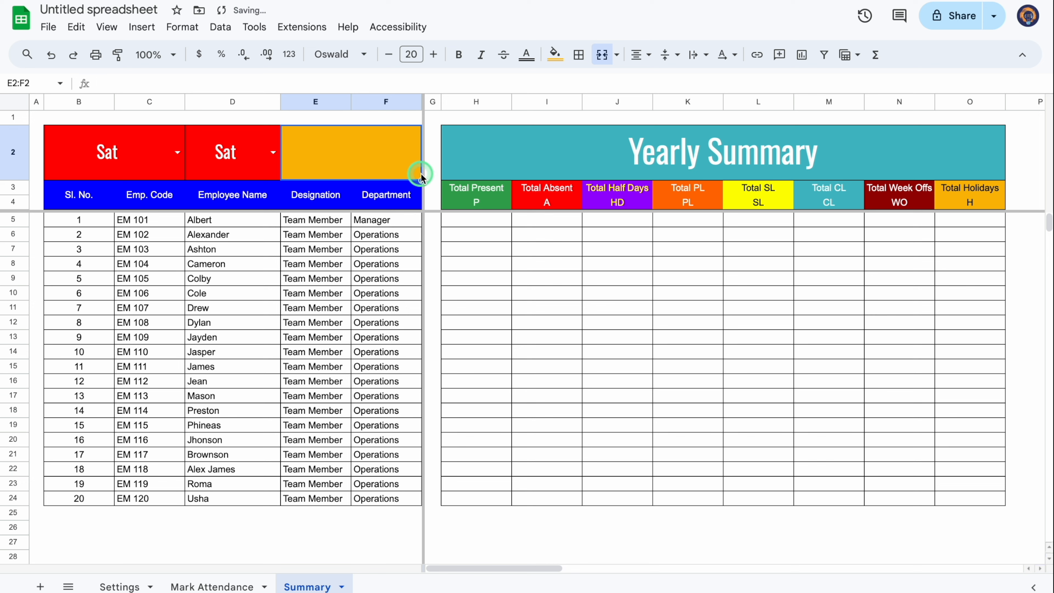
click(602, 57)
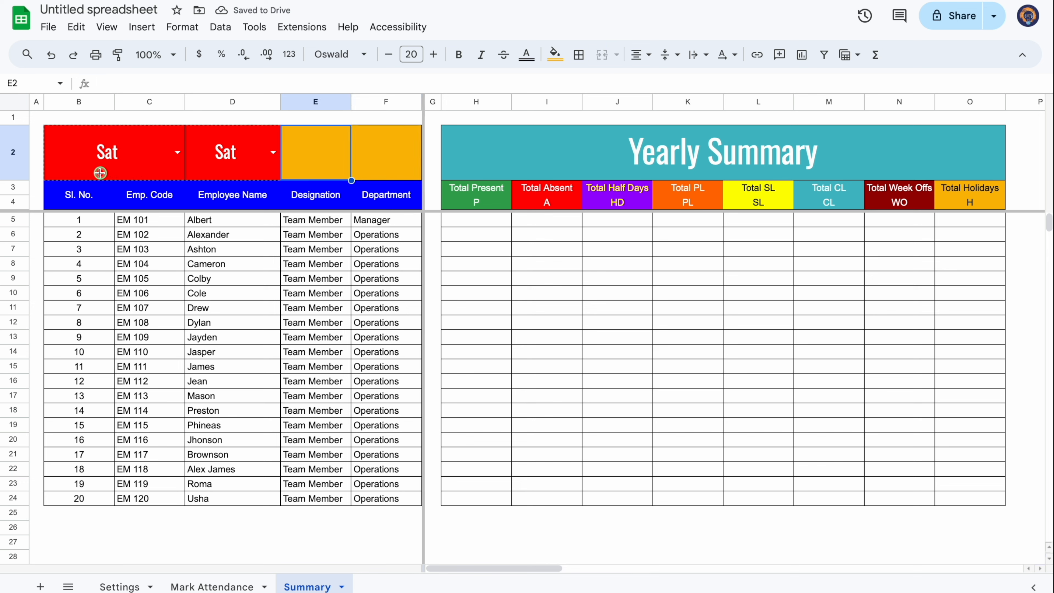
click(103, 161)
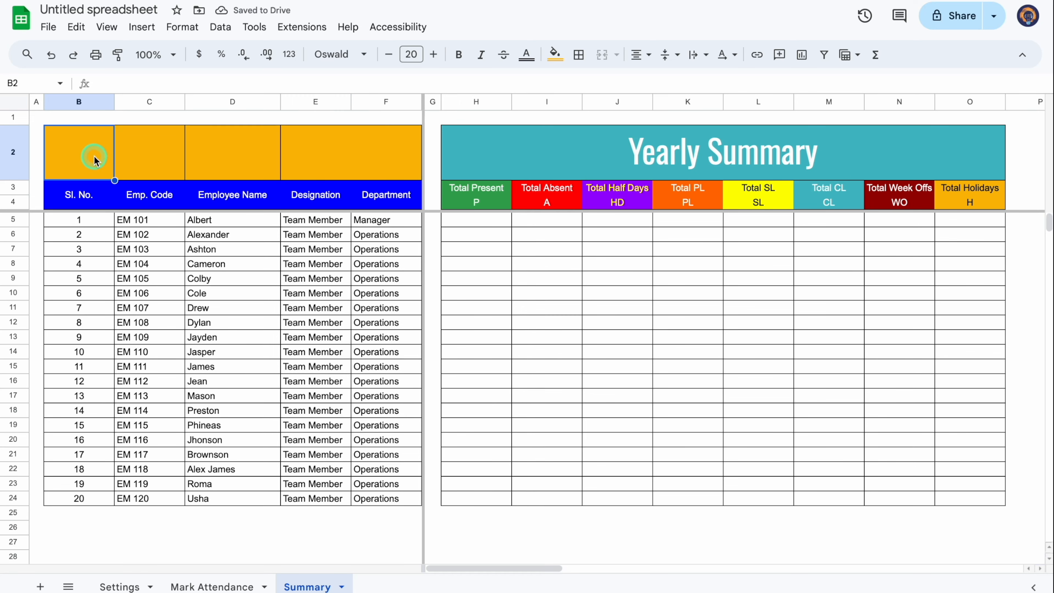
- Merge cells B2:C2 and enter the heading Start Date
shift+click(150, 155)
click(602, 55)
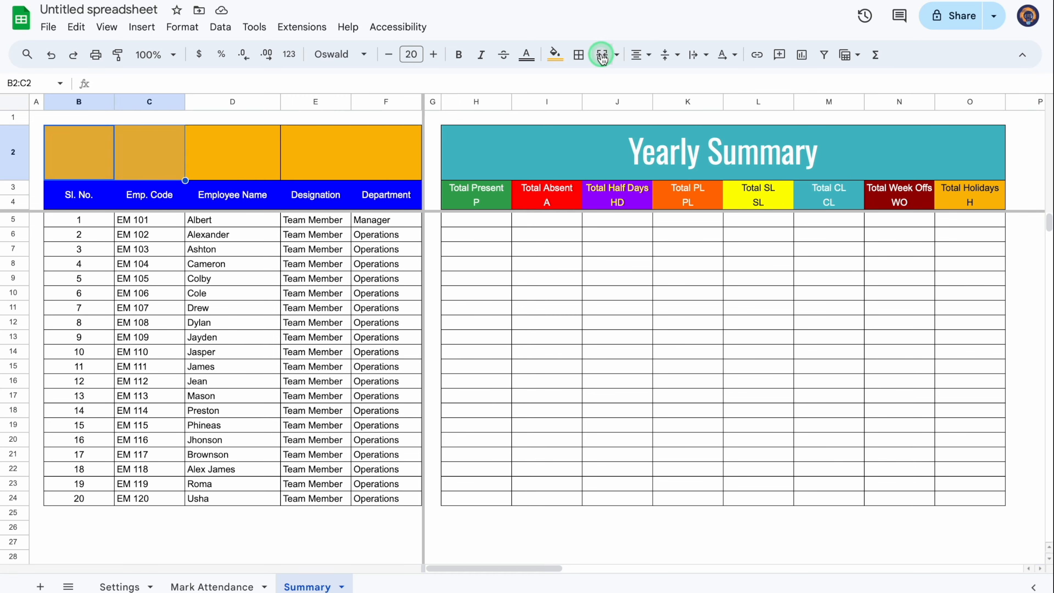
text(Start Date)
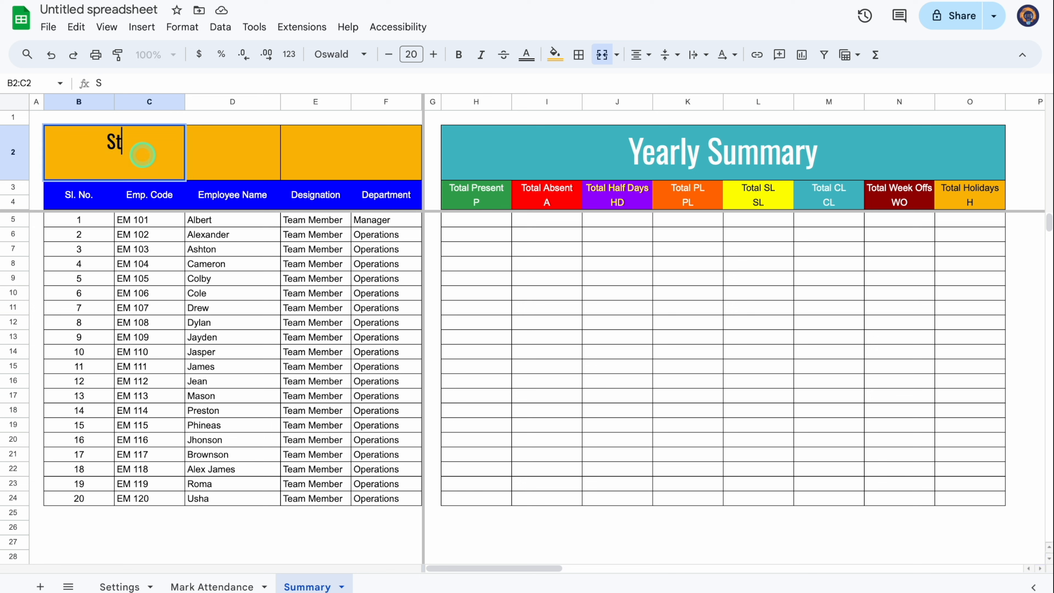
- Enter the heading End Date in E2 and widen columns E and F equally
click(315, 150)
text(End Date)
drag(315, 102, 358, 103)
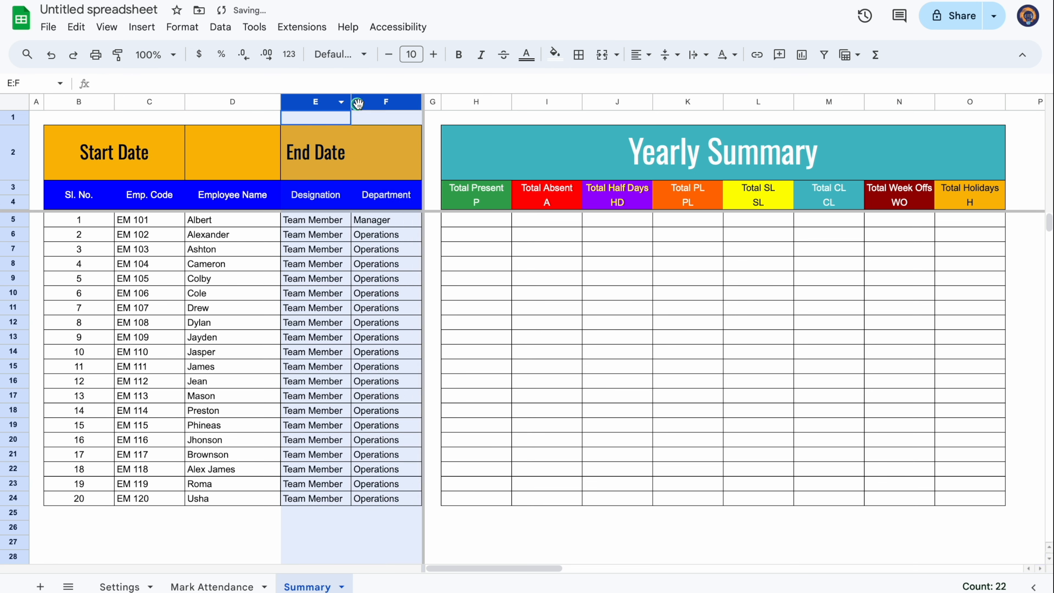
drag(422, 102, 445, 103)
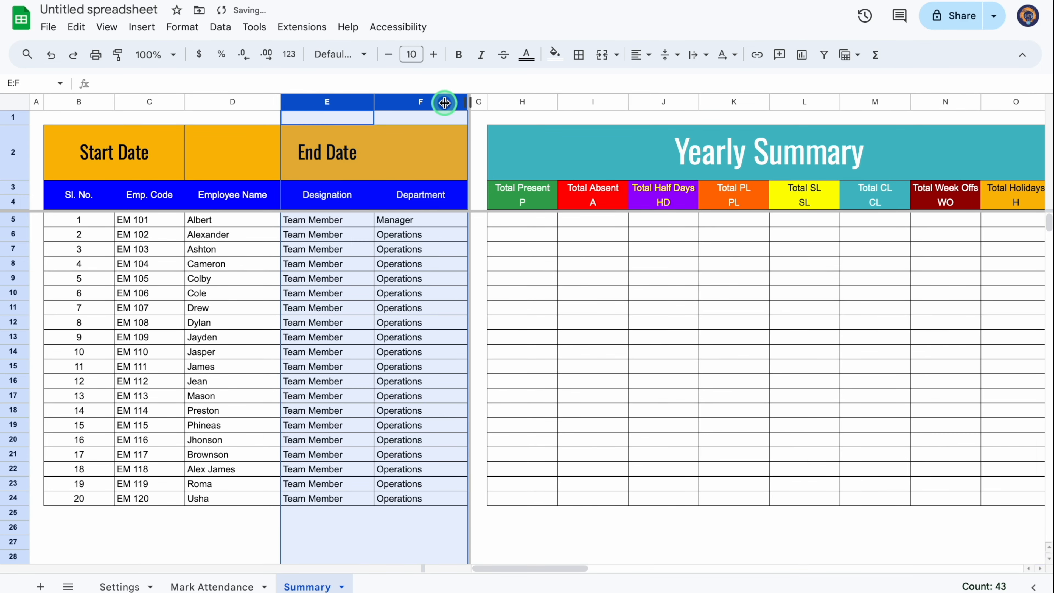
- Give the Start Date and End Date heading cells a red fill with white text
click(145, 155)
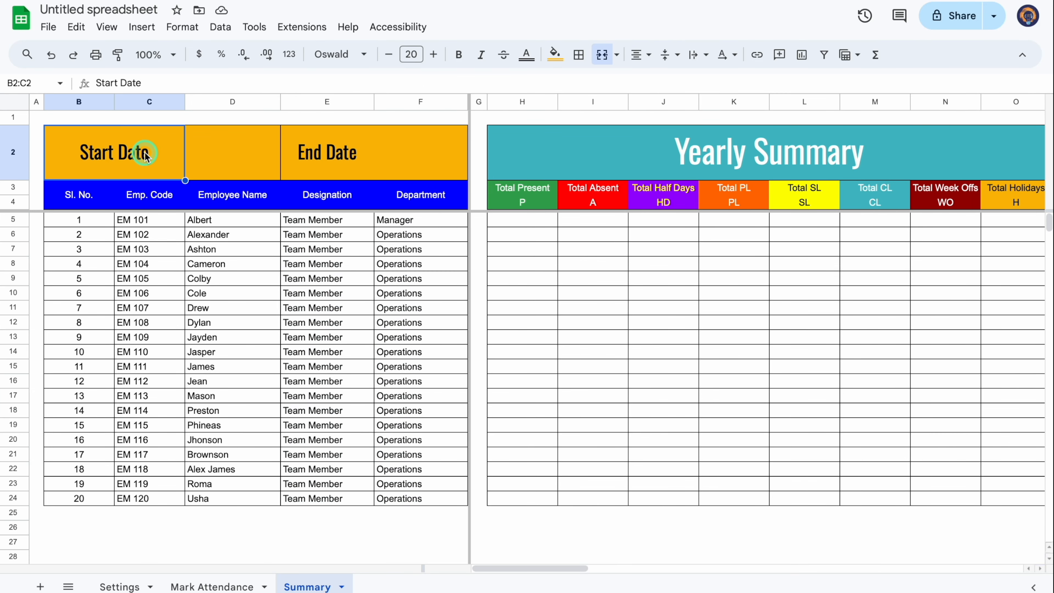
ctrl+click(341, 155)
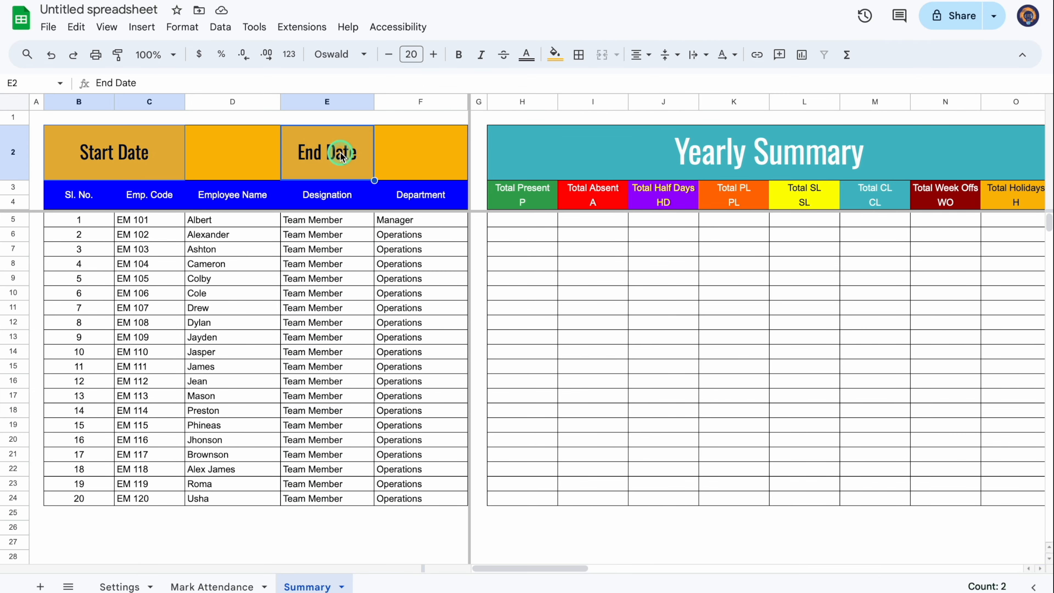
click(555, 53)
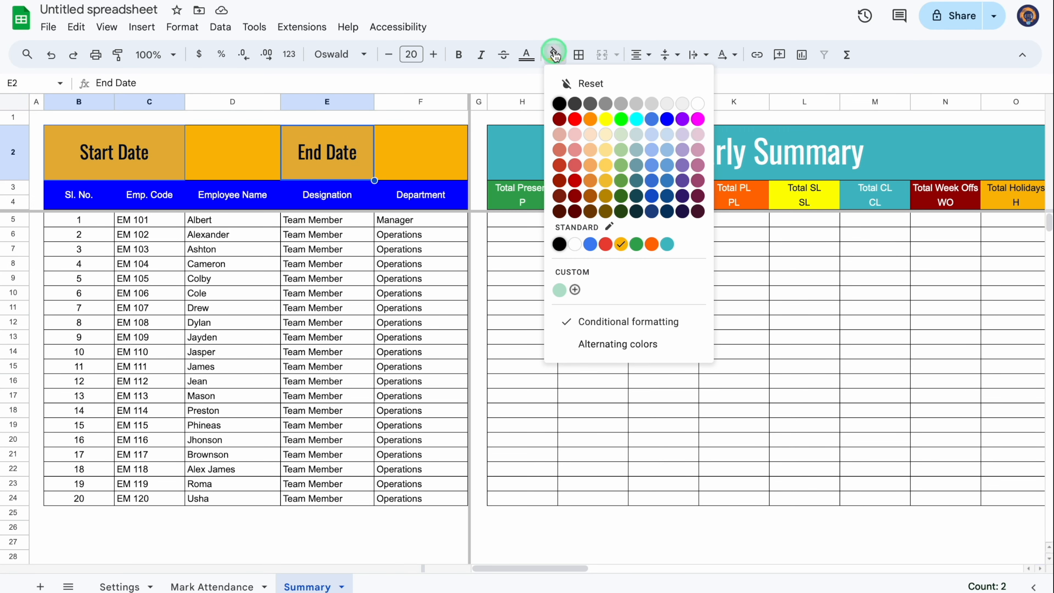
click(575, 119)
click(556, 54)
- Format the date value cells D2 and F2 with a white fill and blue text
click(386, 154)
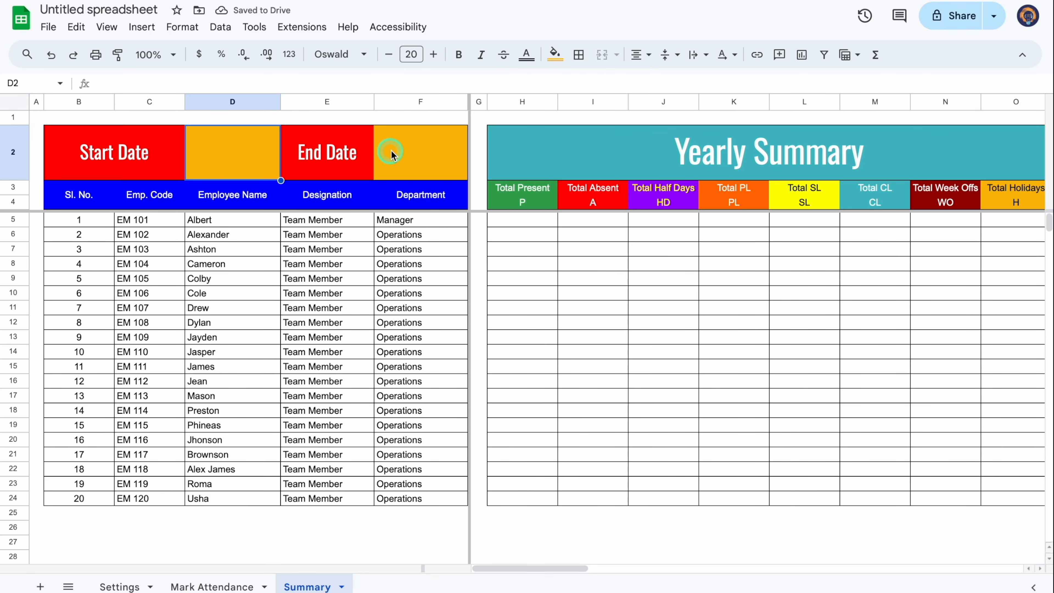
ctrl+click(403, 151)
click(558, 50)
click(576, 246)
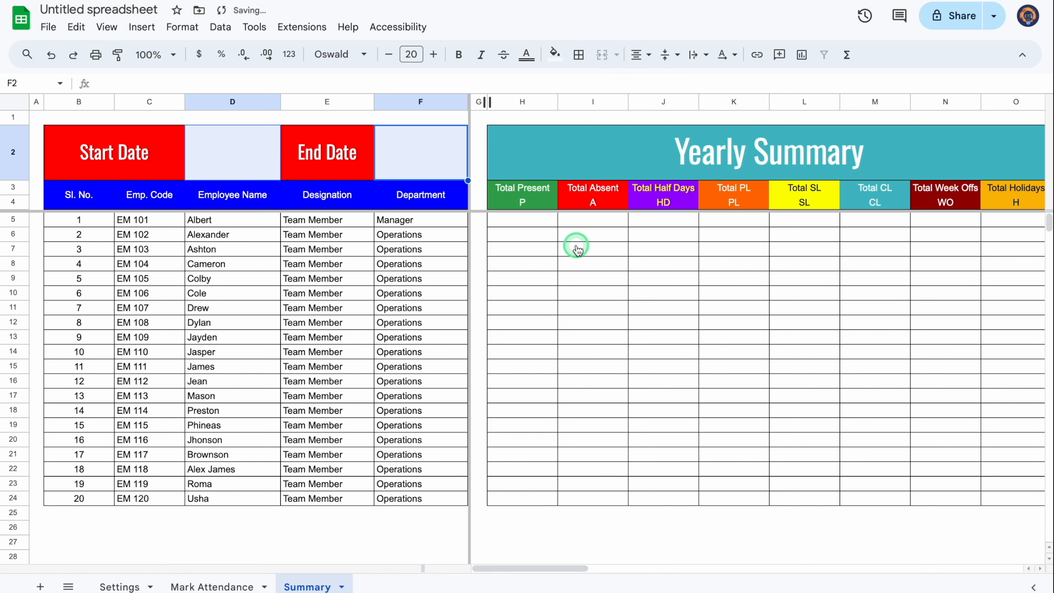
click(526, 54)
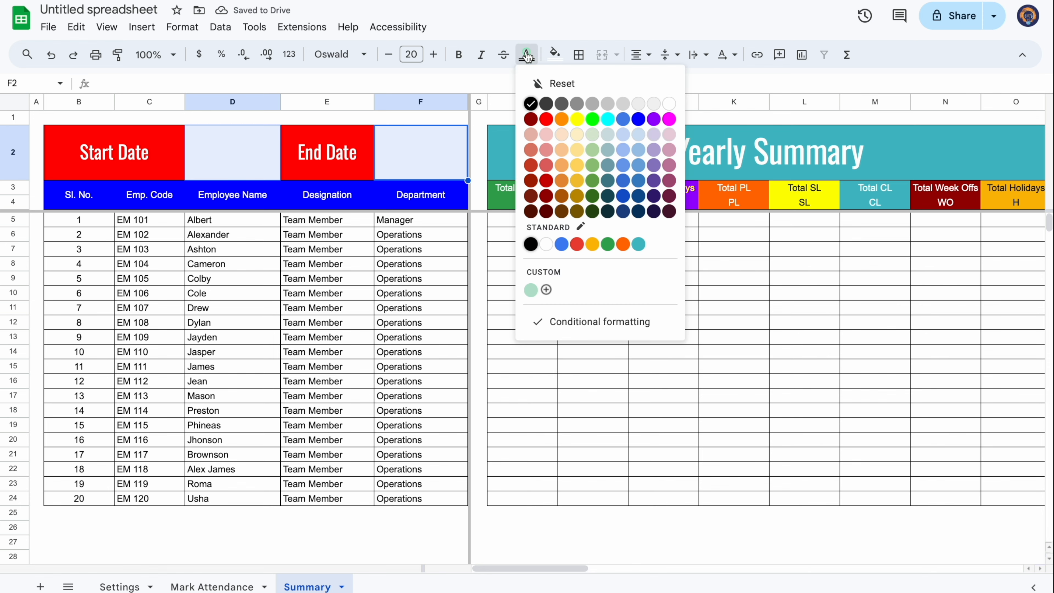
click(640, 119)
- Enter 1/1/24 as the start date in D2
click(277, 163)
text(1/1/24)
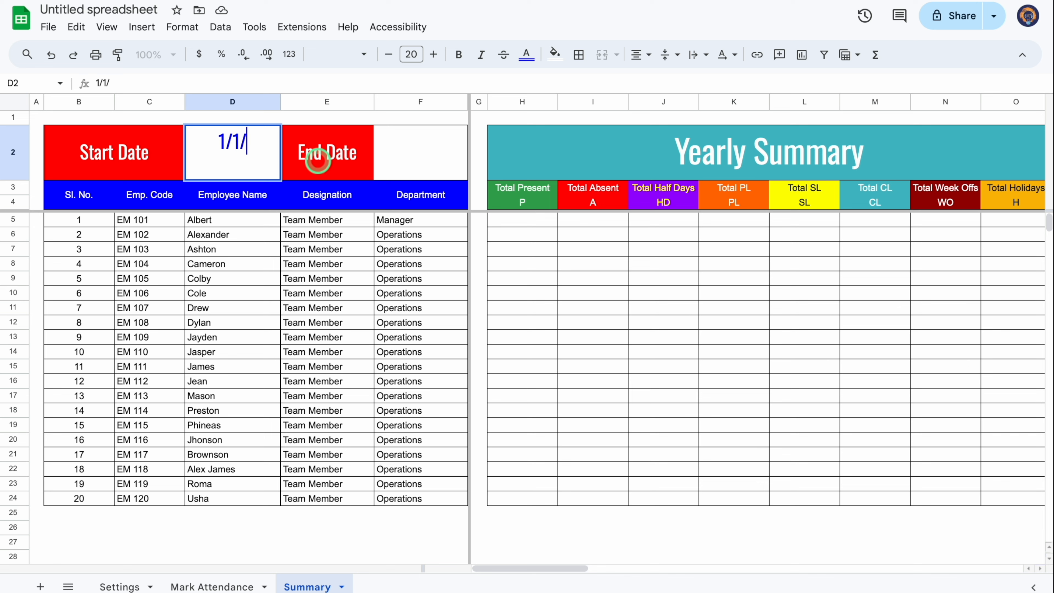
key(Return)
- Apply the custom date format 5-Aug-30 to the start date in D2
click(256, 163)
click(183, 27)
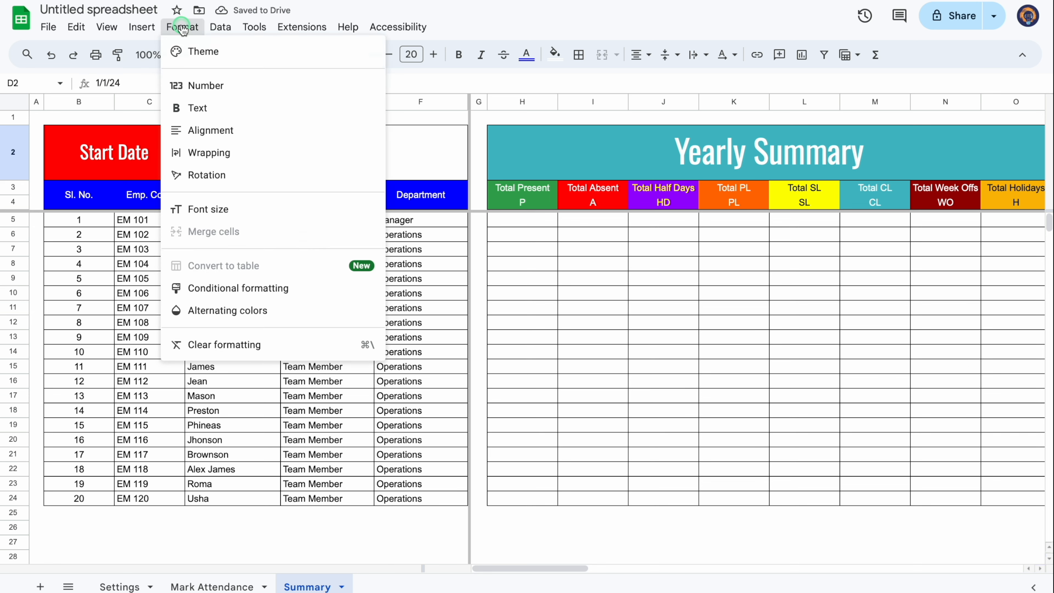
click(249, 89)
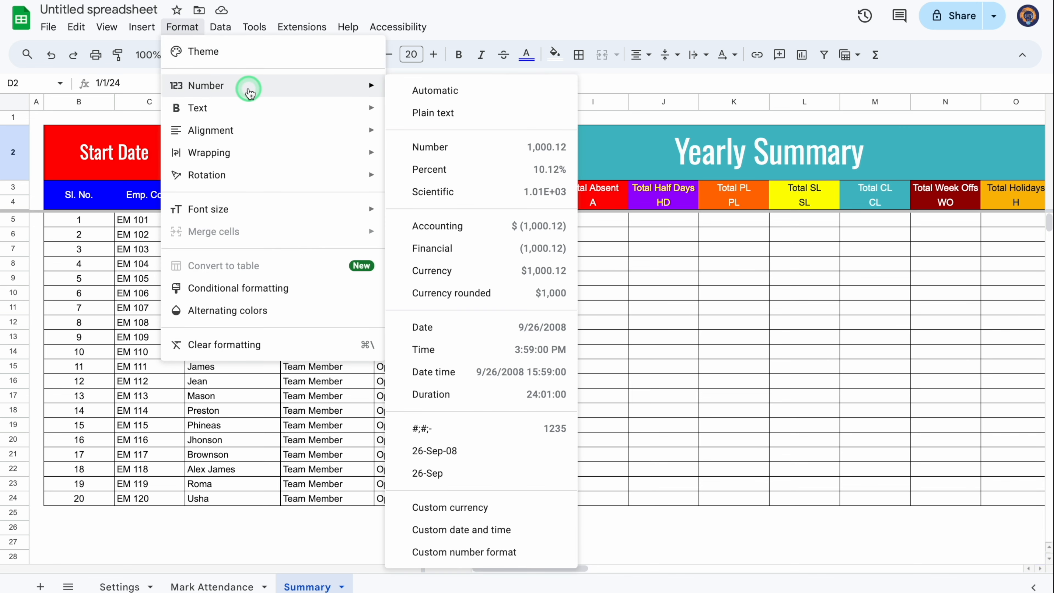
click(508, 530)
click(424, 247)
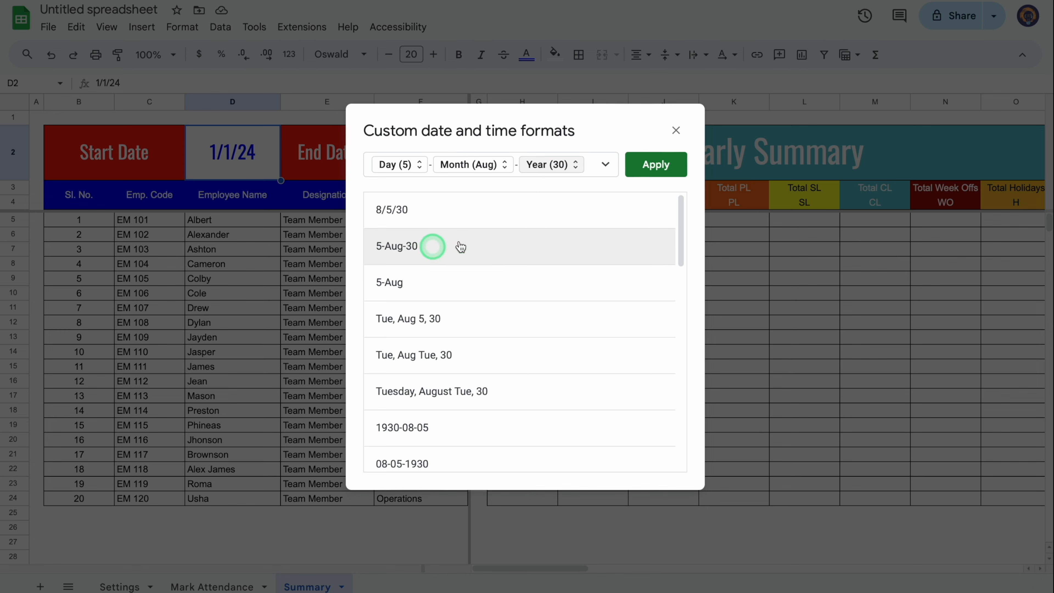
click(655, 166)
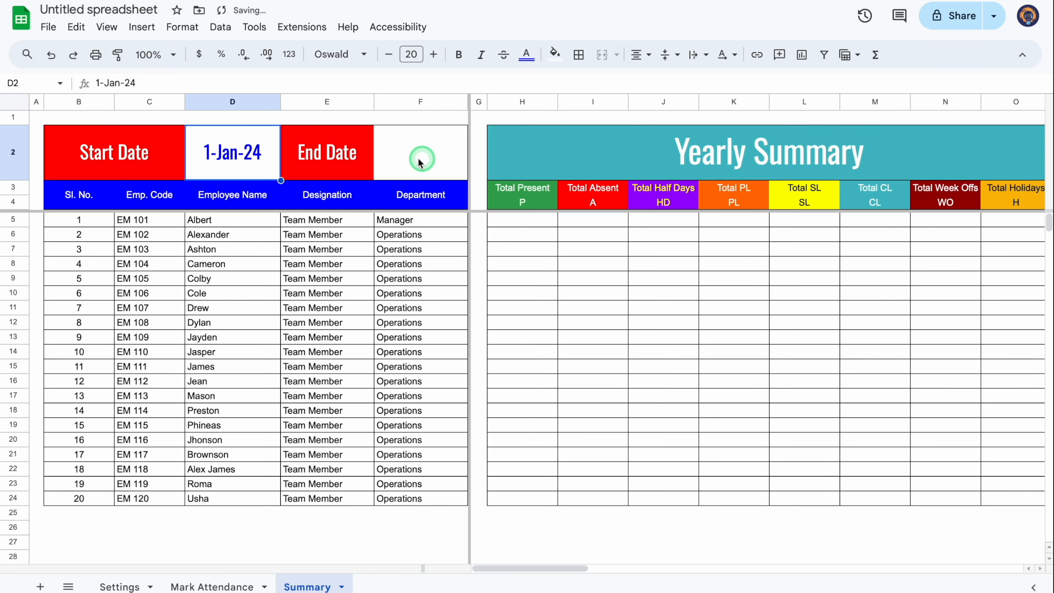
- Copy the start date cell D2 with its formatting into the End Date value cell F2
click(256, 160)
key(ctrl+c)
click(424, 154)
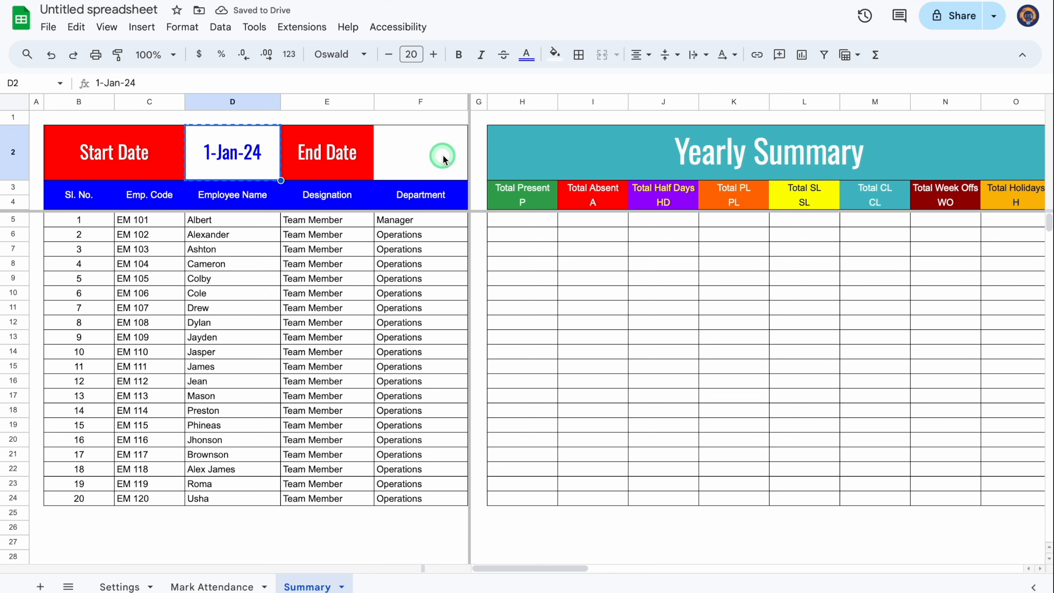
key(ctrl+v)
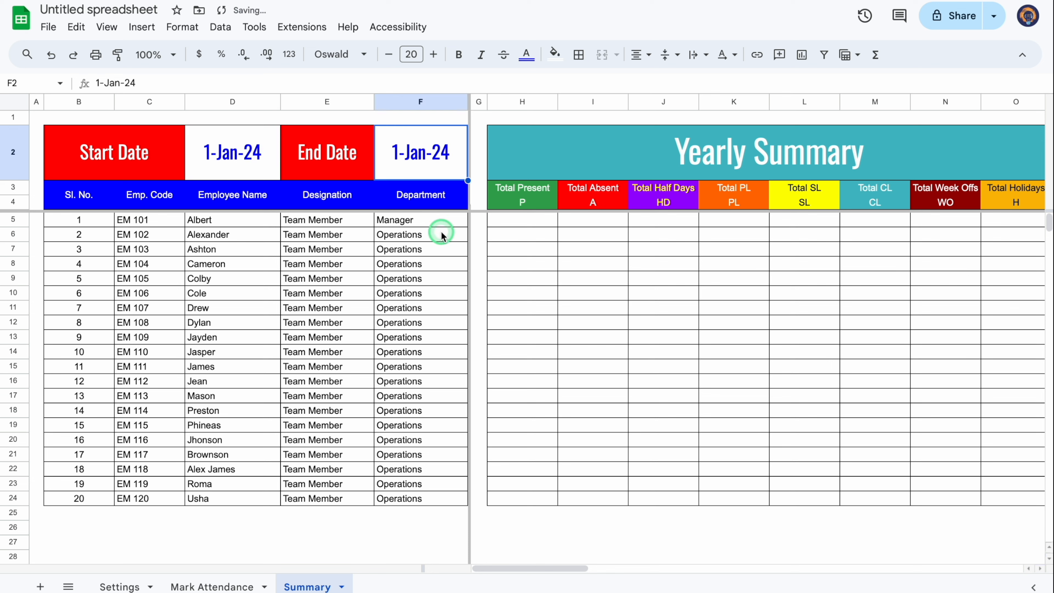
- Change the end date in F2 to 31 December 2024 using the date picker
double_click(448, 158)
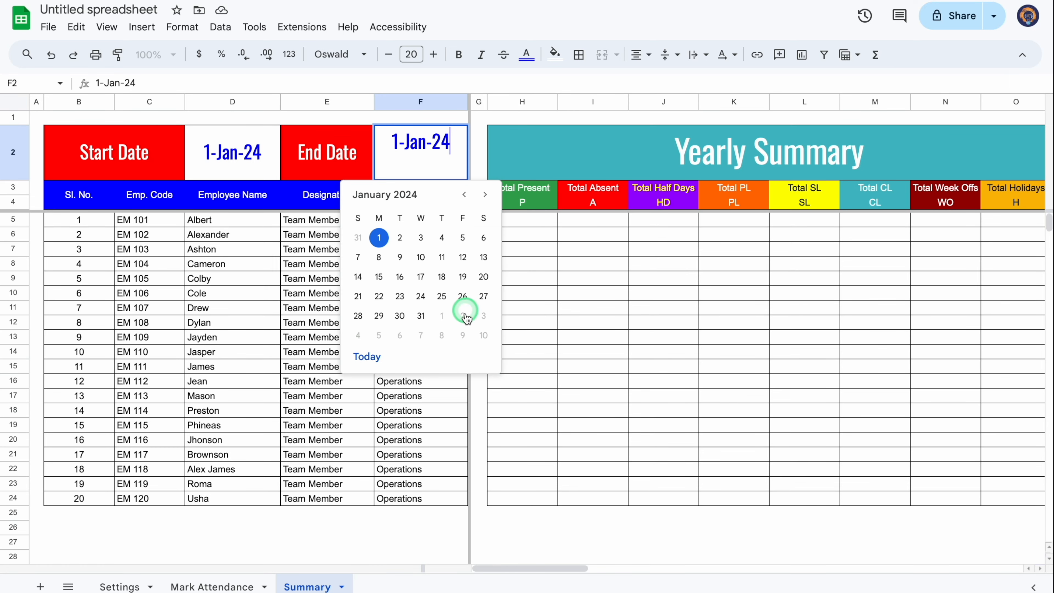
click(486, 194)
click(488, 195)
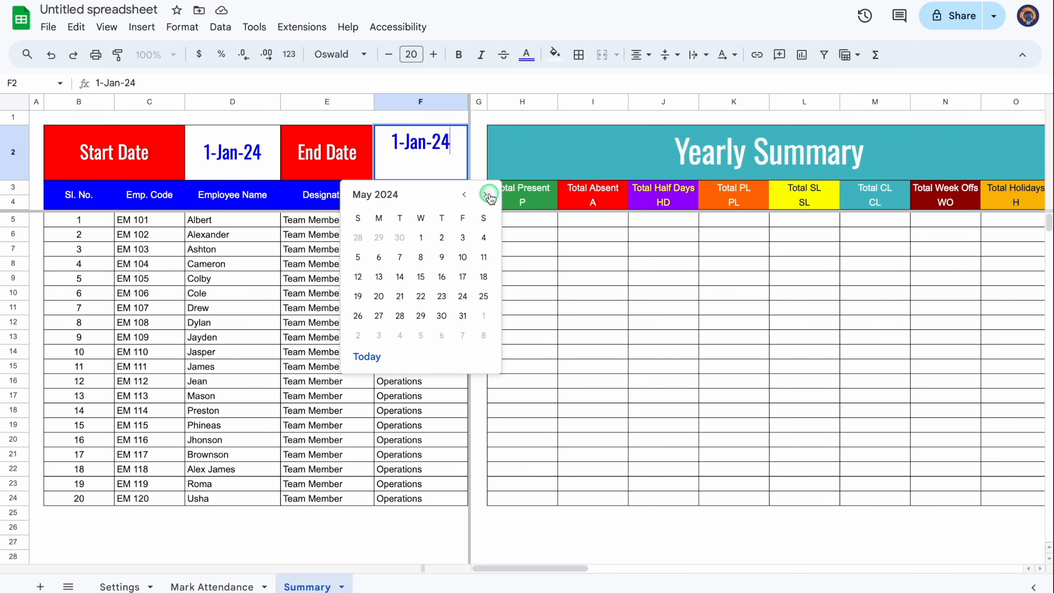
click(489, 195)
click(464, 195)
click(464, 194)
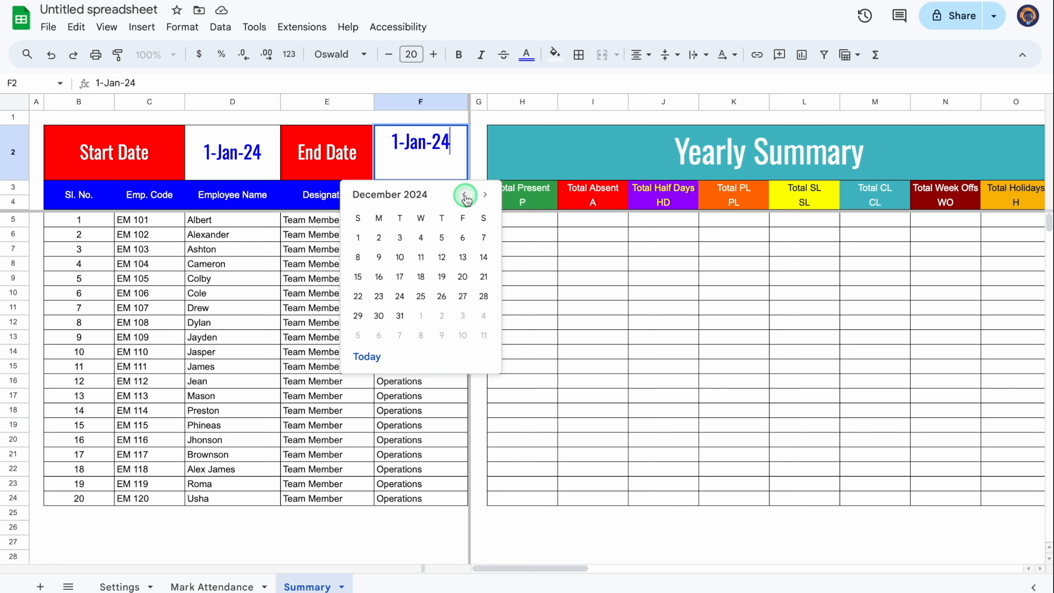
click(401, 315)
click(246, 161)
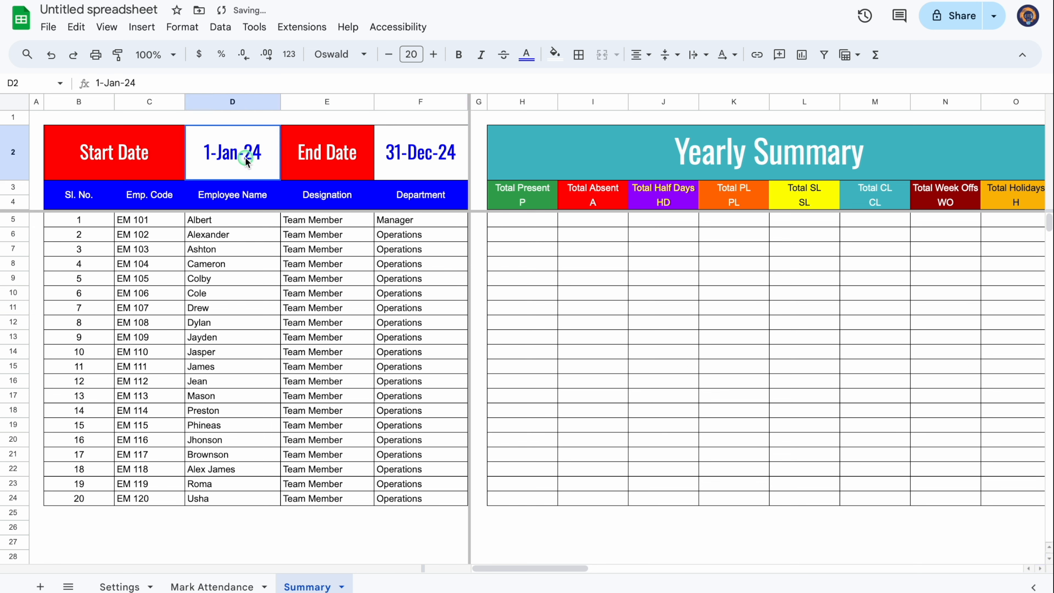
double_click(262, 159)
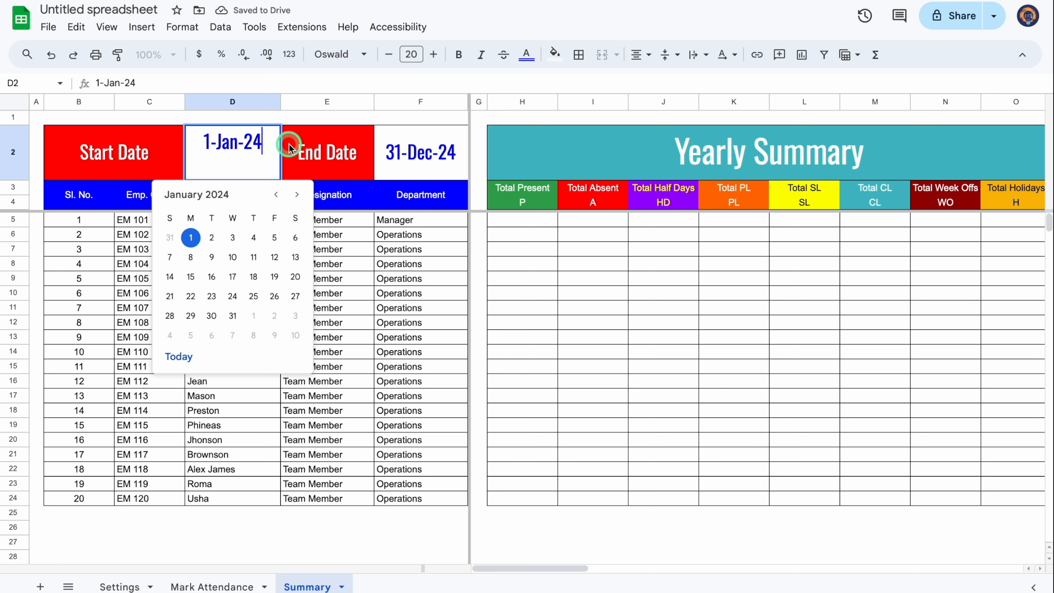
click(299, 166)
- Start a COUNTIFS formula in Summary cell H5 with the absolute date range 'Mark Attendance'!$G$5:$NH$5 as its first criteria range
click(559, 219)
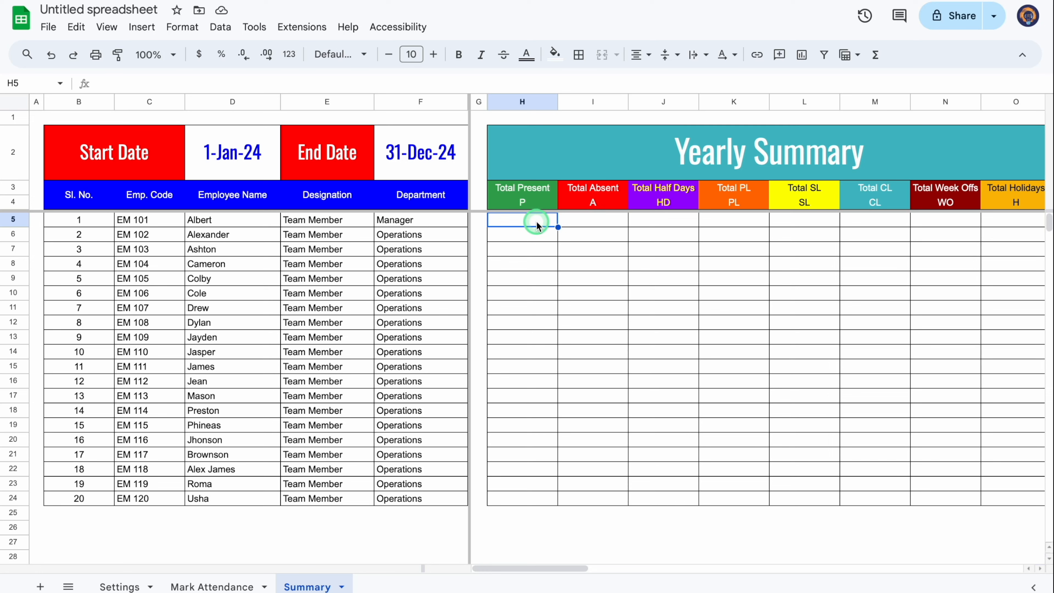
text(=)
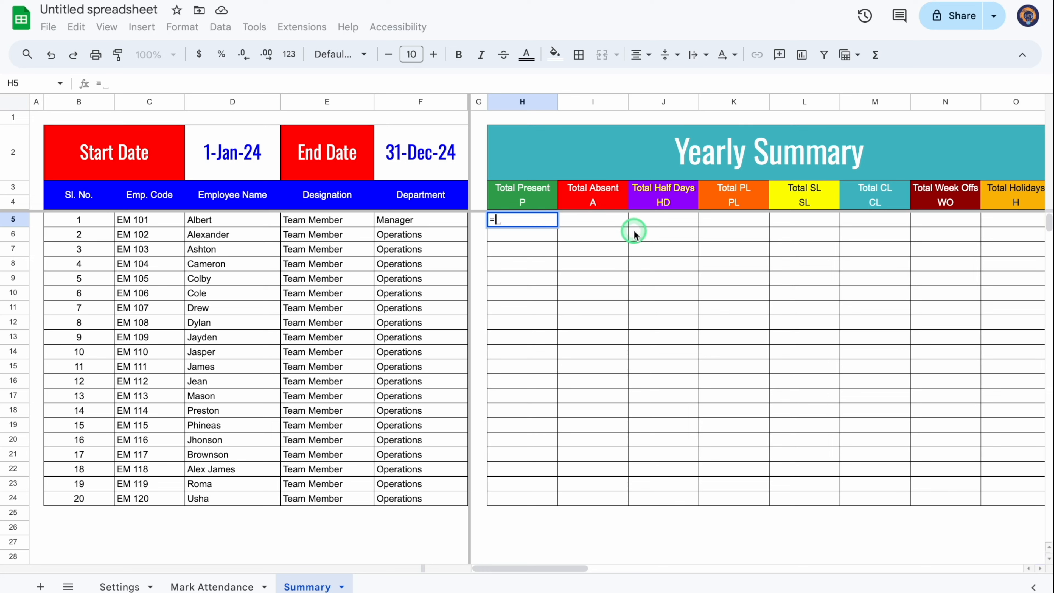
text(countif)
click(545, 270)
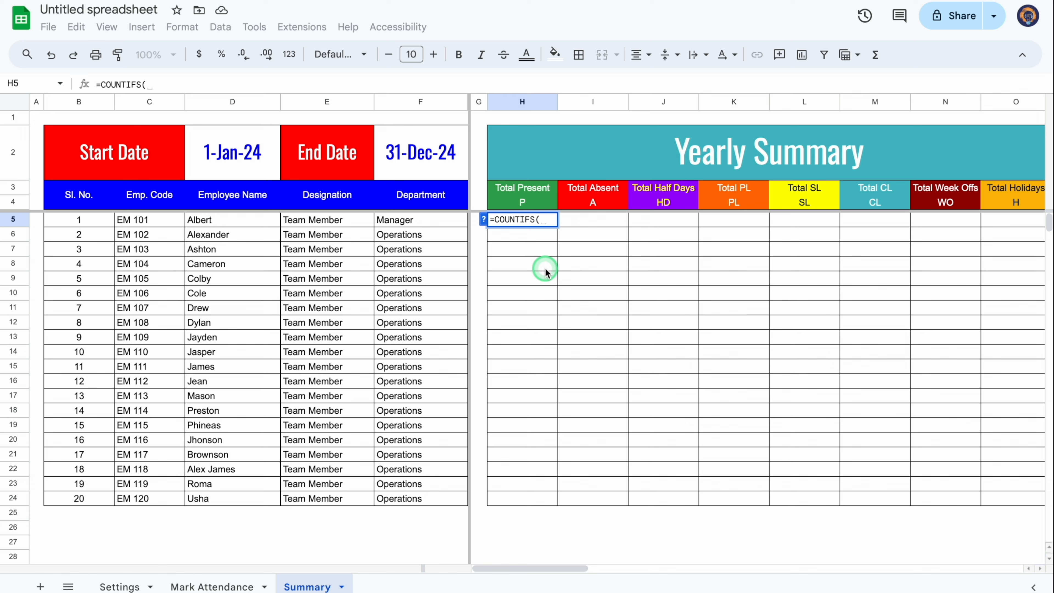
click(213, 587)
click(444, 246)
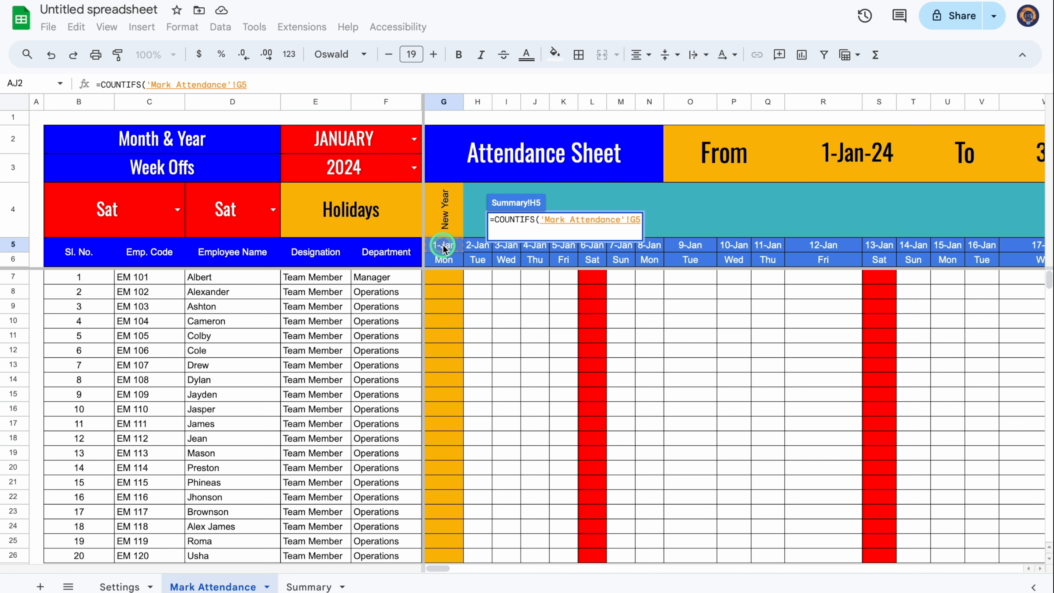
key(ctrl+shift+Right)
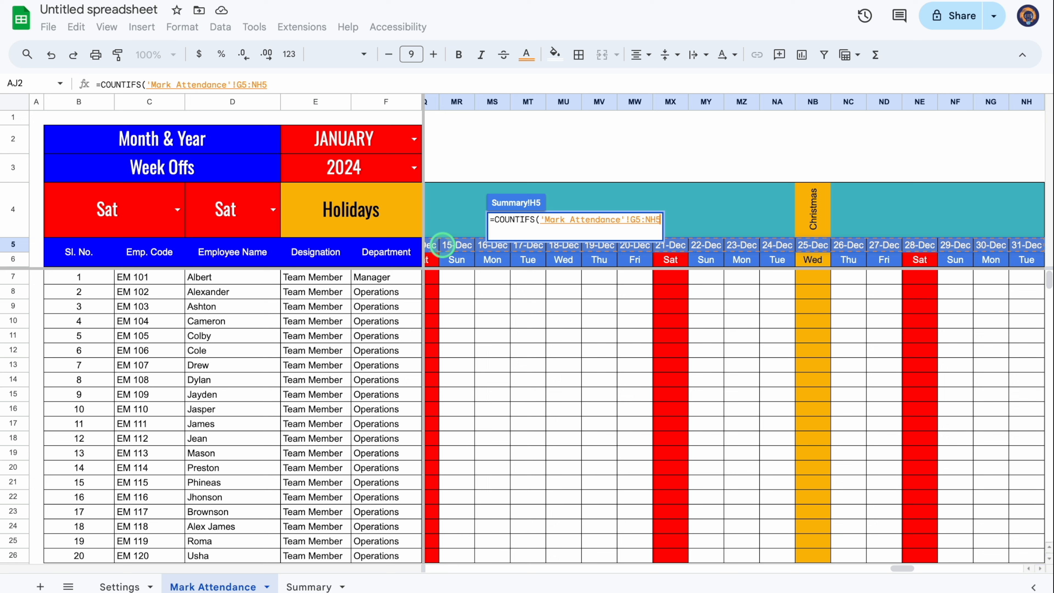
key(F4)
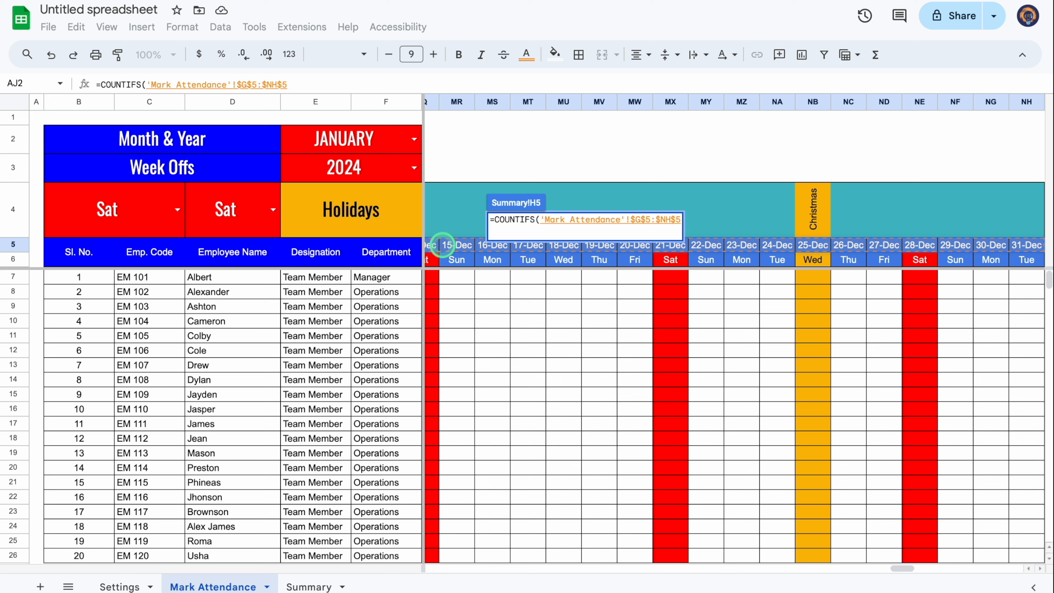
- Add the first criterion ">="&$D$2 to the COUNTIFS formula, referencing the start date on the Summary sheet
text(,">=)
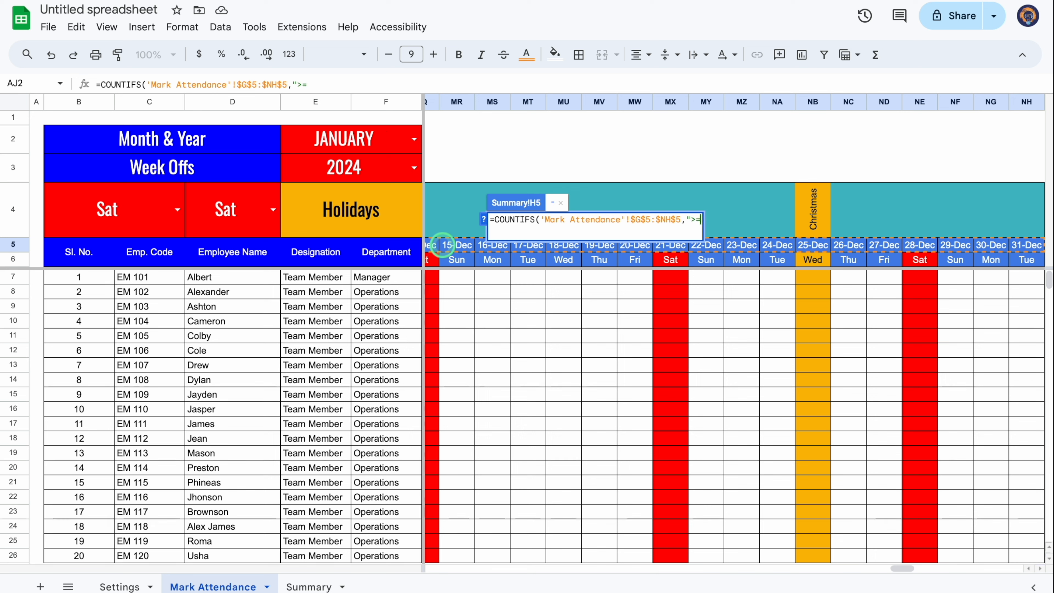
text("&)
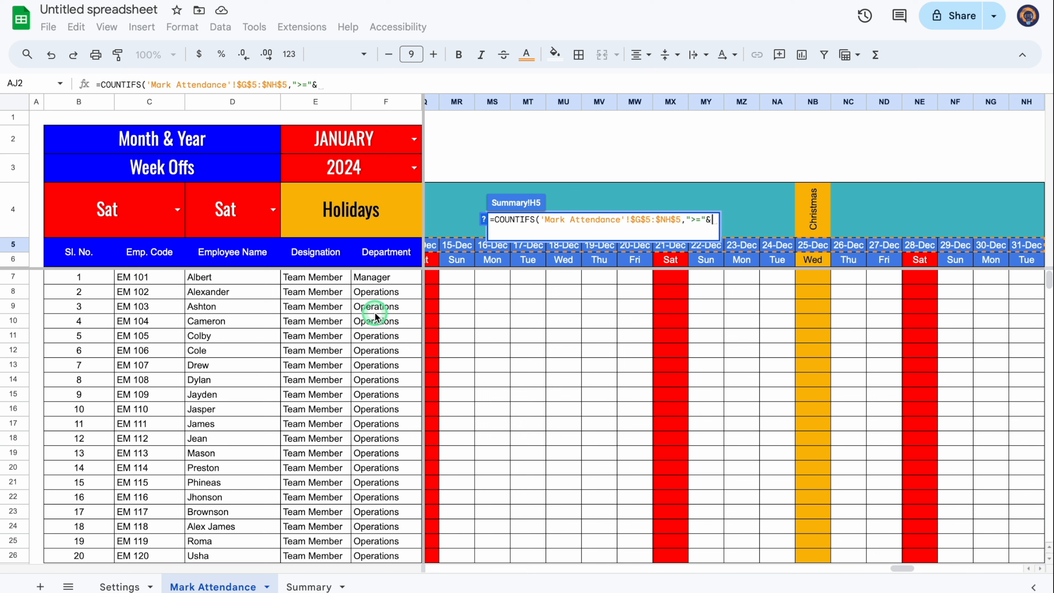
click(314, 587)
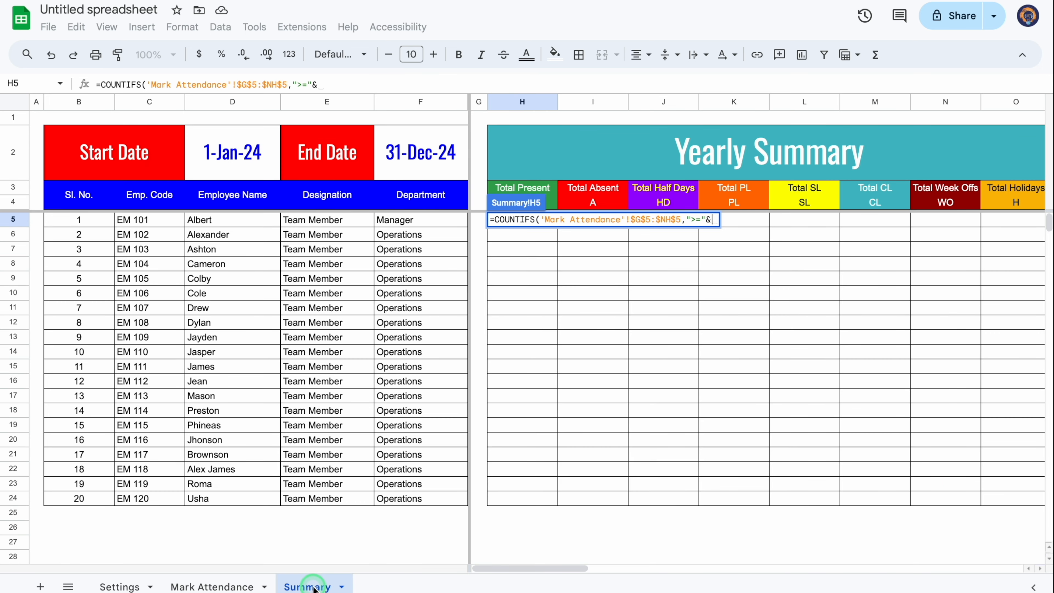
click(221, 151)
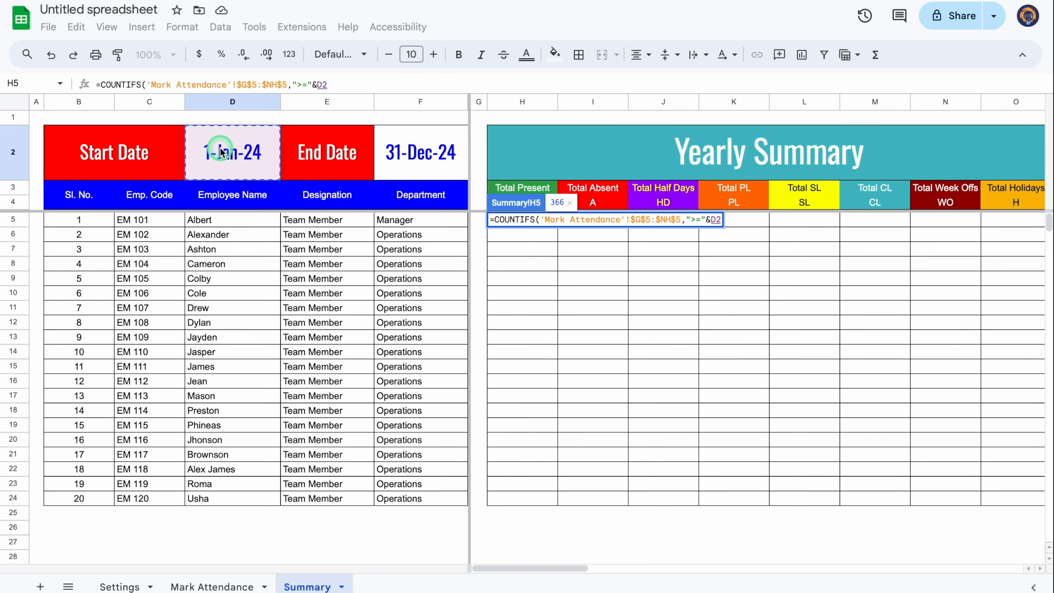
key(F4)
text(,)
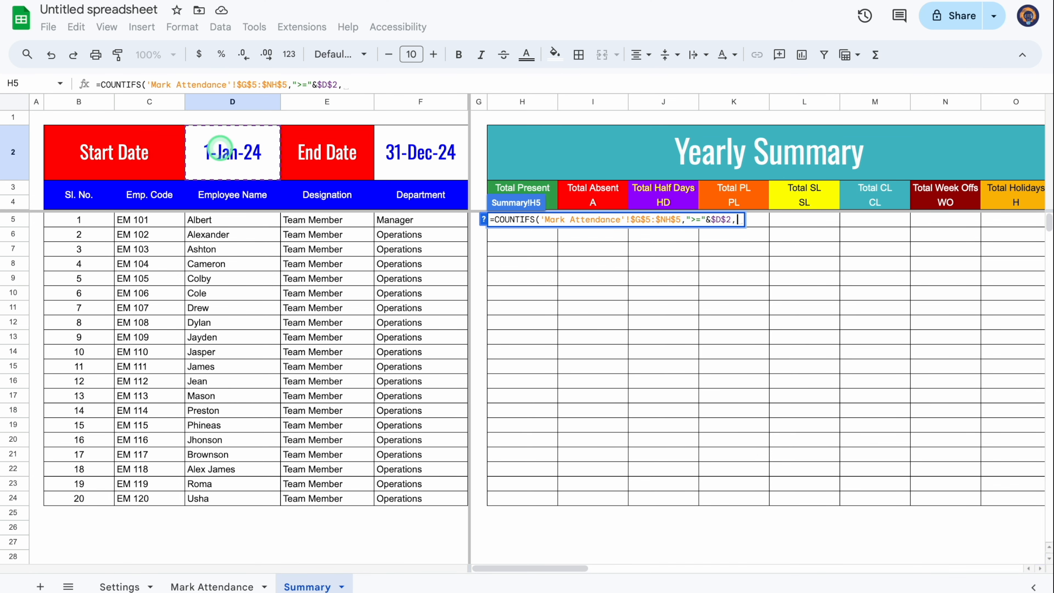
- Add a second COUNTIFS condition on 'Mark Attendance'!$G$5:$NH$5 with the criterion "<="&$F$2, referencing the Summary end date
click(216, 587)
drag(864, 570, 427, 571)
click(448, 249)
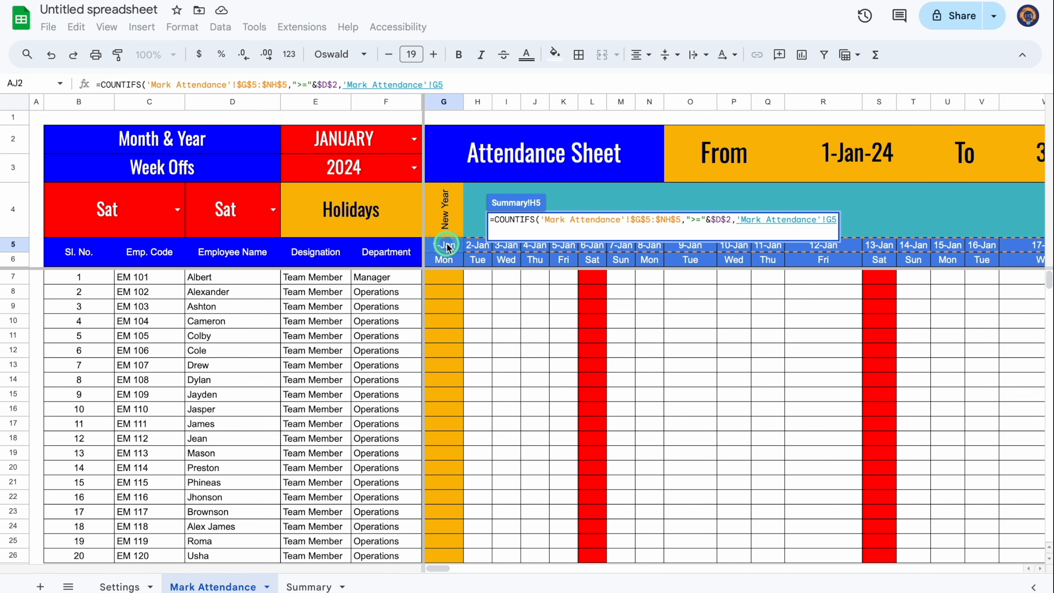
key(ctrl+shift+Right)
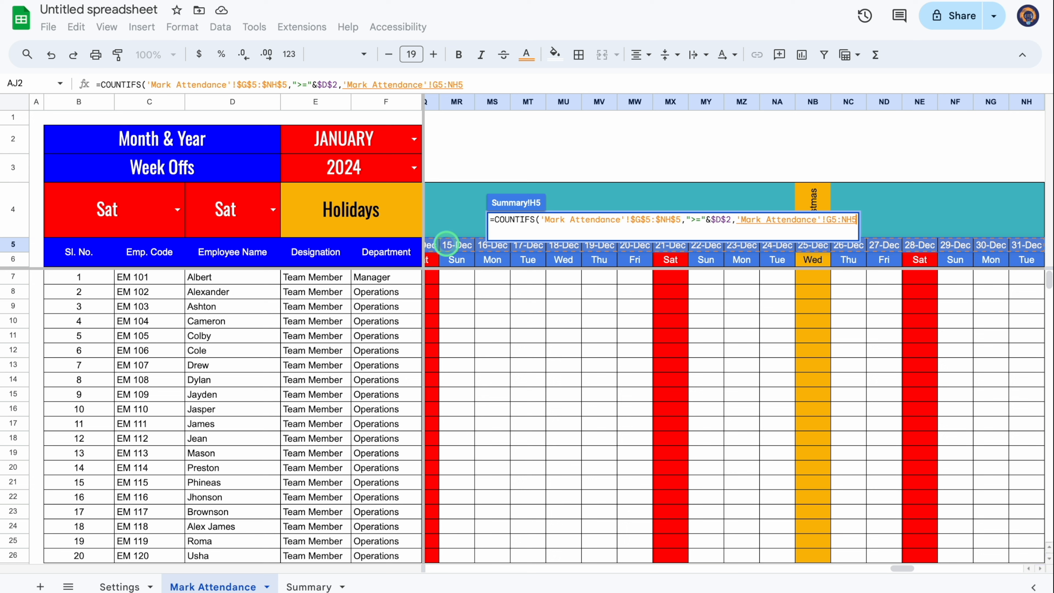
key(F4)
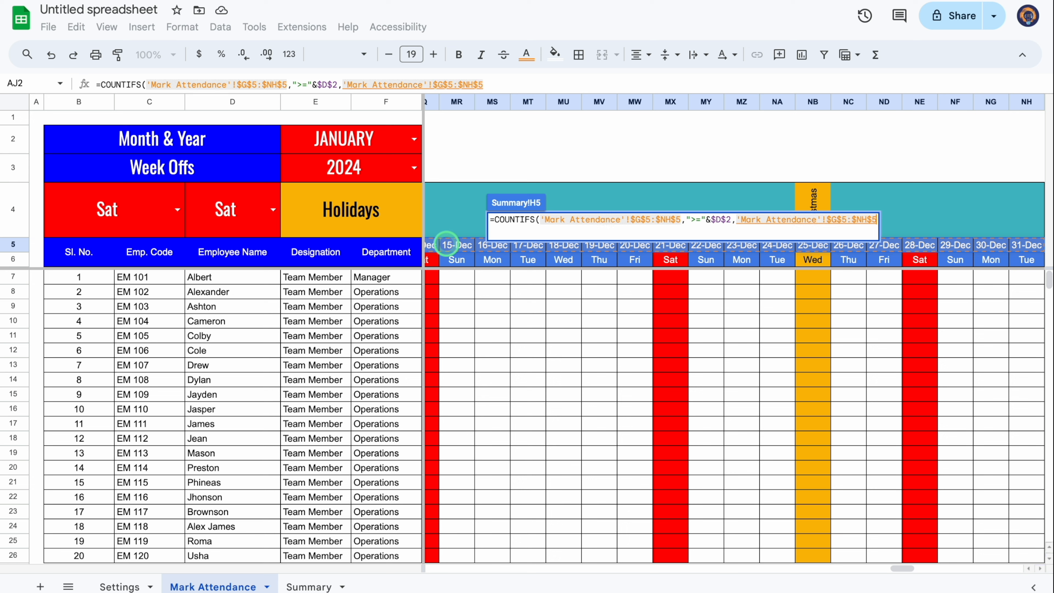
text(,")
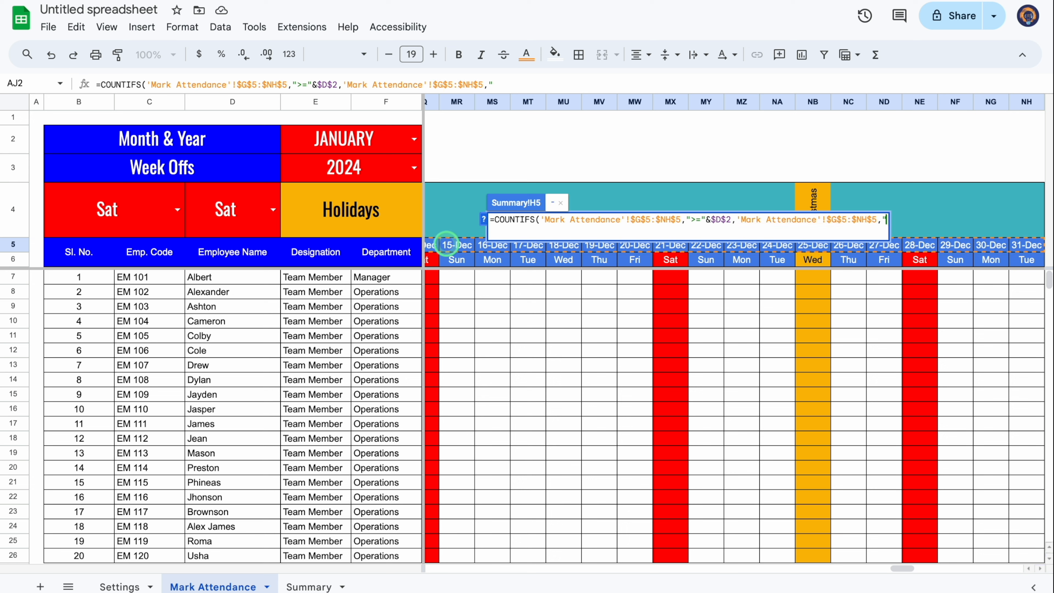
text(<="&)
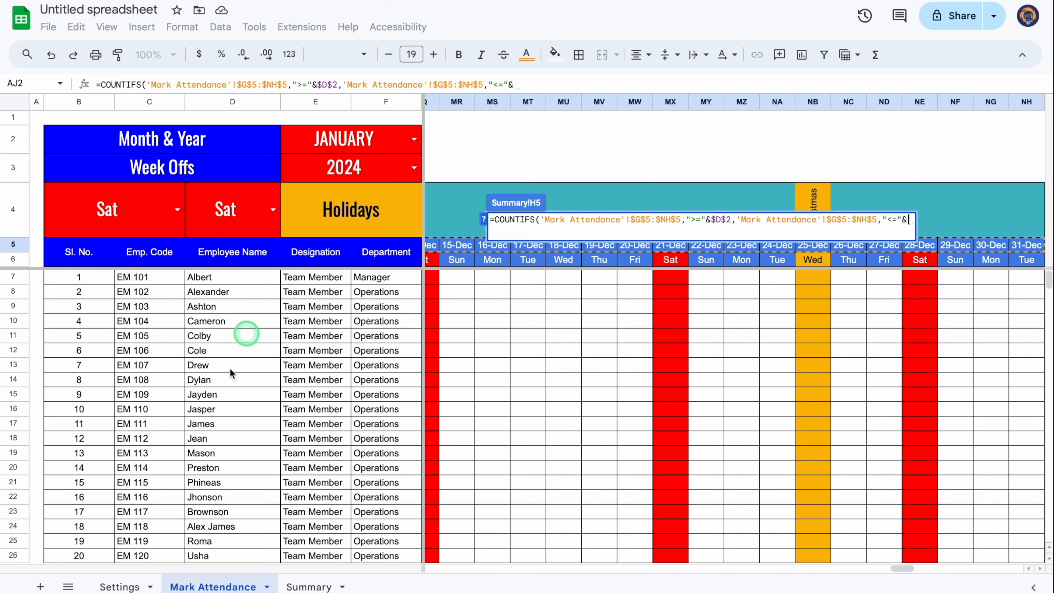
click(308, 587)
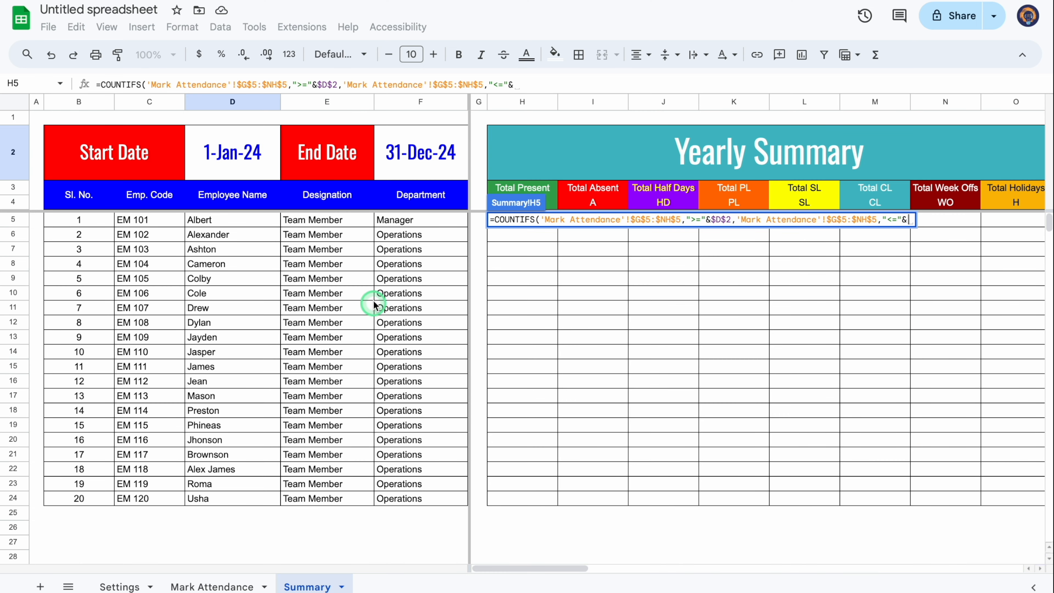
click(409, 159)
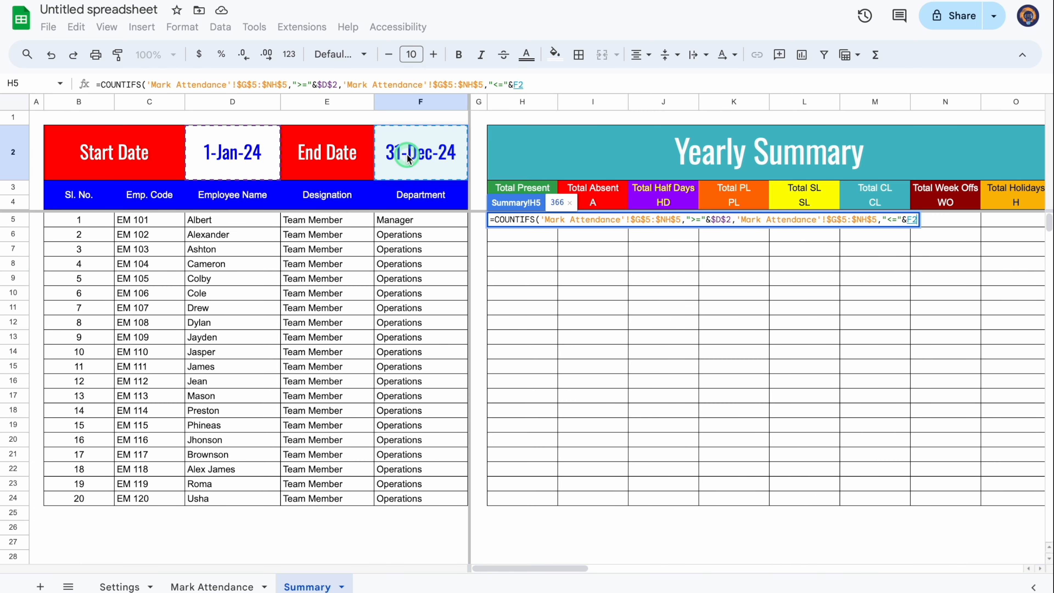
key(F4)
text(,)
- Add the first employee's attendance row 'Mark Attendance'!$G7:$NH7, with only the columns locked, as the third criteria range
click(200, 585)
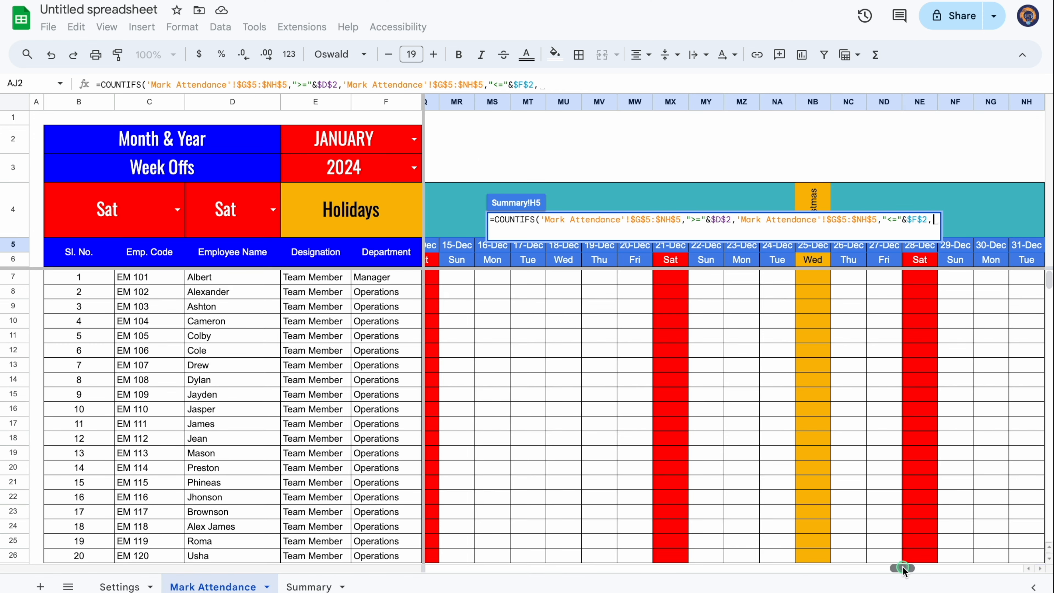
drag(903, 568, 438, 567)
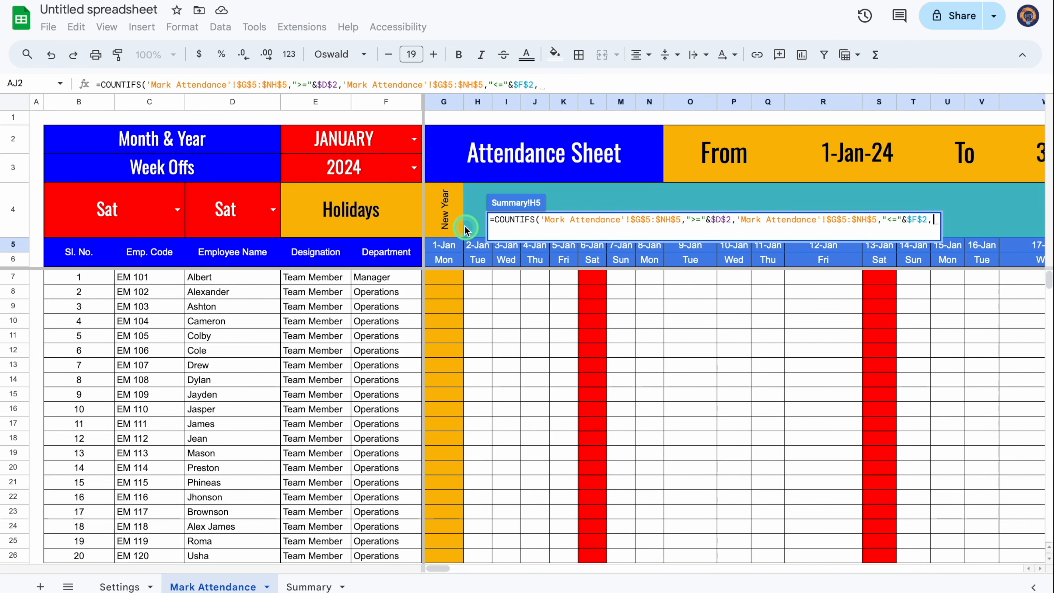
click(447, 278)
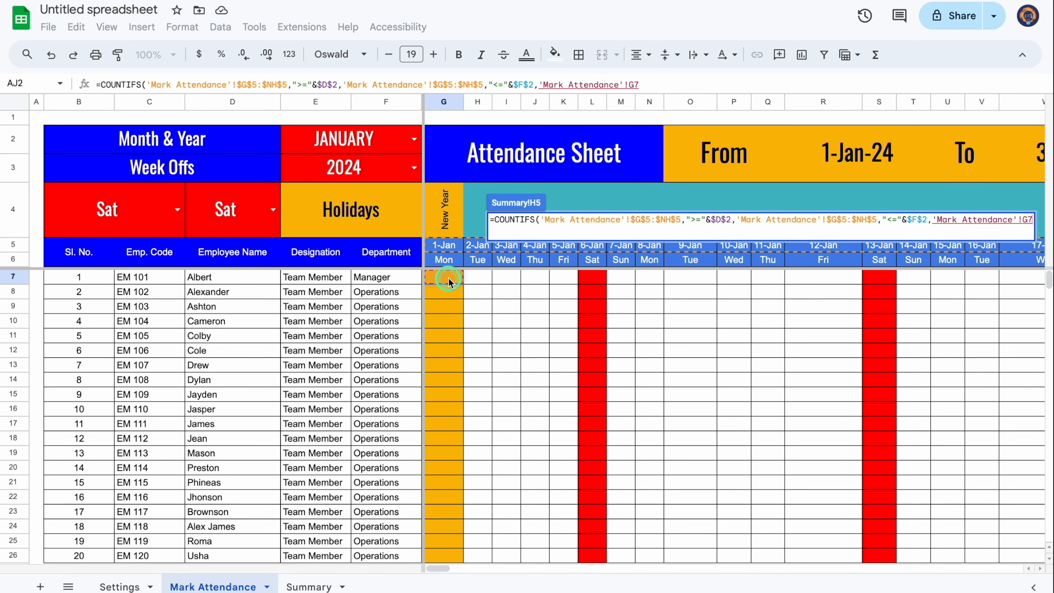
drag(450, 282, 885, 276)
key(F4)
key(F4)
key(F4)
text(,)
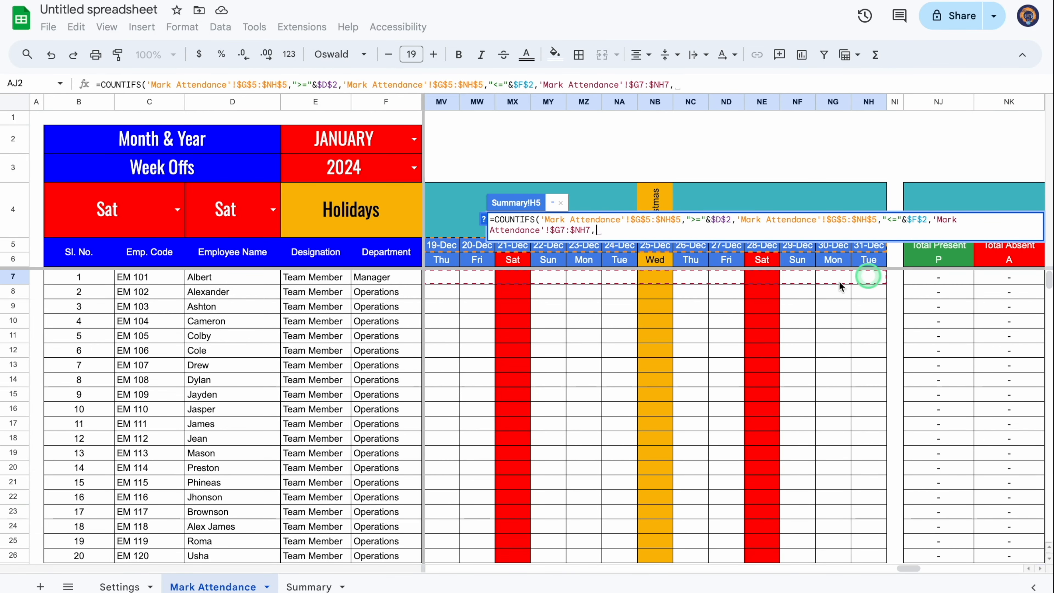
- Finish the H5 formula with the attendance code header H$4 as criterion, and fill it across all code columns down to row 24
click(317, 586)
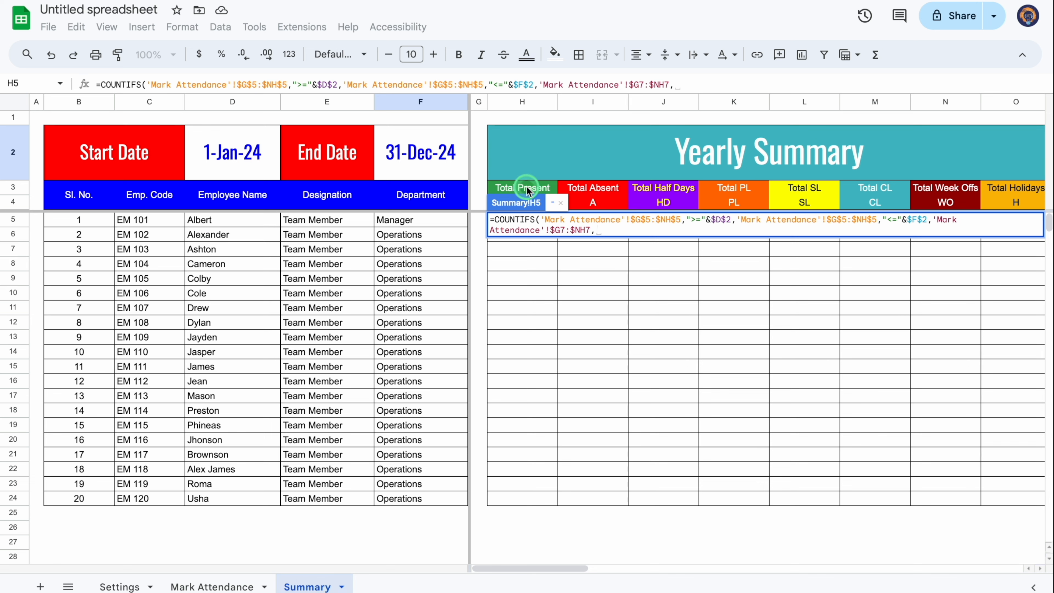
click(601, 208)
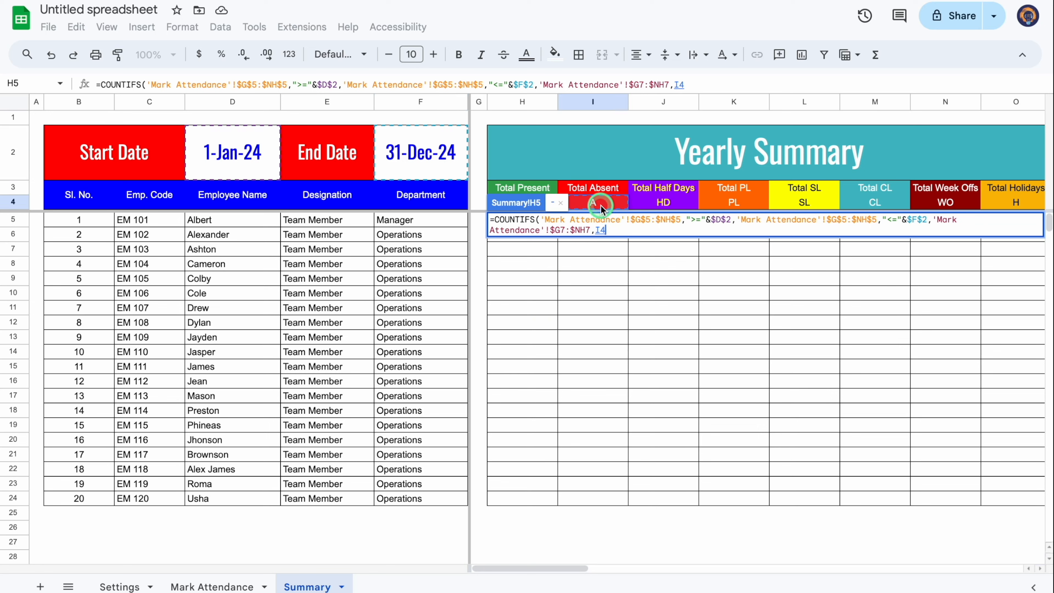
key(Left)
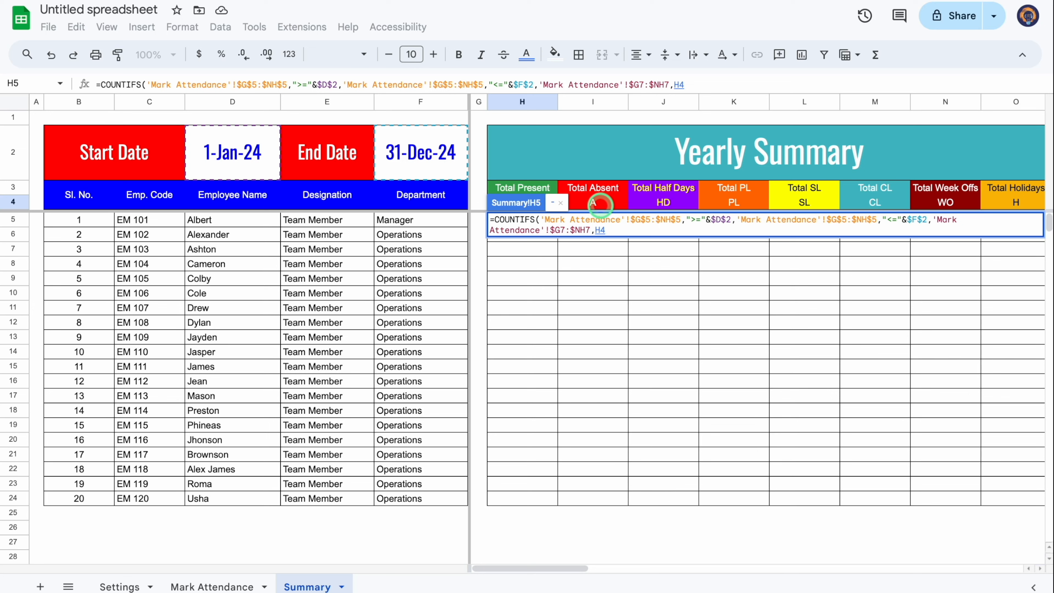
key(F4)
key(F4)
text())
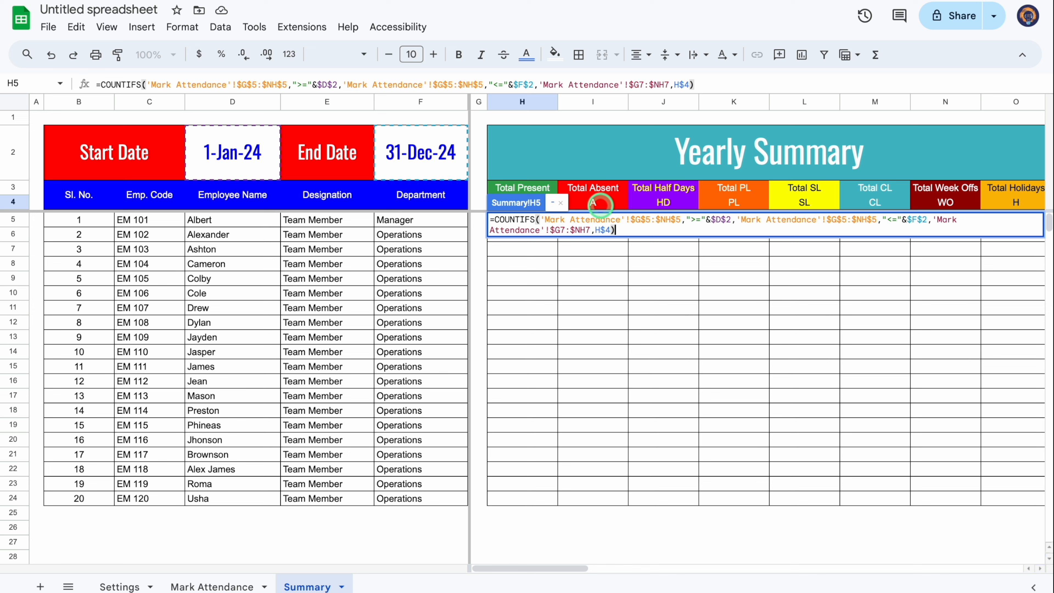
key(Return)
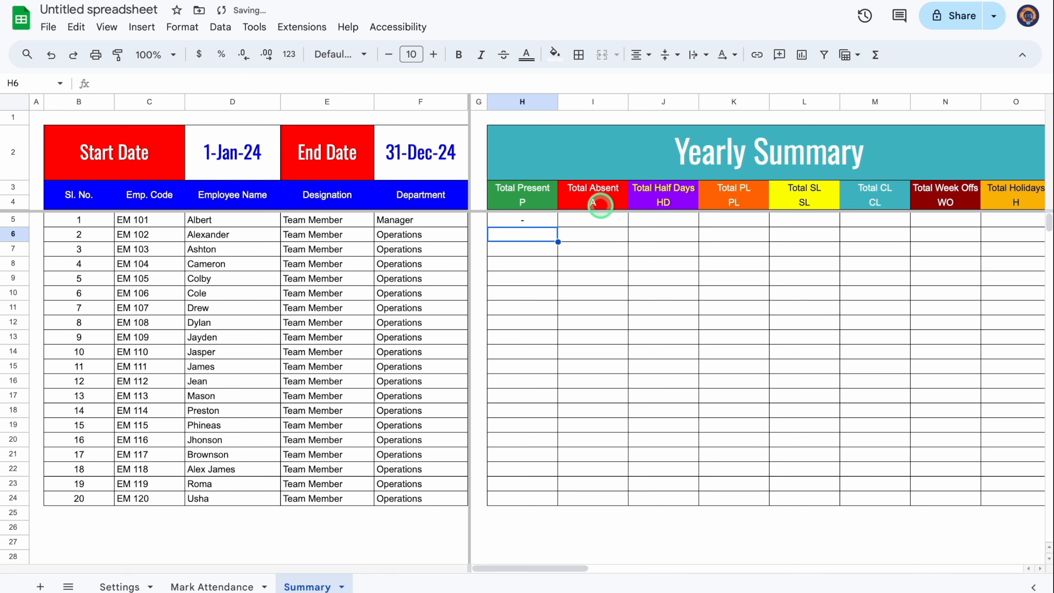
click(547, 220)
drag(559, 227, 895, 504)
- Change the fill color of the merged Yearly Summary title H2:O2 to blue
click(570, 146)
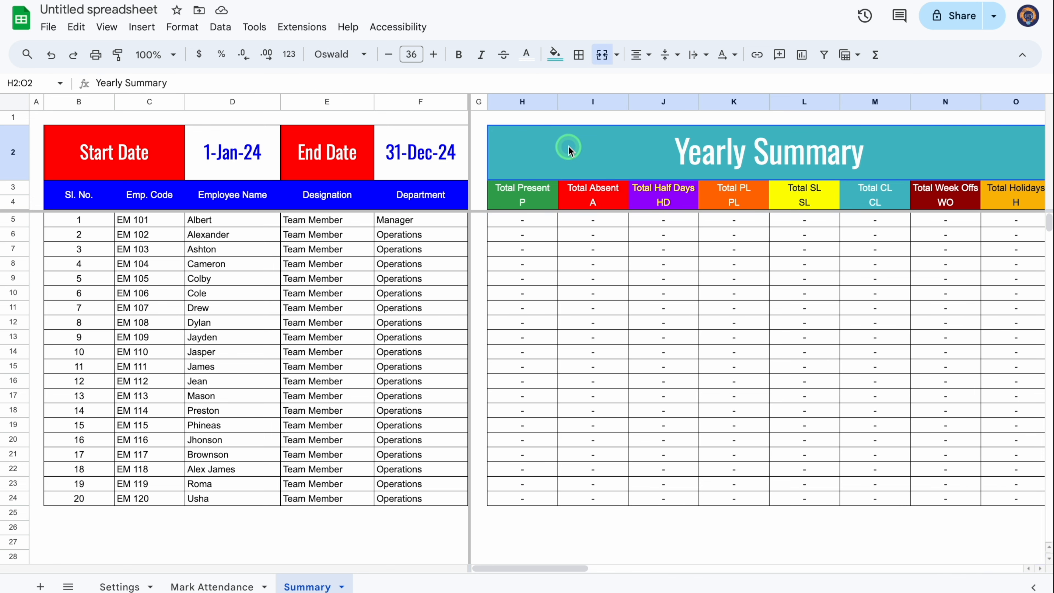
click(560, 43)
click(666, 118)
click(415, 528)
click(313, 585)
click(211, 586)
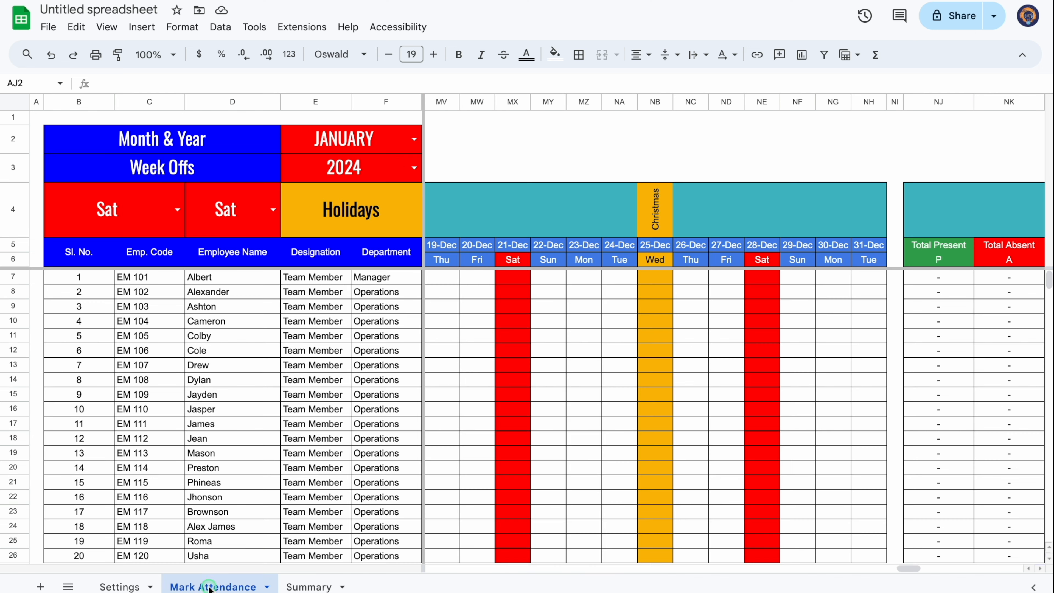
click(317, 586)
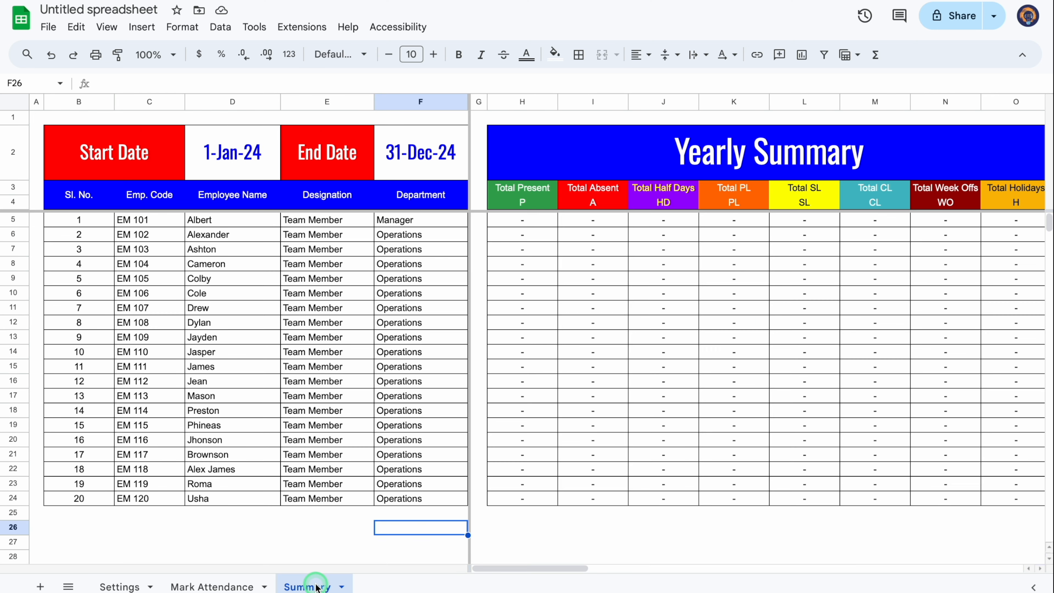